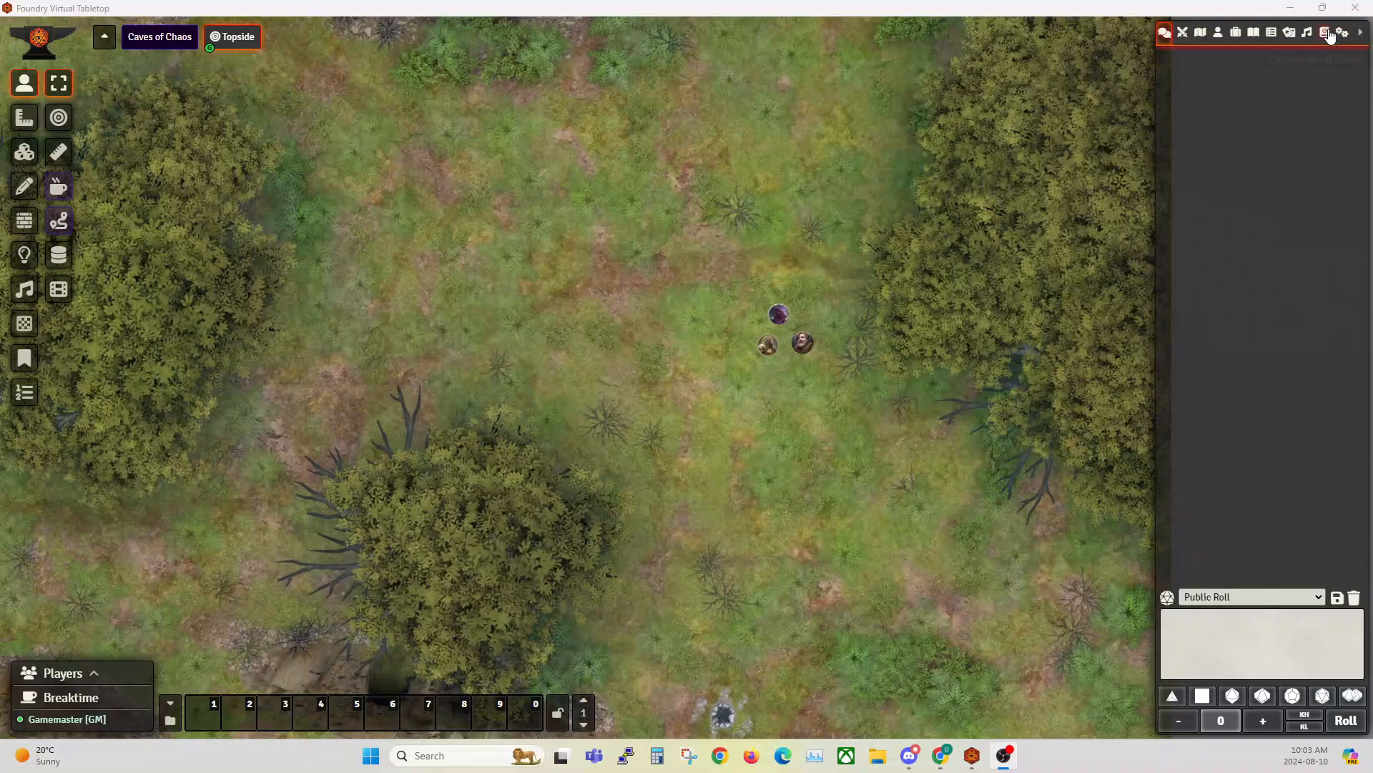
- Open the Ancestries compendium, collapse its Orc folder and move the compendium window clear of the toolbars
click(1326, 33)
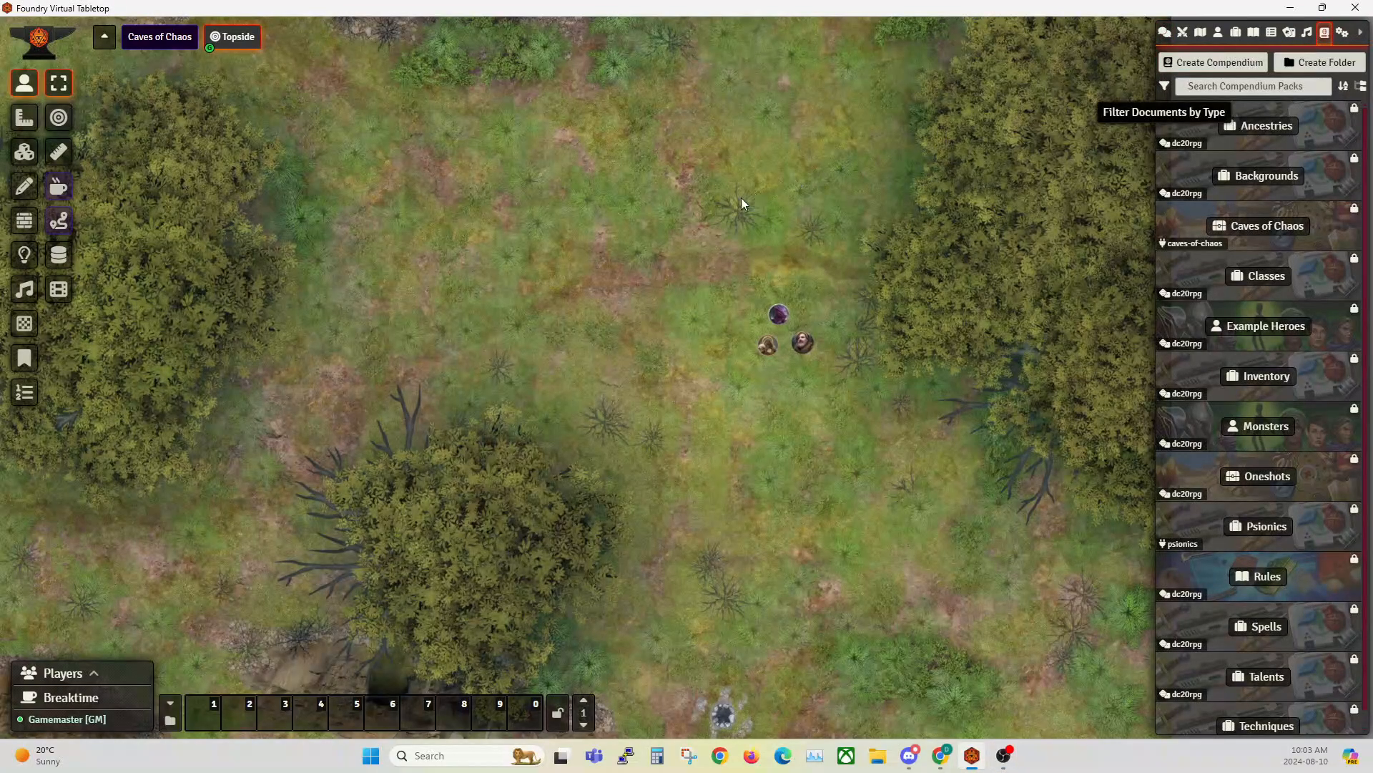
click(1259, 127)
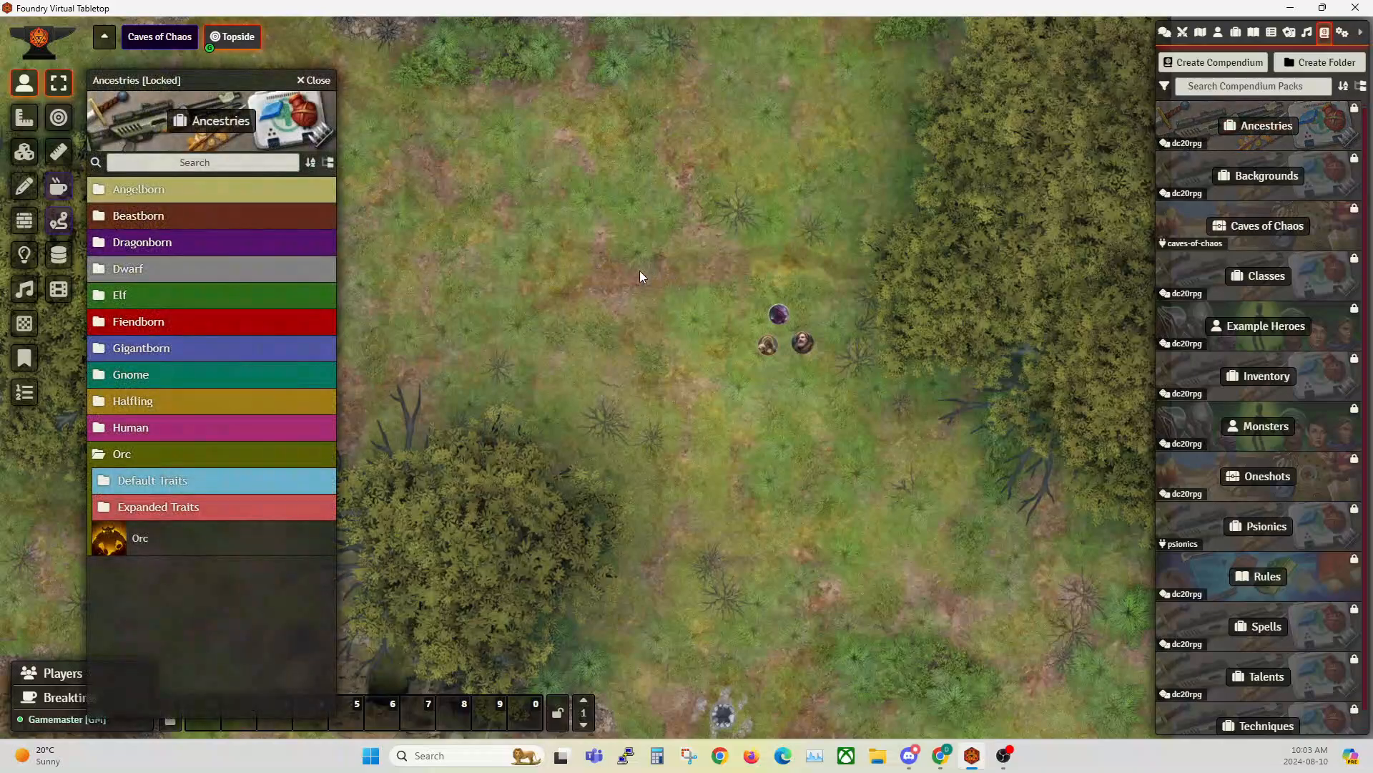
click(133, 451)
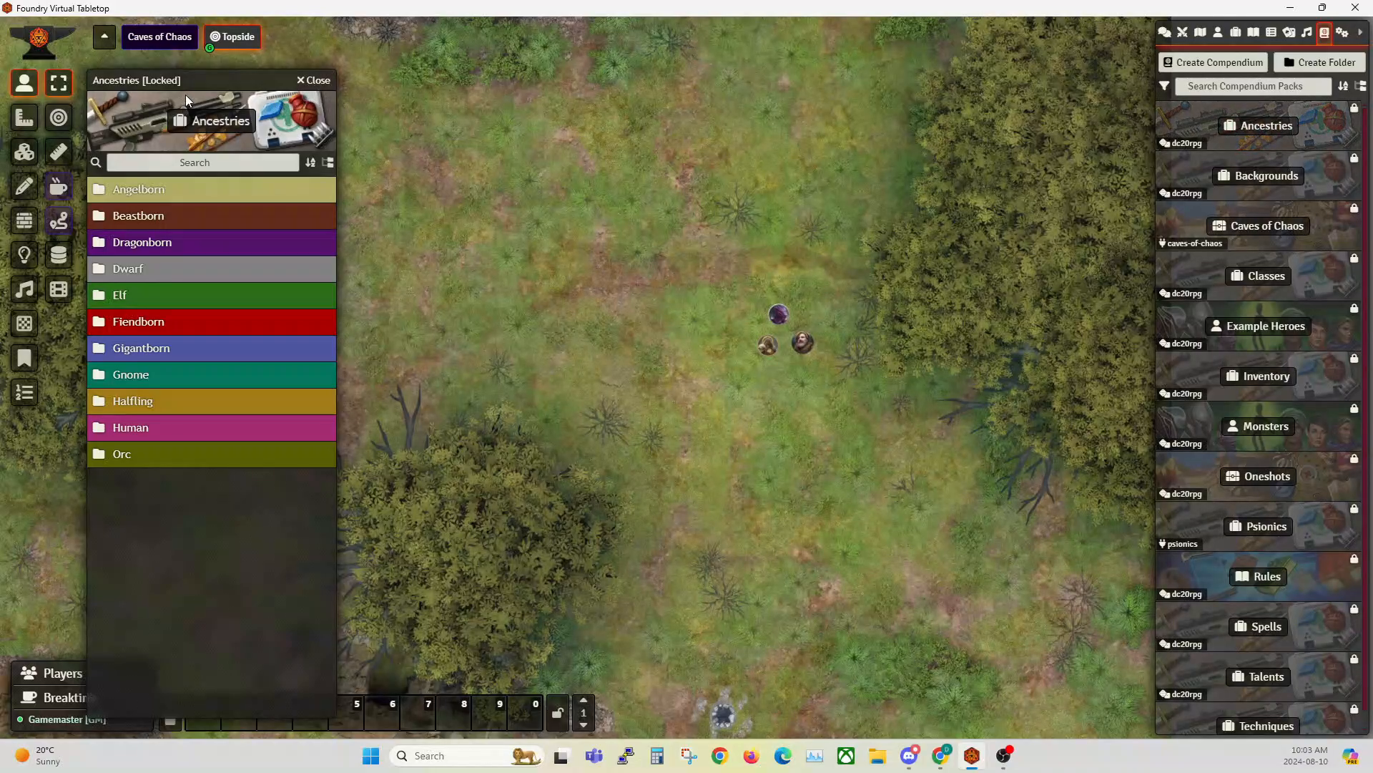
drag(186, 103, 319, 100)
- Examine the default and expanded traits of the Angelborn ancestry, then close the Ancestries compendium
click(272, 188)
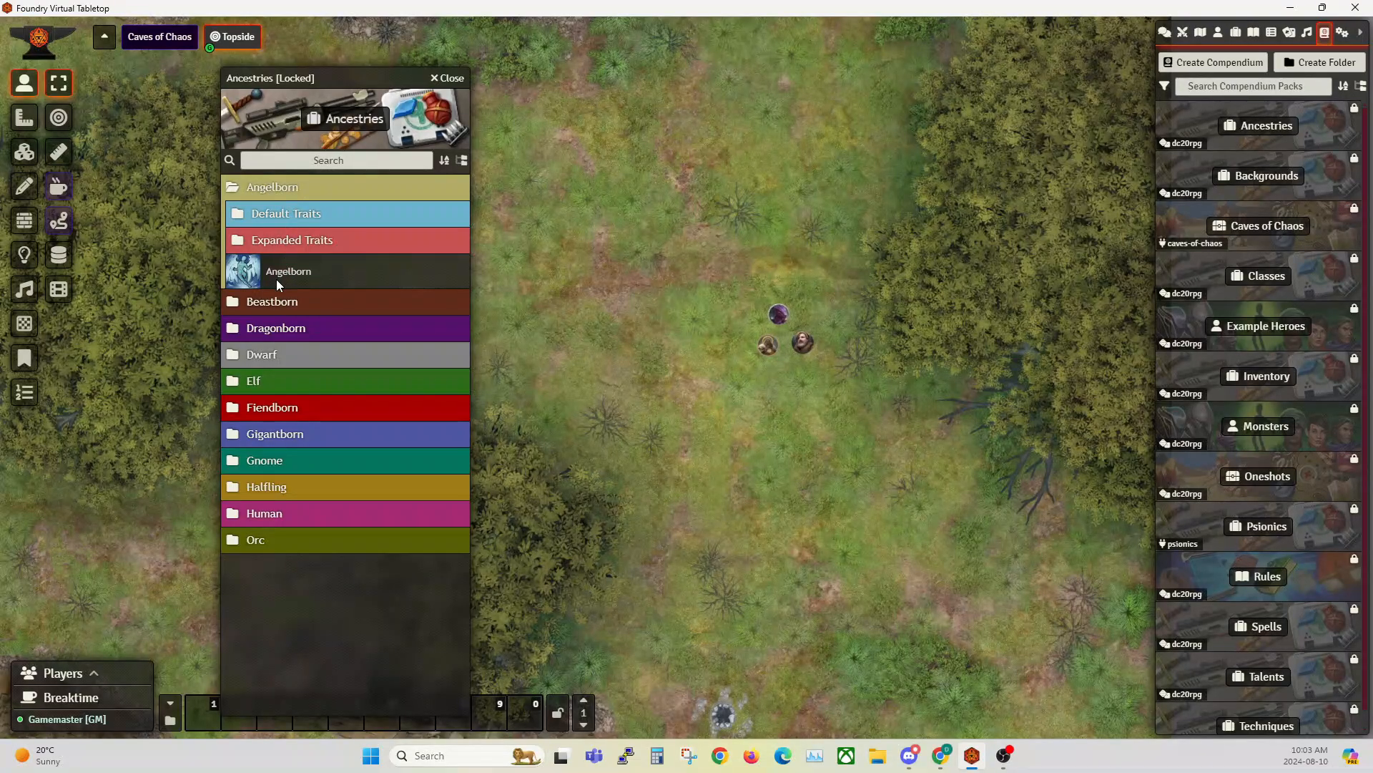
click(274, 215)
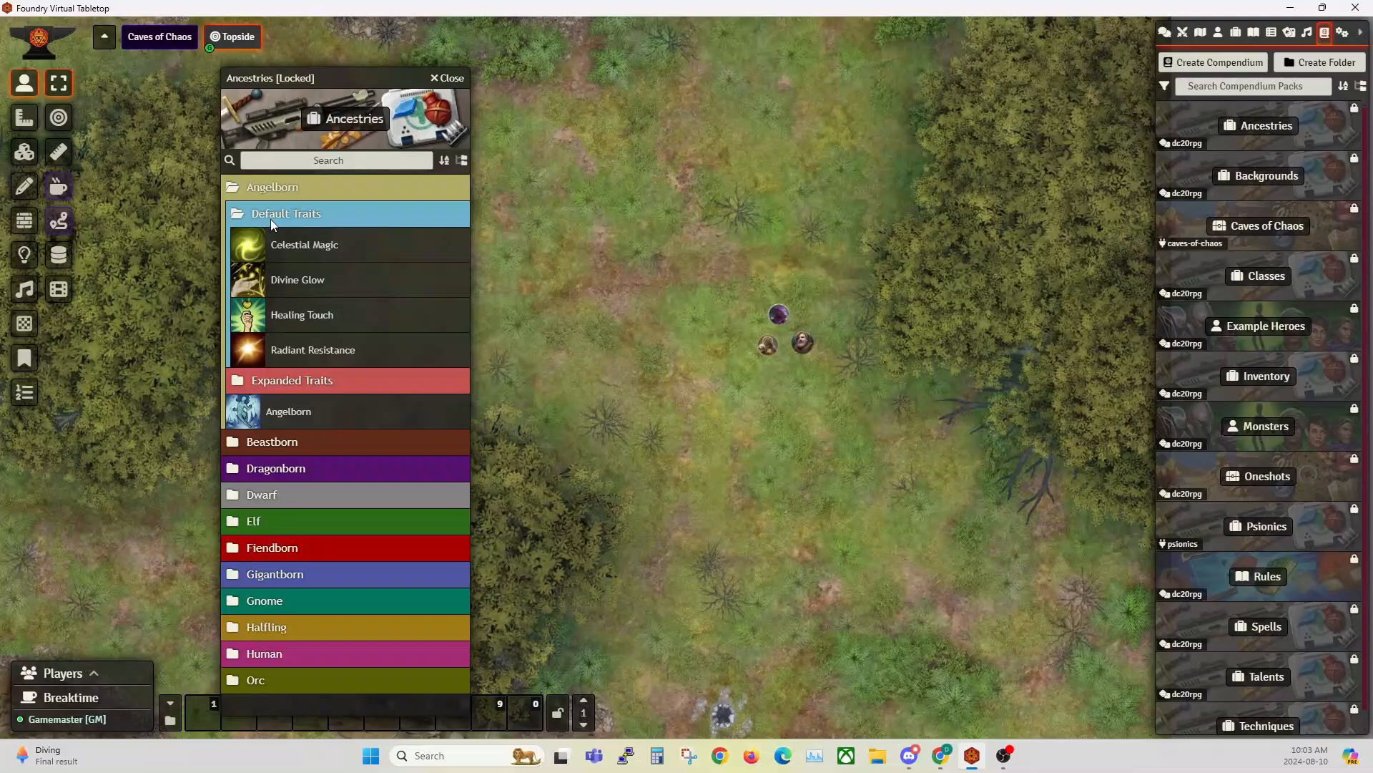
click(290, 381)
scroll(294, 380, down, 2)
scroll(295, 380, up, 2)
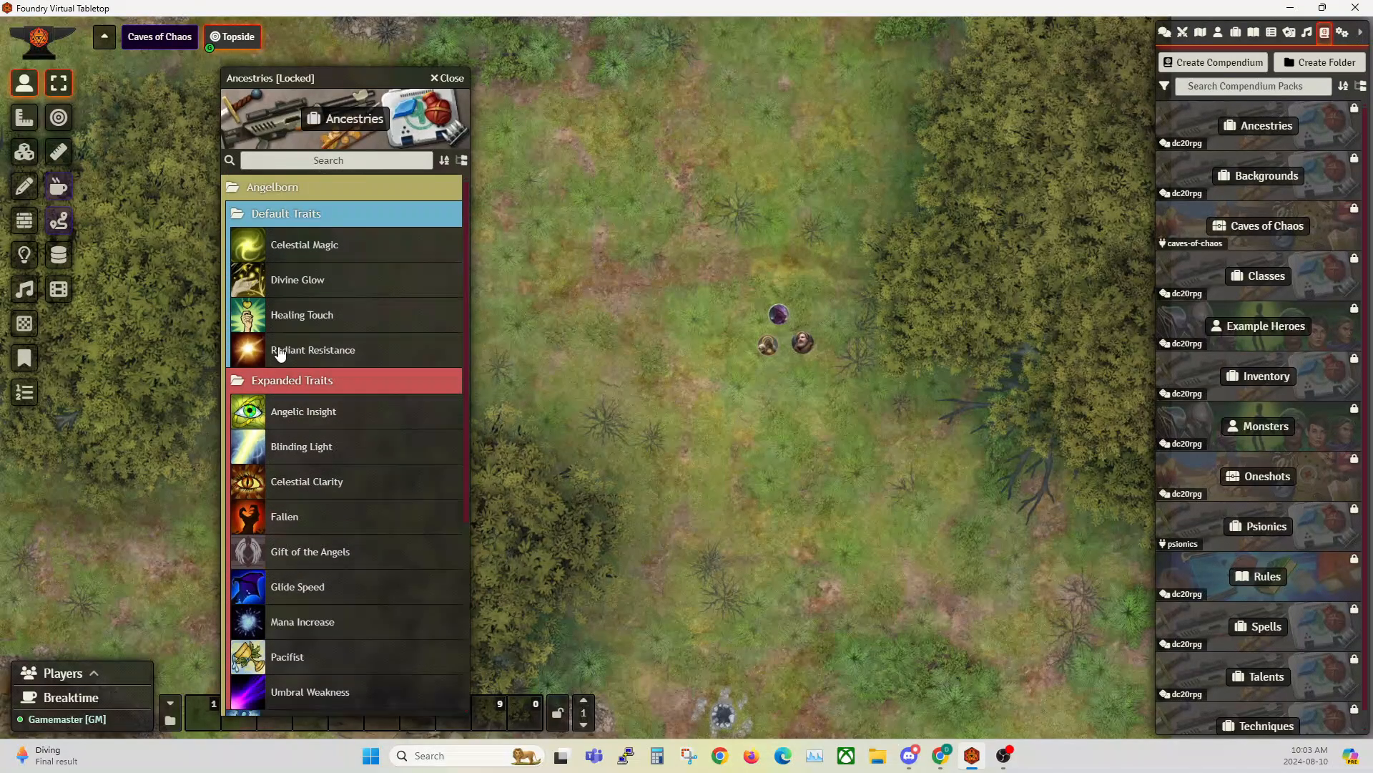
click(277, 213)
click(277, 241)
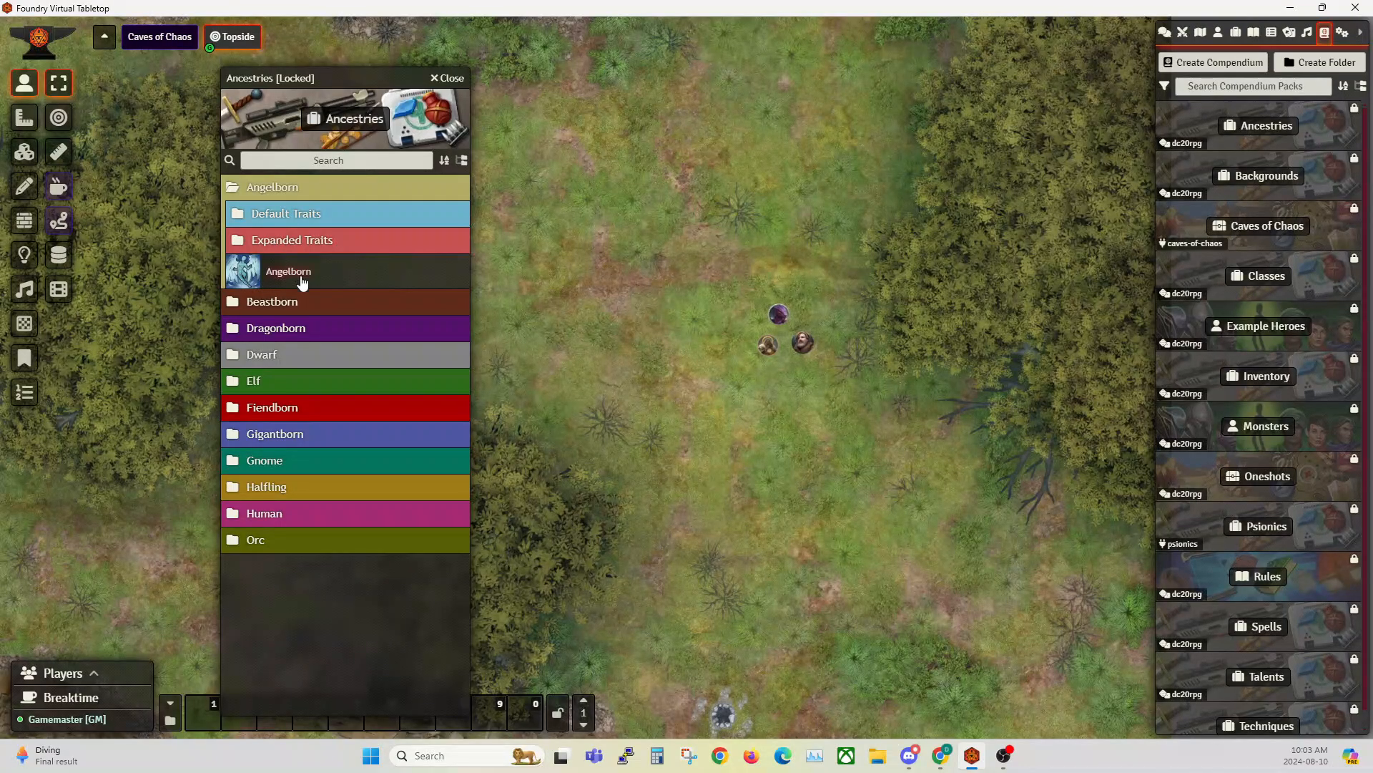
click(458, 77)
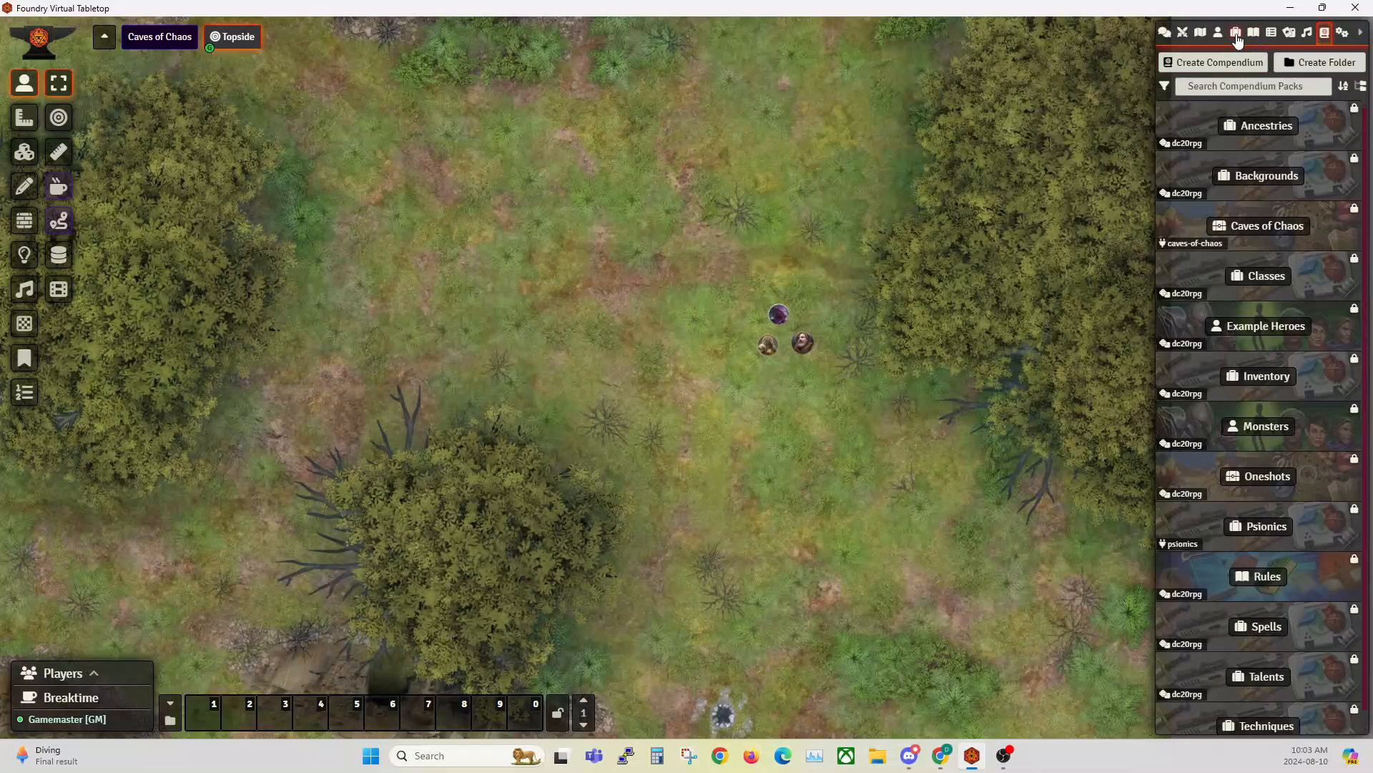
- Examine the Psyborn folder among the world's items, including its default and expanded traits, and collapse both trait folders
click(1237, 34)
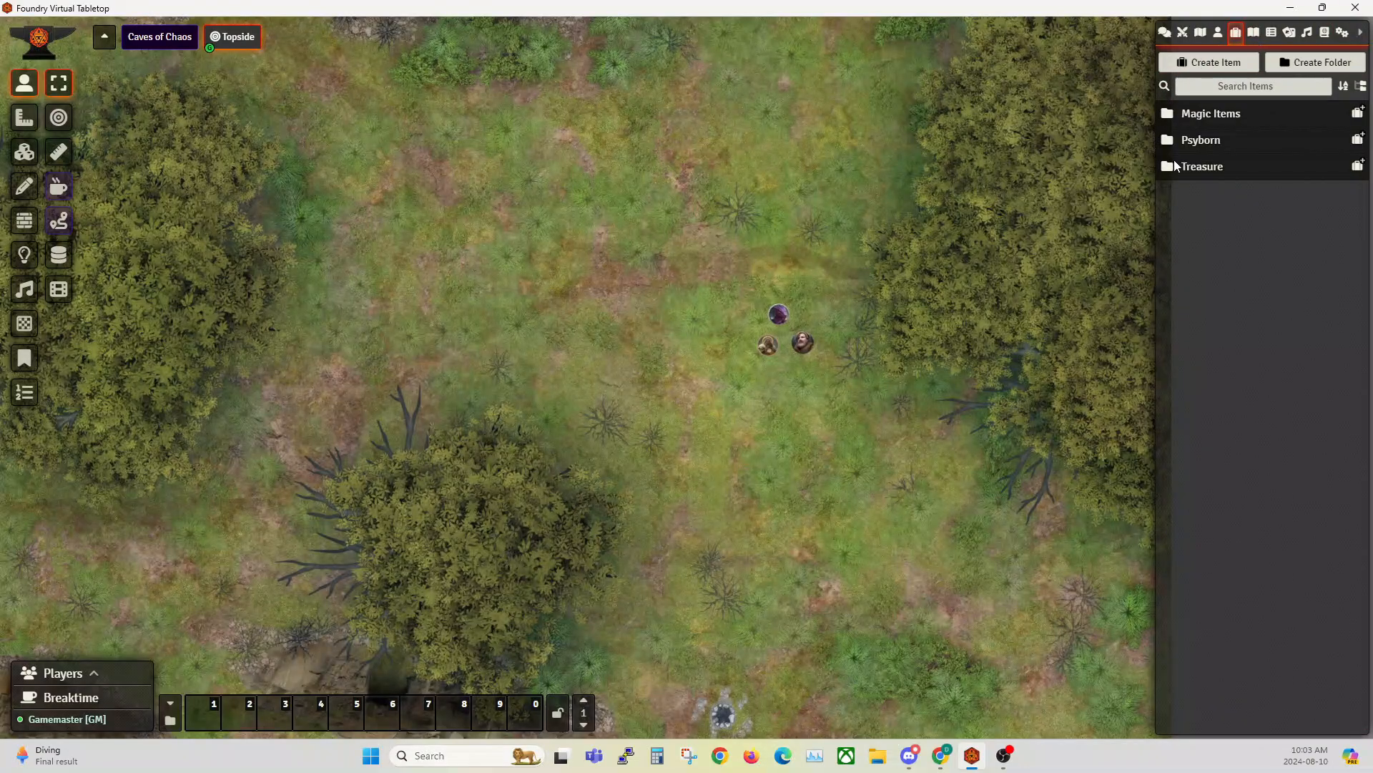
click(1199, 144)
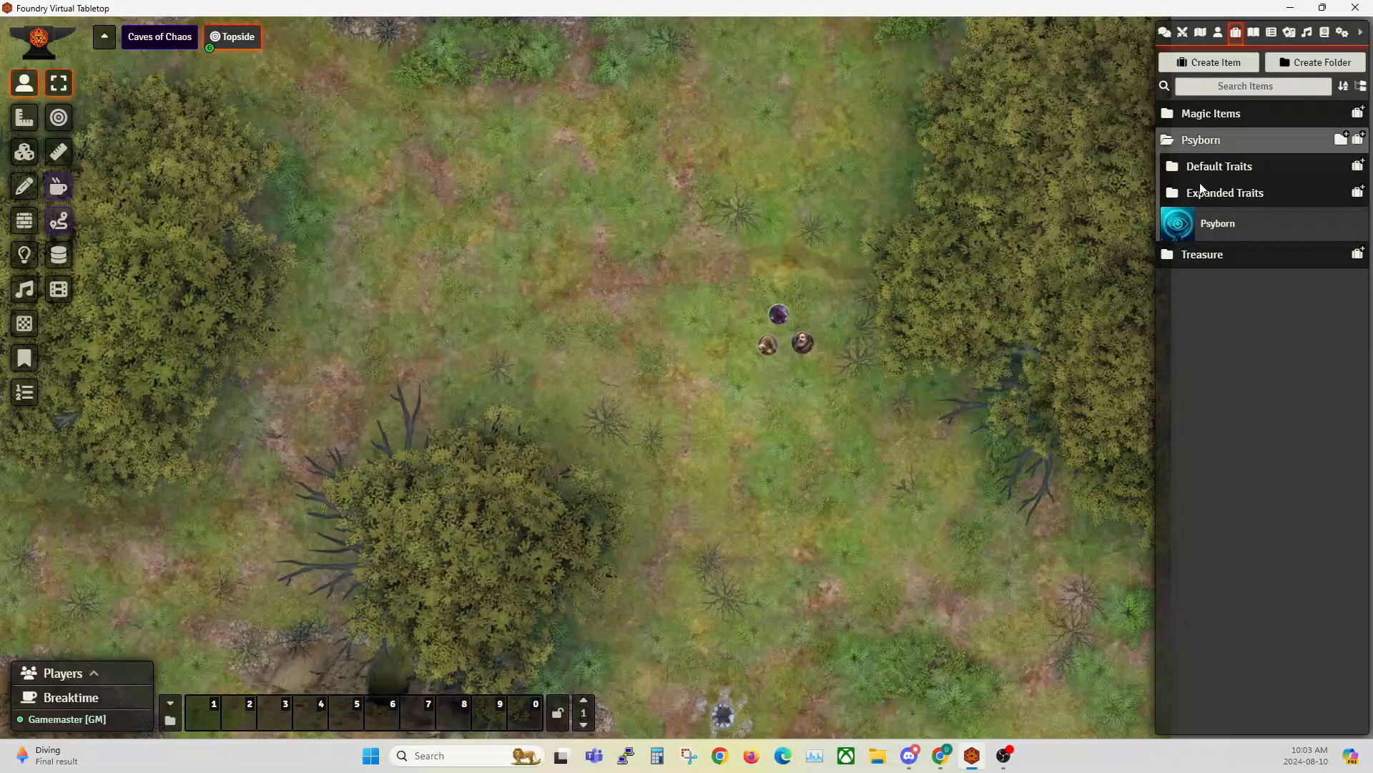
click(1195, 140)
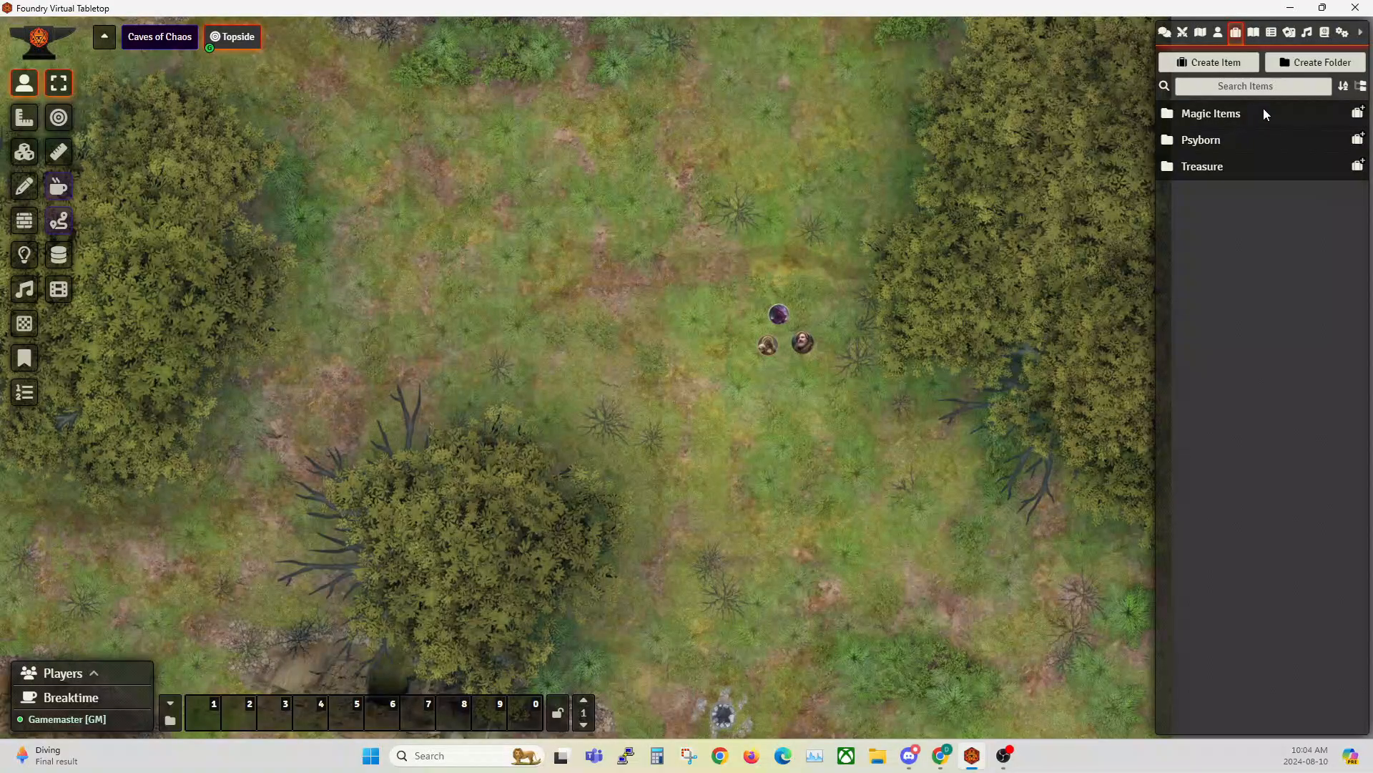
click(1198, 142)
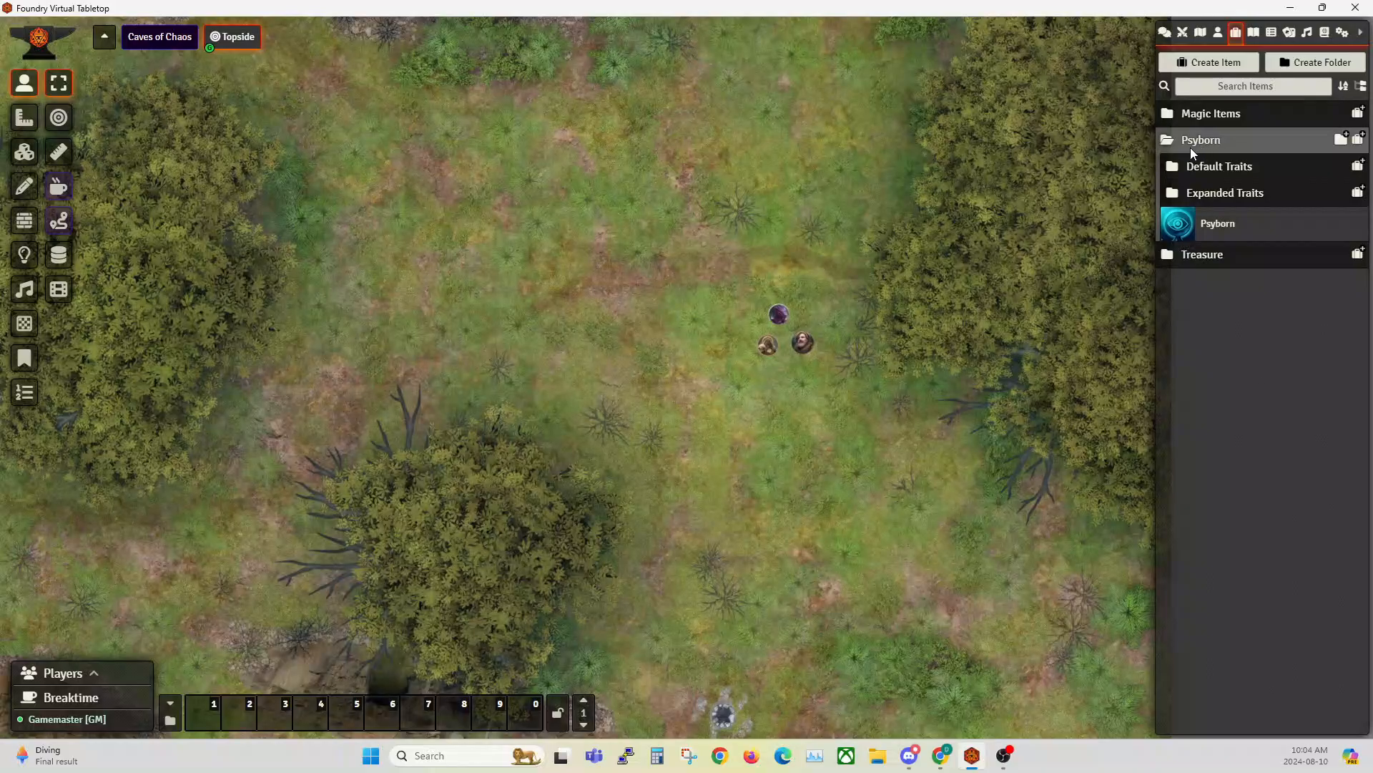
click(1213, 174)
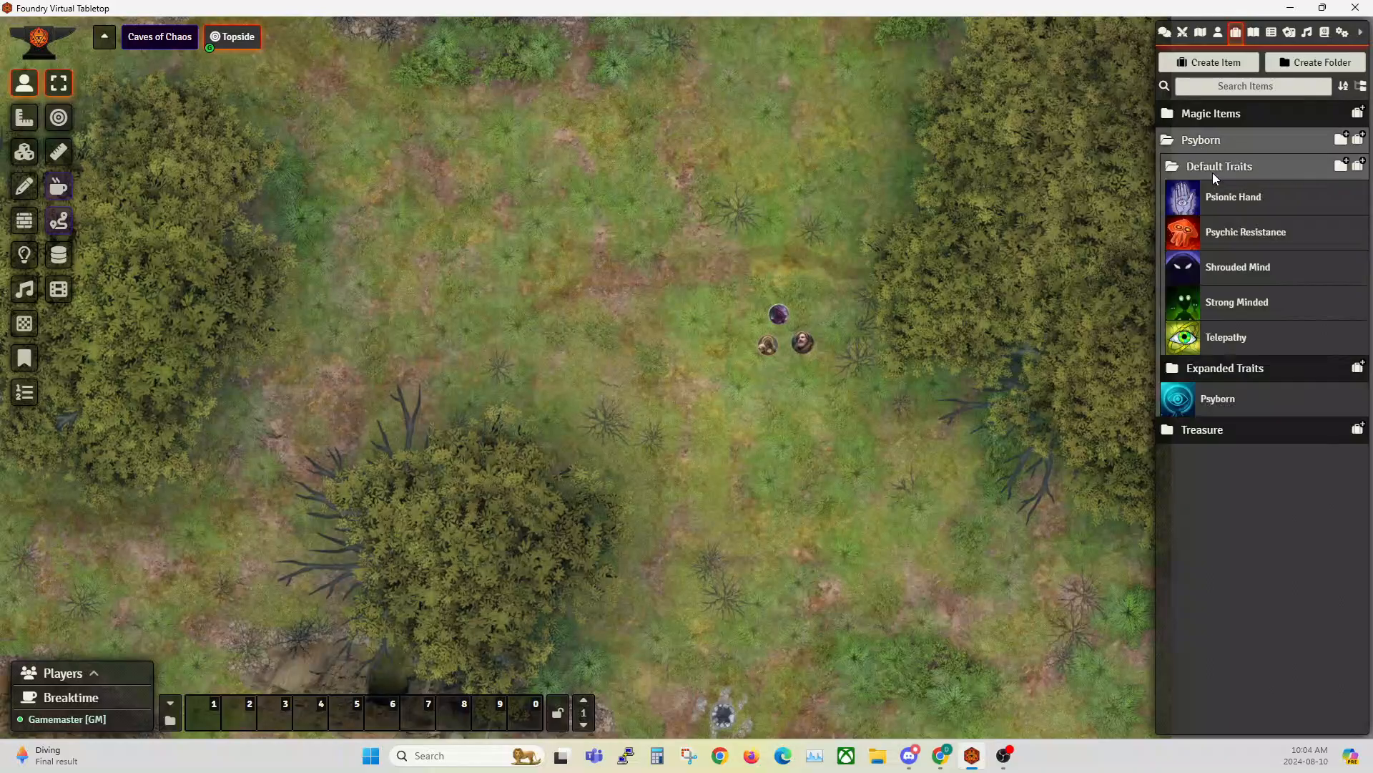
click(1221, 371)
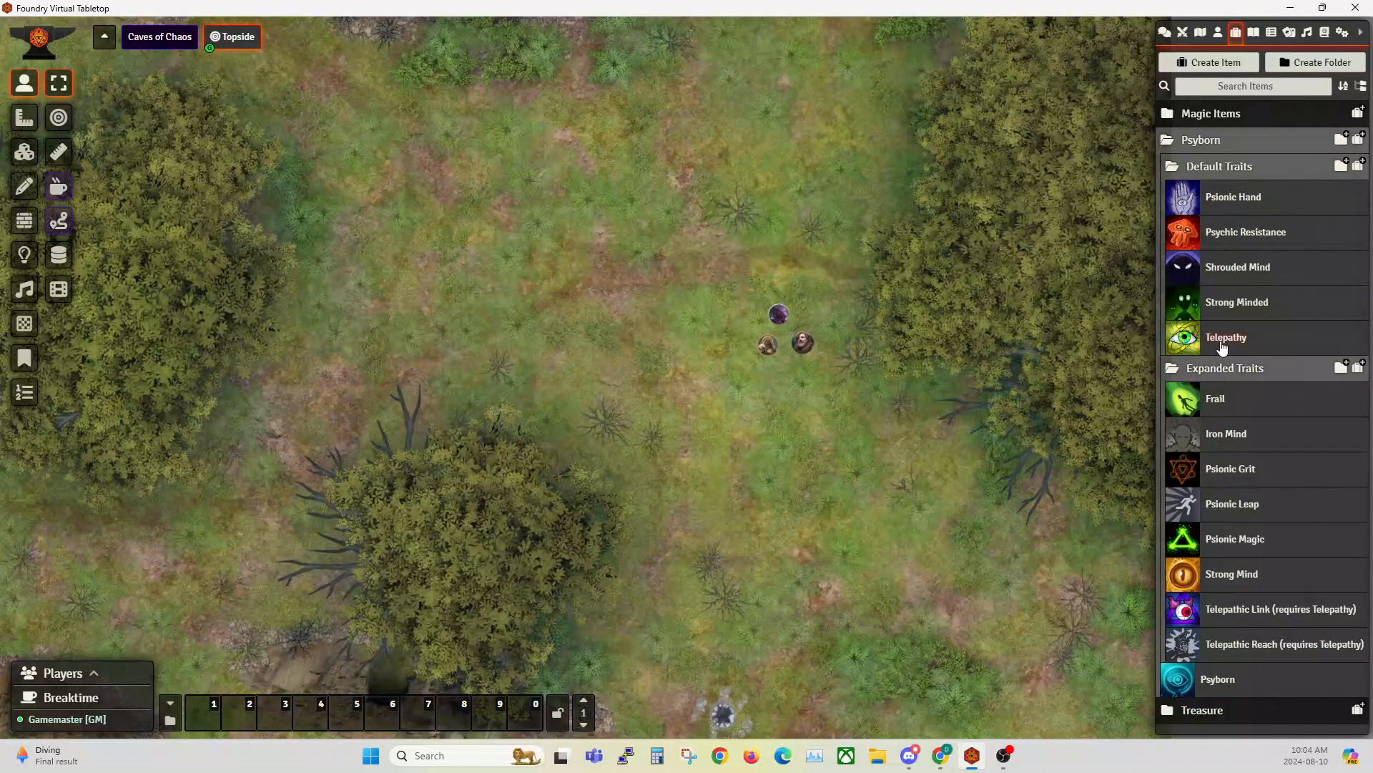
click(1204, 169)
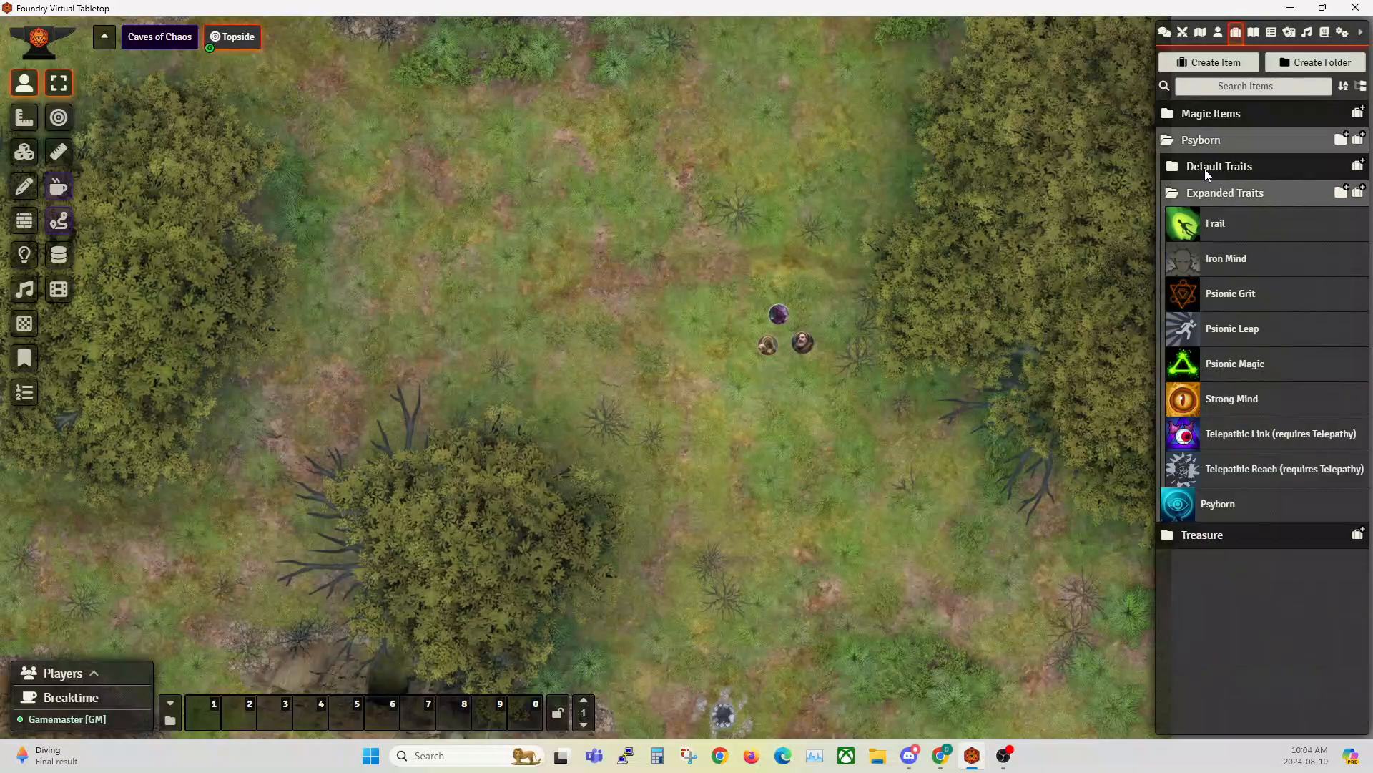
click(1208, 204)
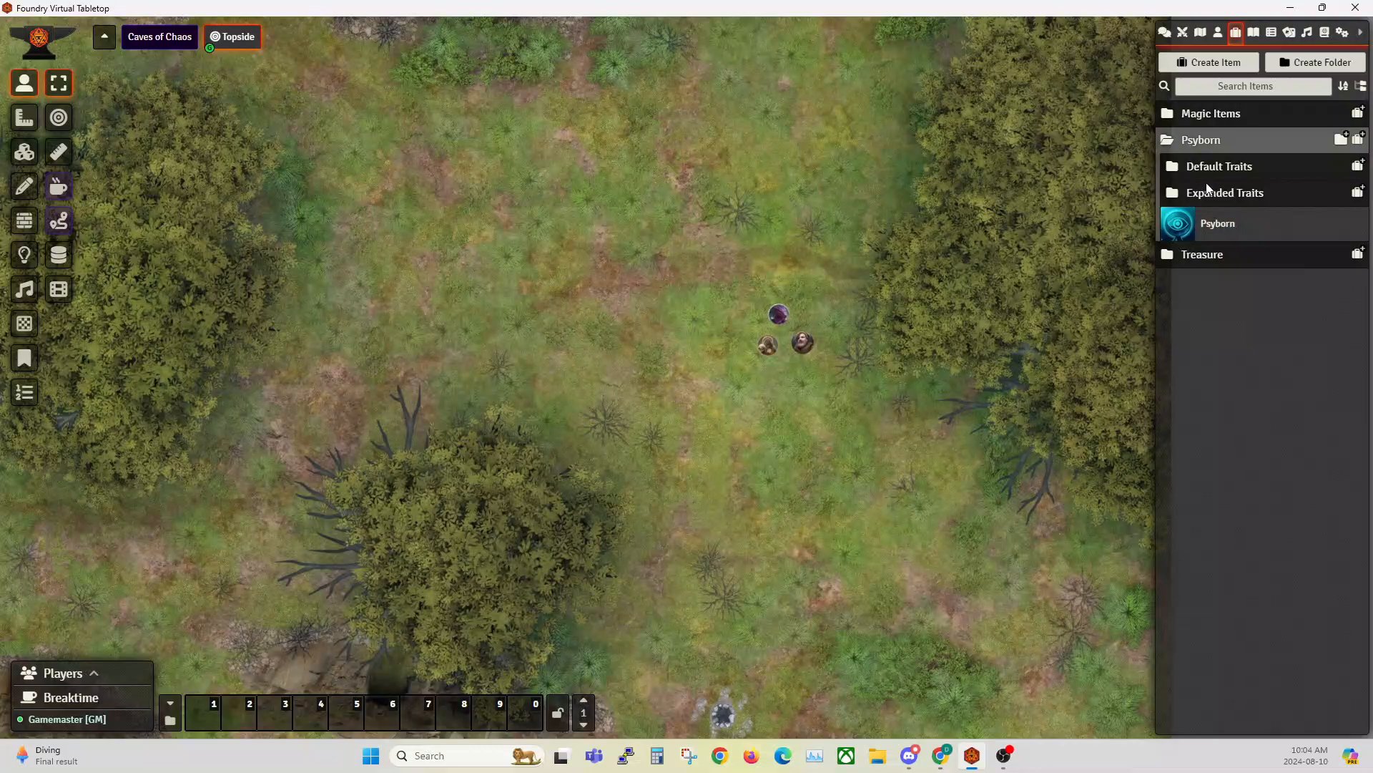
- Create a new item of type Feature named "Big Head" without assigning a folder
click(1216, 63)
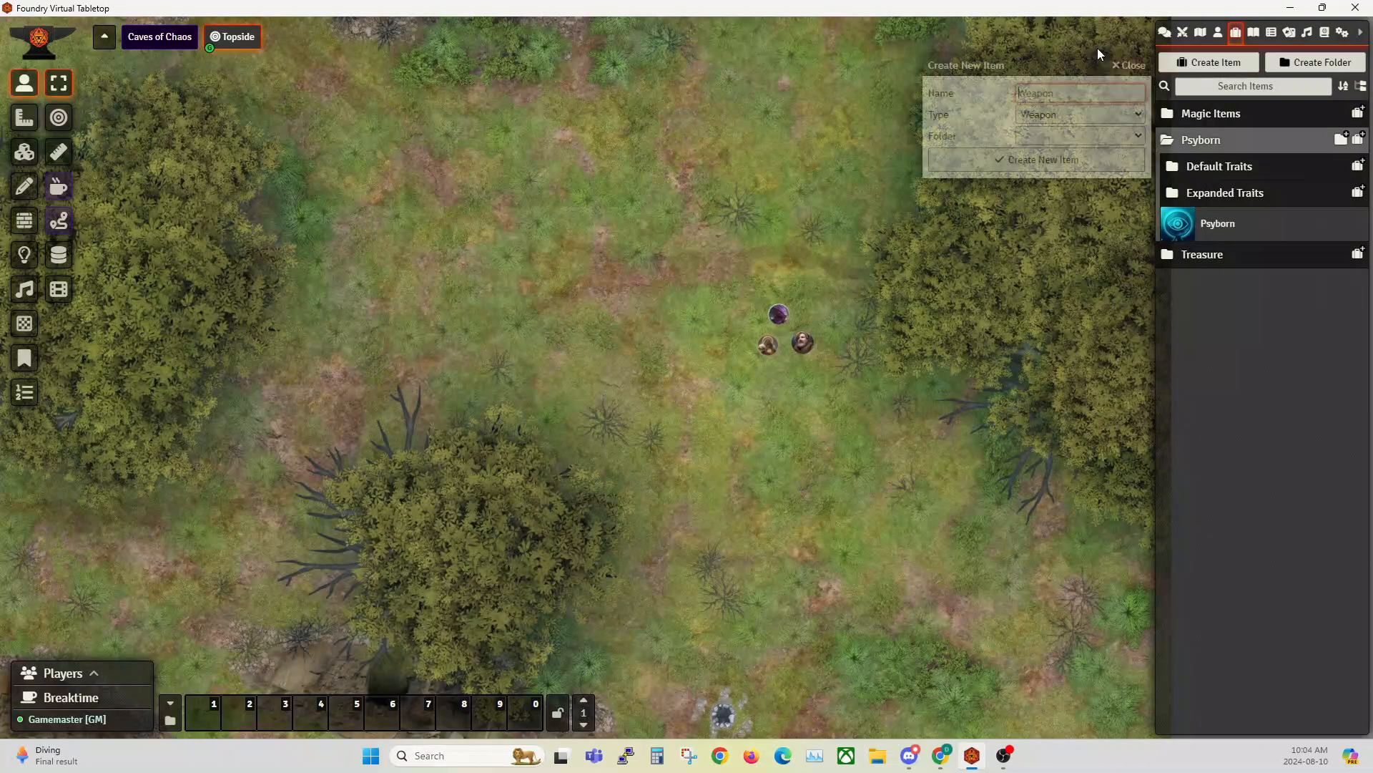
drag(1038, 65, 493, 156)
click(437, 209)
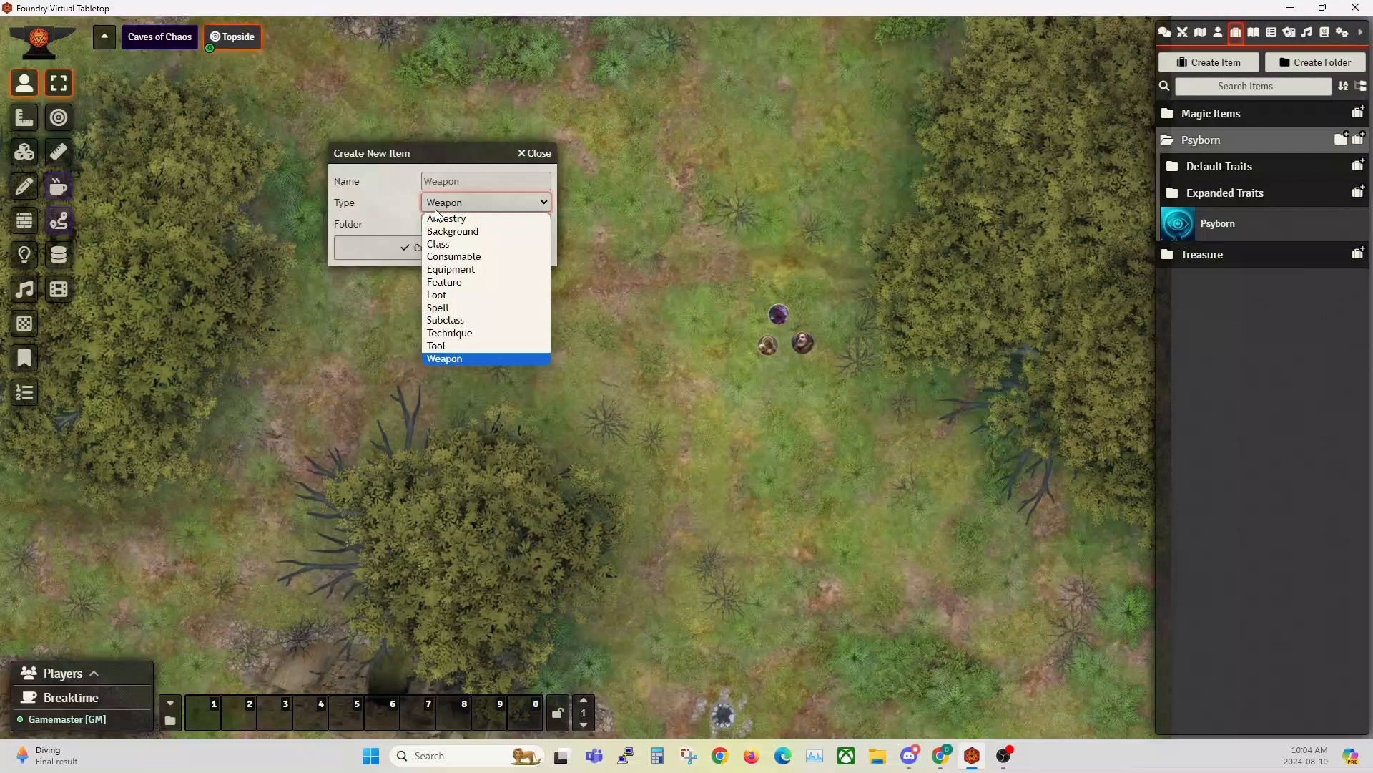
click(447, 282)
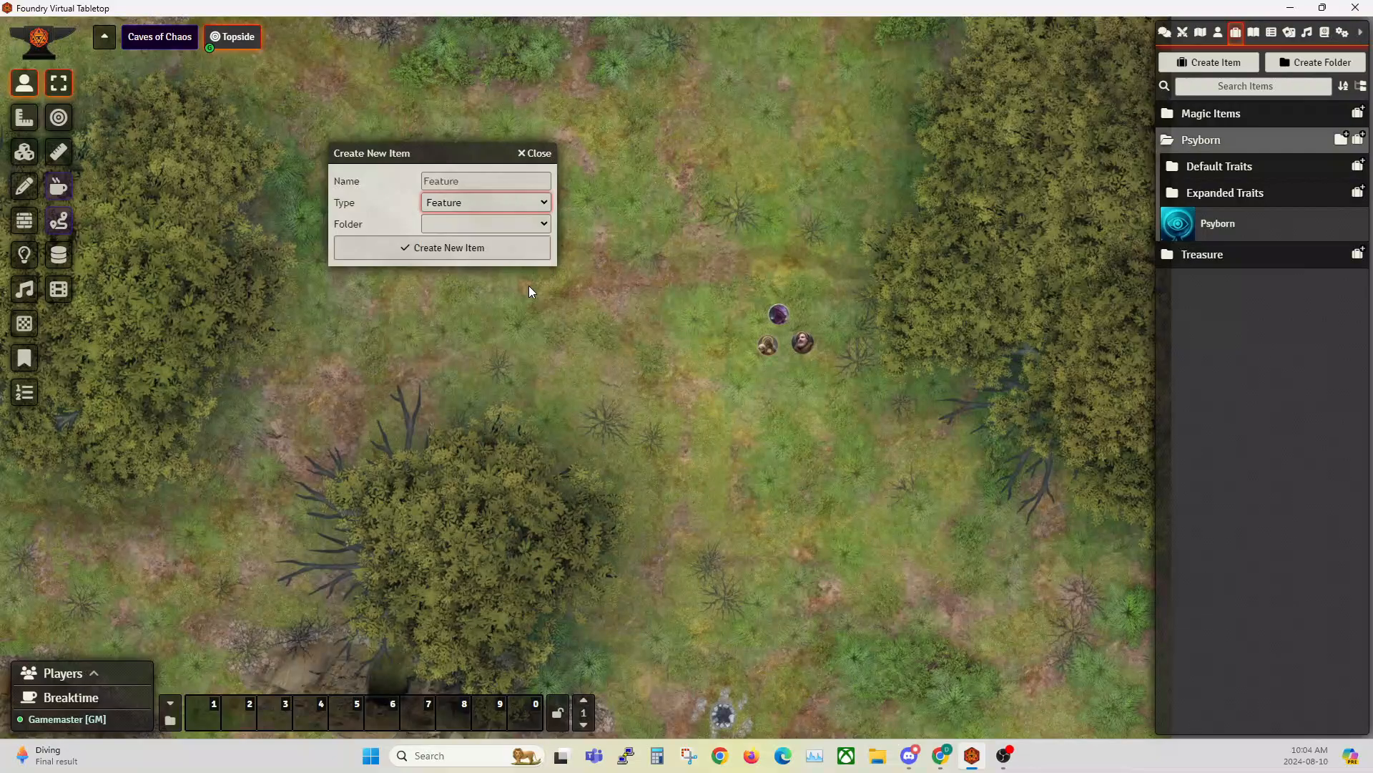
click(437, 182)
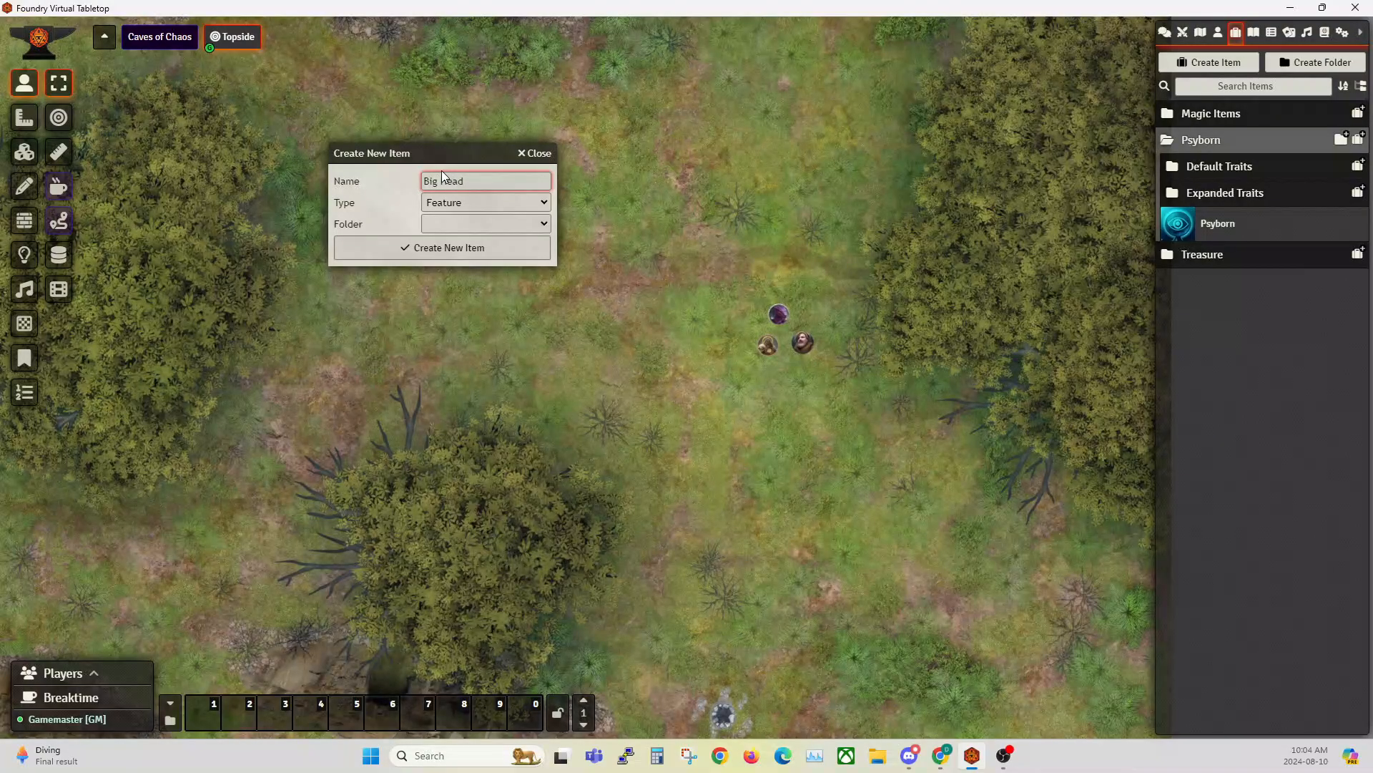
click(469, 254)
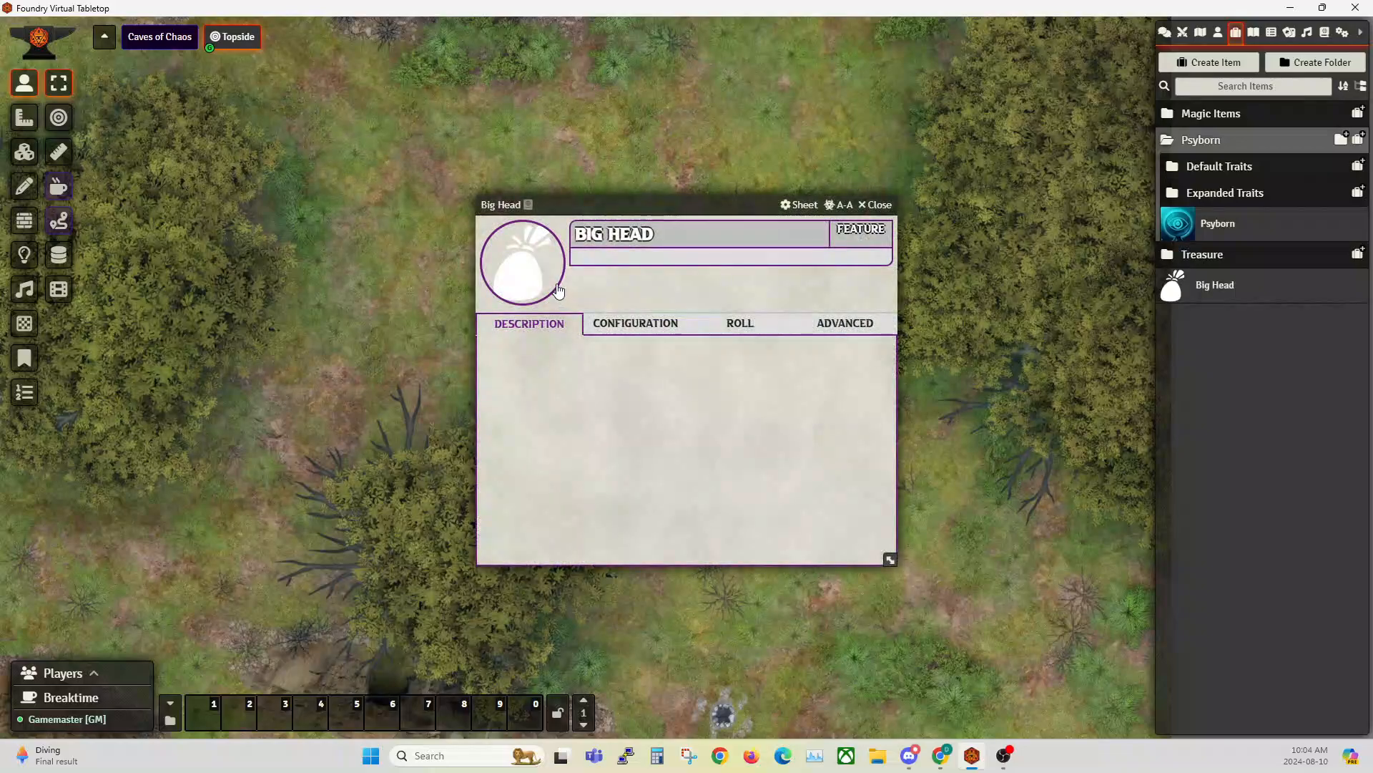
- Start choosing an image for the Big Head feature and browse the core data to the icons/skills/melee folder
click(535, 275)
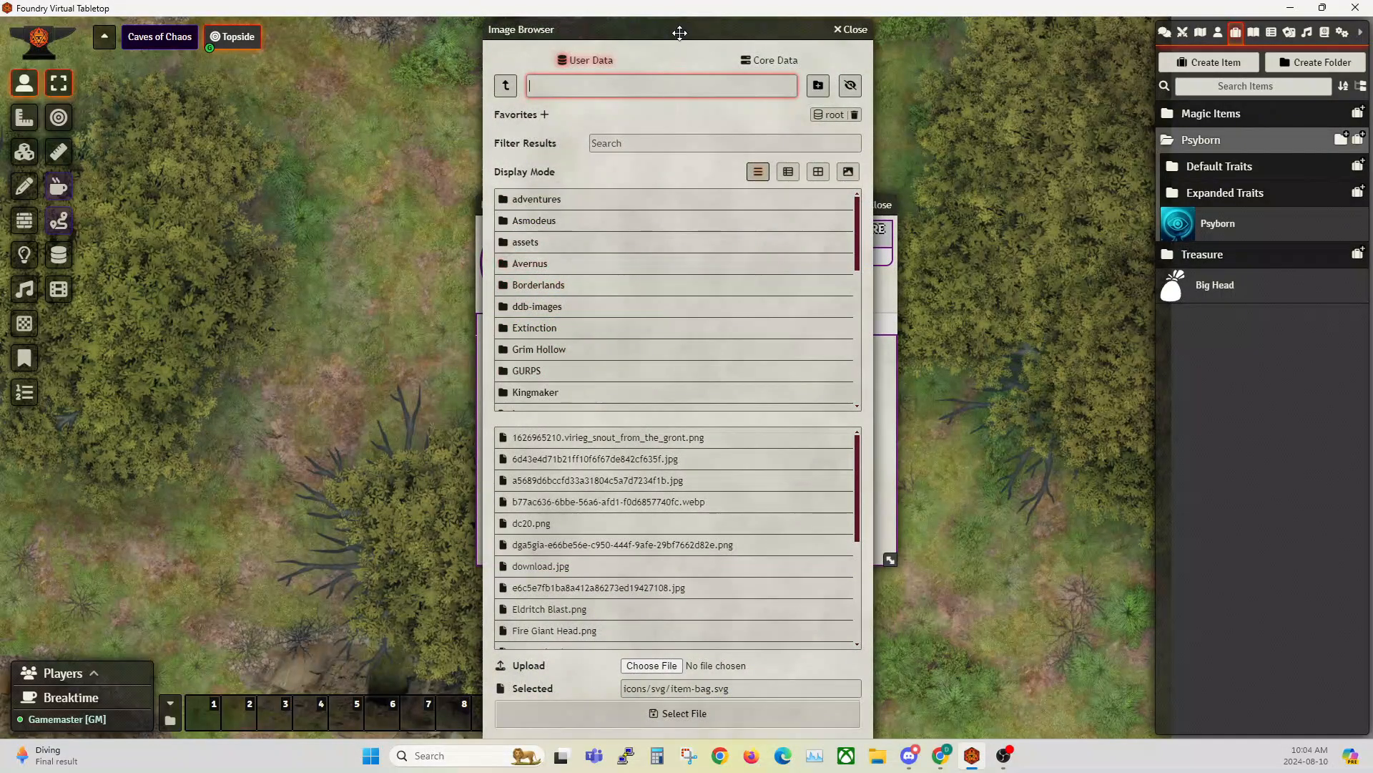
drag(679, 33, 573, 33)
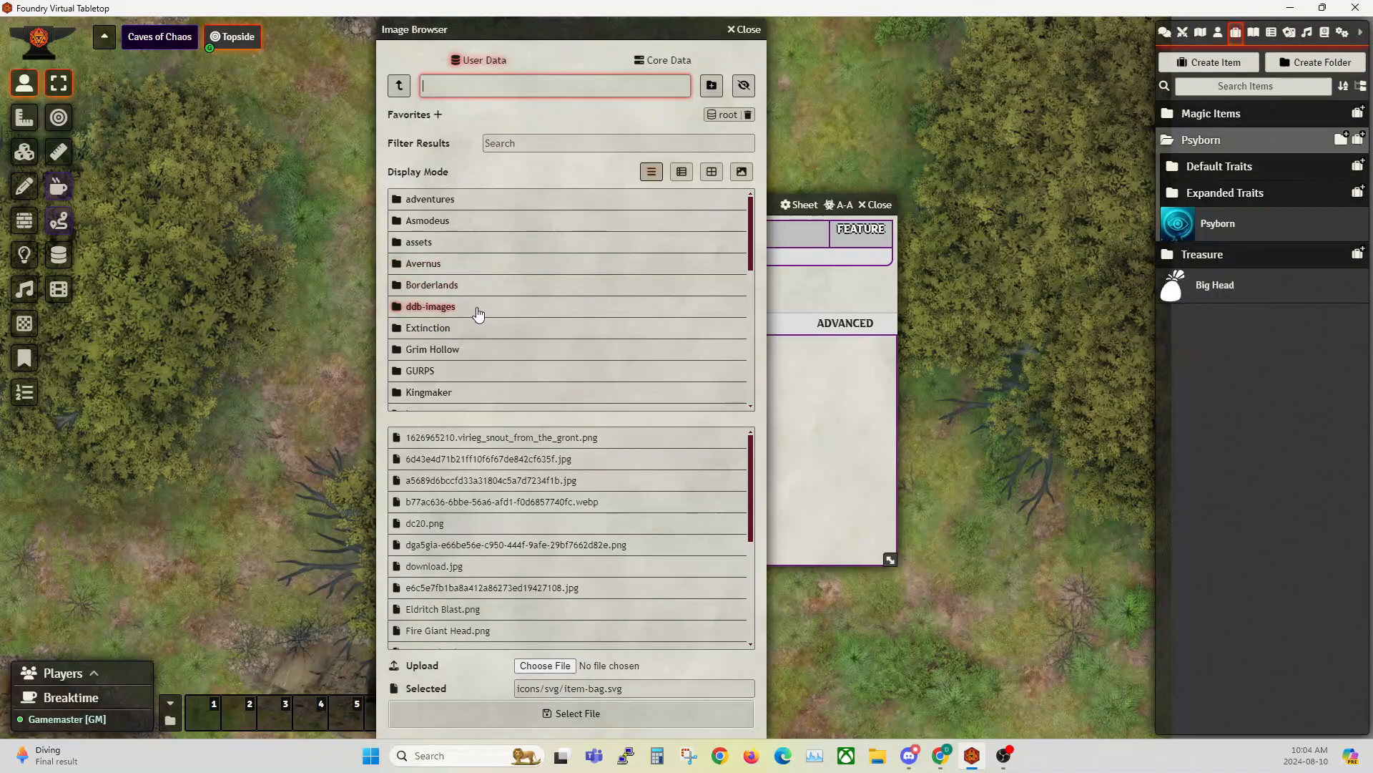
click(665, 60)
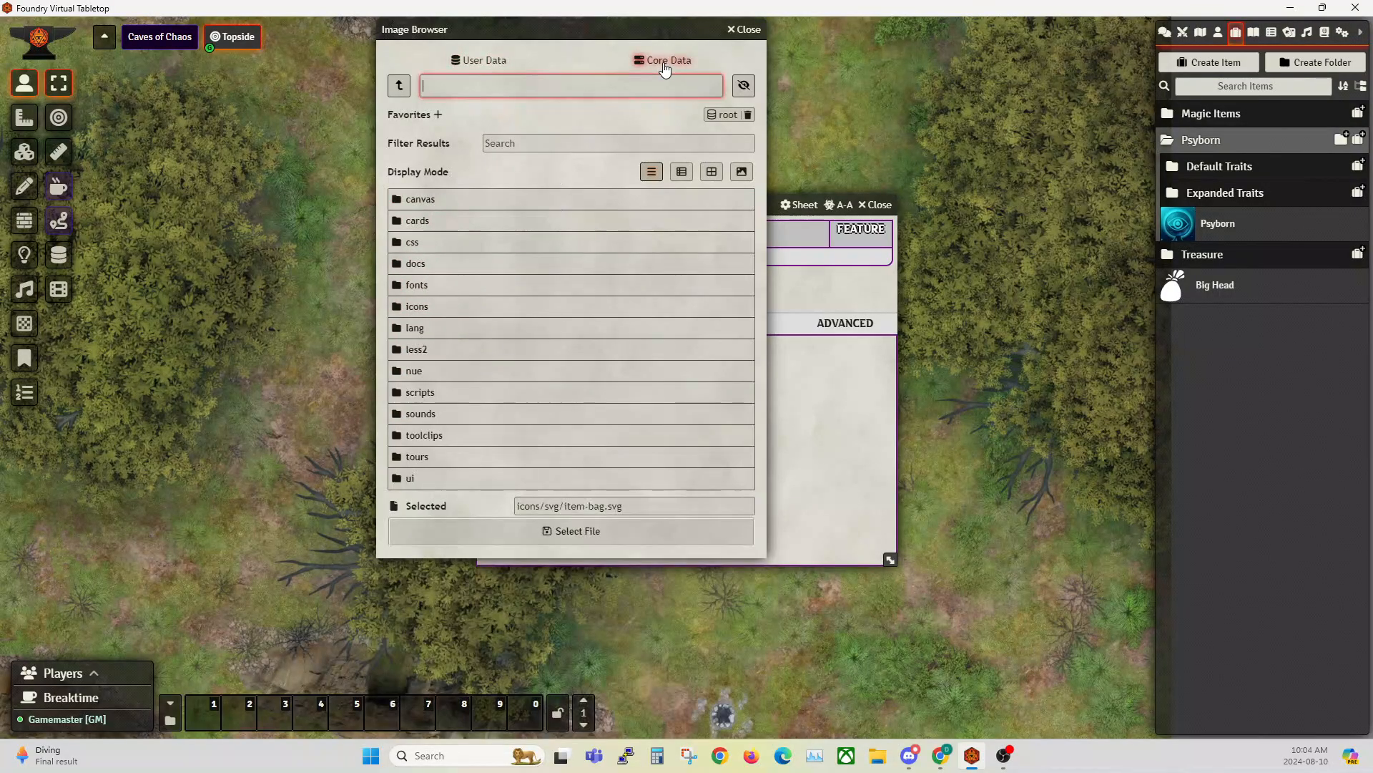
click(417, 307)
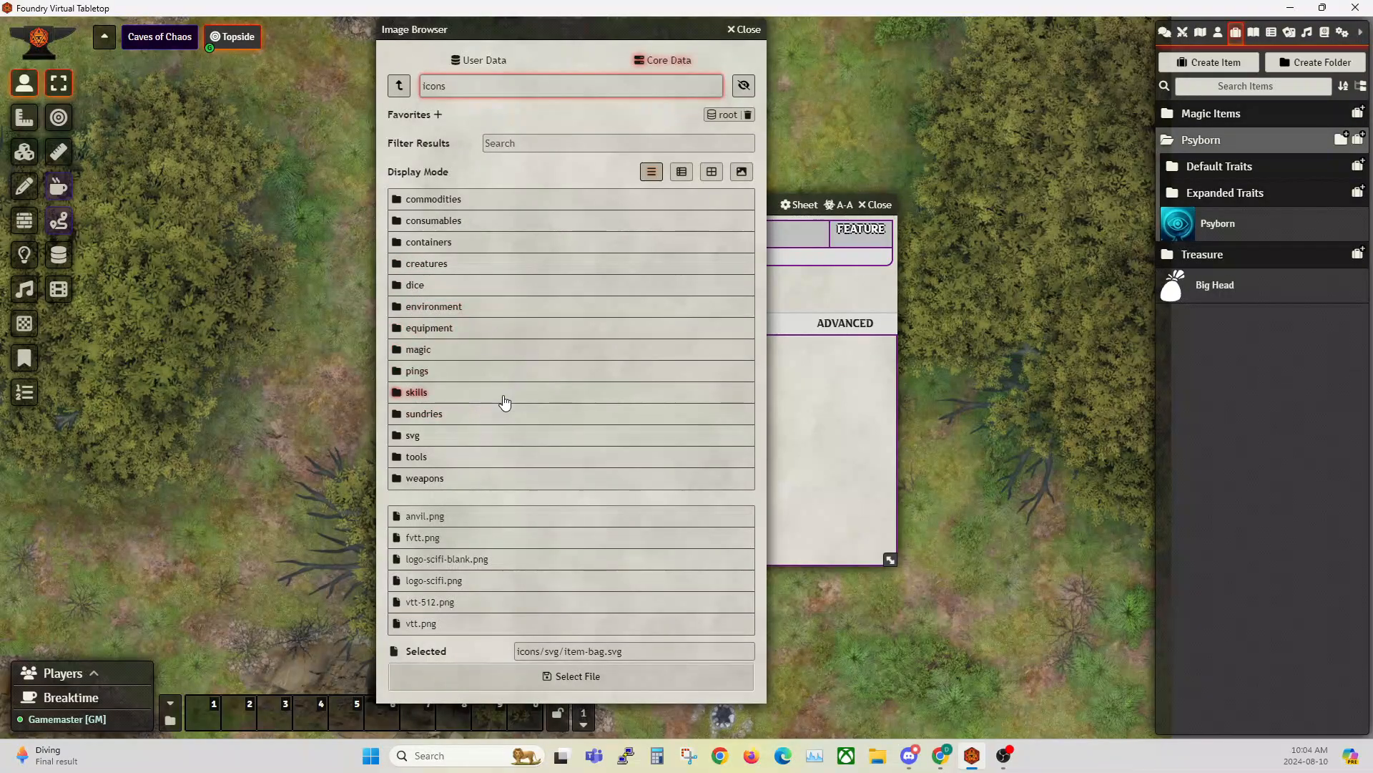
click(419, 393)
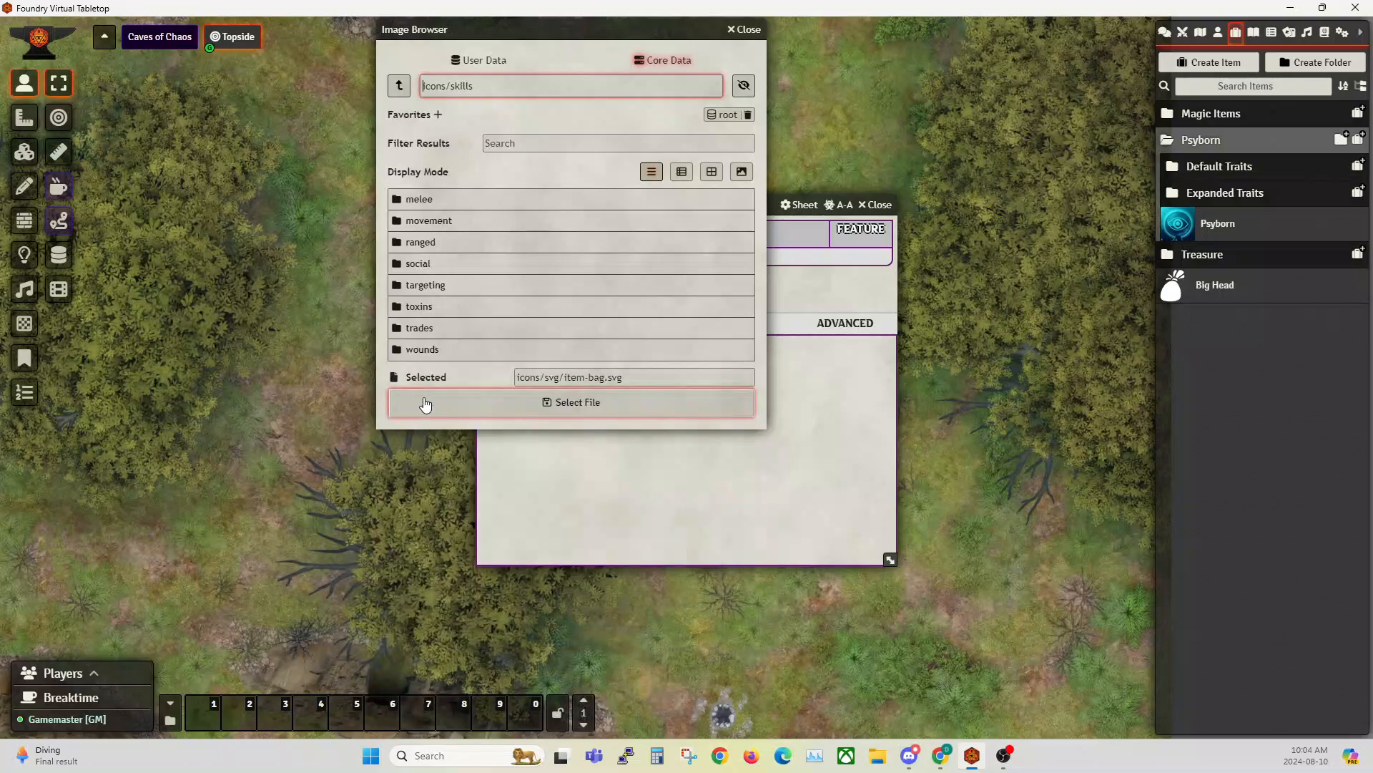
click(681, 172)
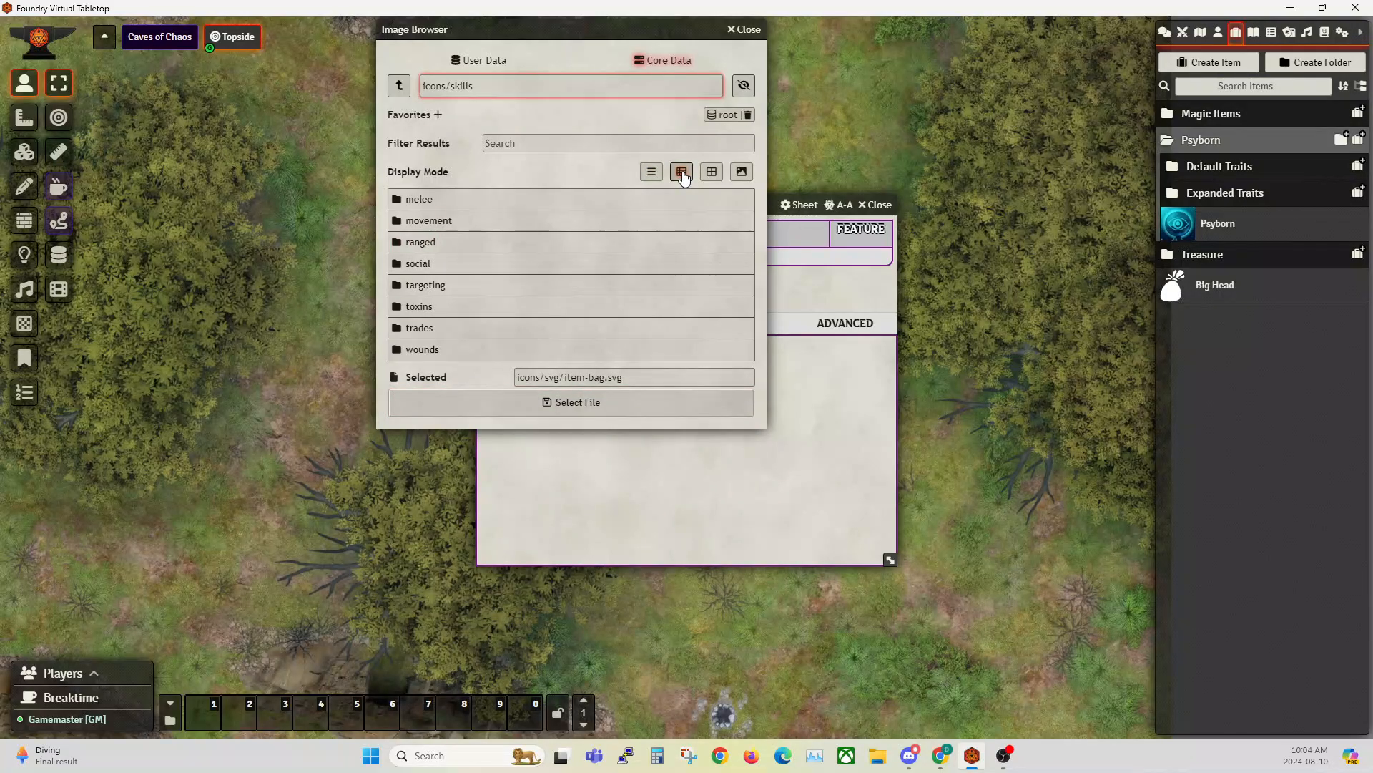
click(421, 199)
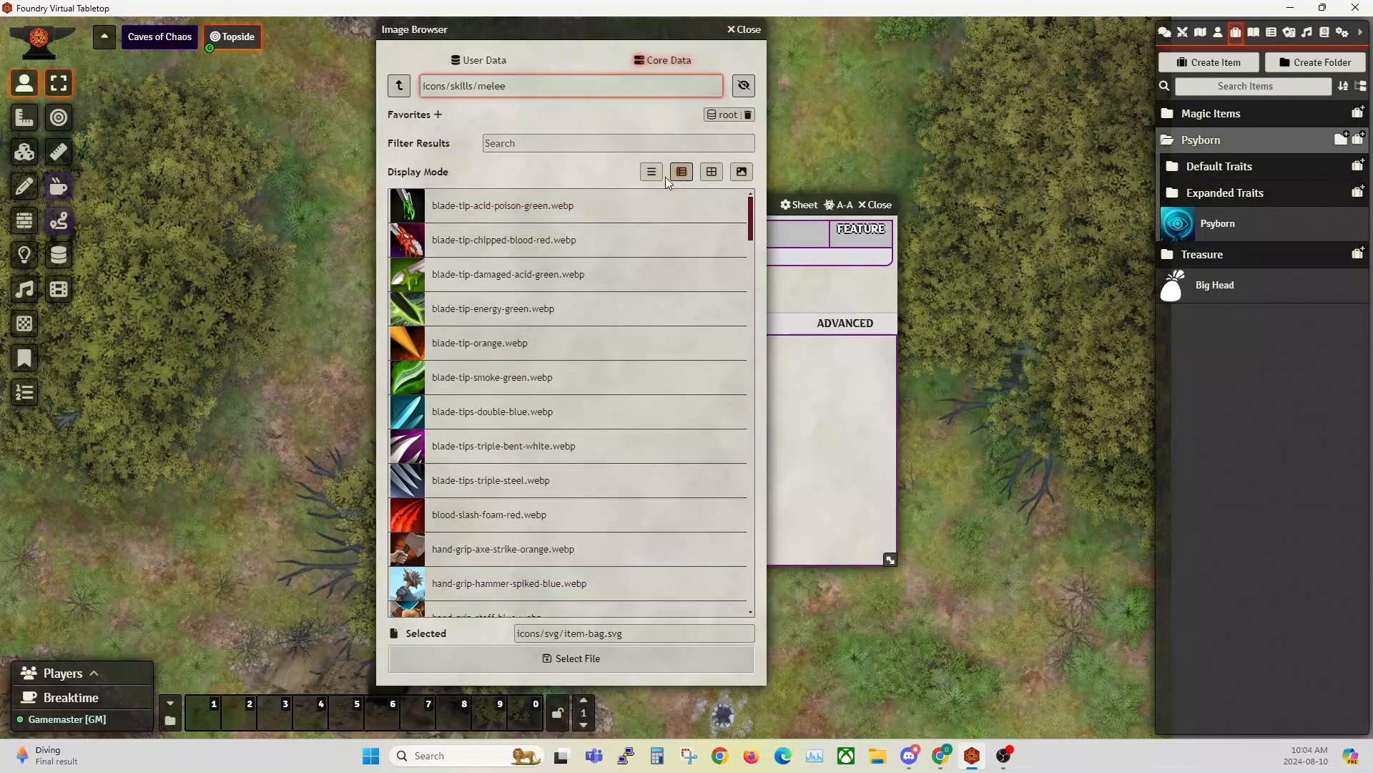
- Compare the image browser's display modes and set it to the tile grid of thumbnails
click(658, 178)
click(681, 172)
click(712, 172)
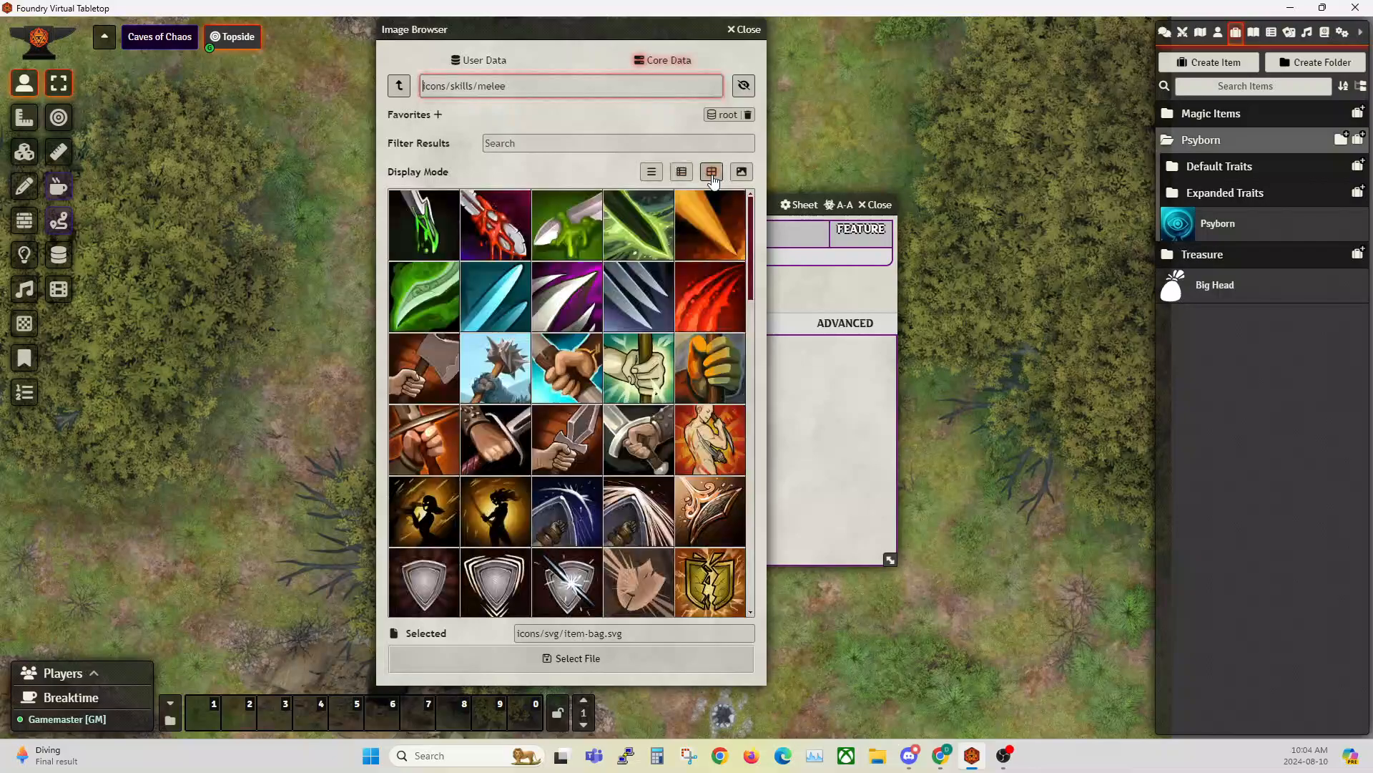
click(742, 173)
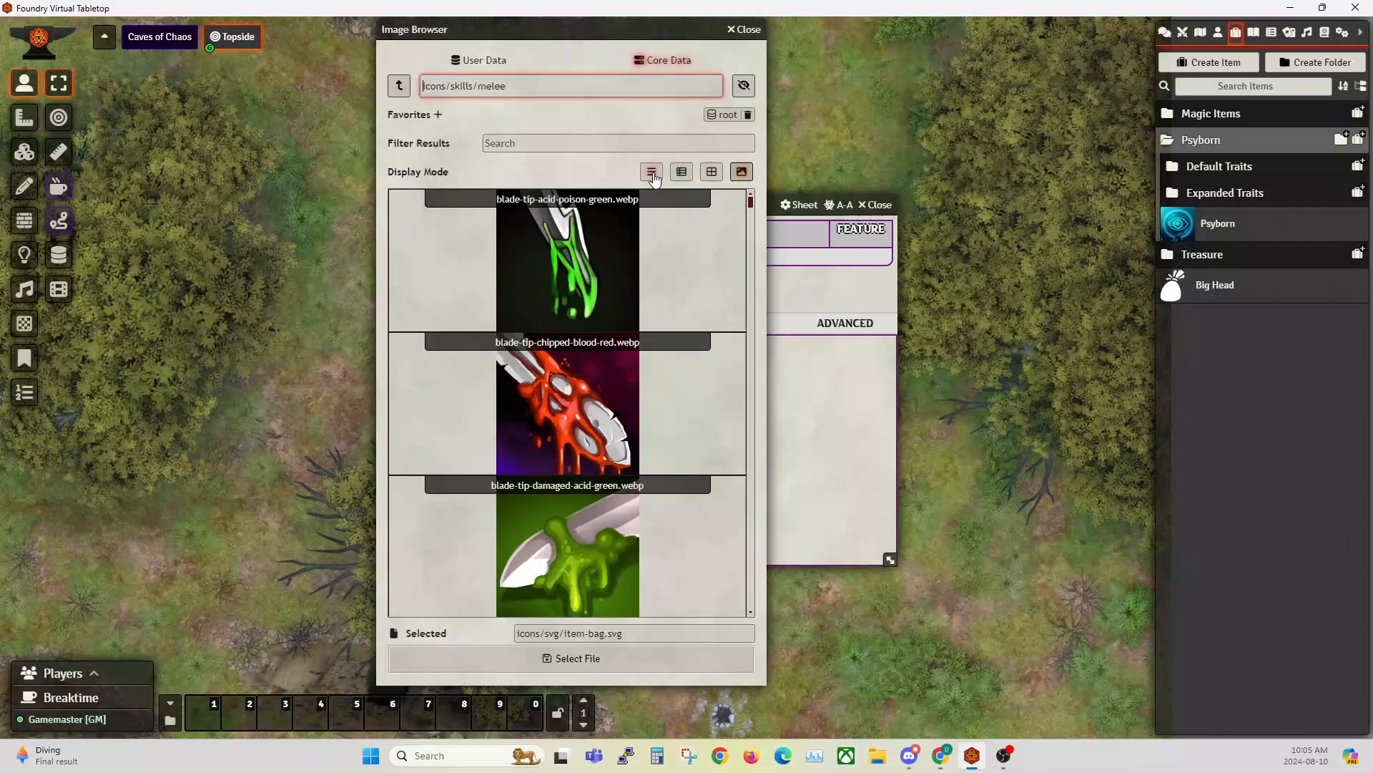
click(714, 176)
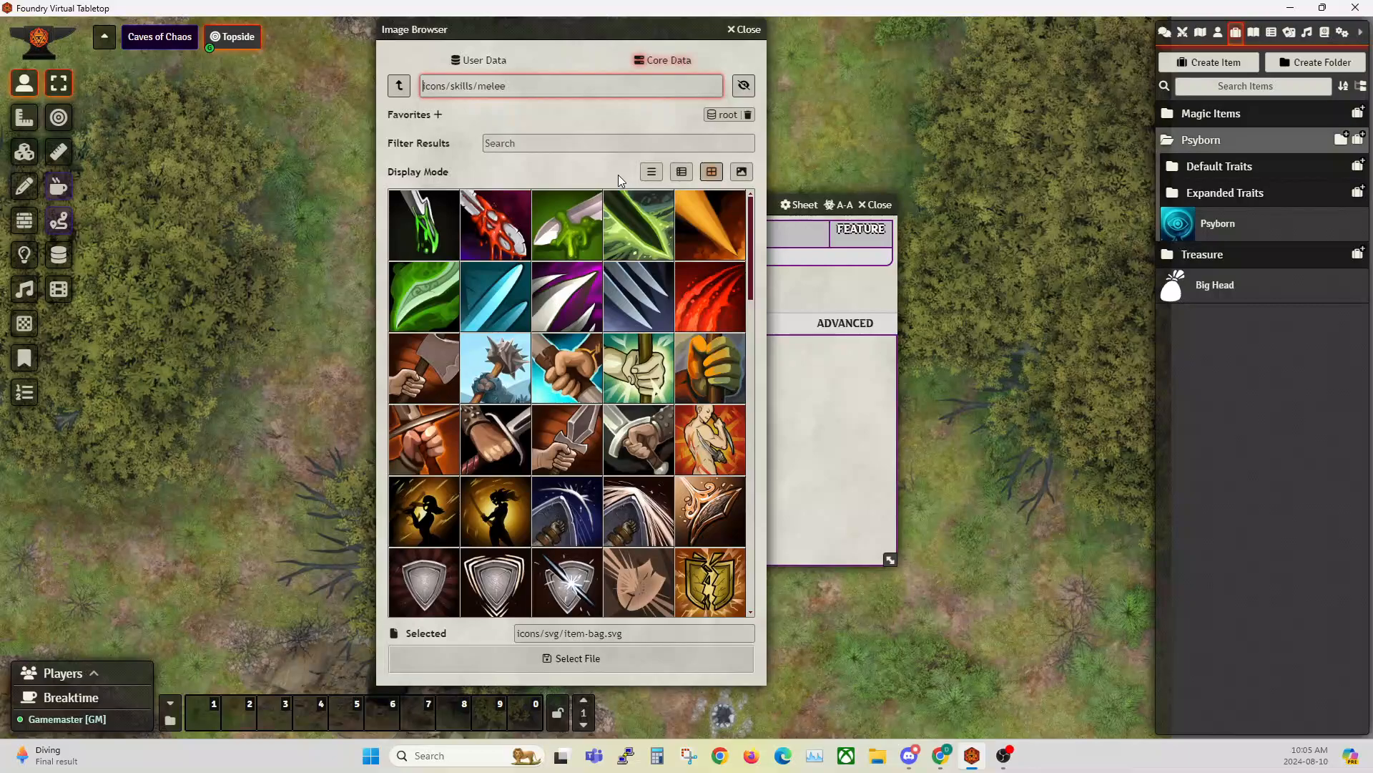
- Set the Big Head feature's image to the glowing red lizard mouth from the core data's icons/creatures/reptiles folder
drag(588, 40, 337, 65)
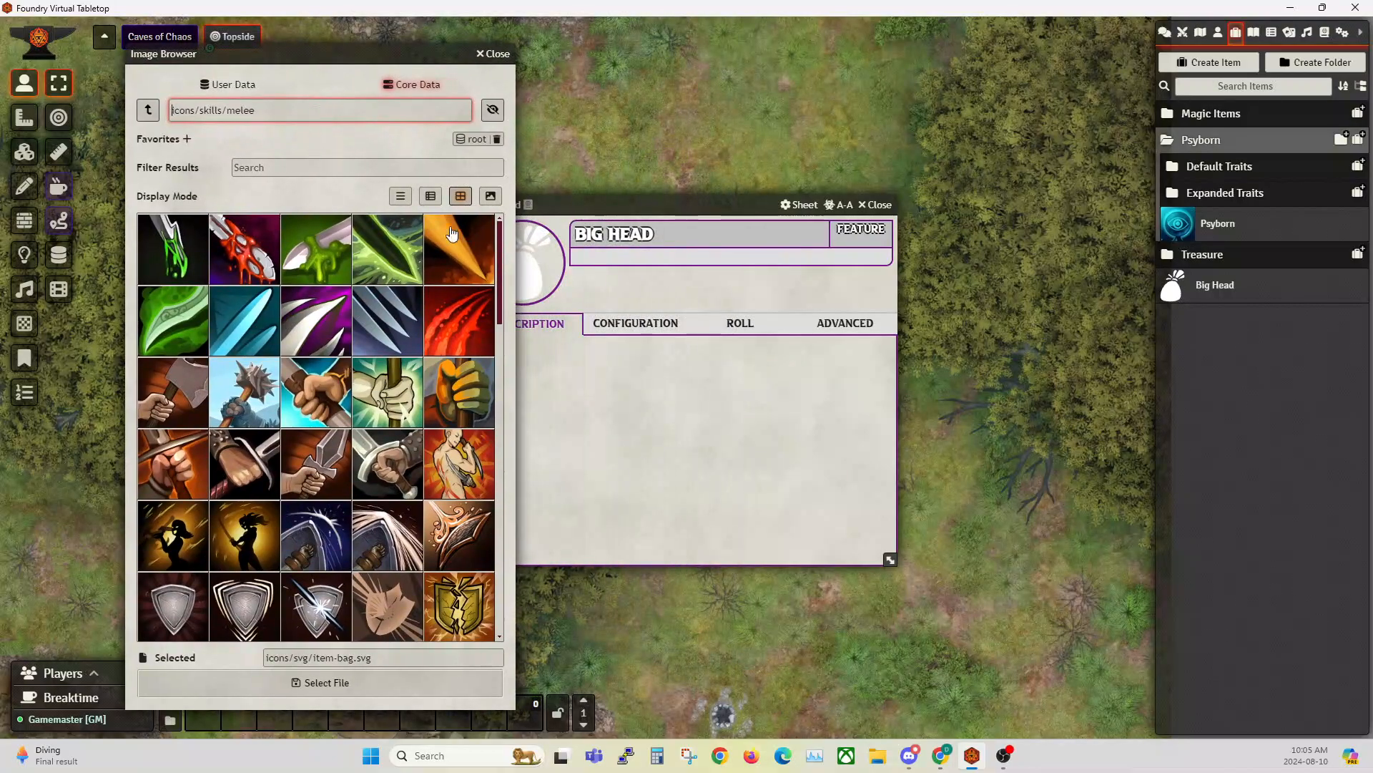
click(147, 111)
click(147, 113)
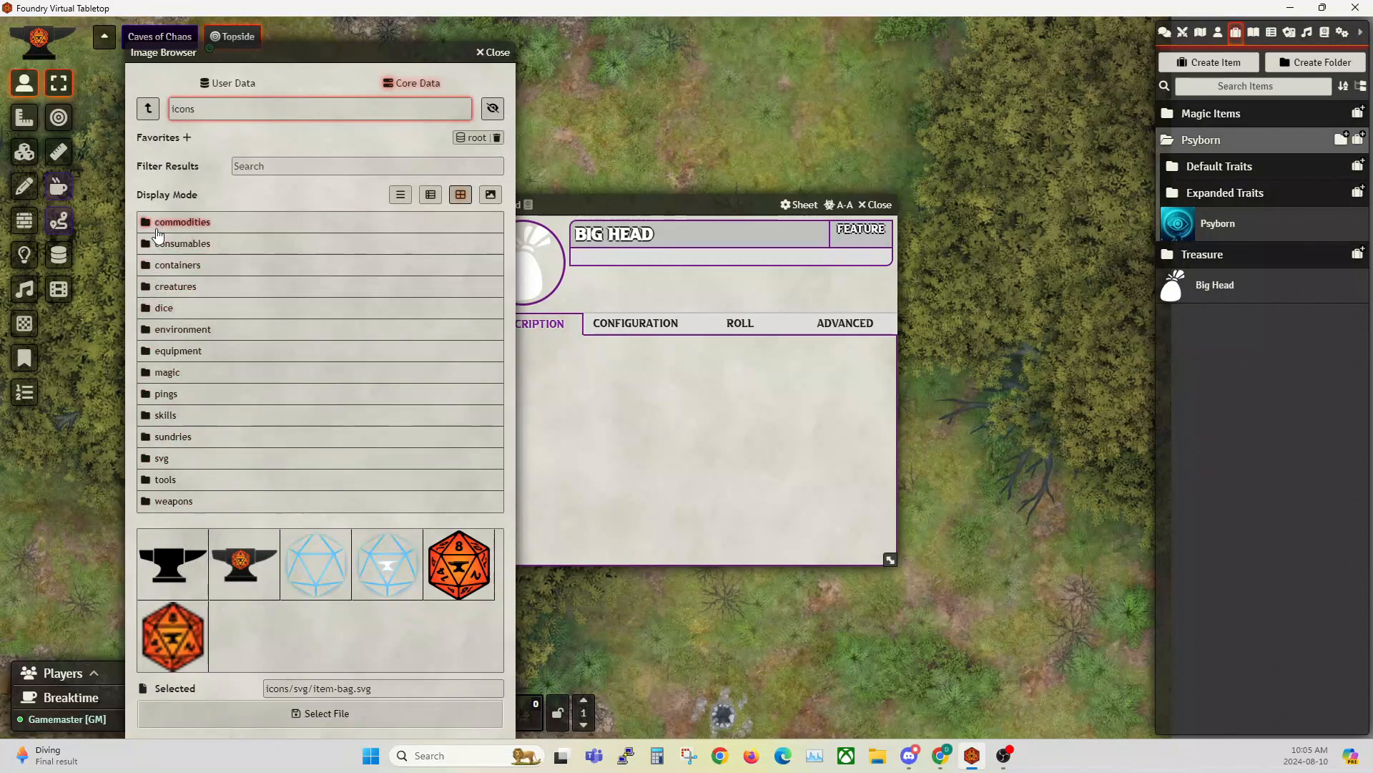
click(175, 287)
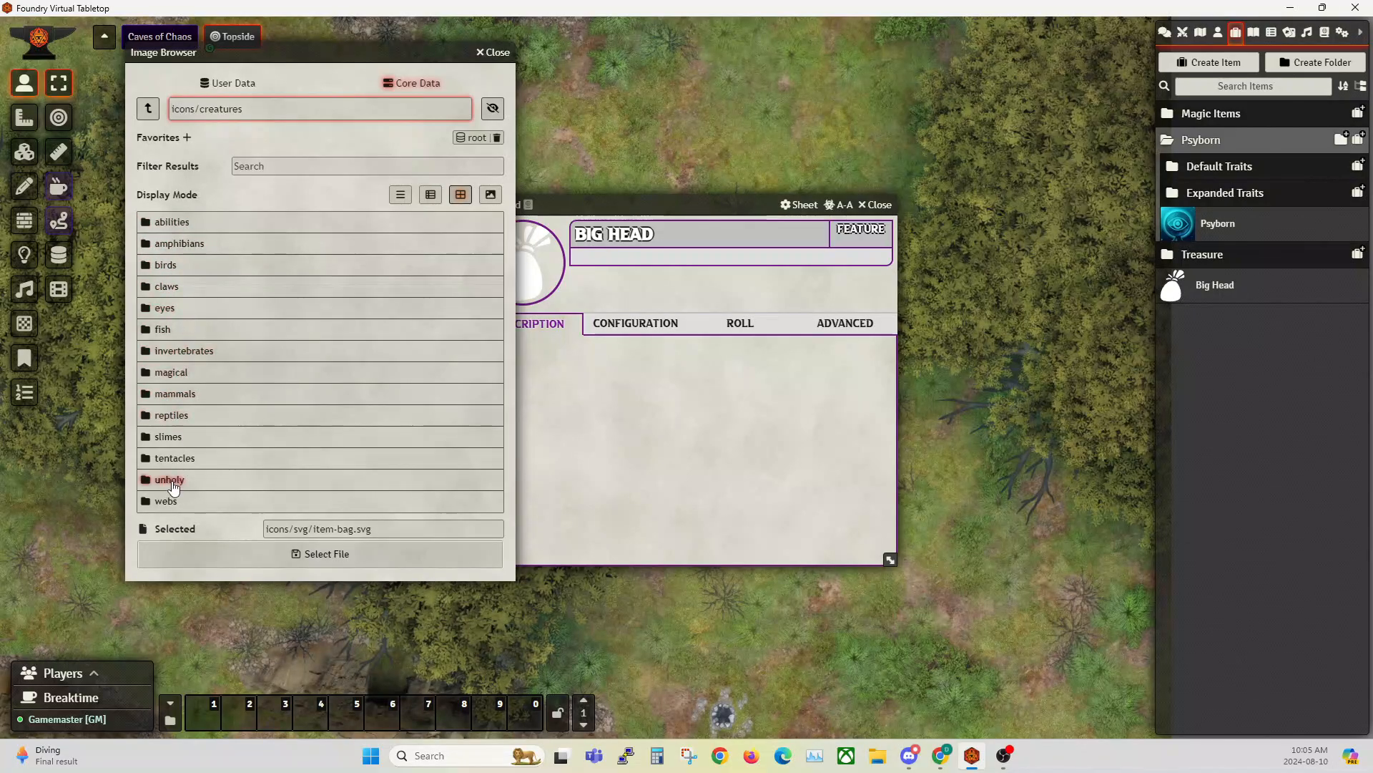
click(172, 415)
click(244, 258)
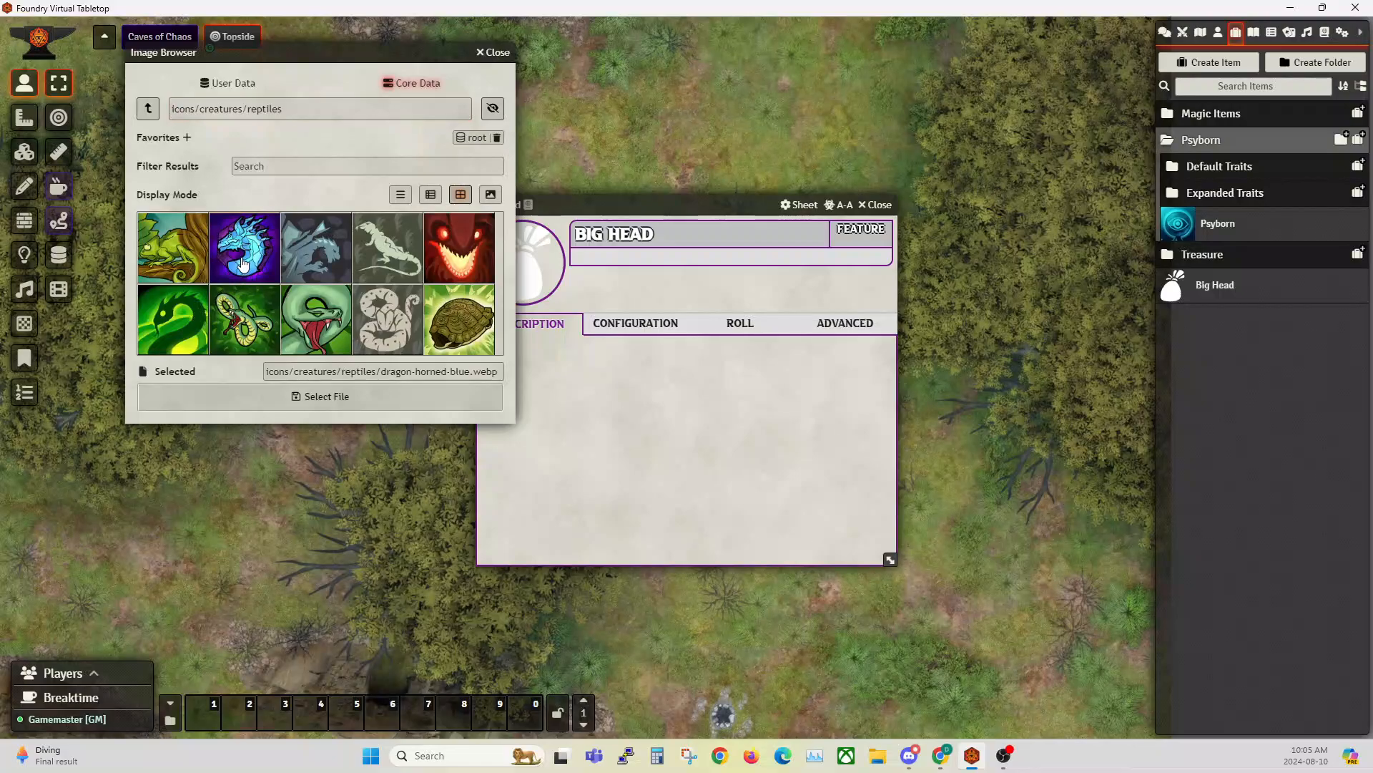
click(456, 266)
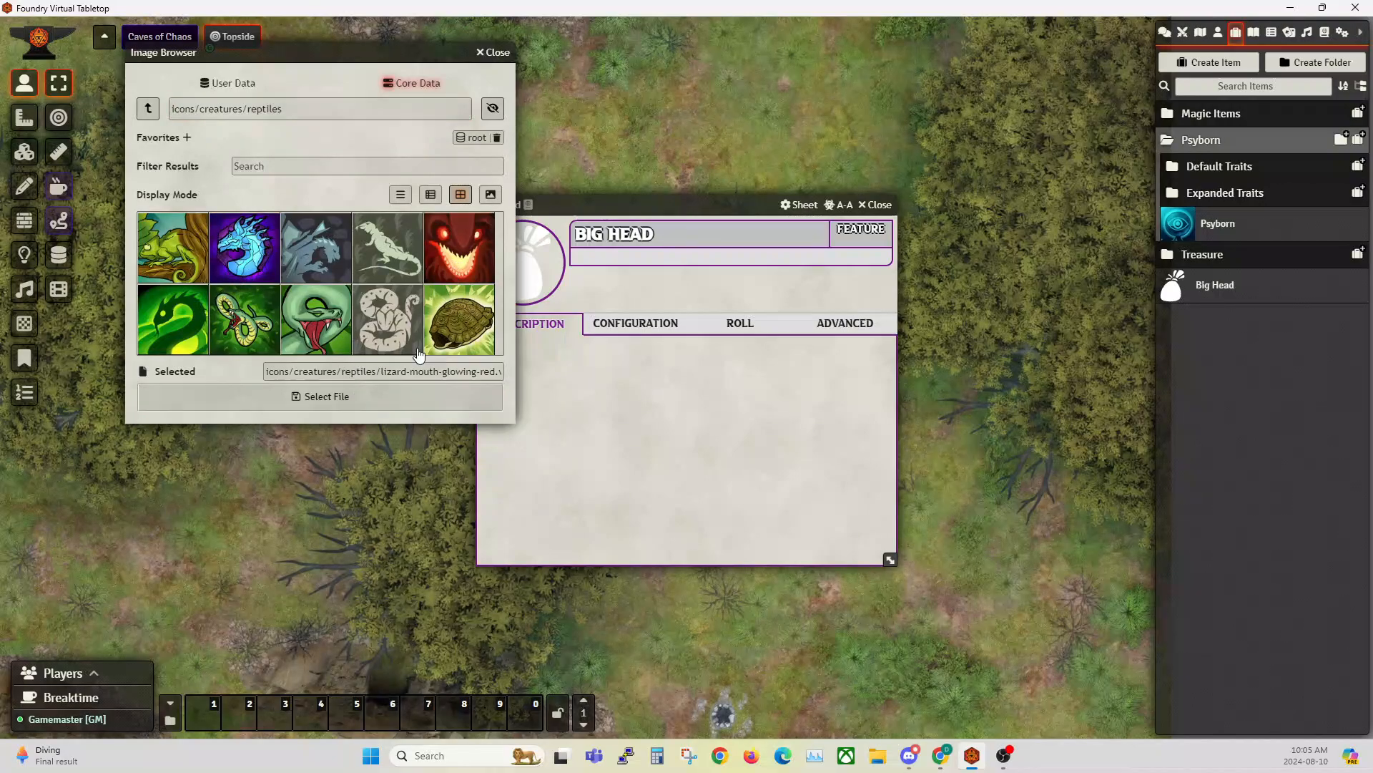
click(415, 397)
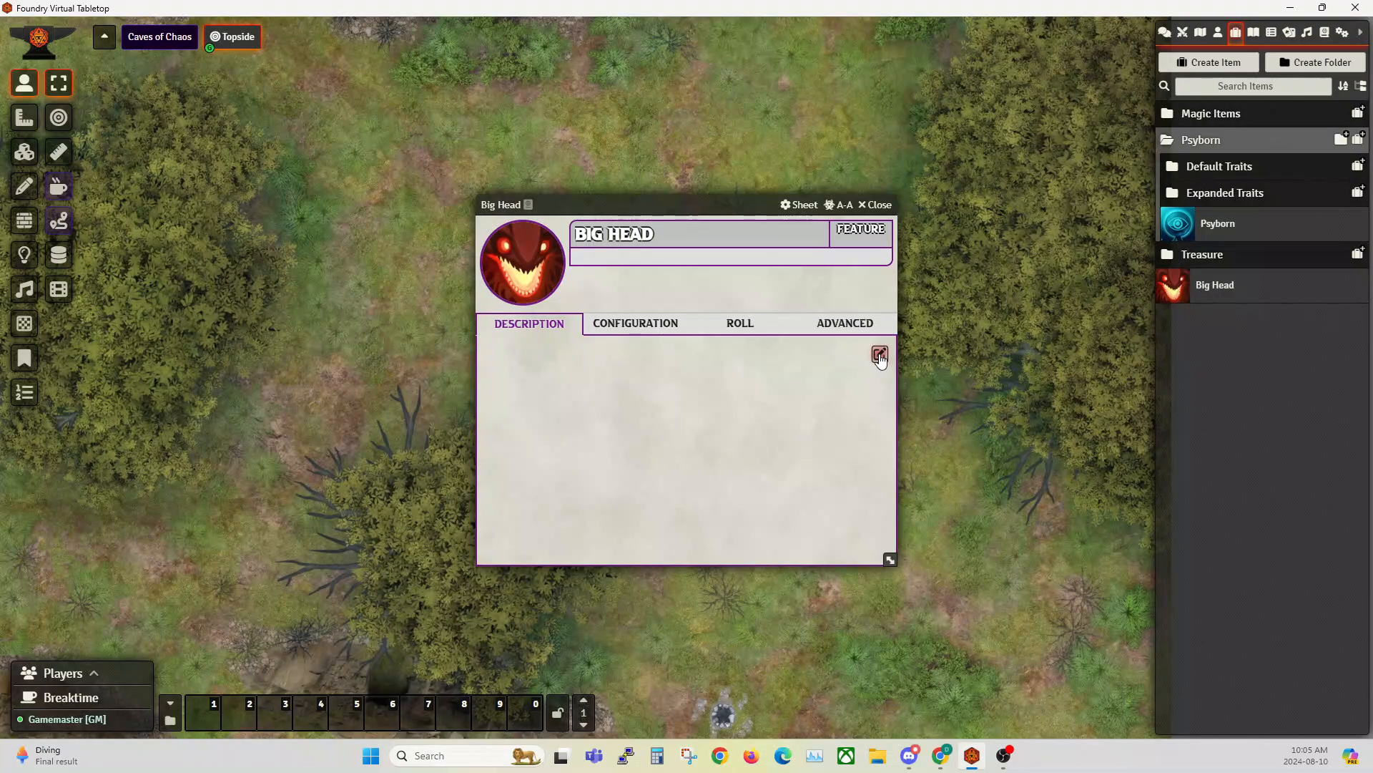
- Open Psyborn's default trait Psionic Hand alongside the Big Head sheet and open its description for editing
click(1226, 167)
click(1235, 204)
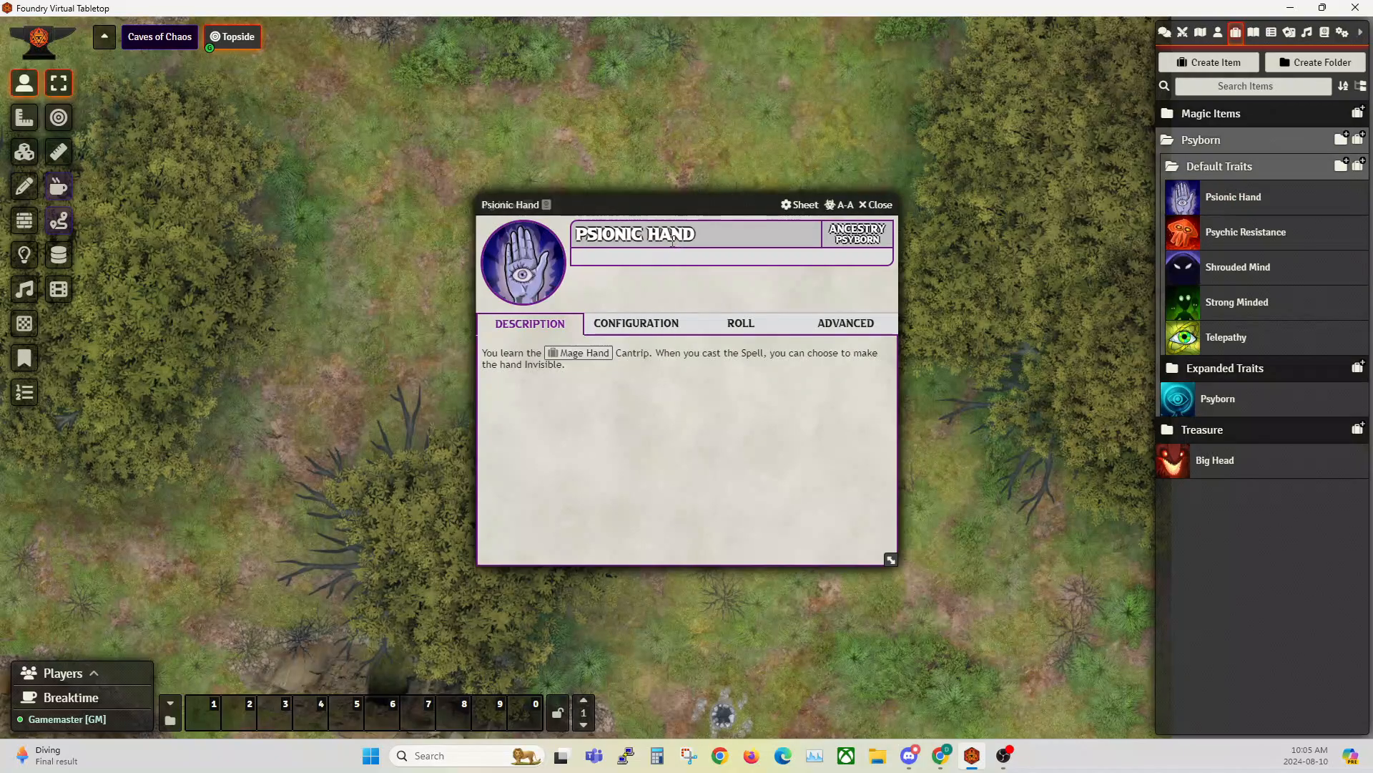
drag(683, 207, 764, 149)
drag(171, 161, 288, 152)
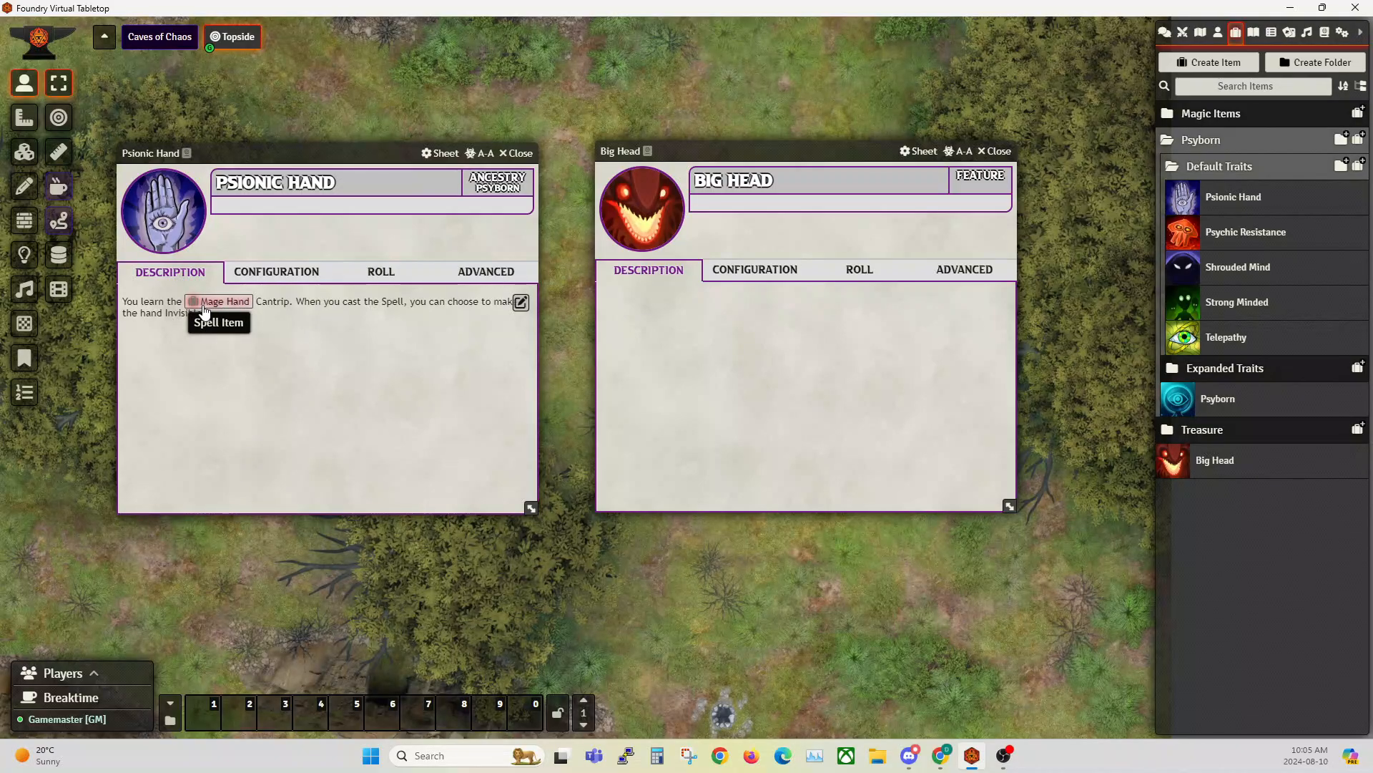
click(521, 302)
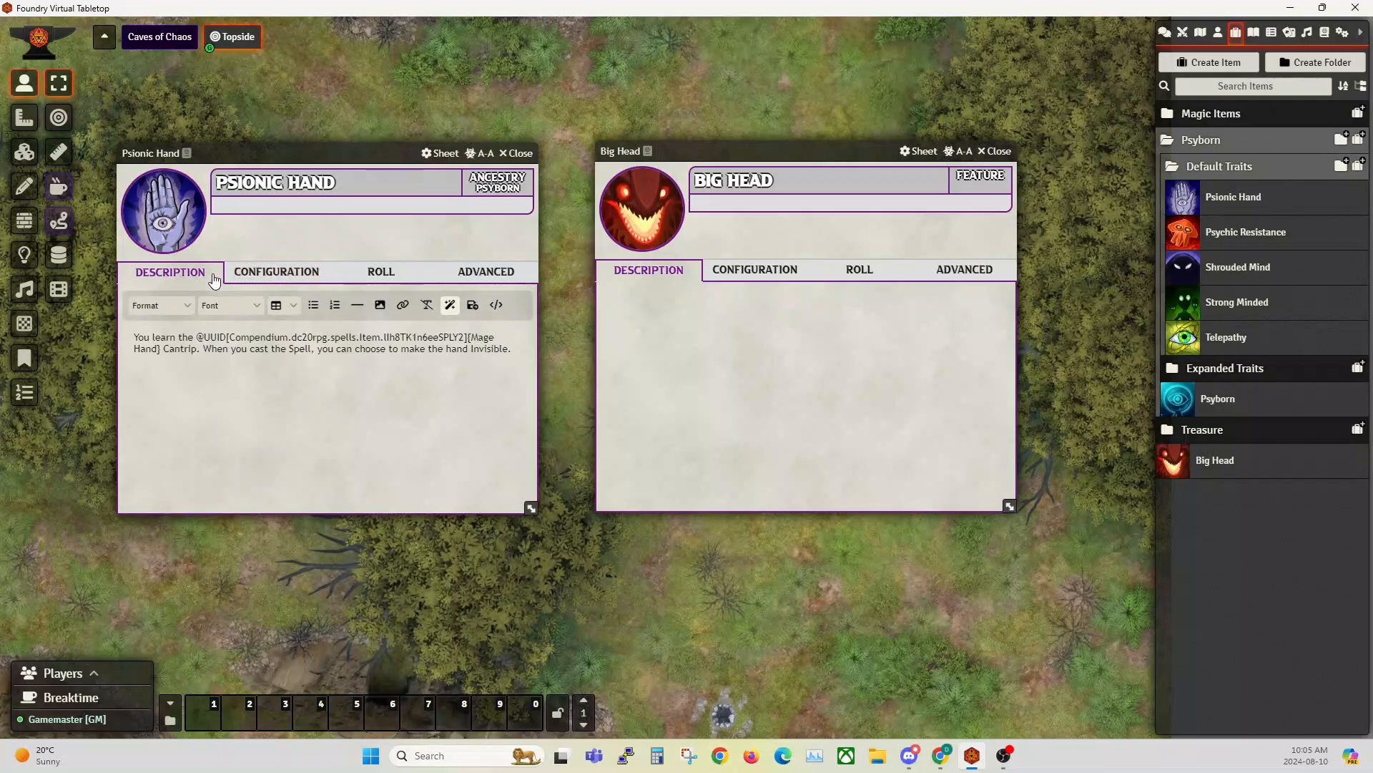
click(526, 346)
- Add a link to the Burning Flames spell from the Spells compendium to the Psionic Hand description and save it
click(1326, 33)
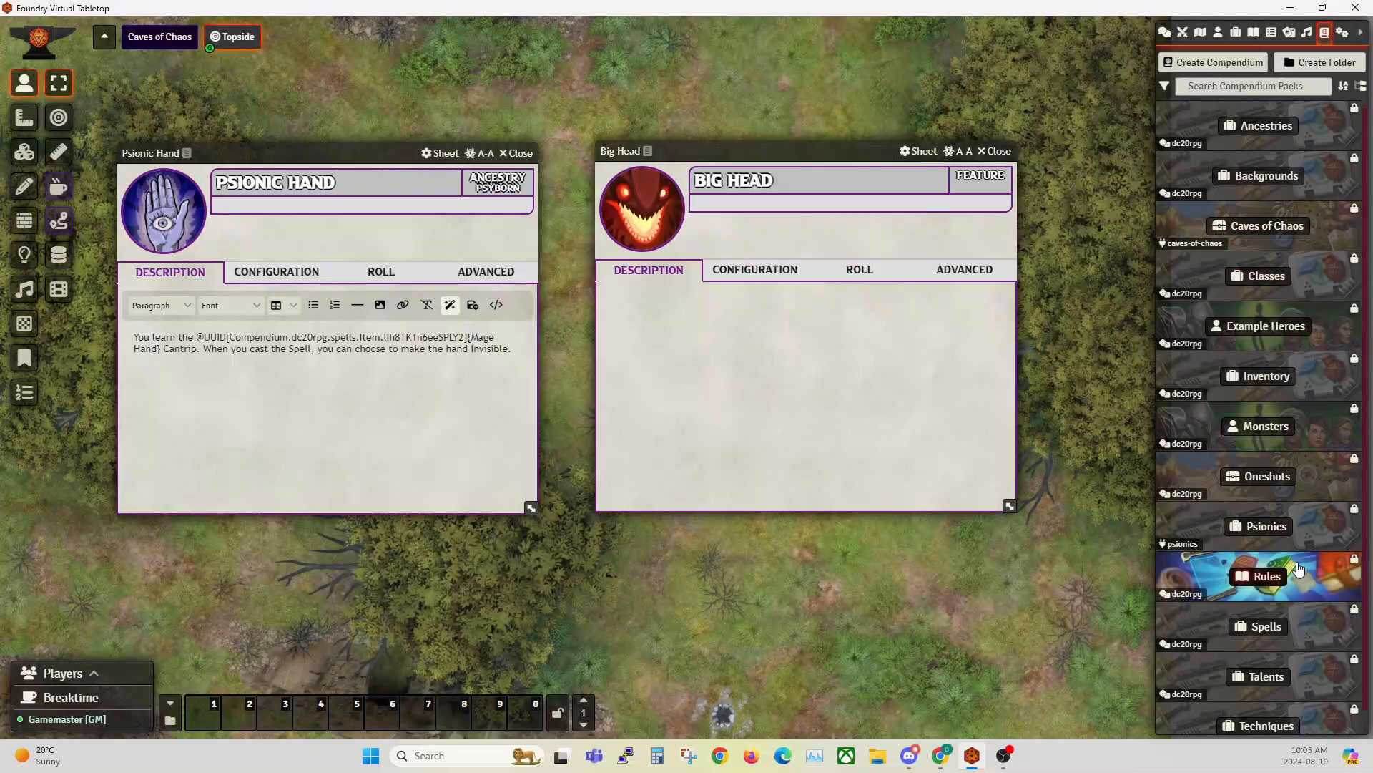
scroll(1281, 594, down, 1)
click(1266, 608)
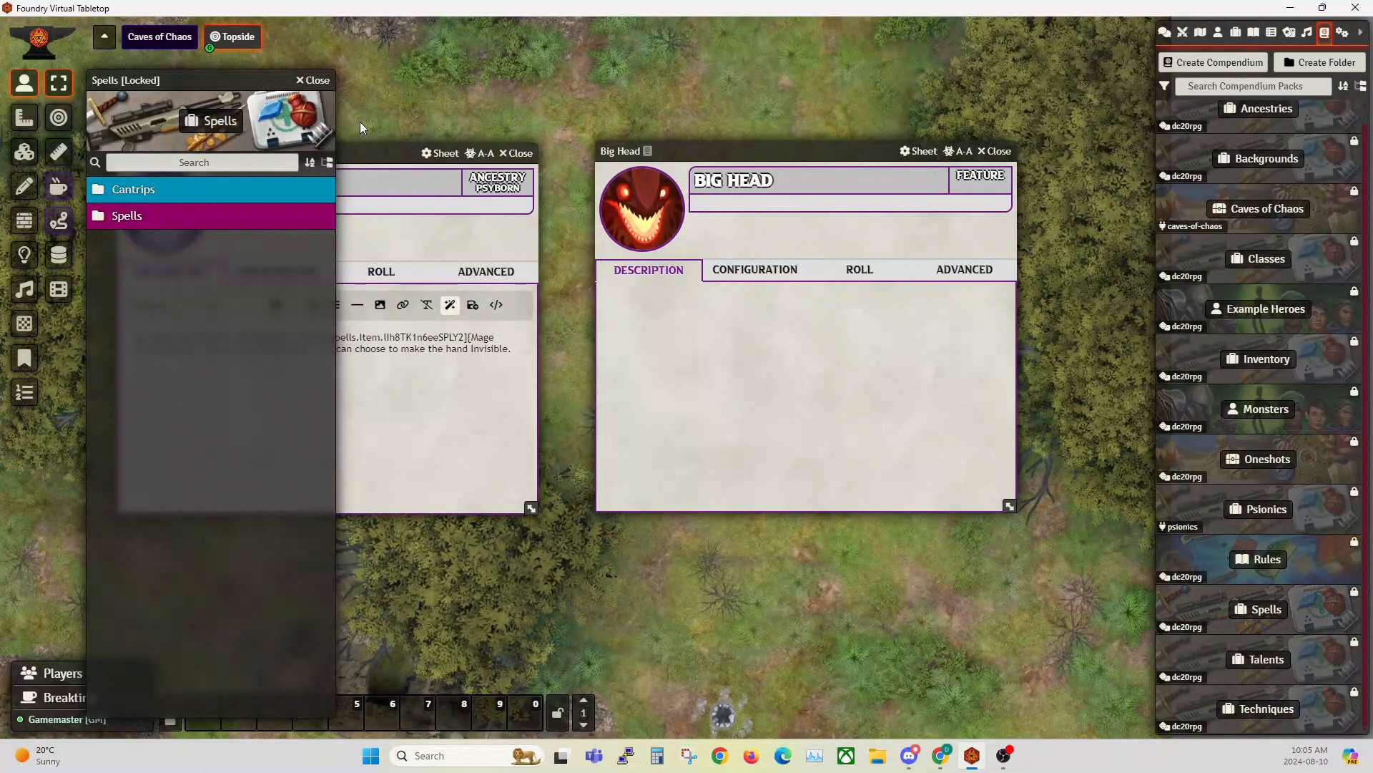
drag(227, 79, 1098, 84)
click(997, 222)
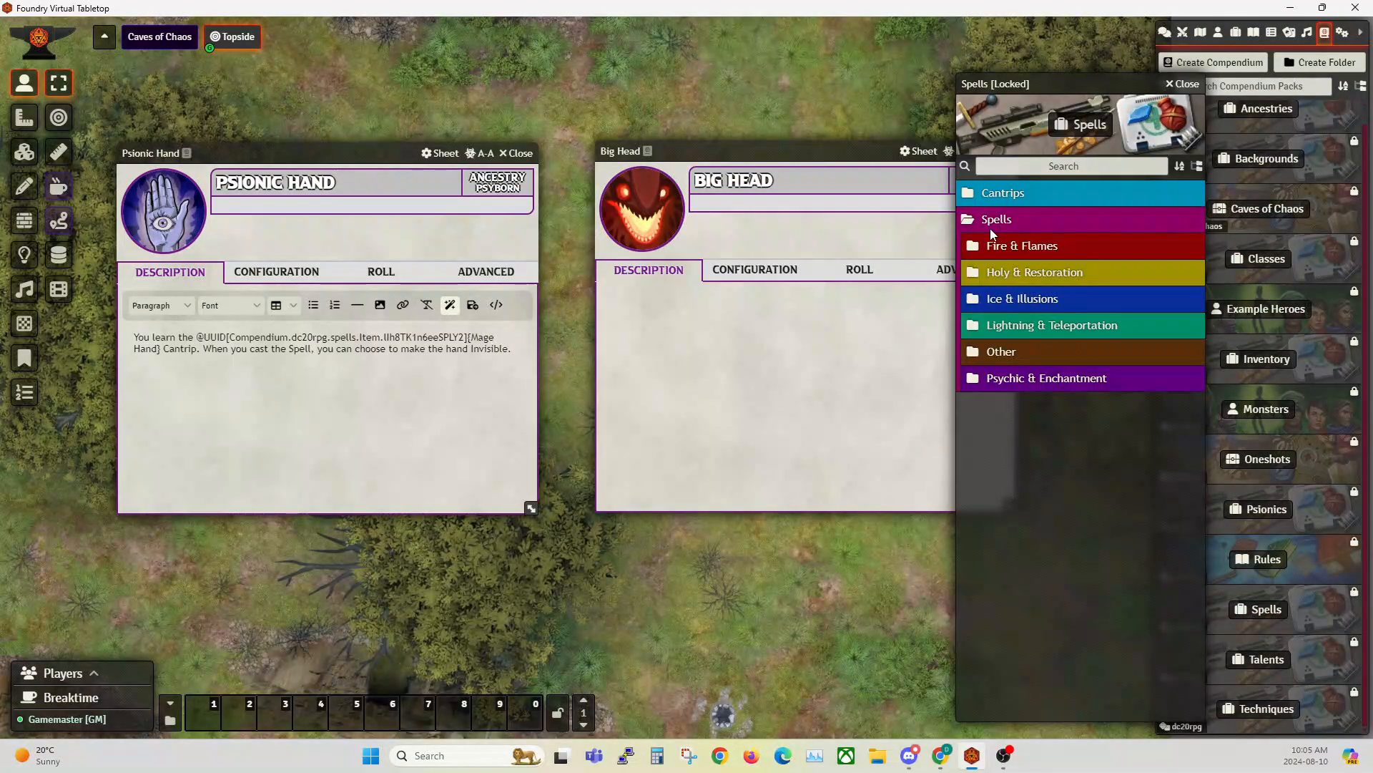
click(1002, 252)
mouse_move(1033, 283)
mouse_down()
mouse_move(483, 410)
mouse_move(298, 427)
mouse_move(318, 424)
mouse_up()
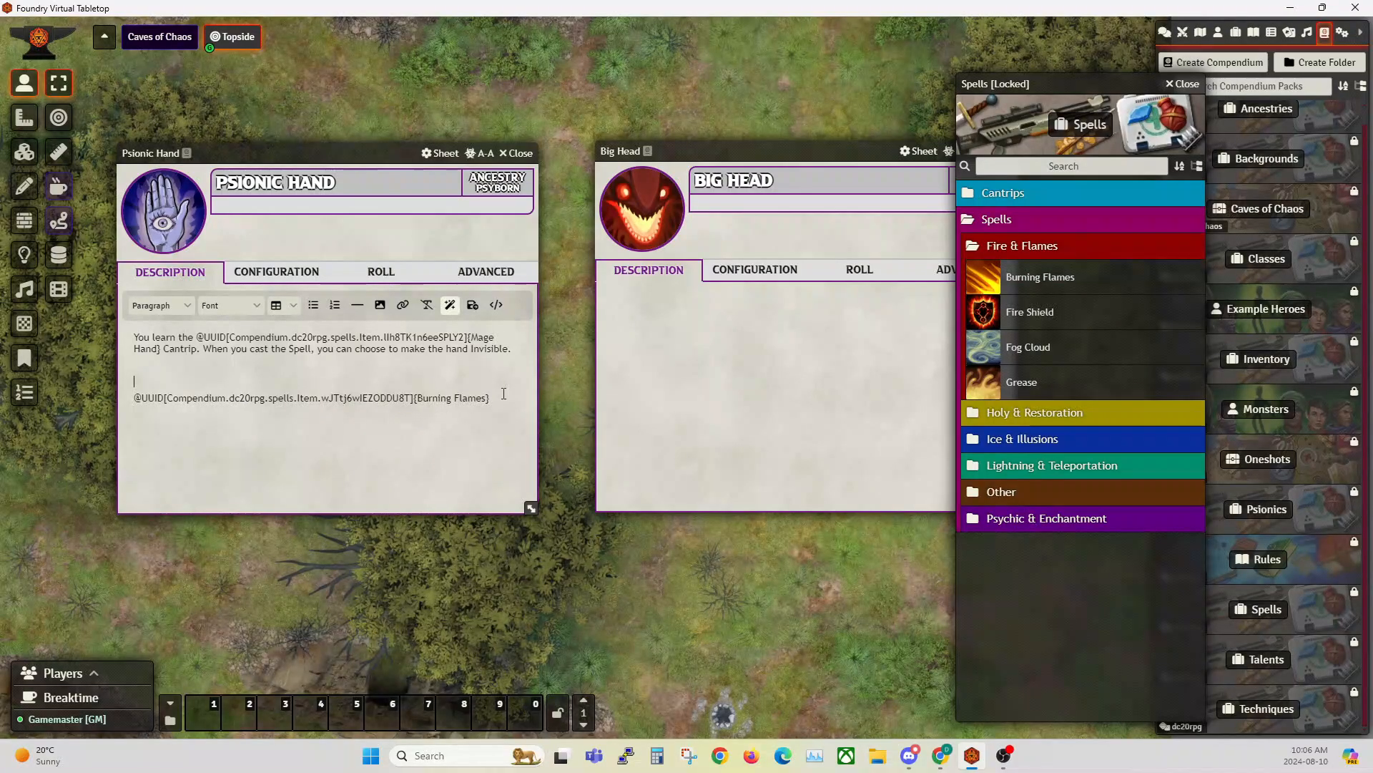
click(473, 305)
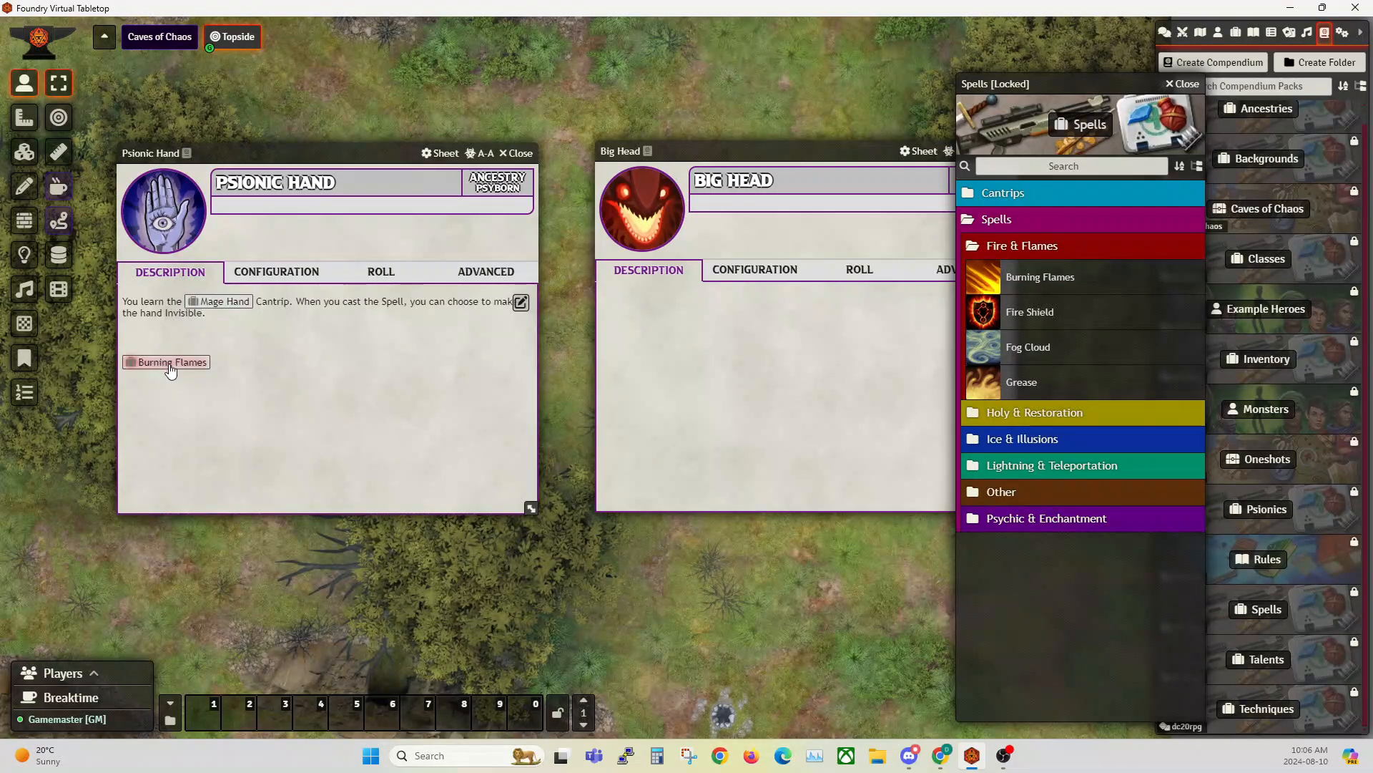
- Delete the Burning Flames link and the blank lines above it from the Psionic Hand description
click(524, 307)
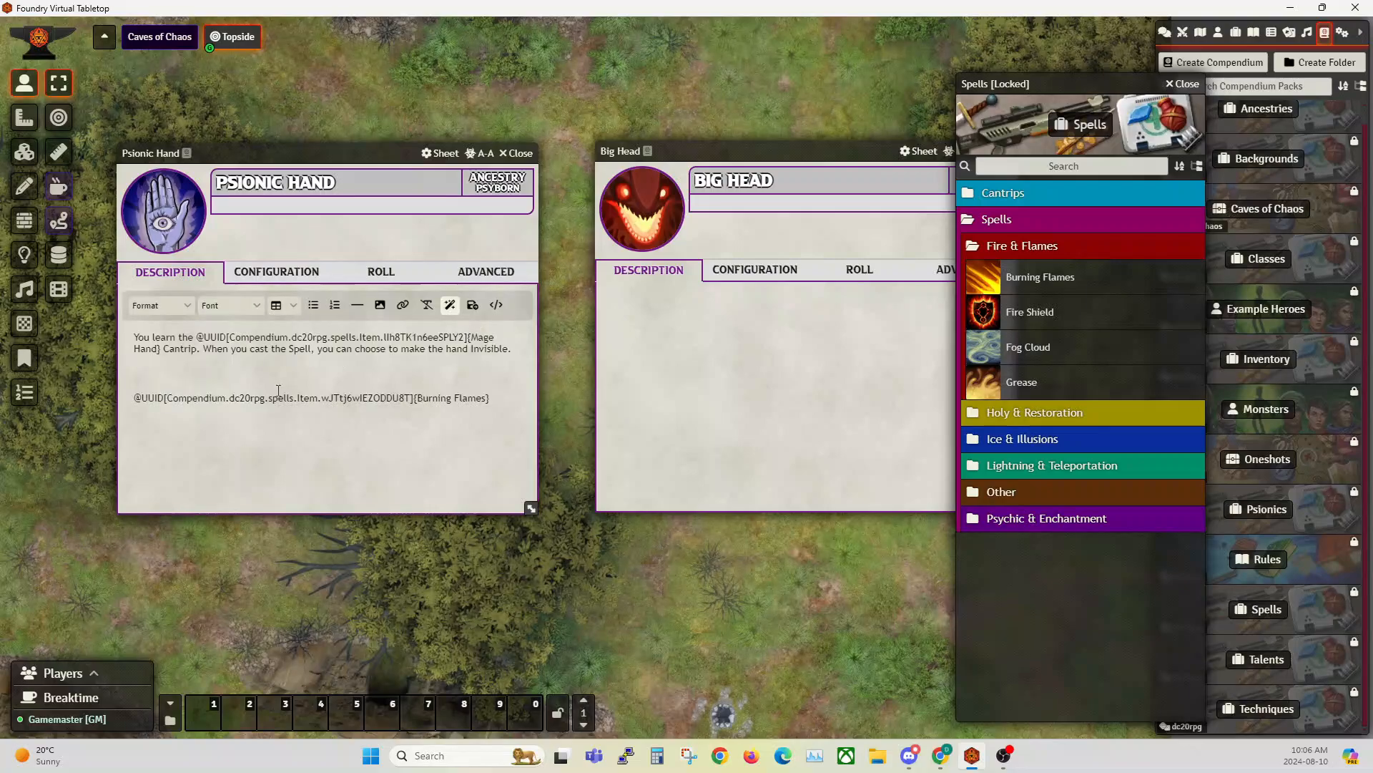
mouse_move(493, 402)
mouse_down()
mouse_move(87, 397)
mouse_move(53, 375)
mouse_move(97, 356)
mouse_up()
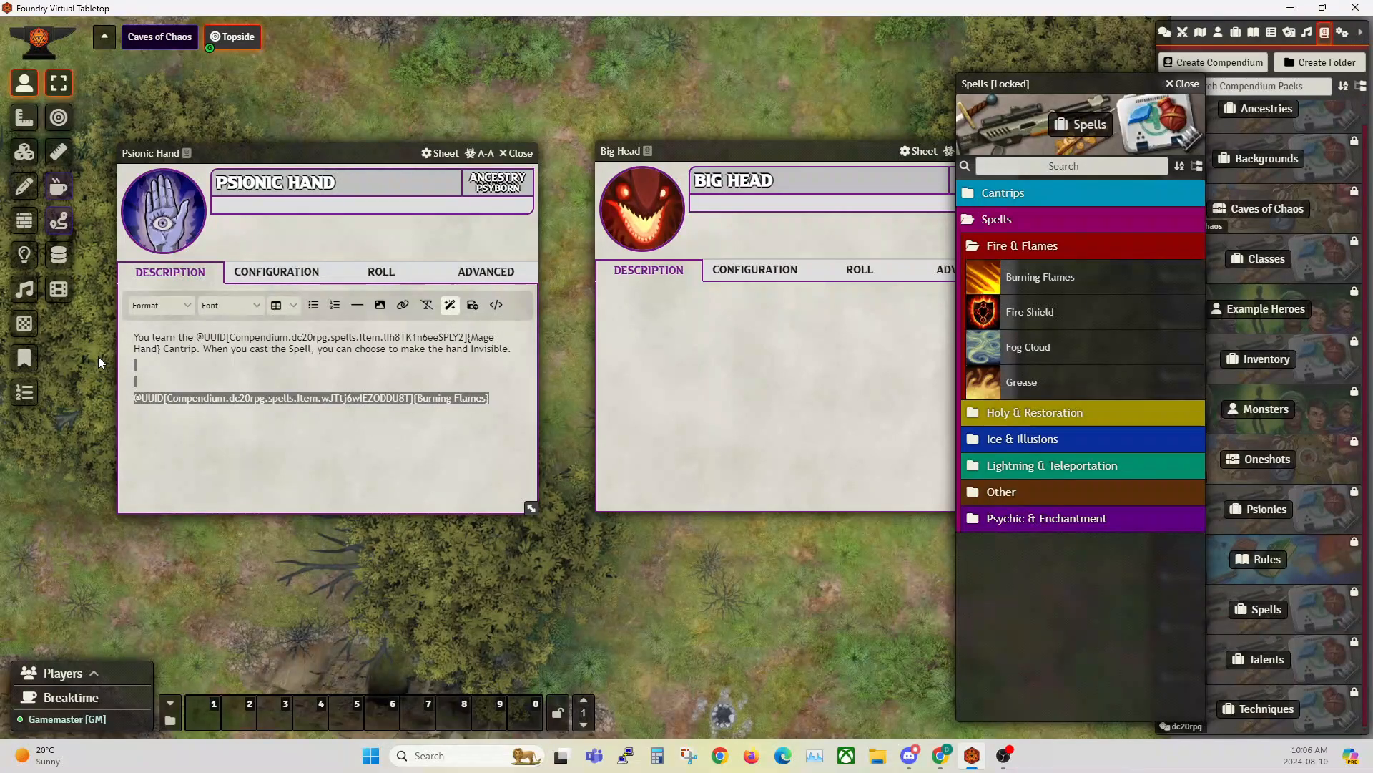
key(BackSpace)
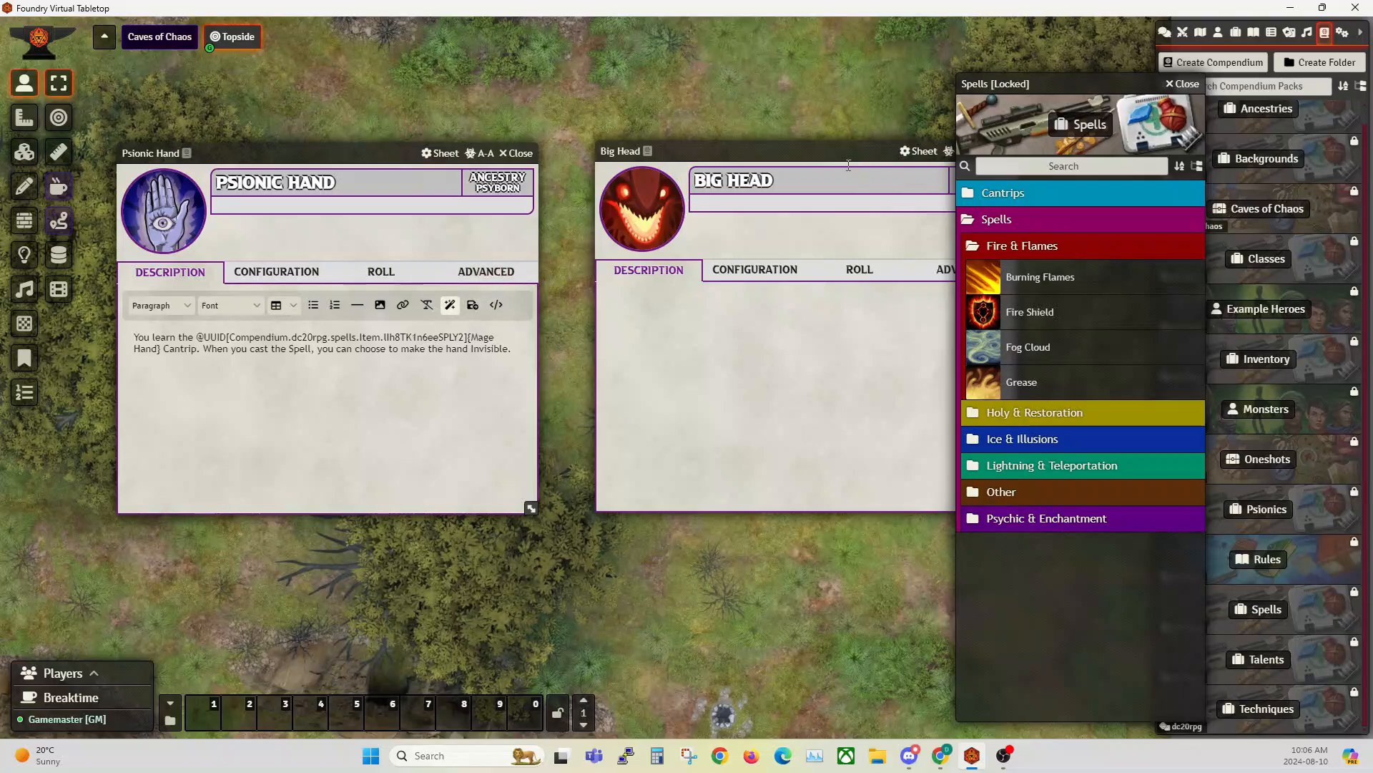
- Close the Big Head sheet and the Spells compendium, keeping the Psionic Hand sheet open
drag(846, 159, 663, 152)
drag(1094, 85, 872, 50)
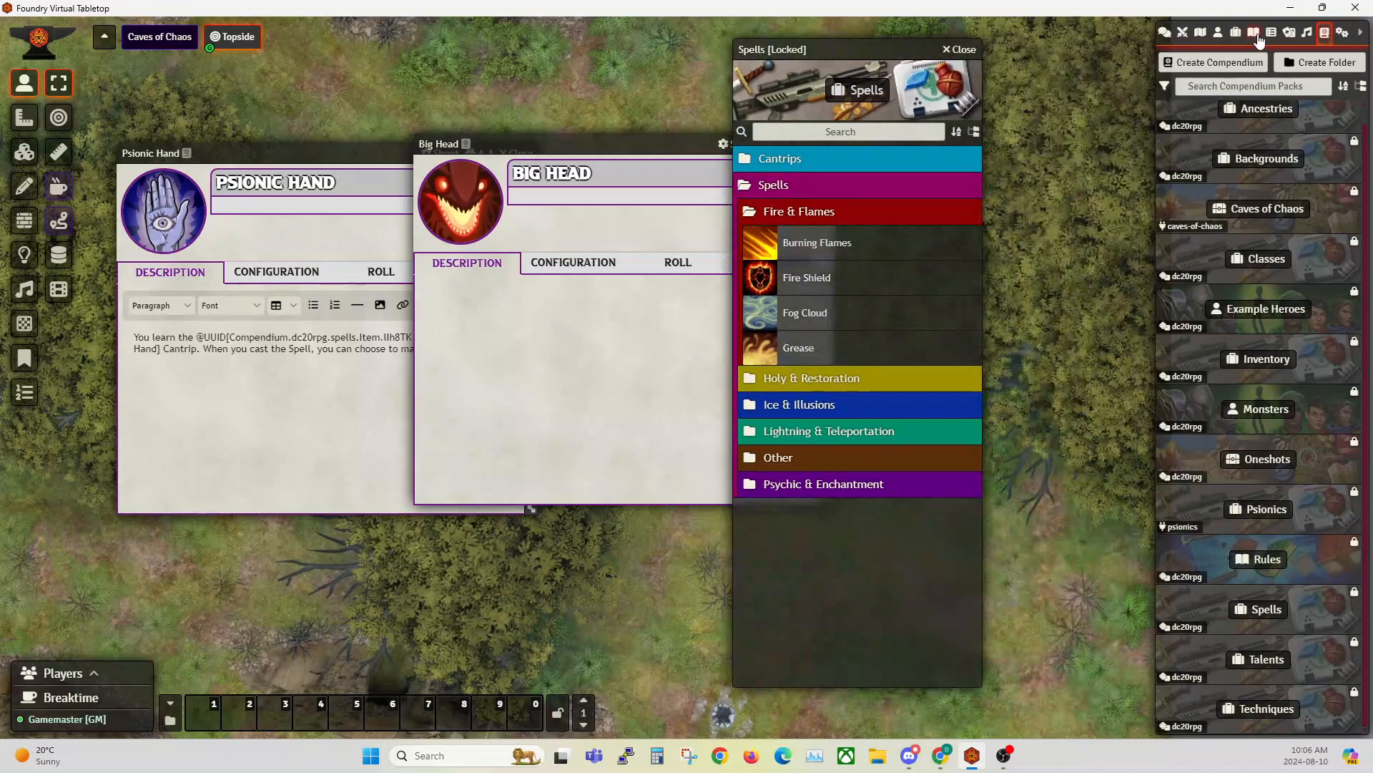
click(1235, 33)
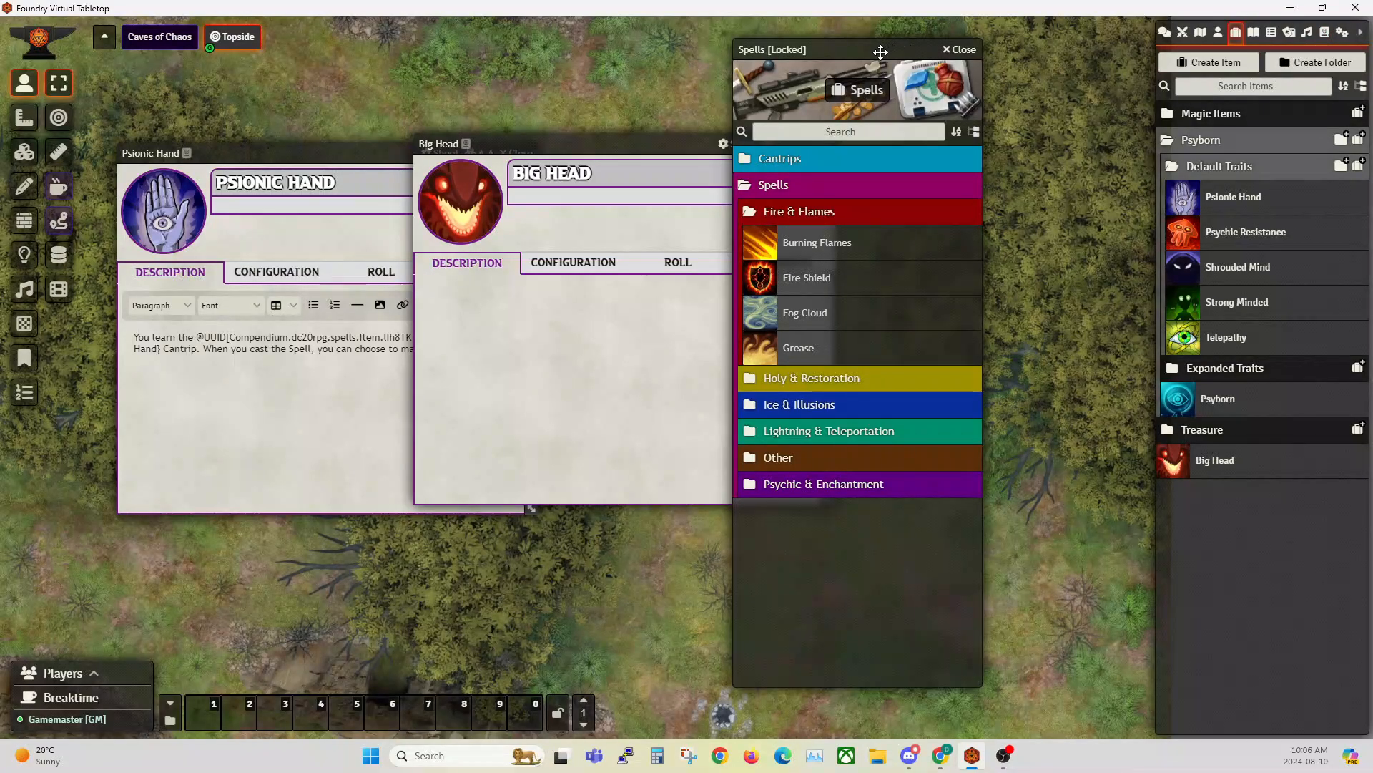
drag(881, 51, 1031, 65)
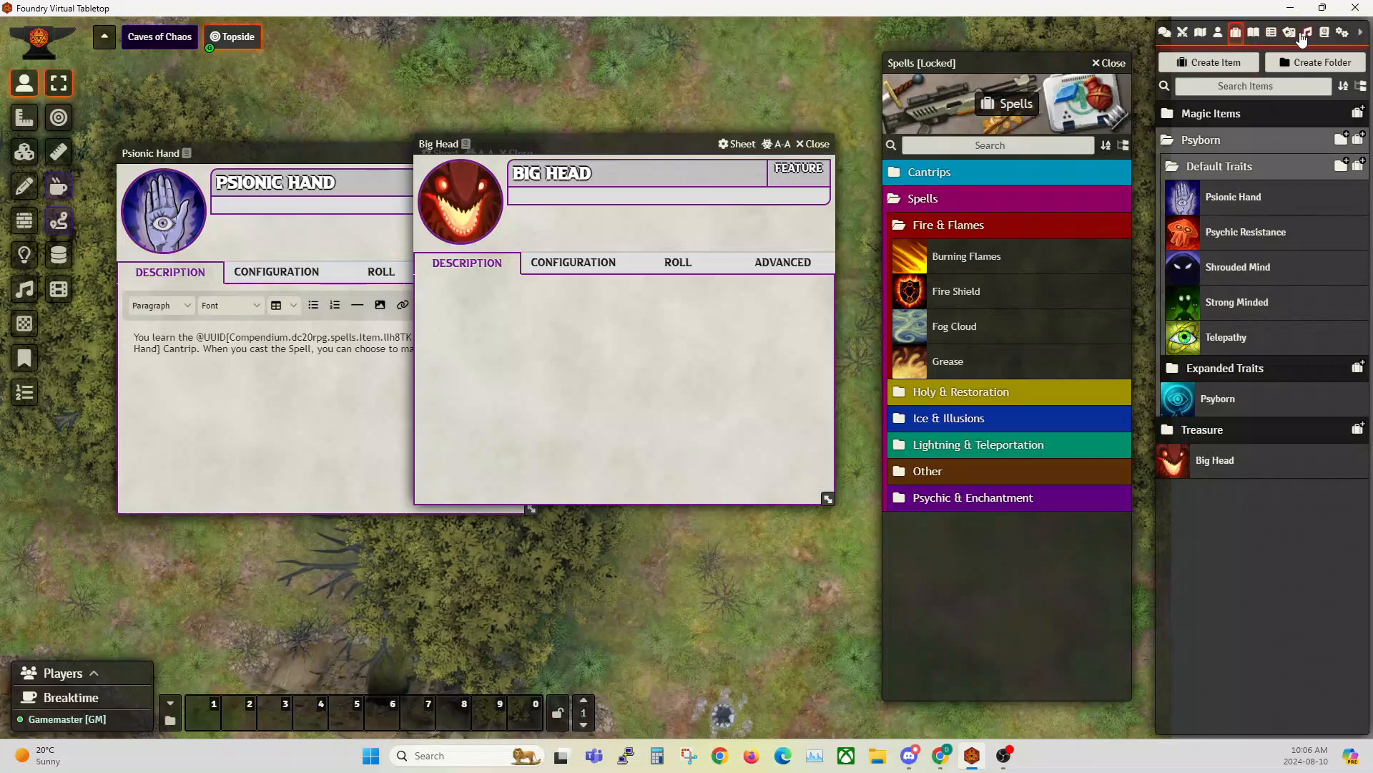
click(809, 146)
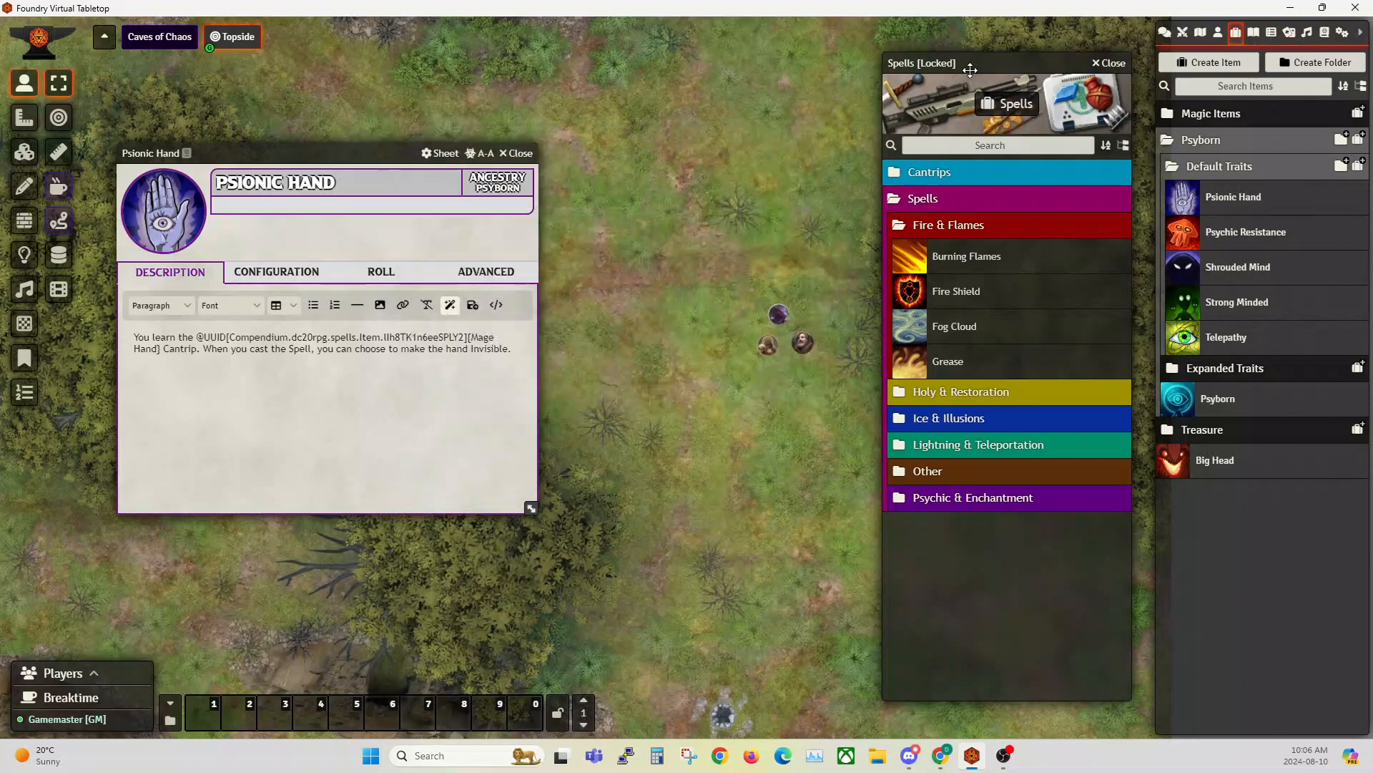
drag(1073, 65, 908, 67)
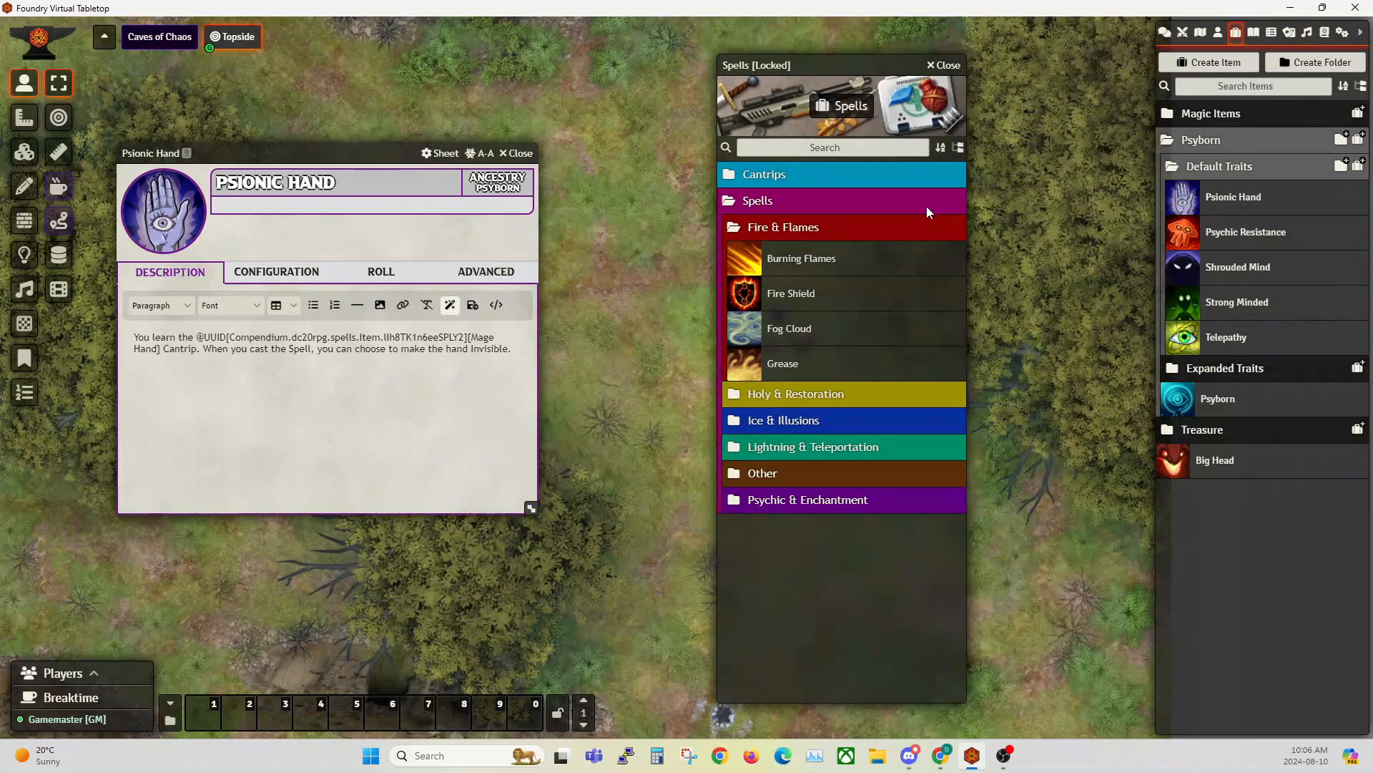
click(944, 64)
- Examine the Angelborn ancestry item in the Ancestries compendium and close its sheet
click(1324, 33)
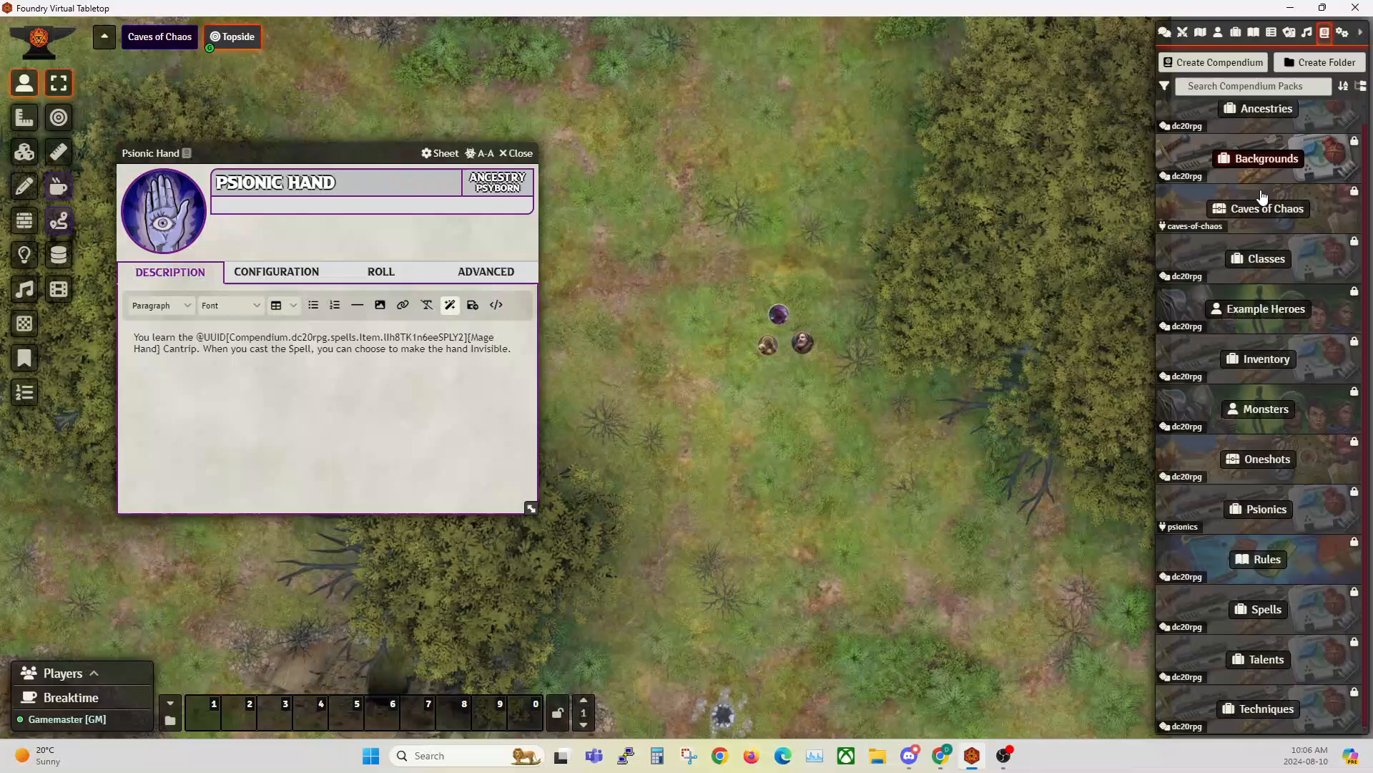
click(1264, 111)
drag(363, 79, 974, 31)
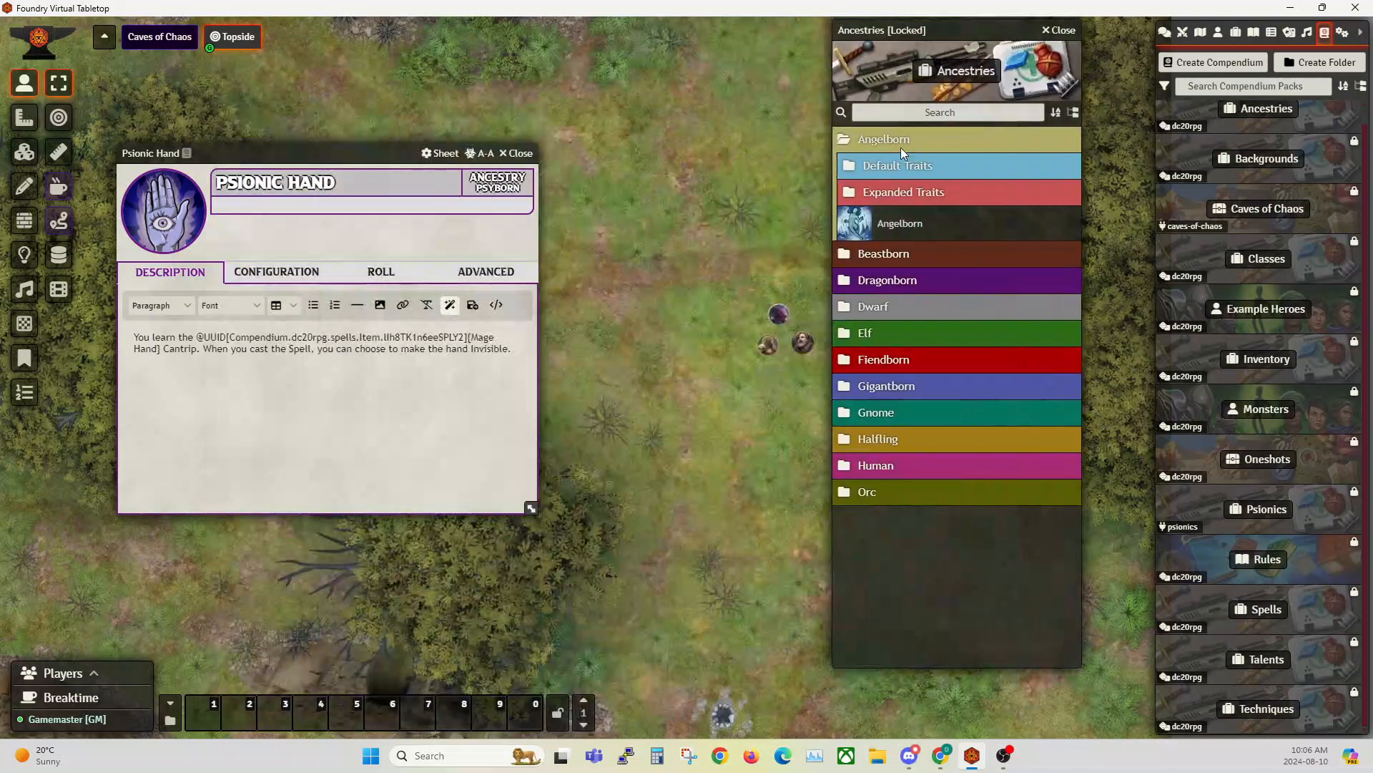
click(907, 226)
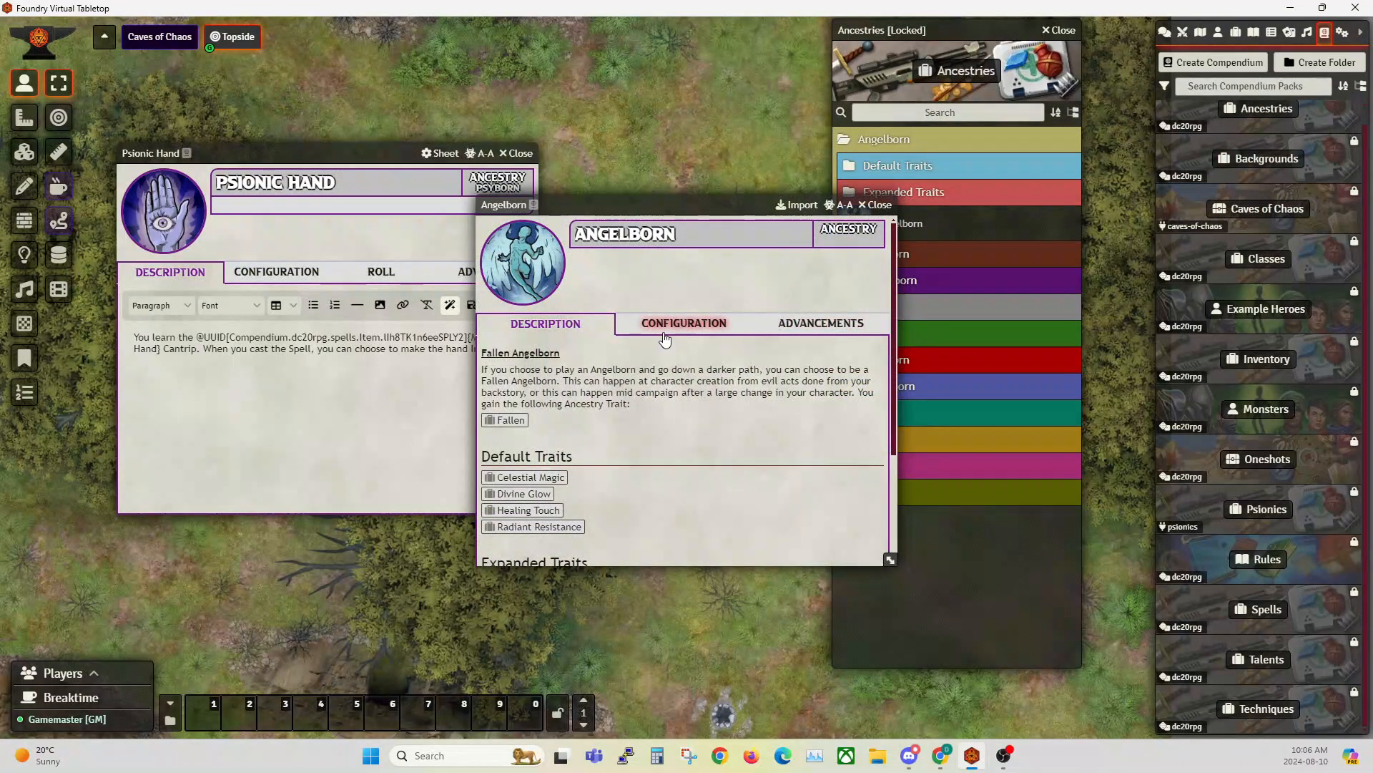
click(877, 207)
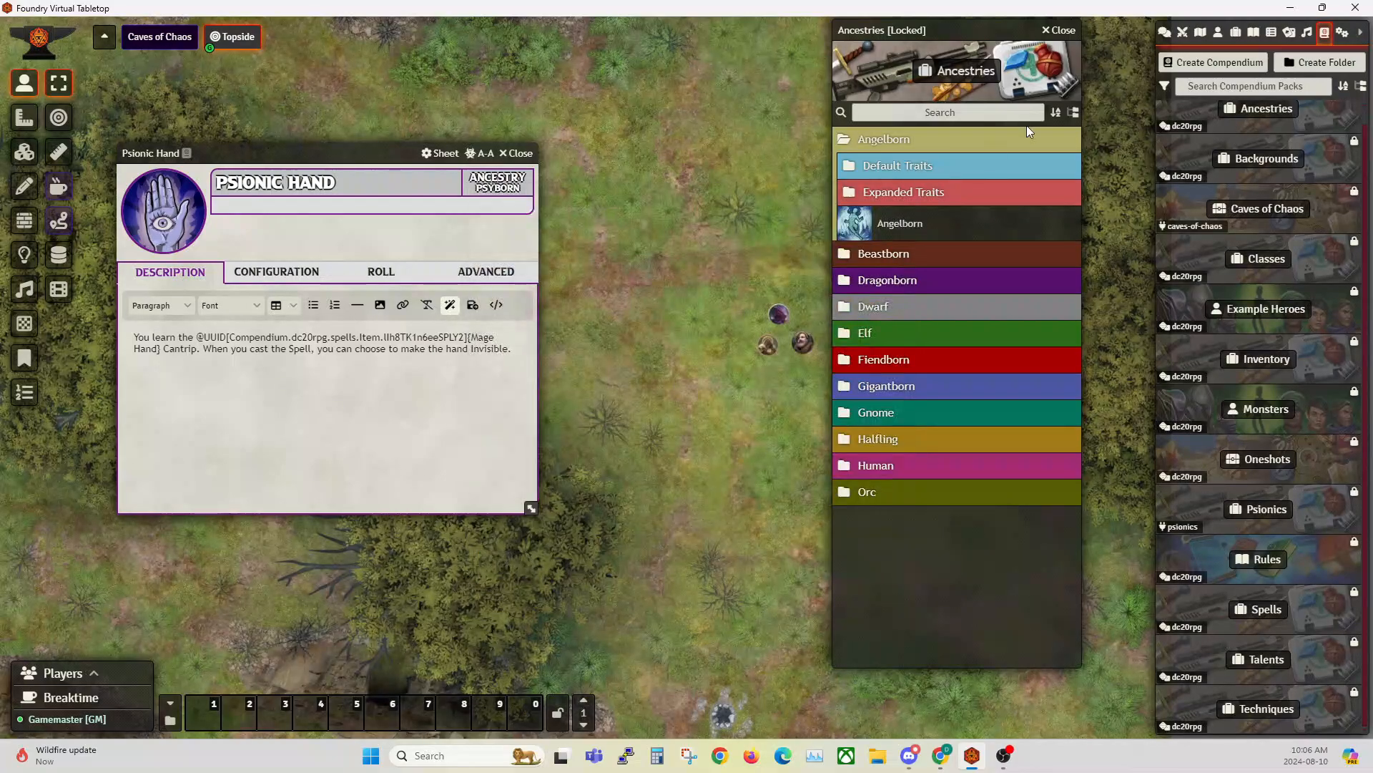
- Import the Angelborn folder from the Ancestries compendium into the world's items and close the compendium
click(1237, 34)
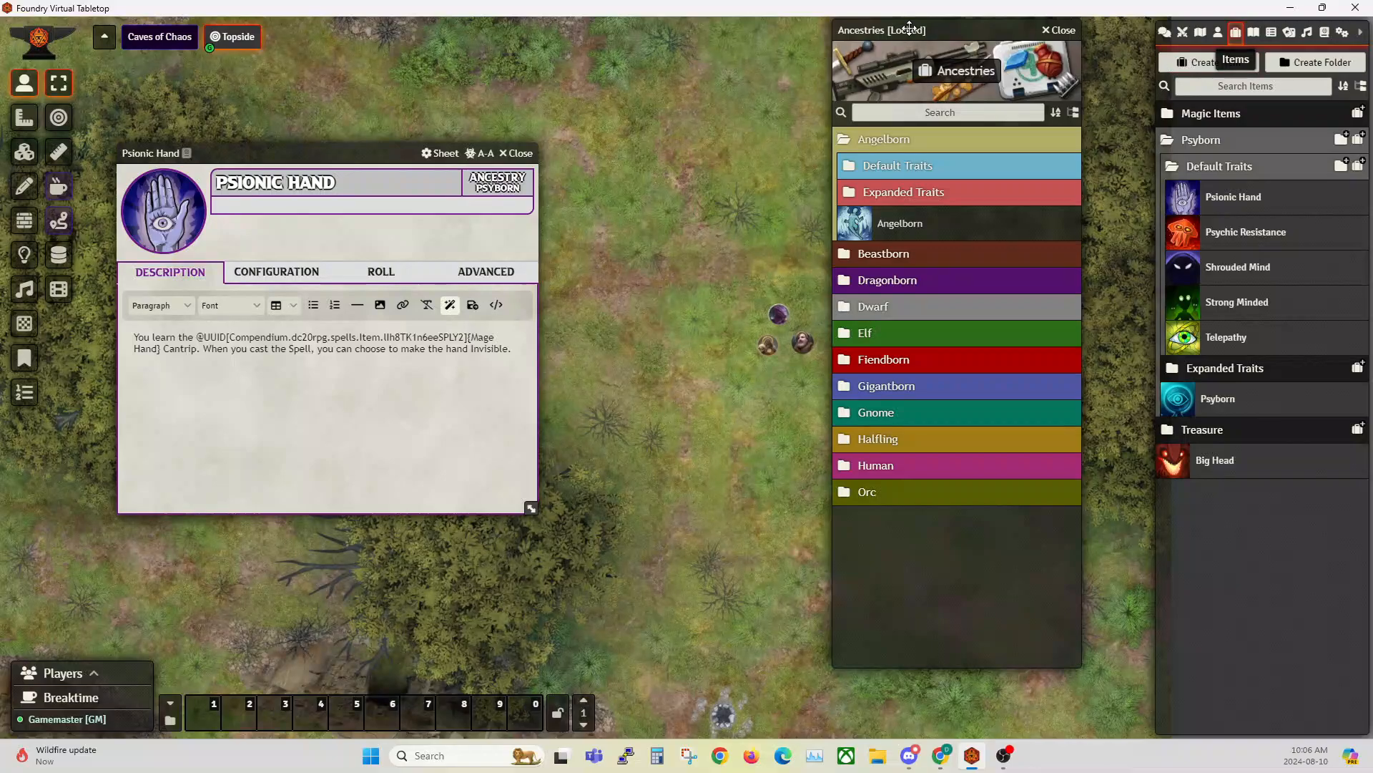
click(1182, 142)
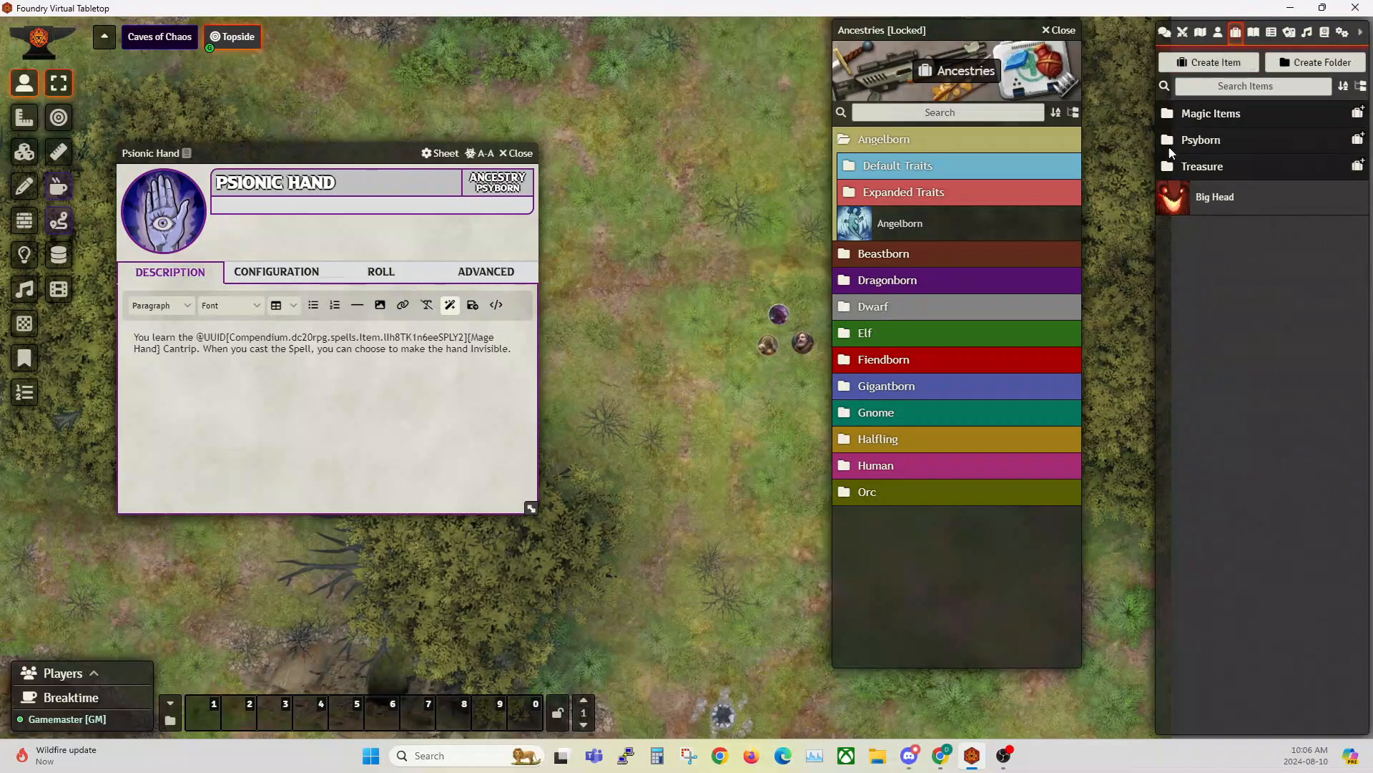
click(873, 139)
drag(873, 138, 1239, 289)
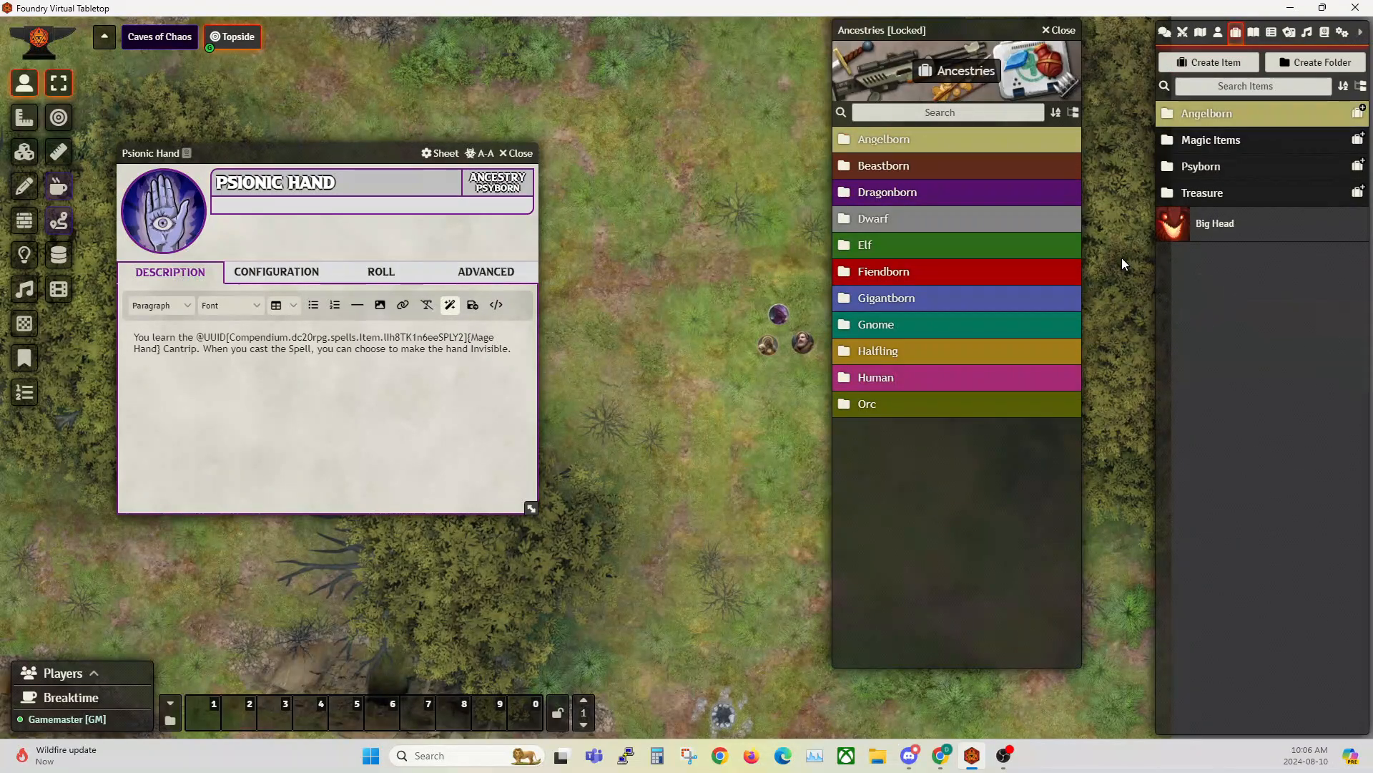
key(Escape)
- Check the imported Angelborn ancestry's configuration and its description in the editor, and close the sheet
click(1208, 113)
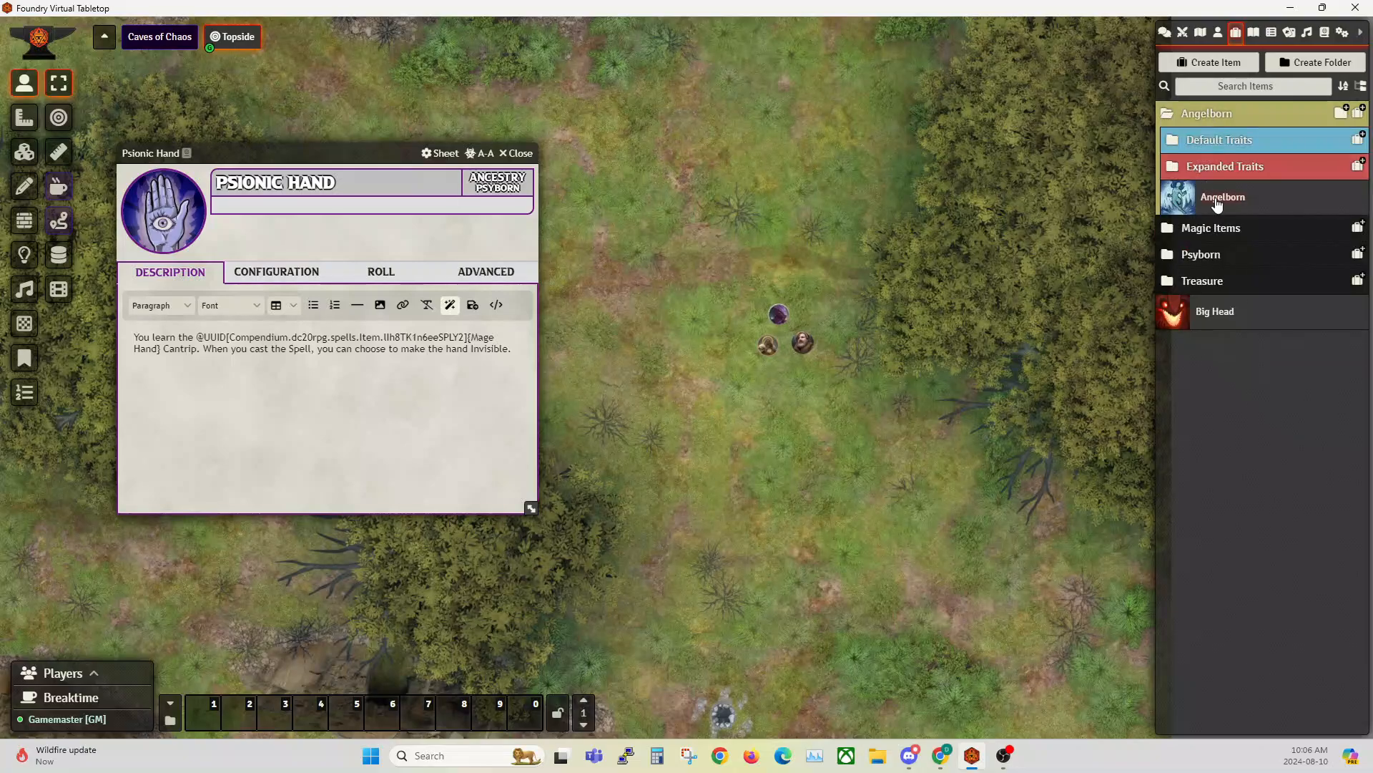
click(1220, 204)
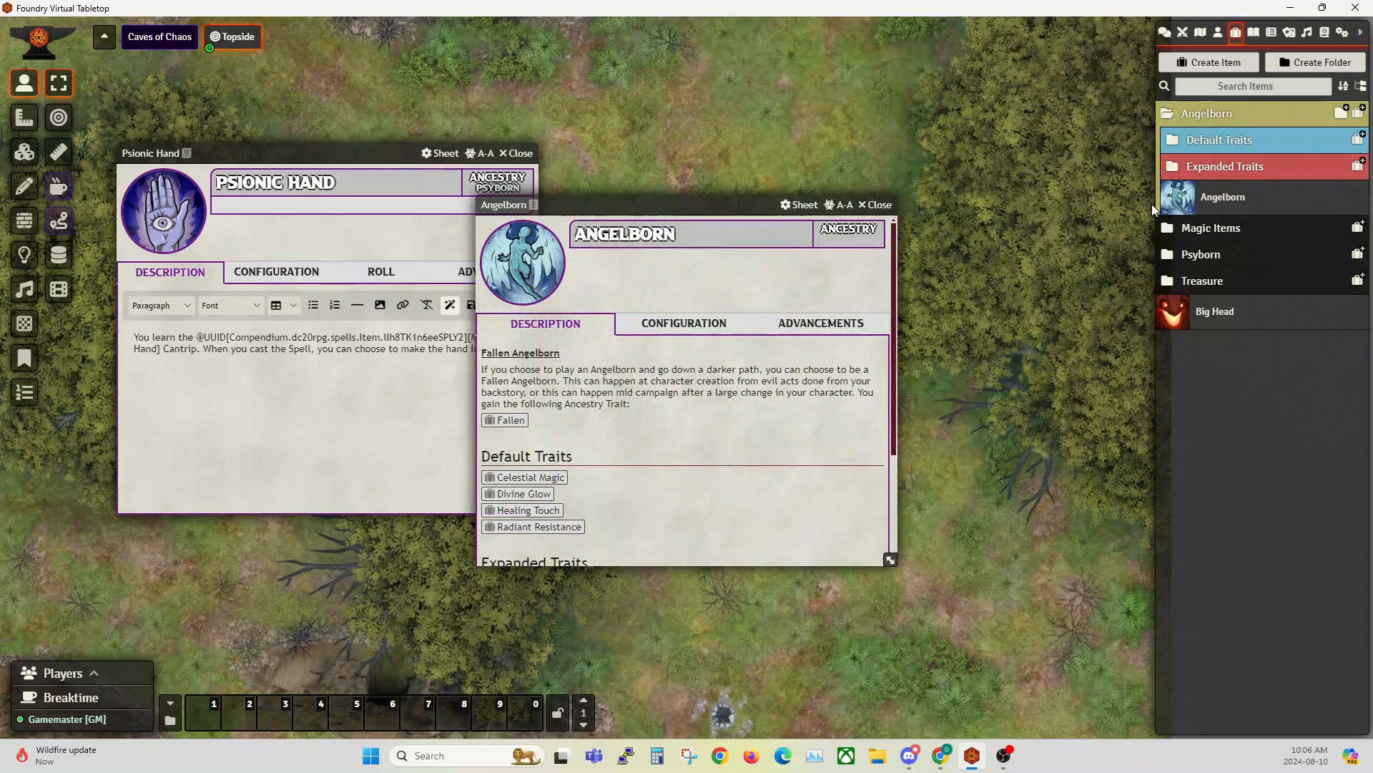
click(668, 336)
click(544, 323)
click(877, 355)
click(832, 356)
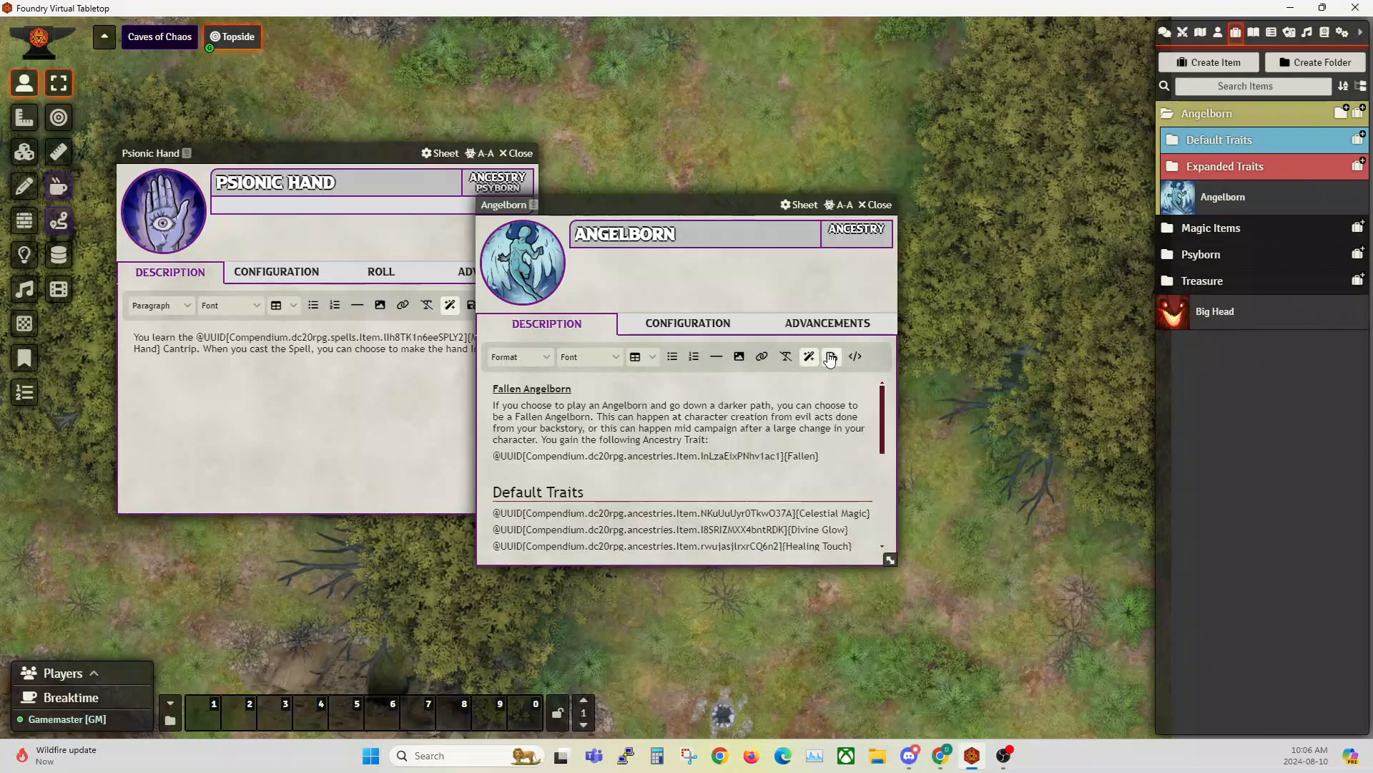
click(876, 205)
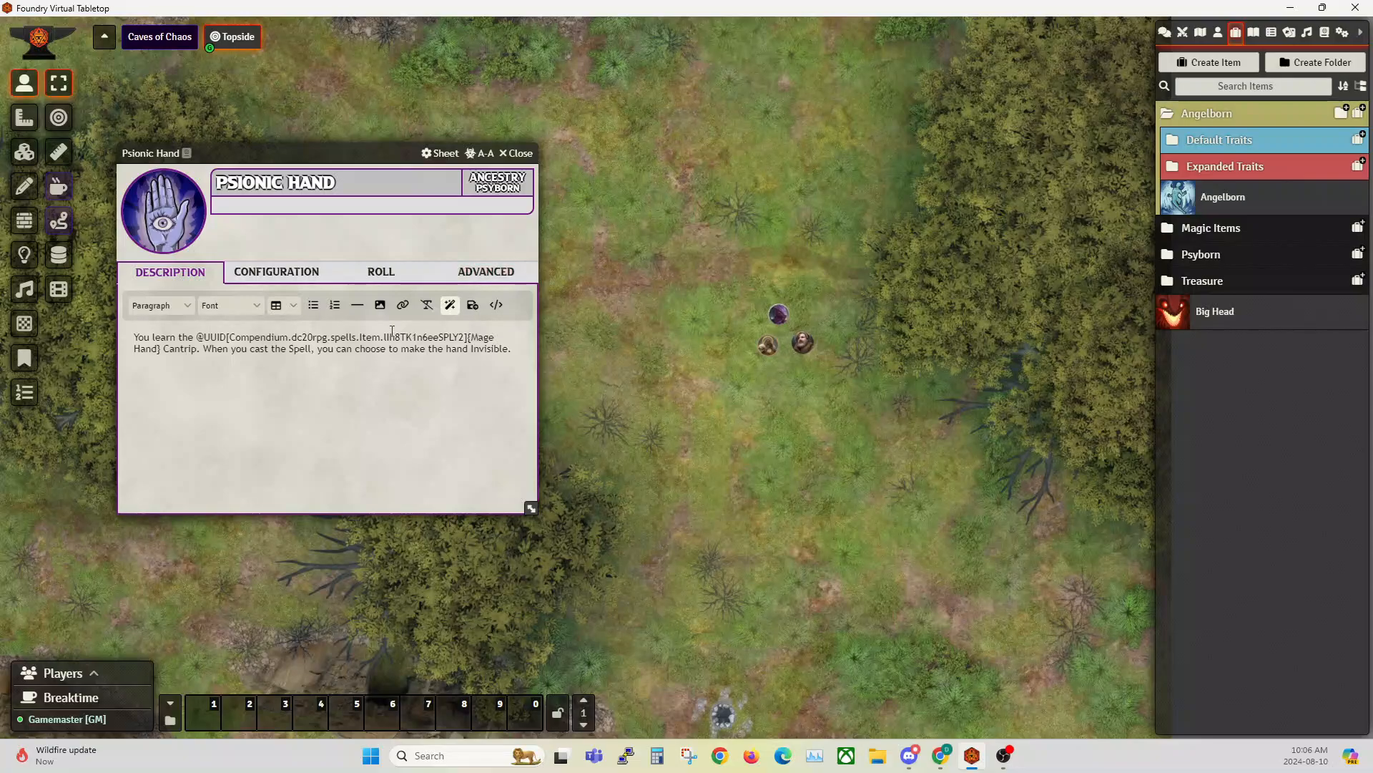
- Save the Psionic Hand description and show the trait's configuration settings
click(472, 304)
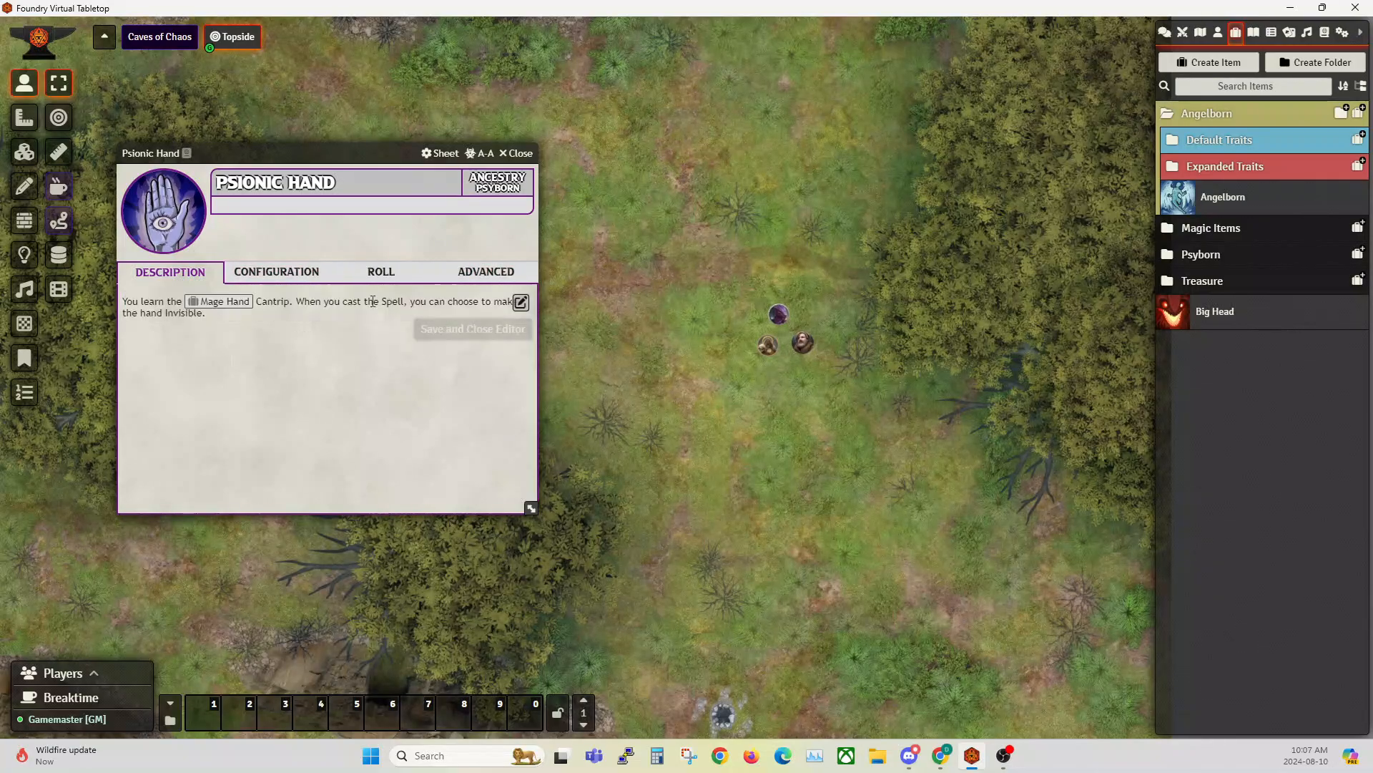
click(278, 272)
drag(328, 150, 462, 123)
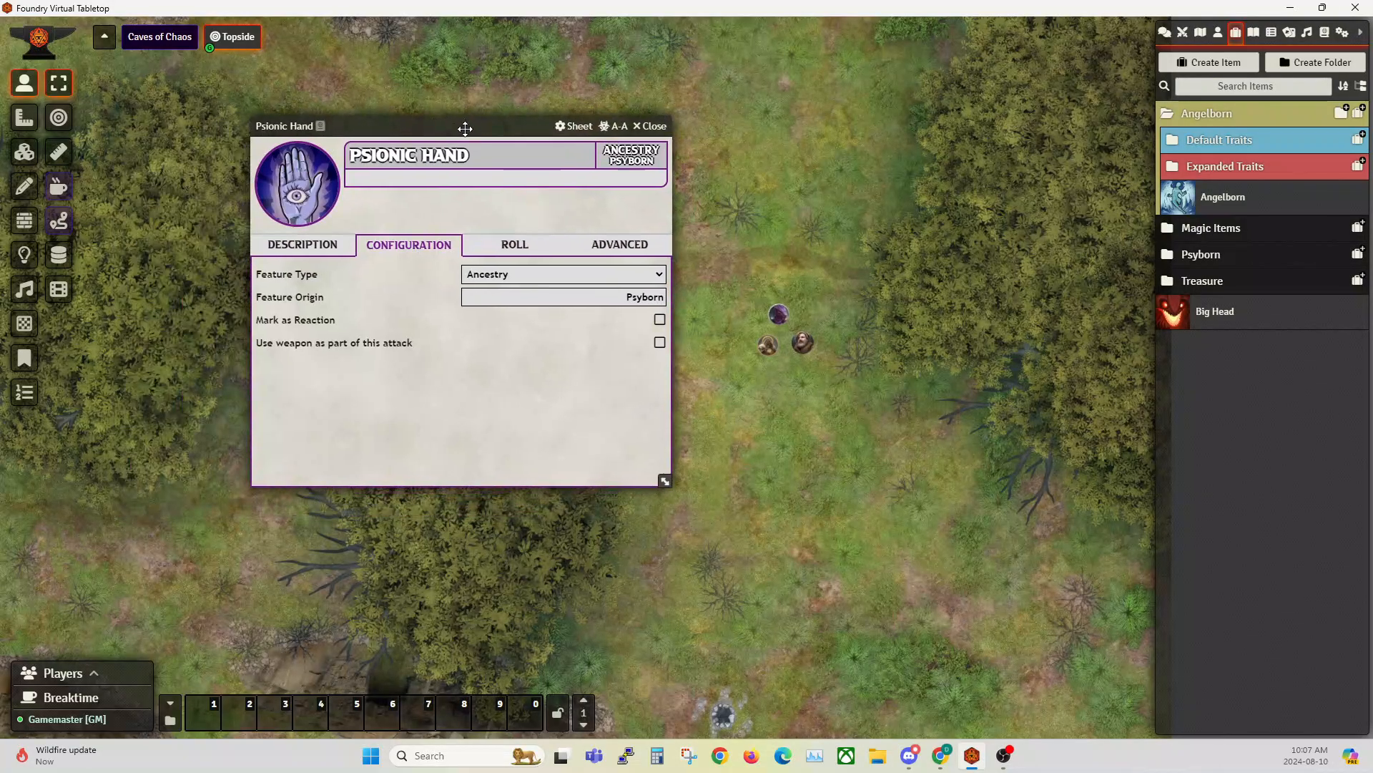
- Review the Feature Type options in Psionic Hand's configuration, keep Ancestry selected, and check the Feature Origin value
click(487, 277)
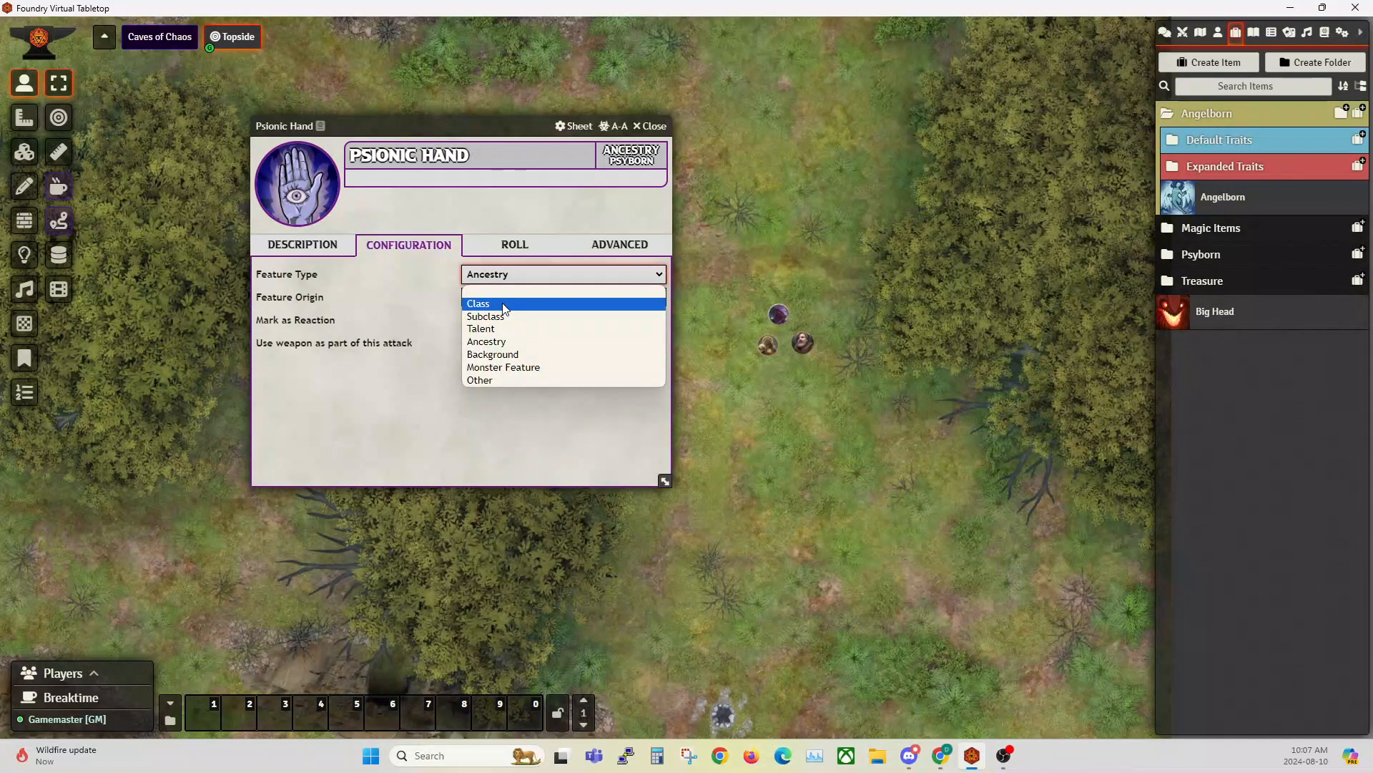
click(492, 341)
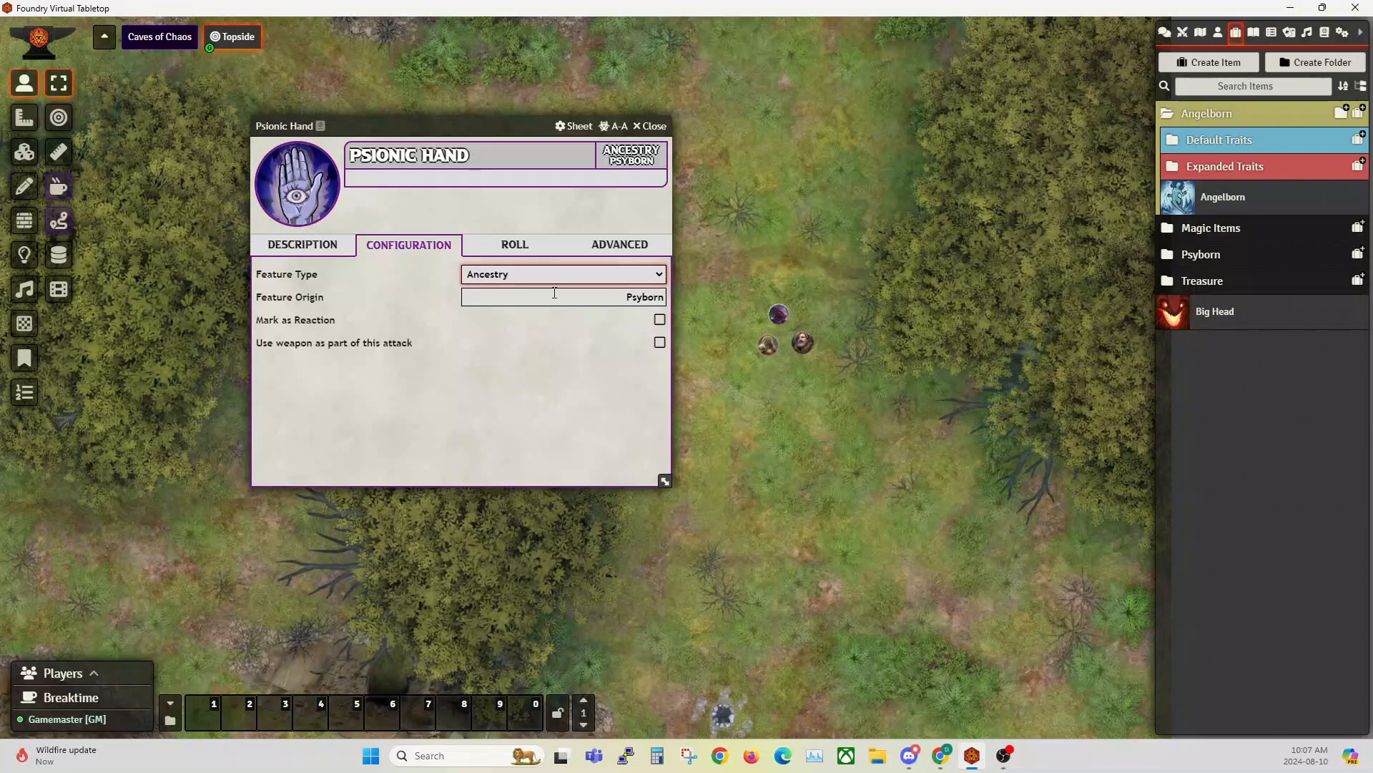
click(616, 297)
drag(613, 296, 714, 314)
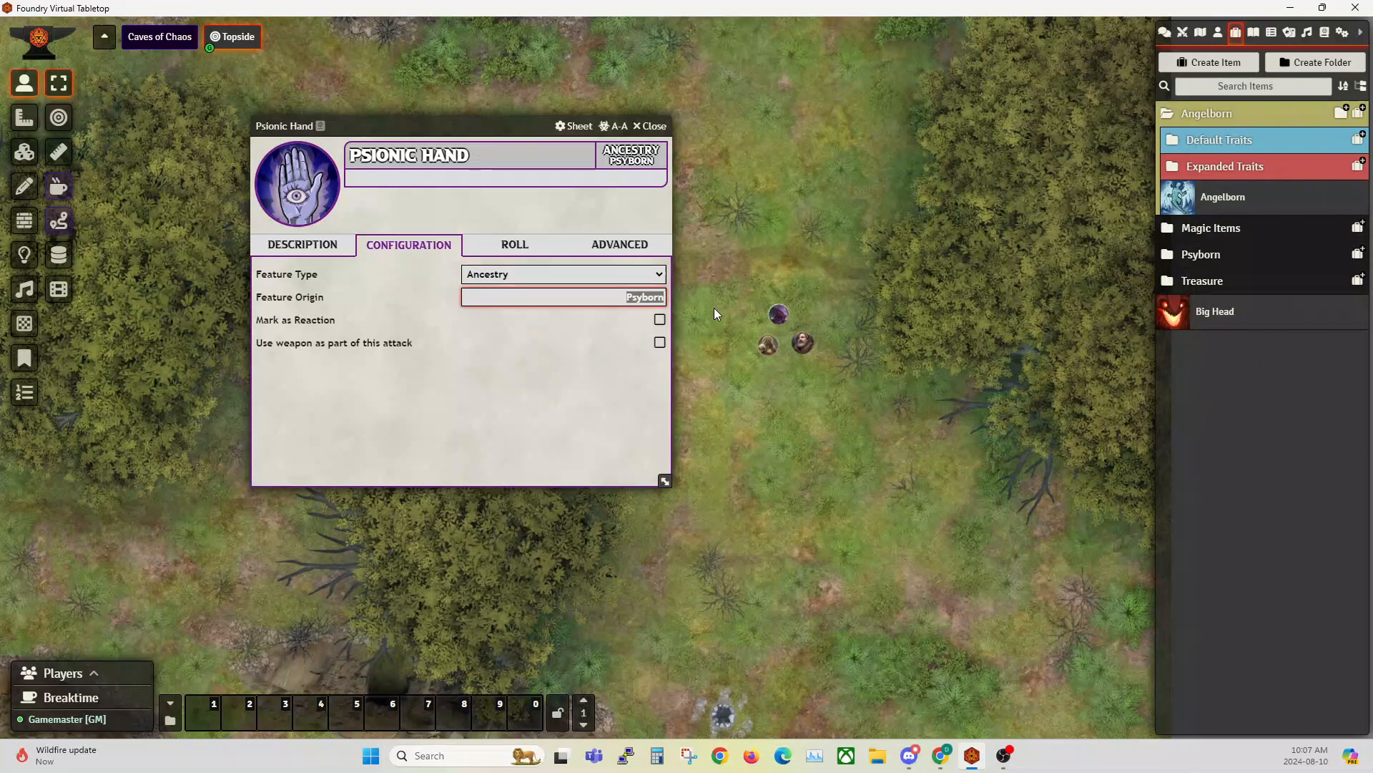
click(612, 299)
drag(475, 126, 353, 116)
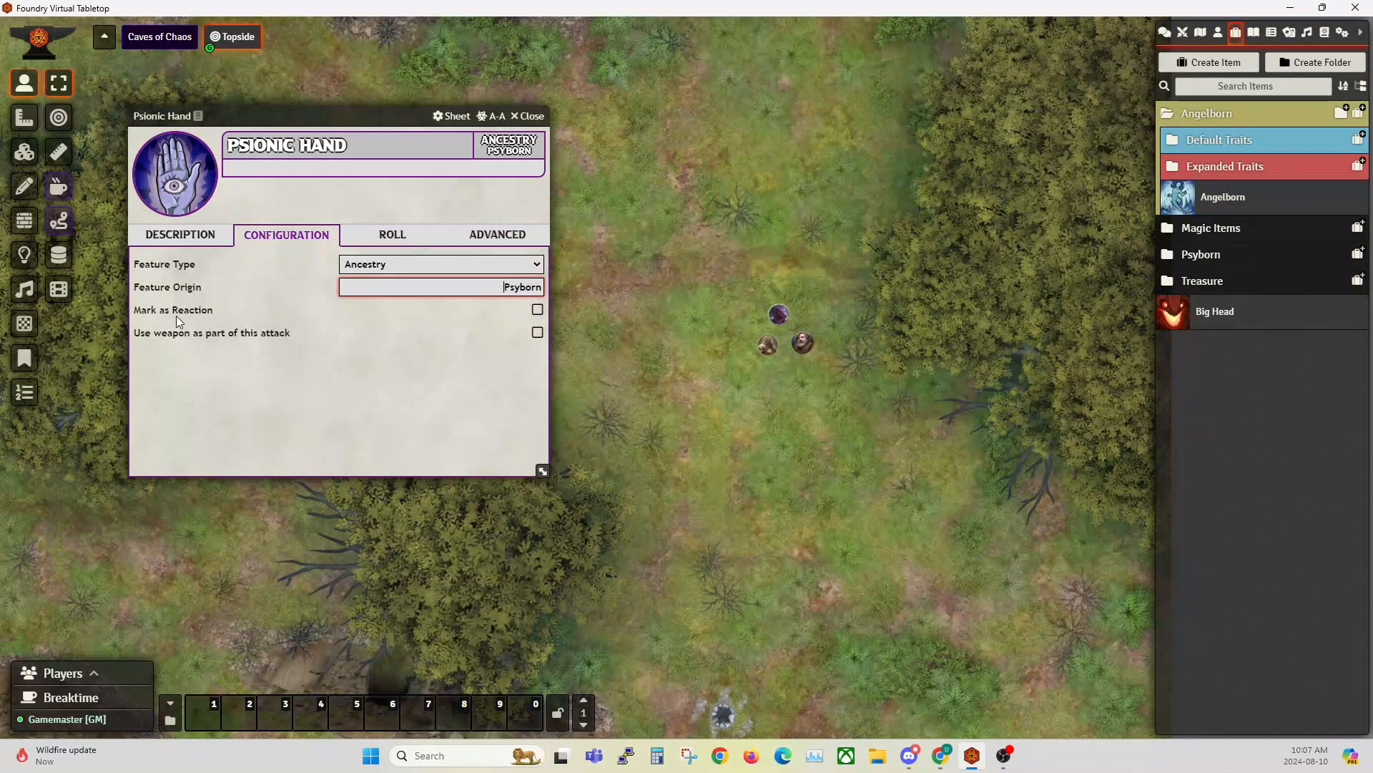
- Examine Psionic Hand's roll settings, covering roll details, usage cost, target and enhancements
click(394, 236)
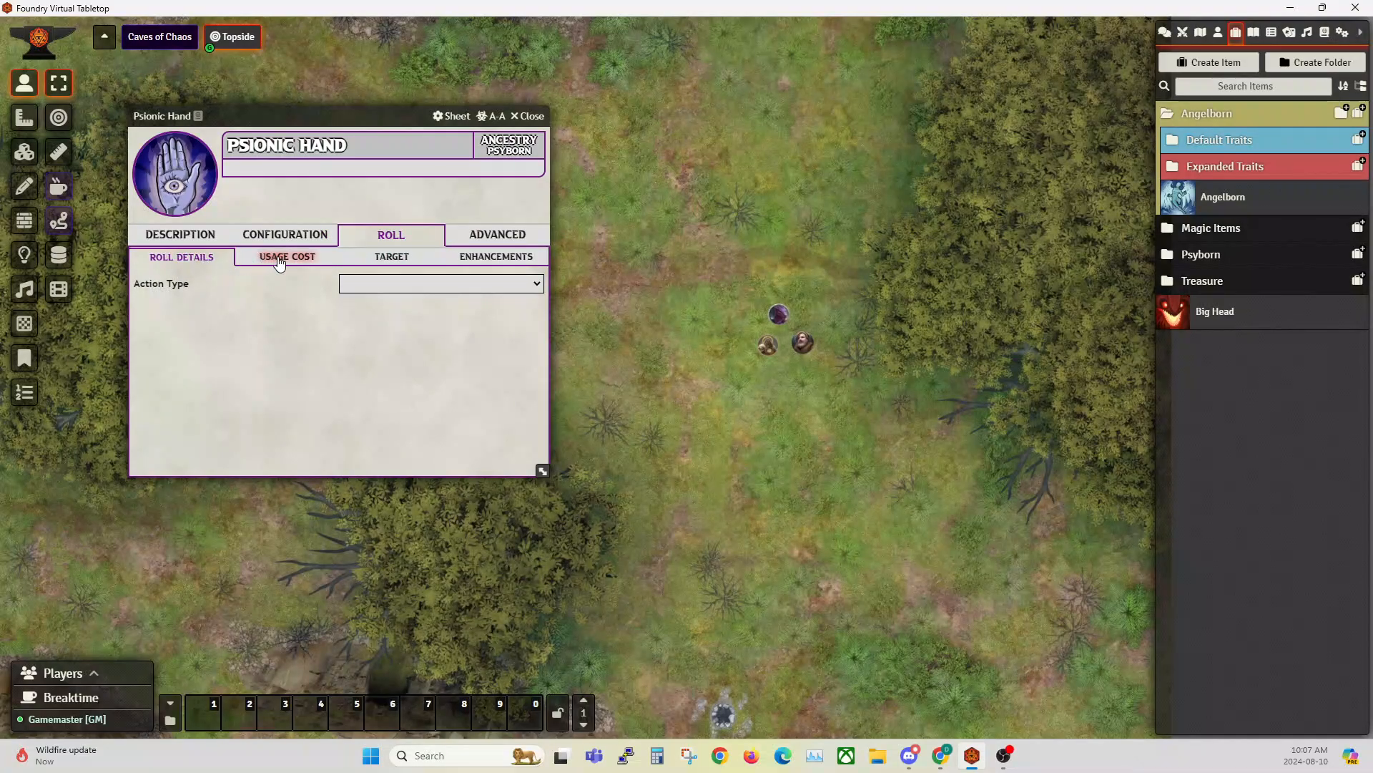
click(286, 257)
click(391, 257)
click(182, 256)
drag(375, 119, 473, 120)
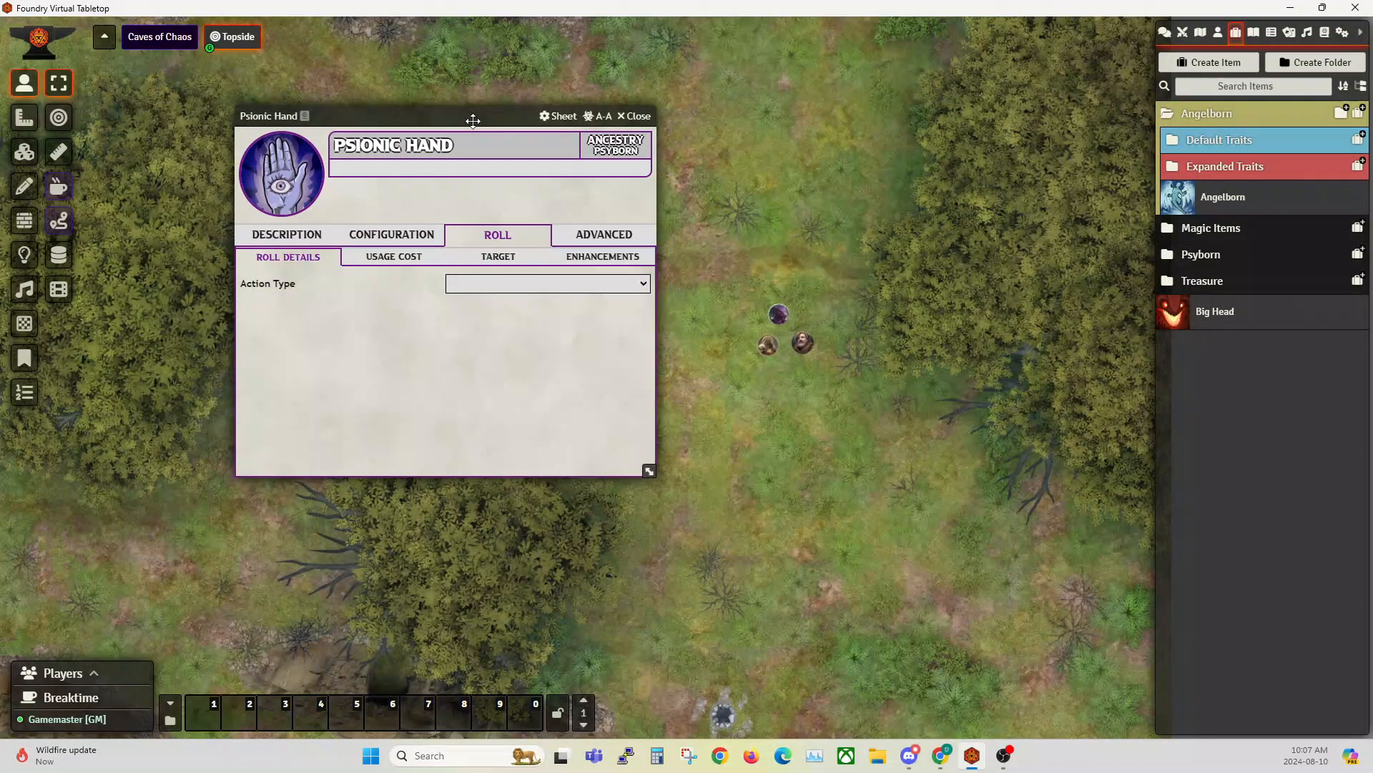
click(366, 261)
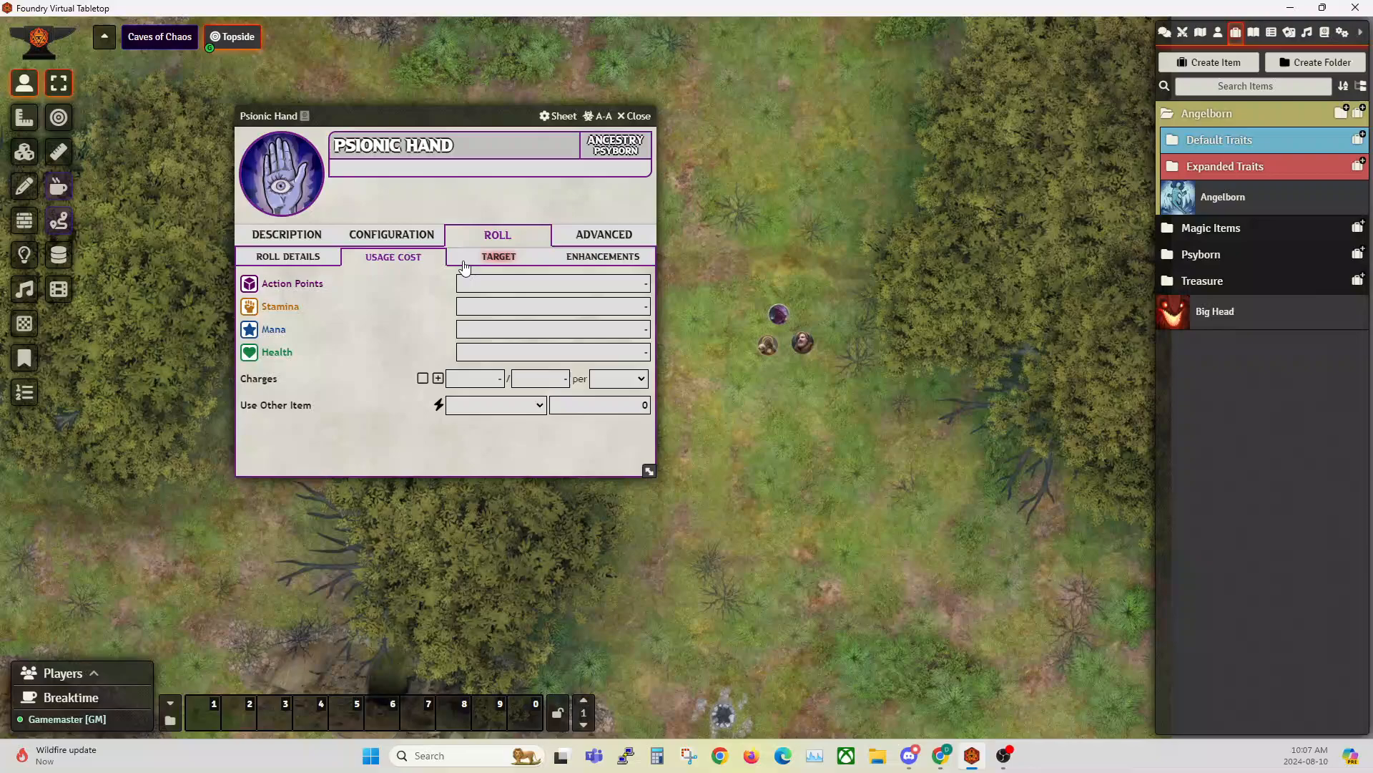
click(513, 265)
click(585, 259)
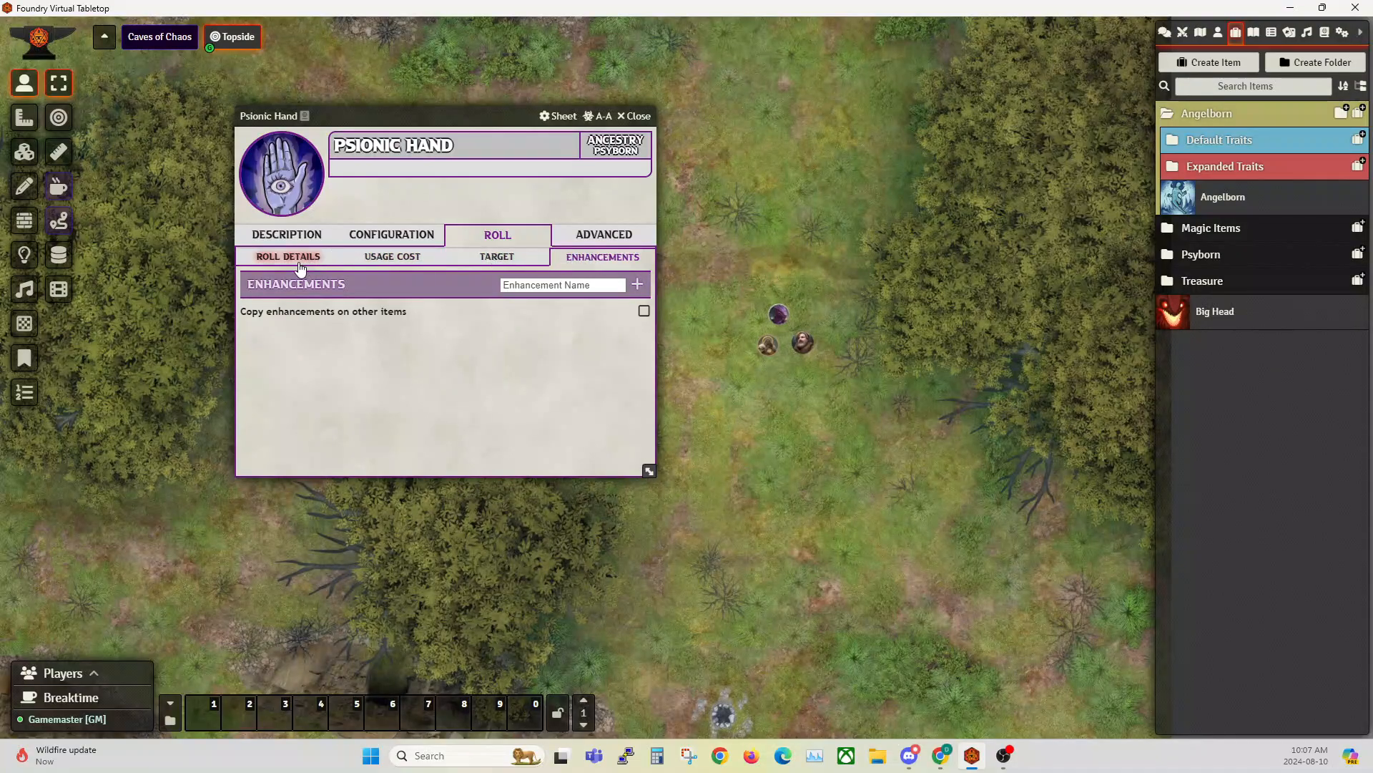
click(300, 268)
- Check Psionic Hand's advanced effect settings and its description, and close the sheet
click(590, 240)
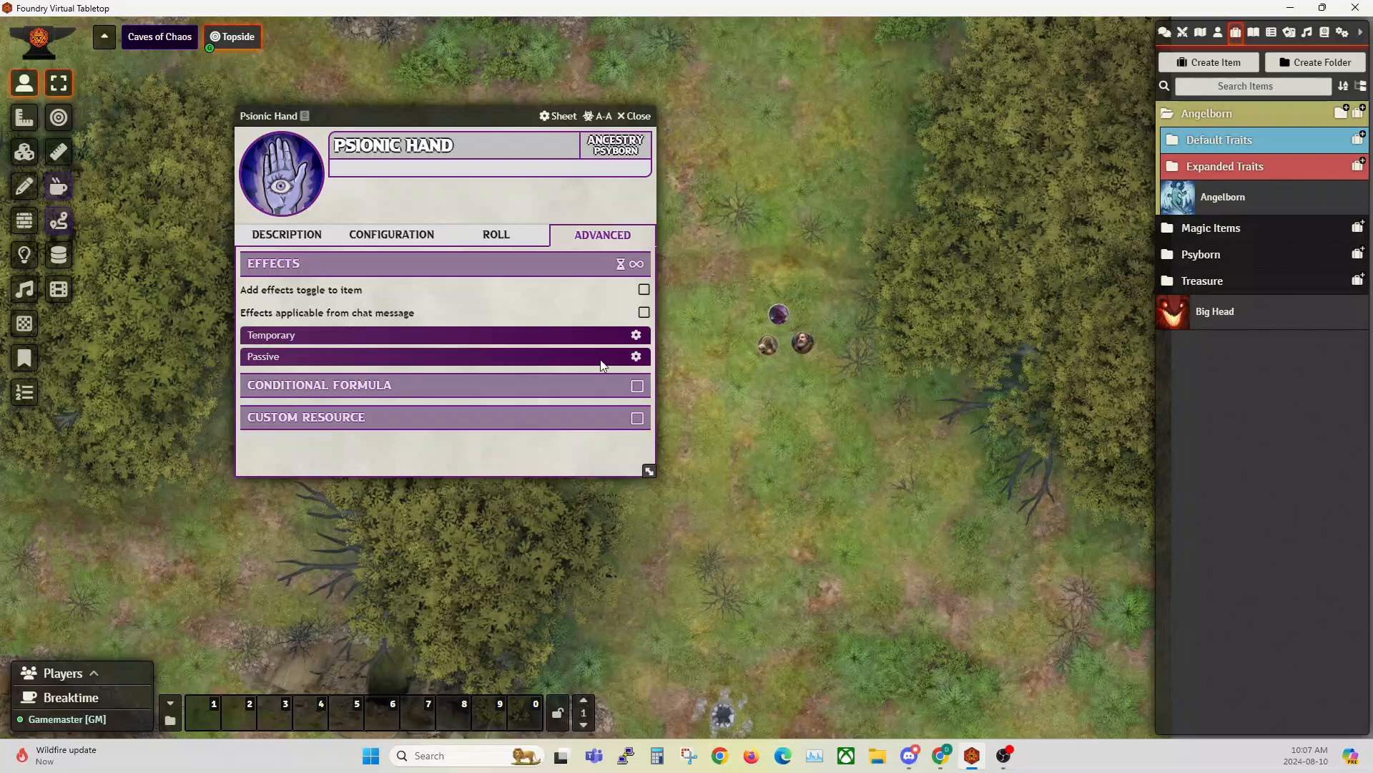
click(286, 235)
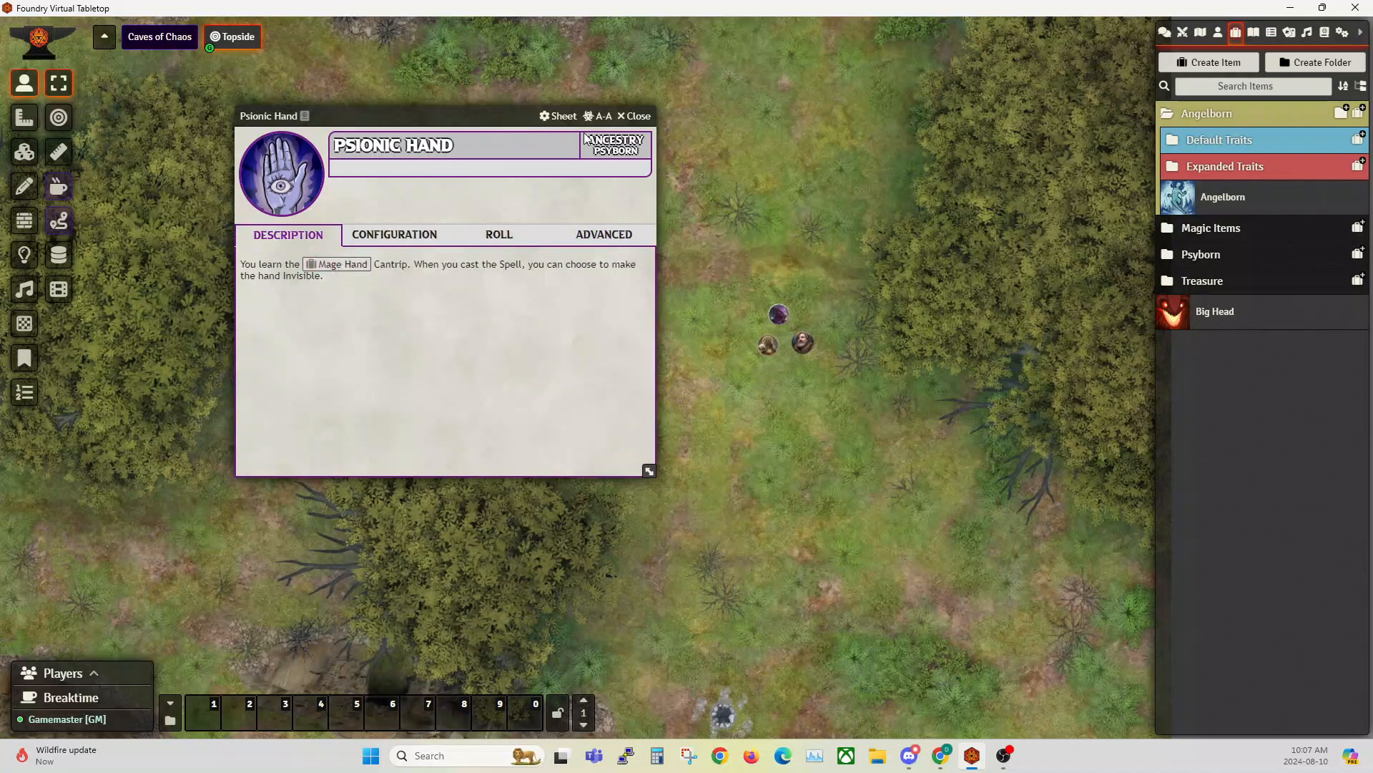
click(640, 117)
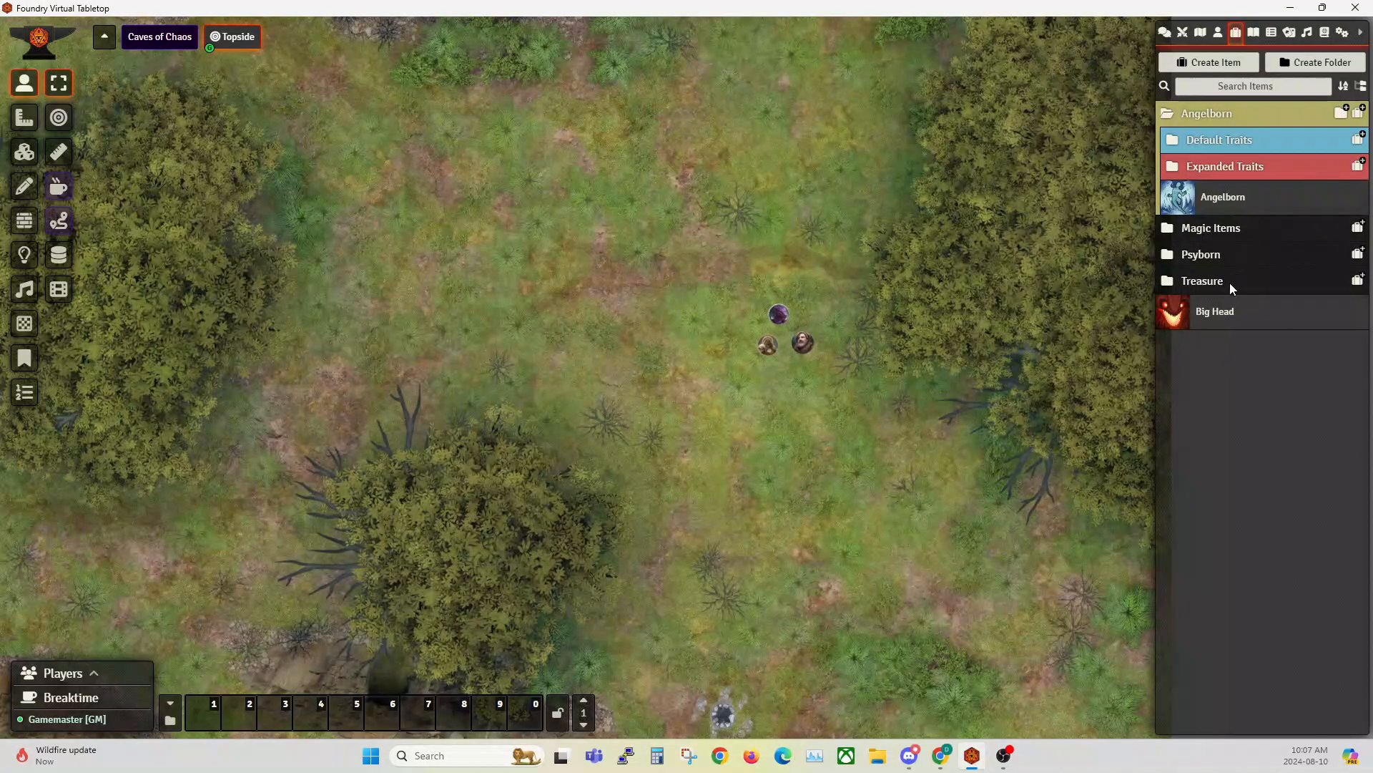
- Open Psychic Resistance from Psyborn's Default Traits and examine the attribute key of its passive effect
click(1204, 259)
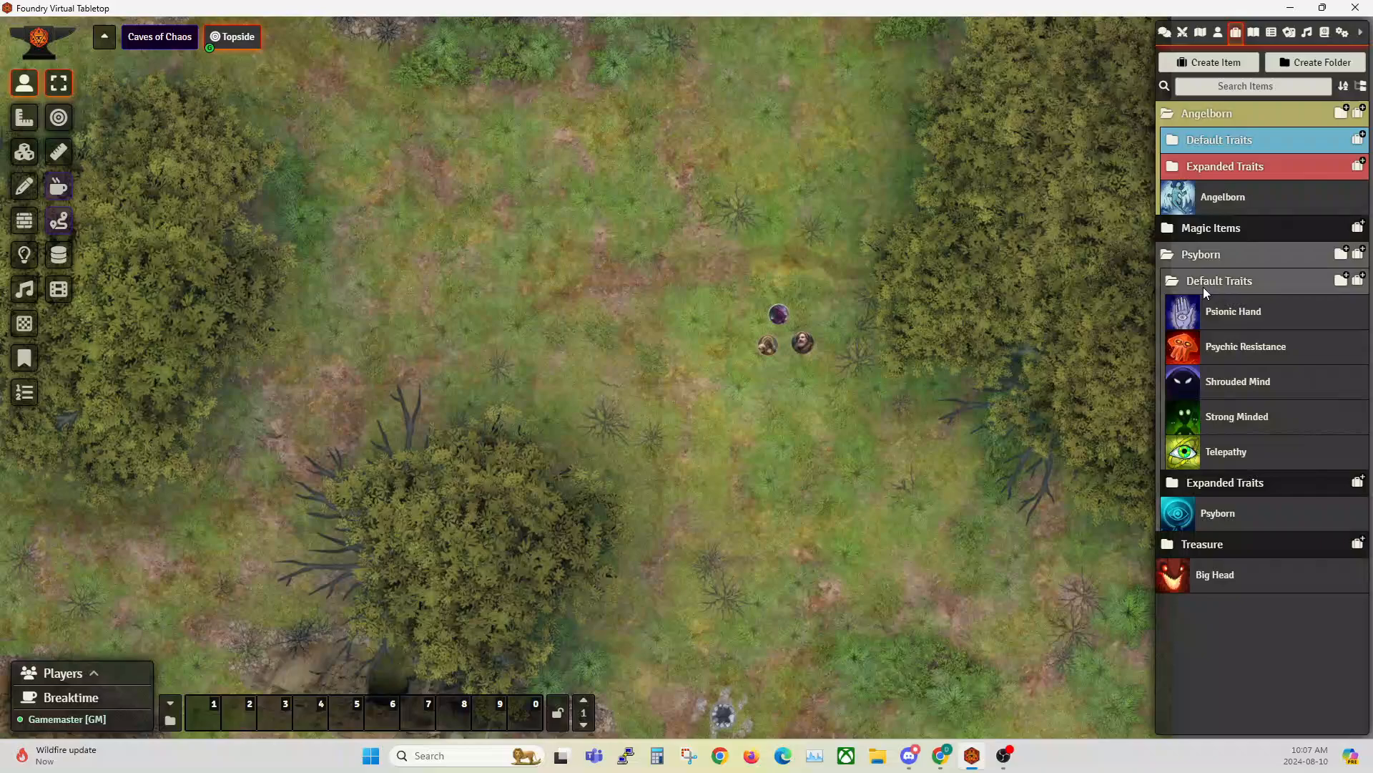
click(1243, 347)
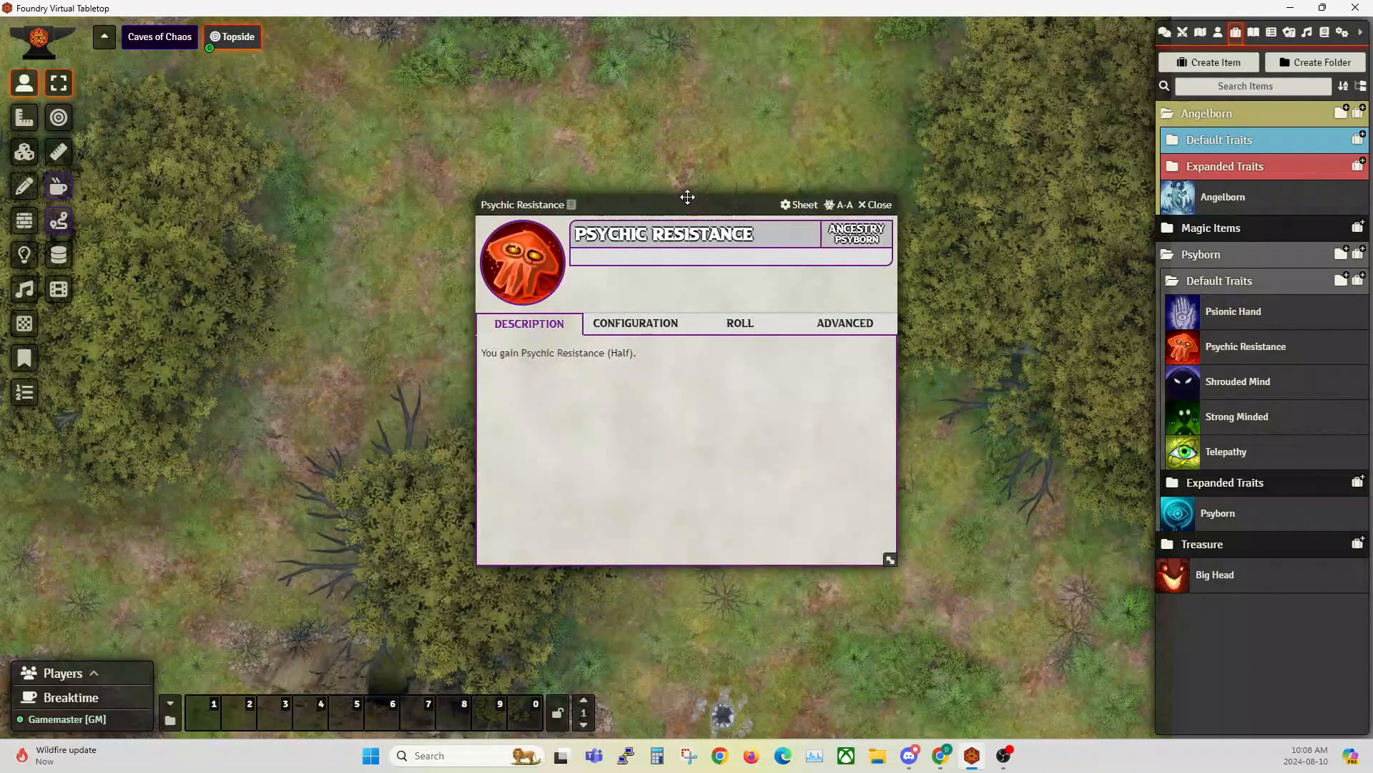
drag(690, 196, 462, 165)
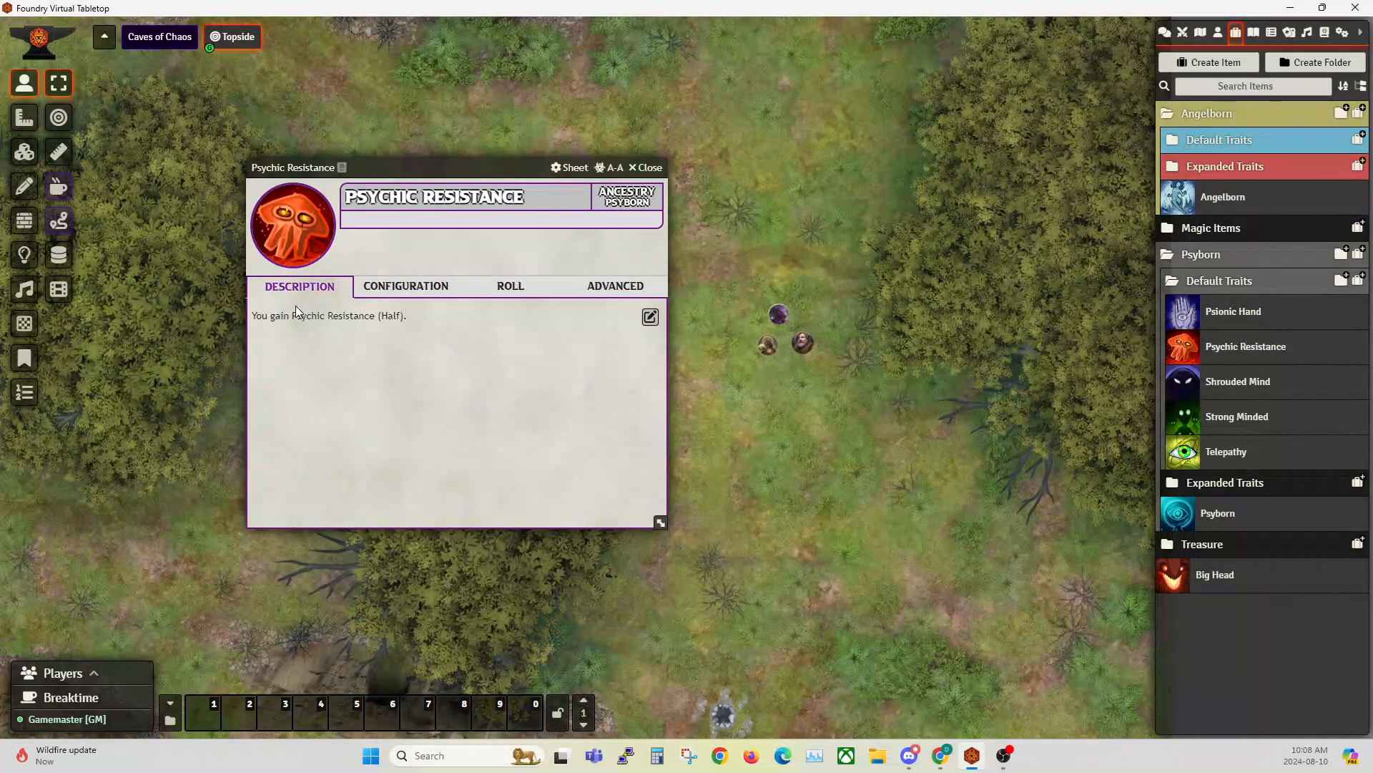
click(606, 297)
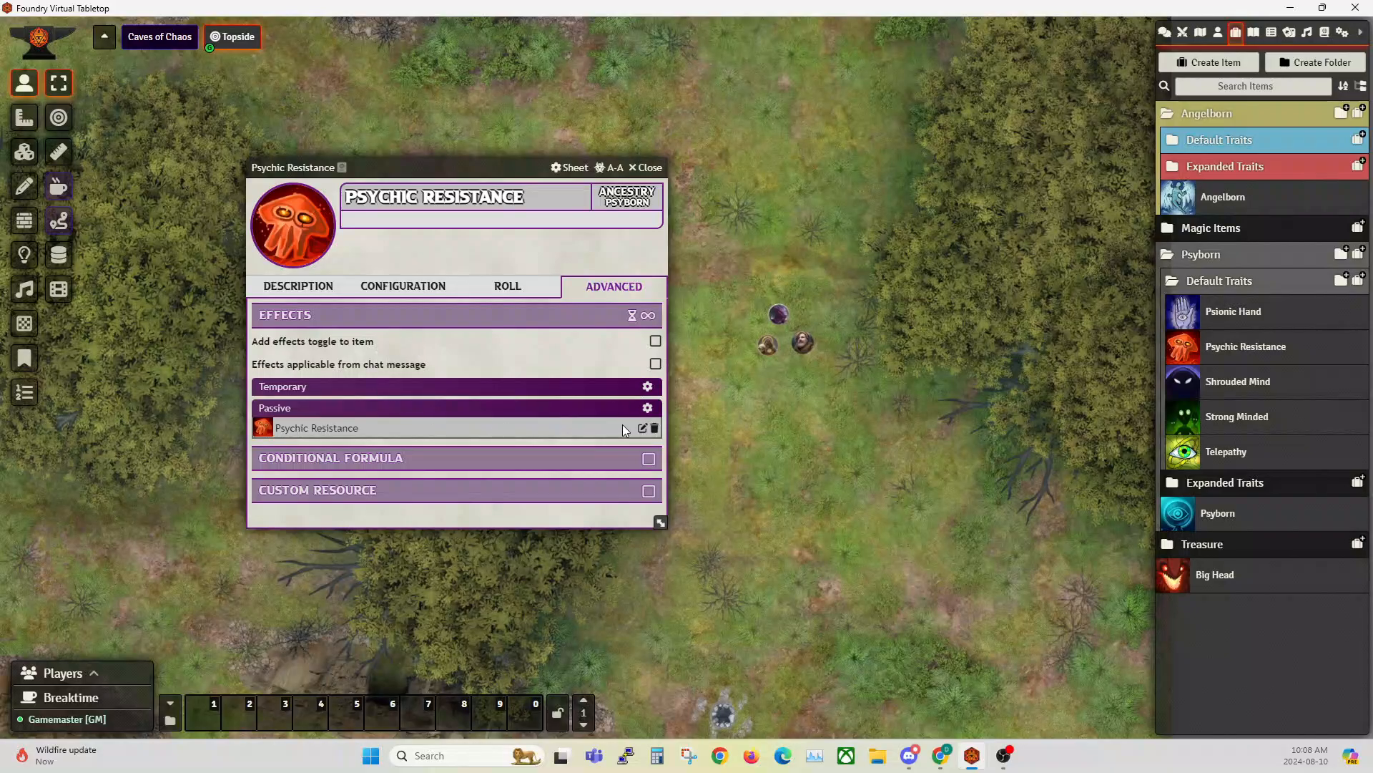
click(642, 428)
drag(675, 204, 669, 240)
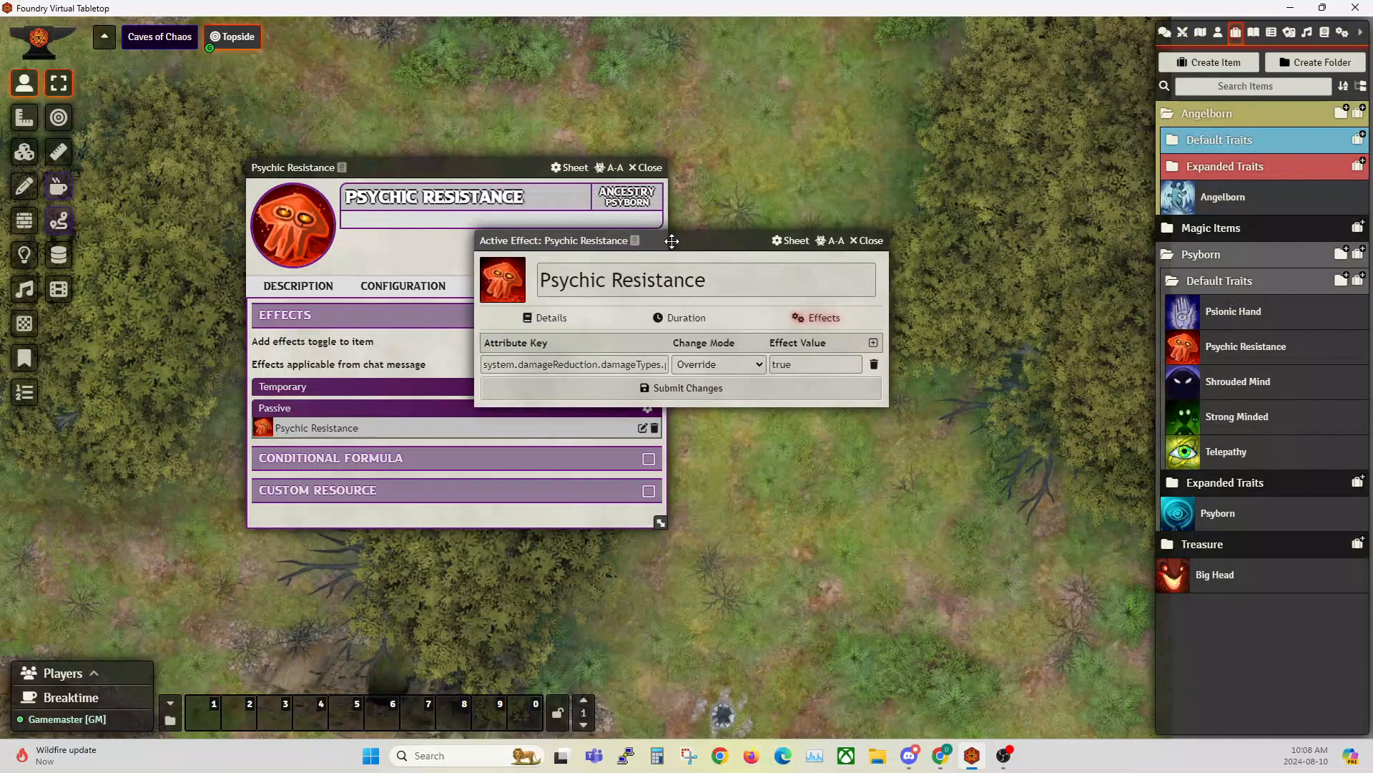
click(479, 366)
drag(479, 366, 698, 374)
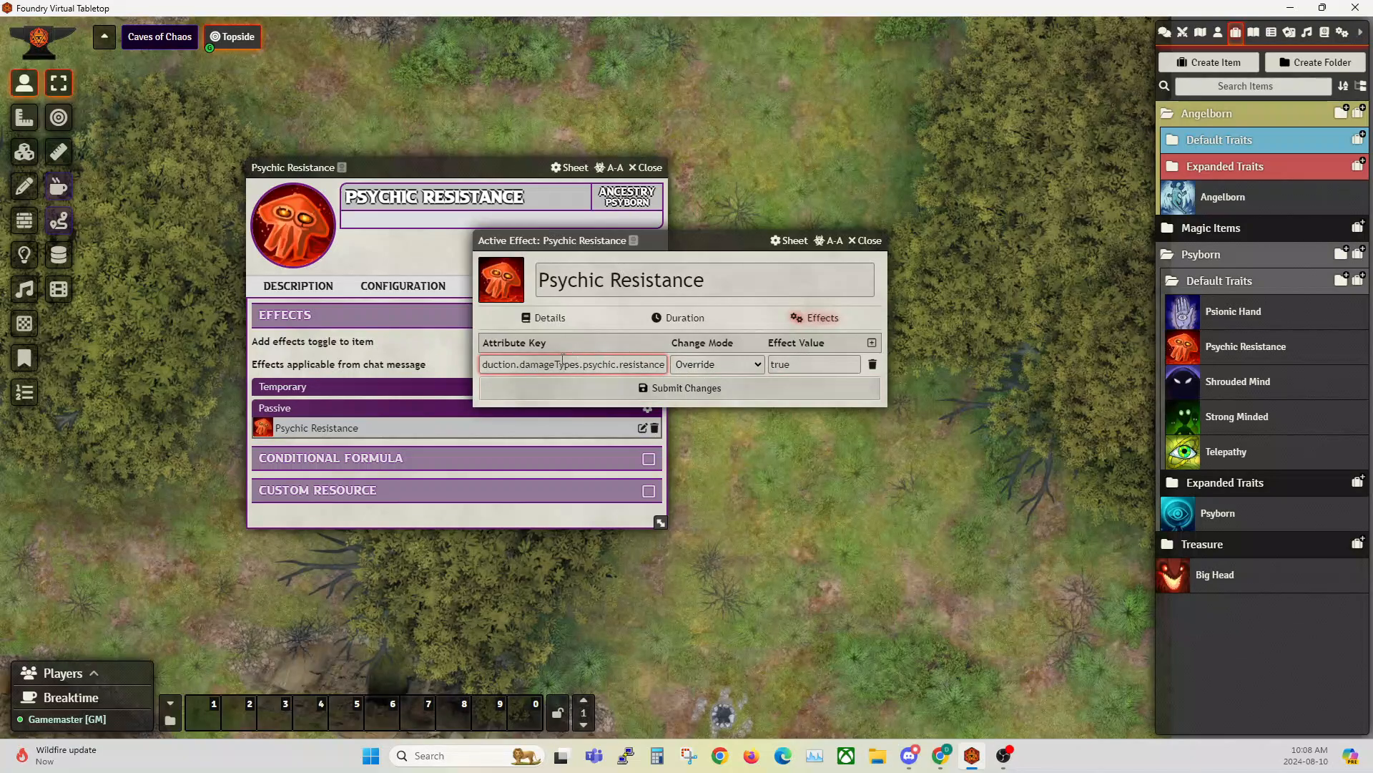
drag(548, 365, 434, 372)
click(492, 367)
- Start exporting the Saylund actor's data as a JSON file and cancel the save
click(1218, 32)
right_click(1209, 178)
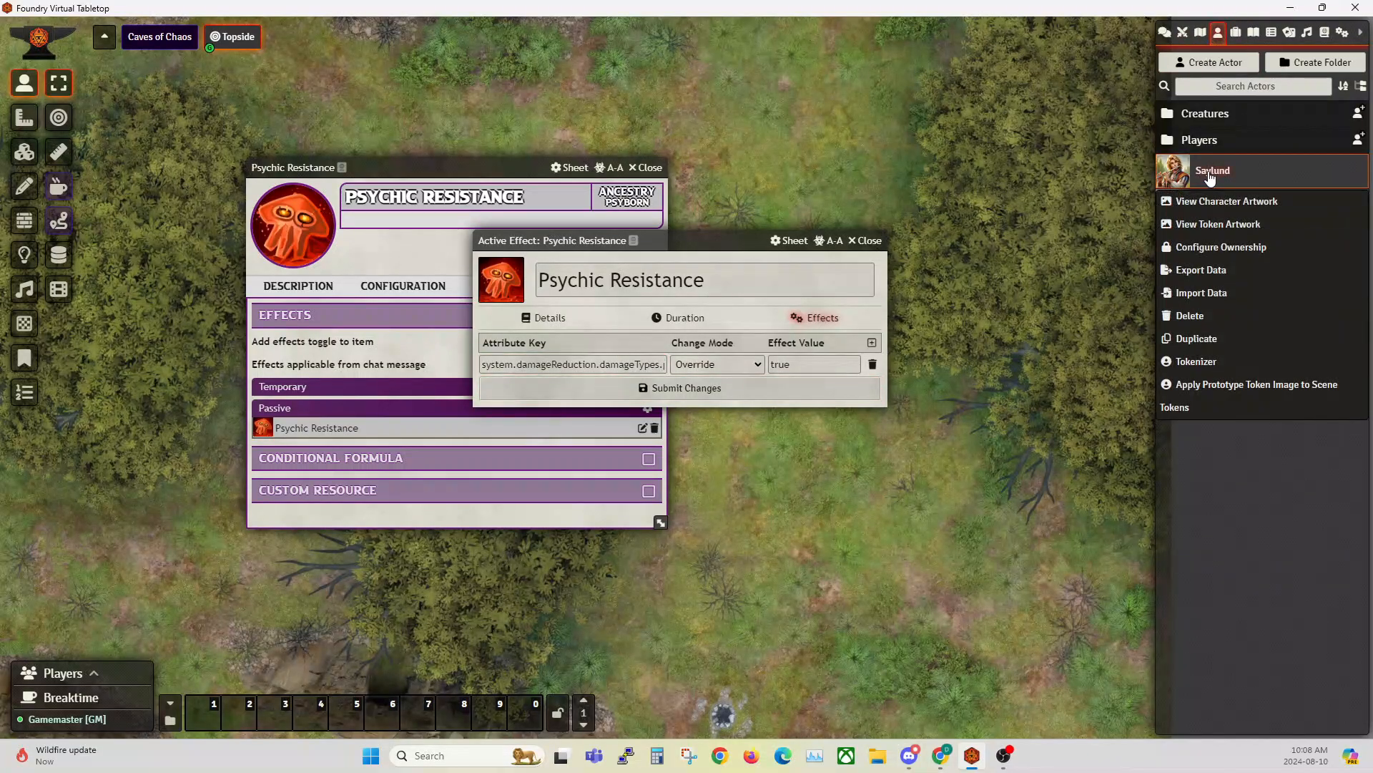
click(1197, 275)
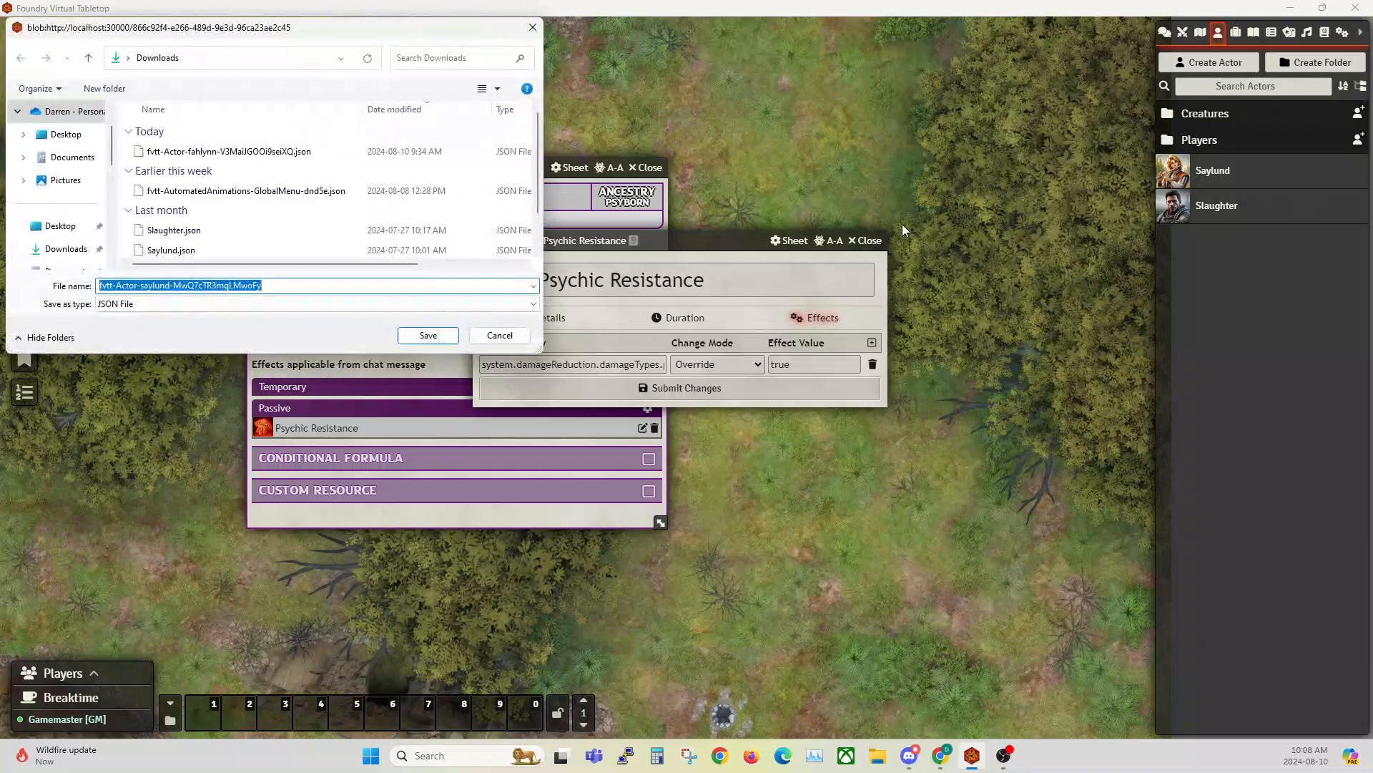
click(498, 342)
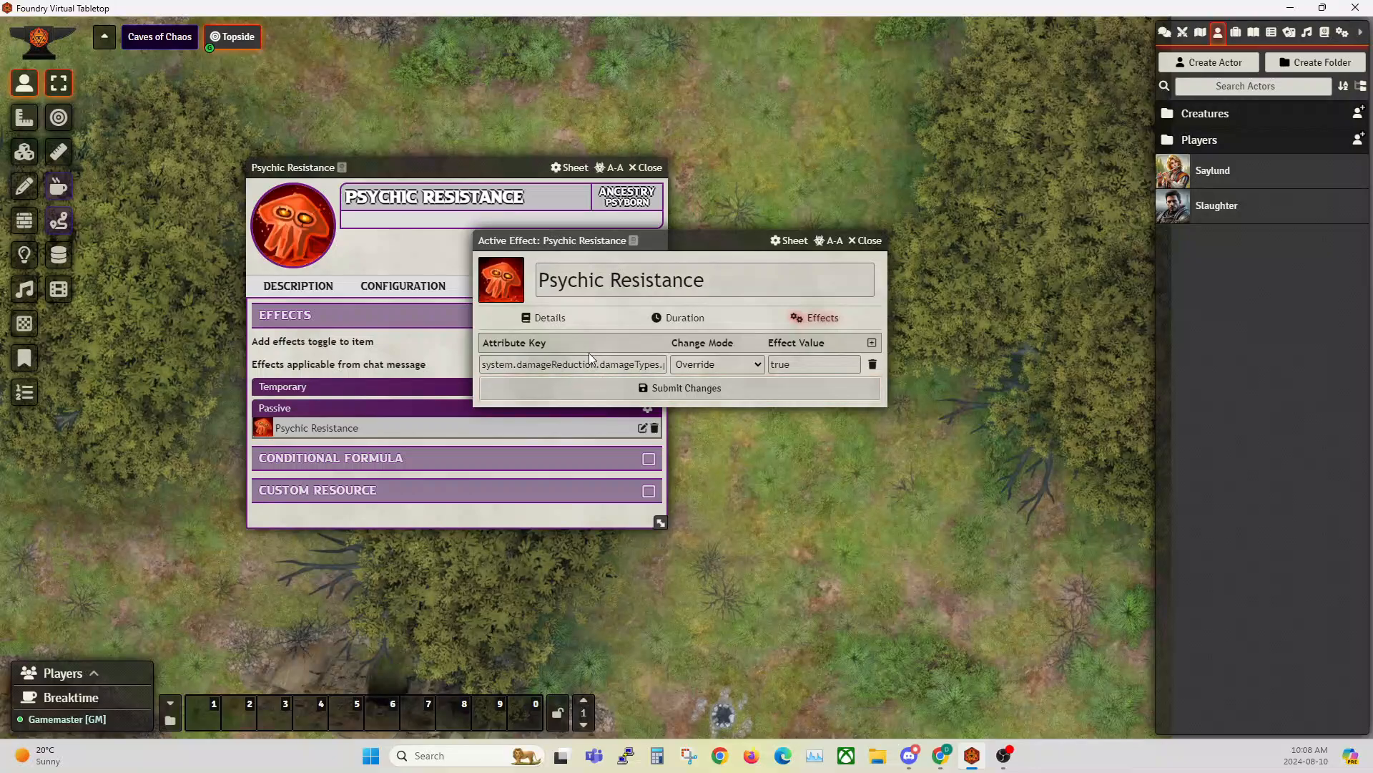
- Move the Psychic Resistance effect window clear of the trait sheet and highlight its full attribute key
drag(669, 231, 741, 217)
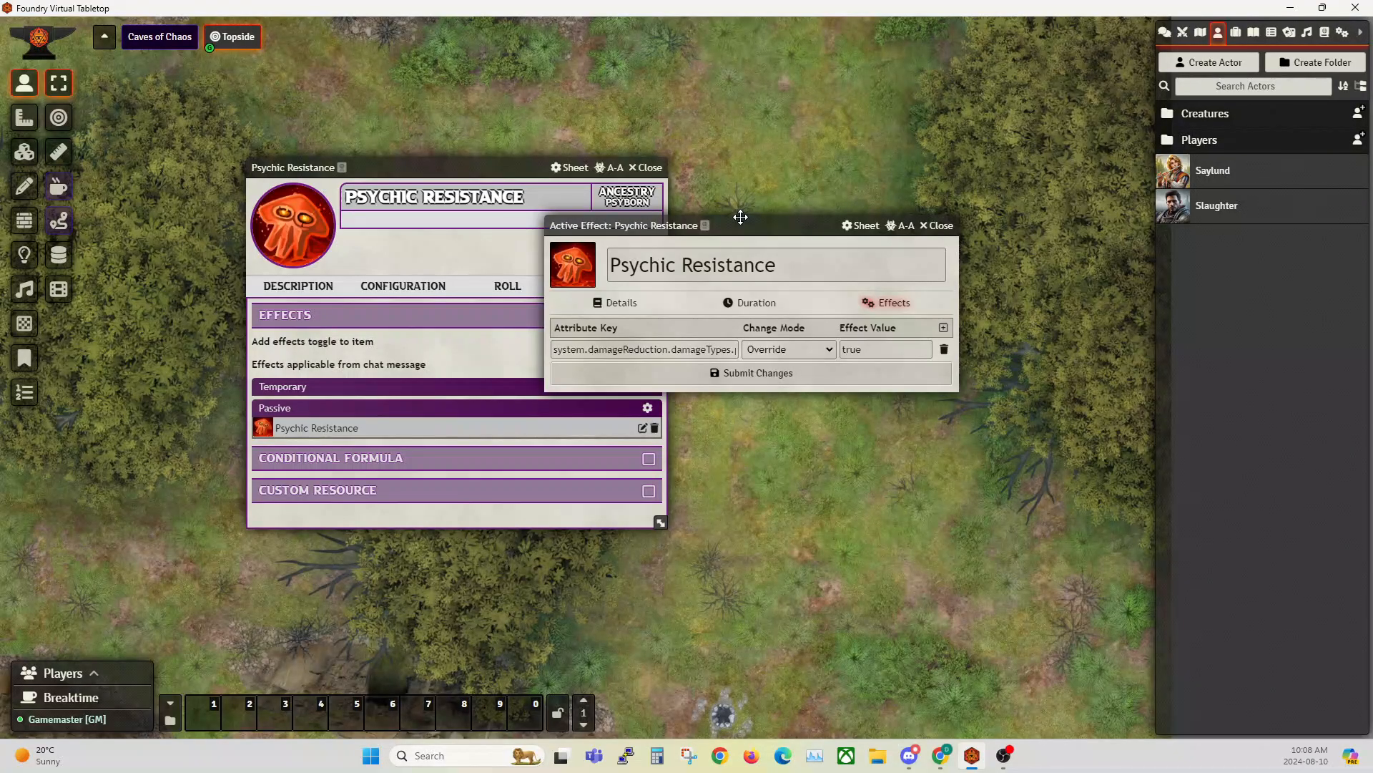
drag(755, 226, 770, 141)
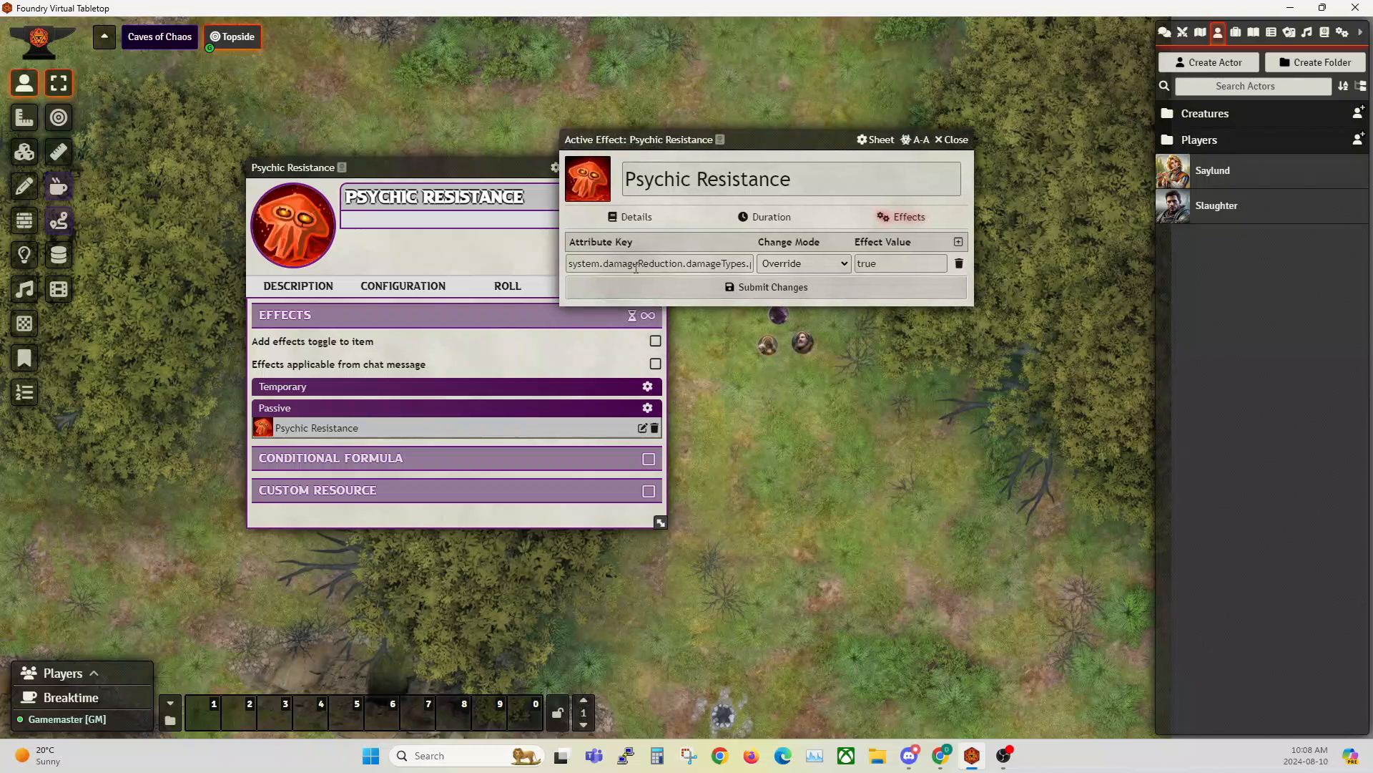
double_click(602, 263)
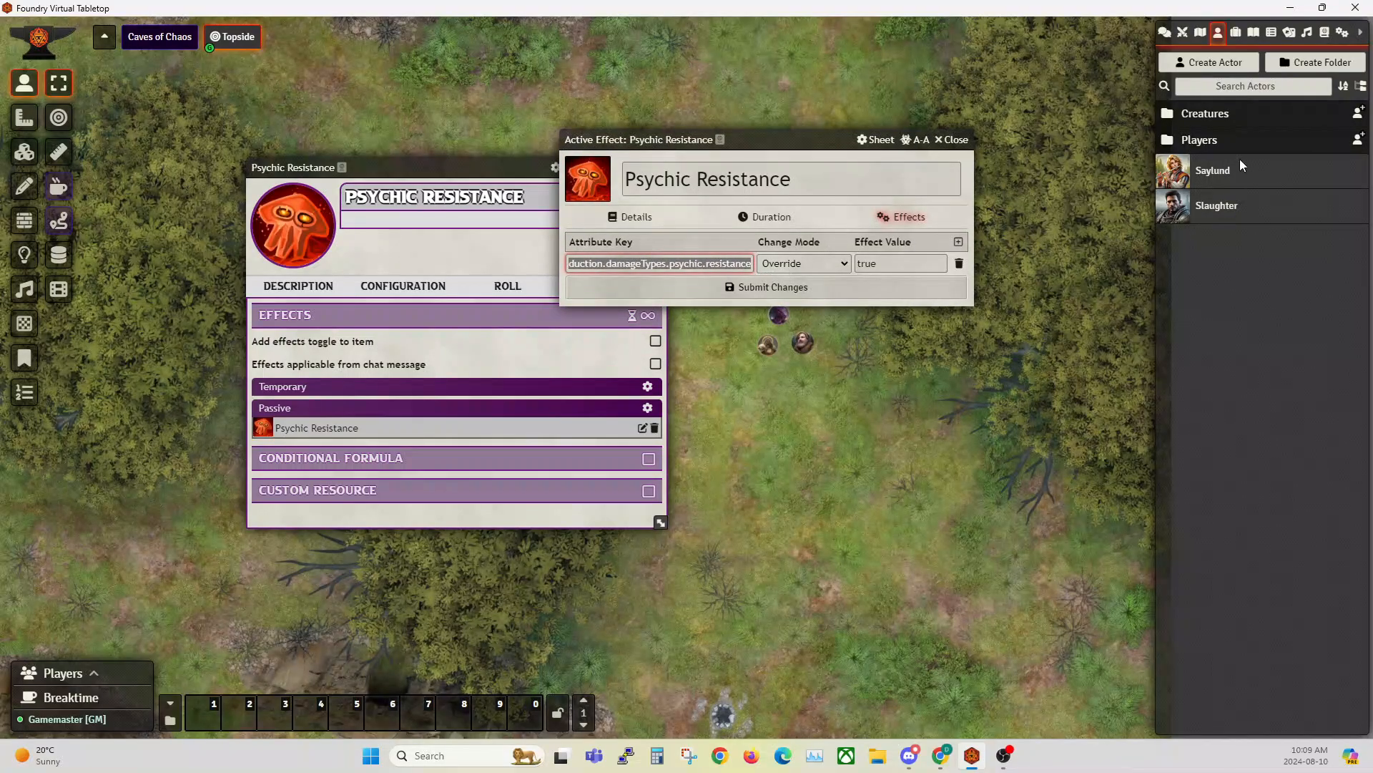
- Return to the world's items and open Radiant Resistance from Angelborn's Default Traits
click(1236, 33)
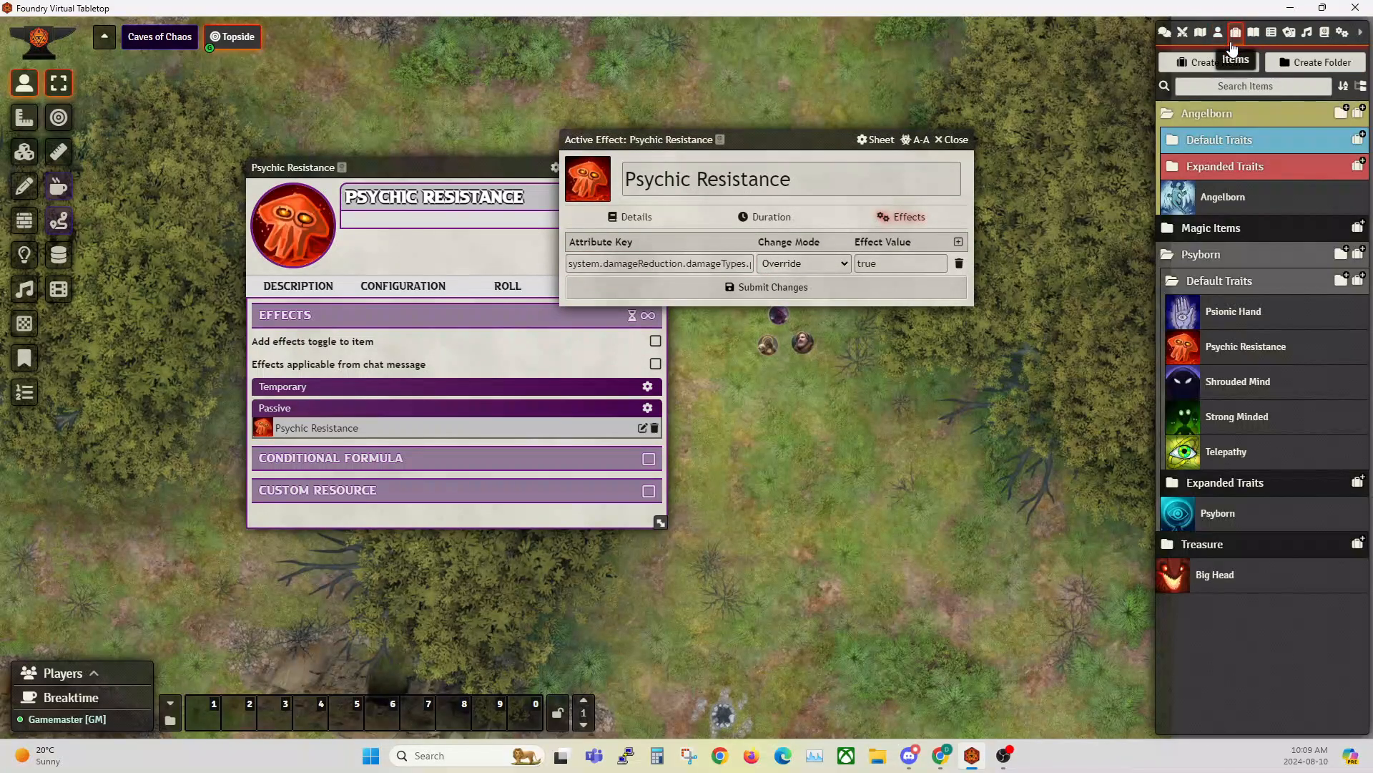
drag(777, 146, 591, 209)
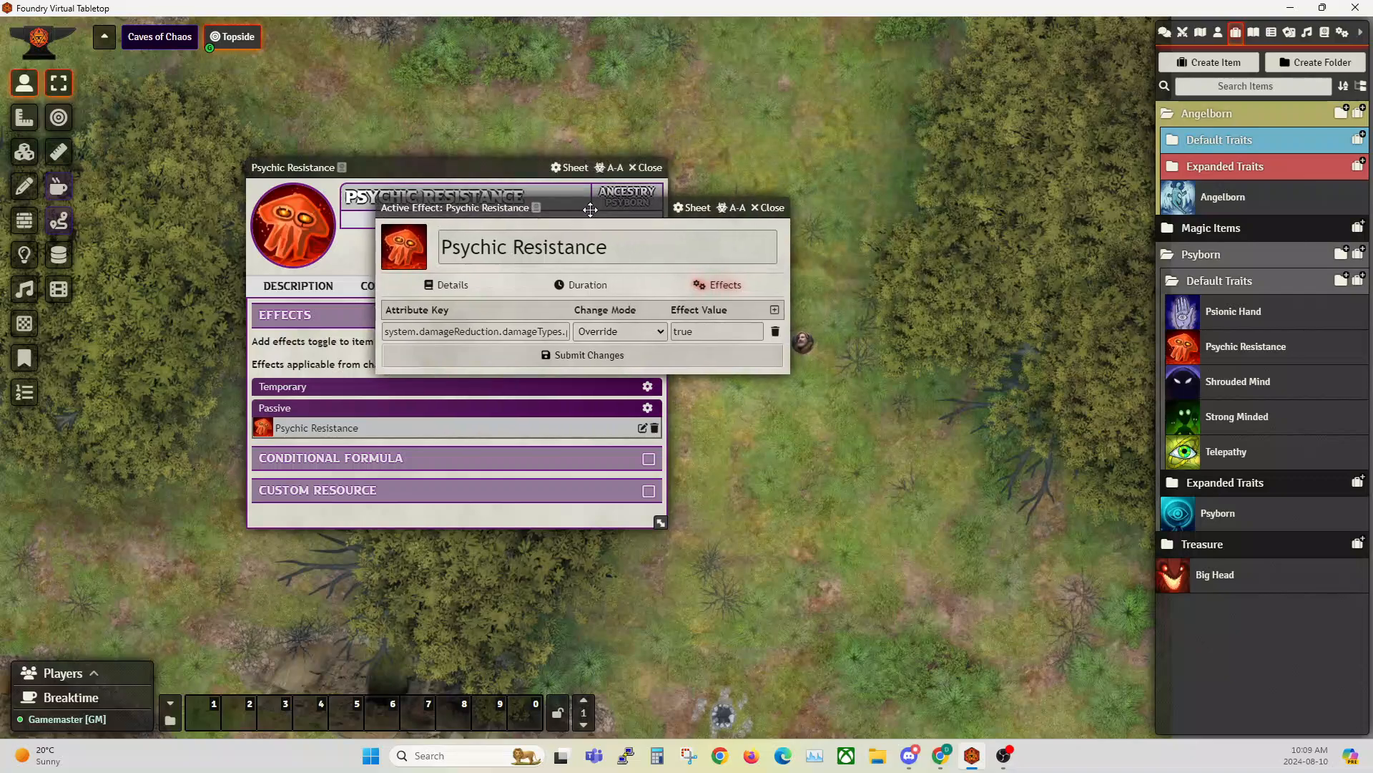
click(1240, 205)
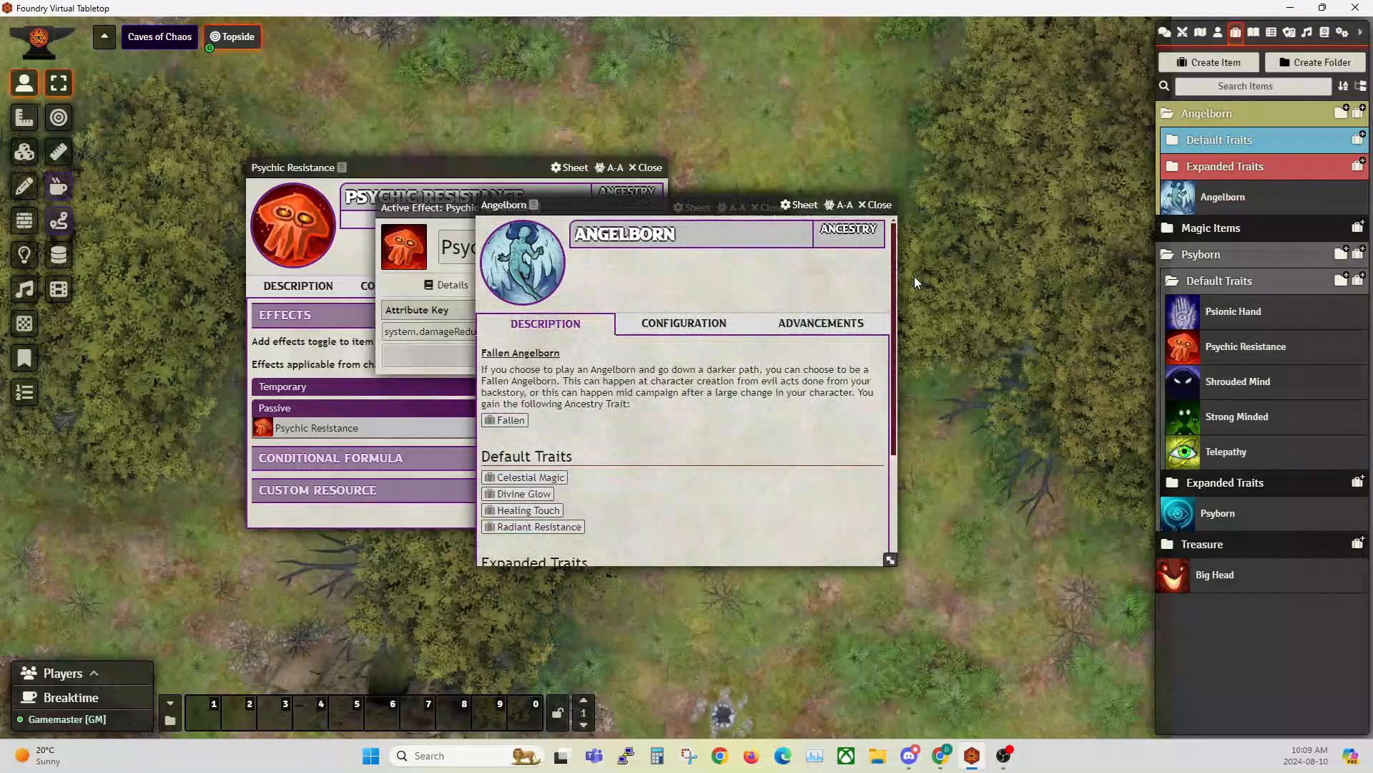
click(875, 205)
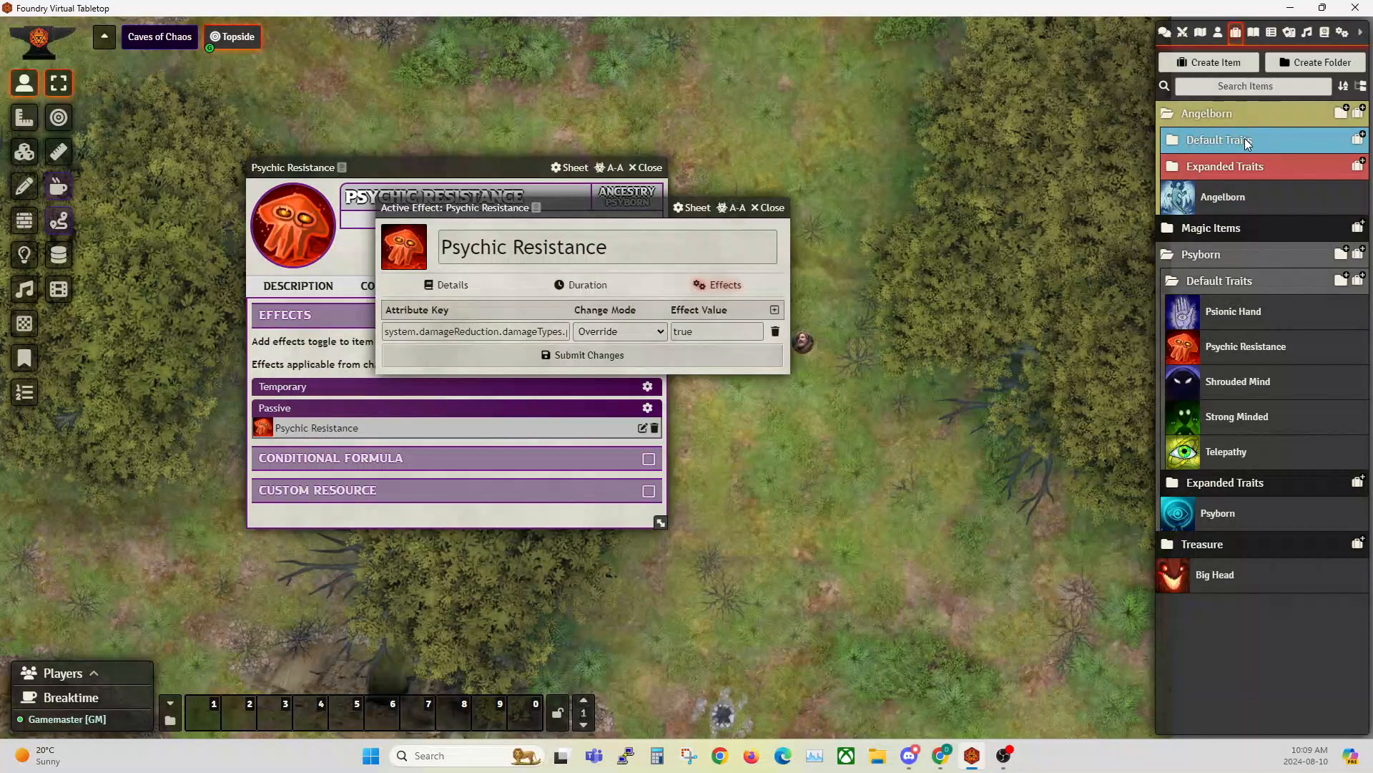
click(1219, 143)
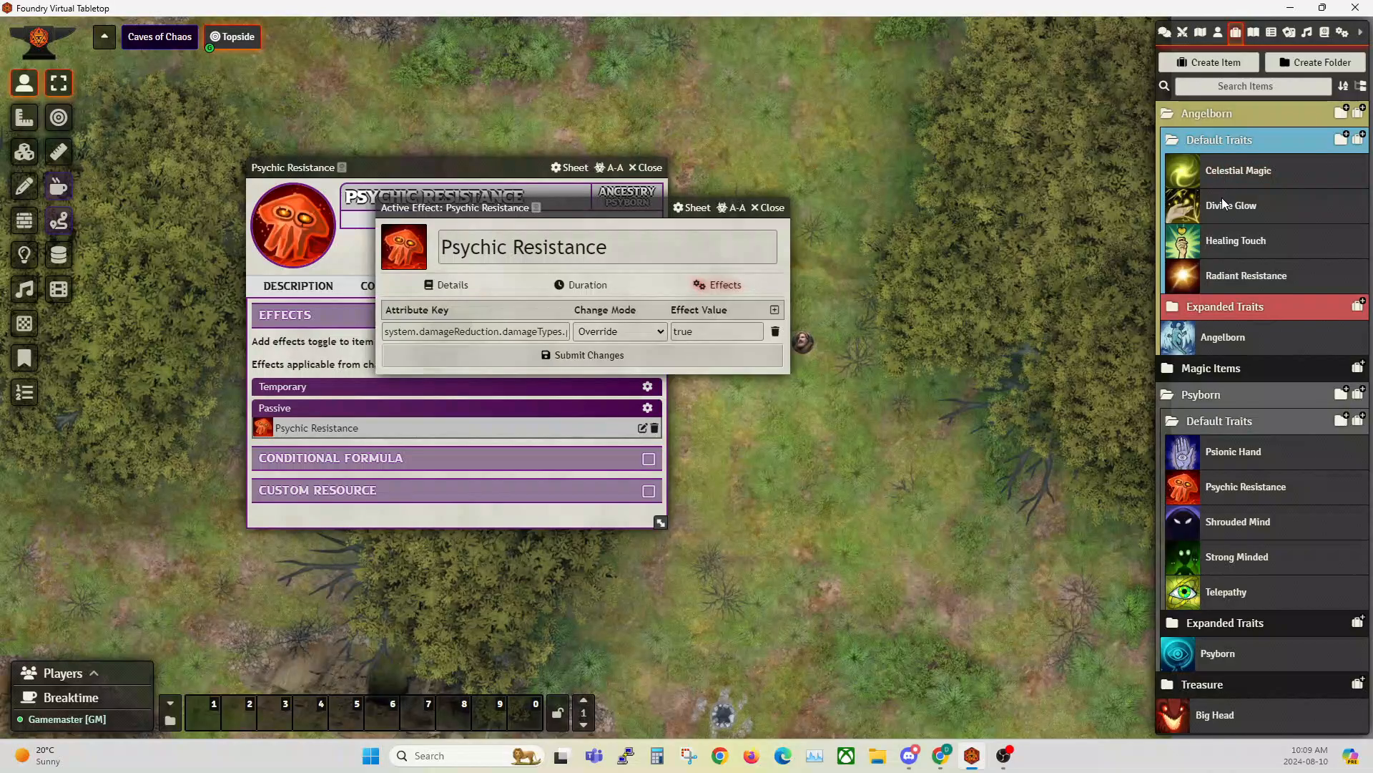
click(1234, 306)
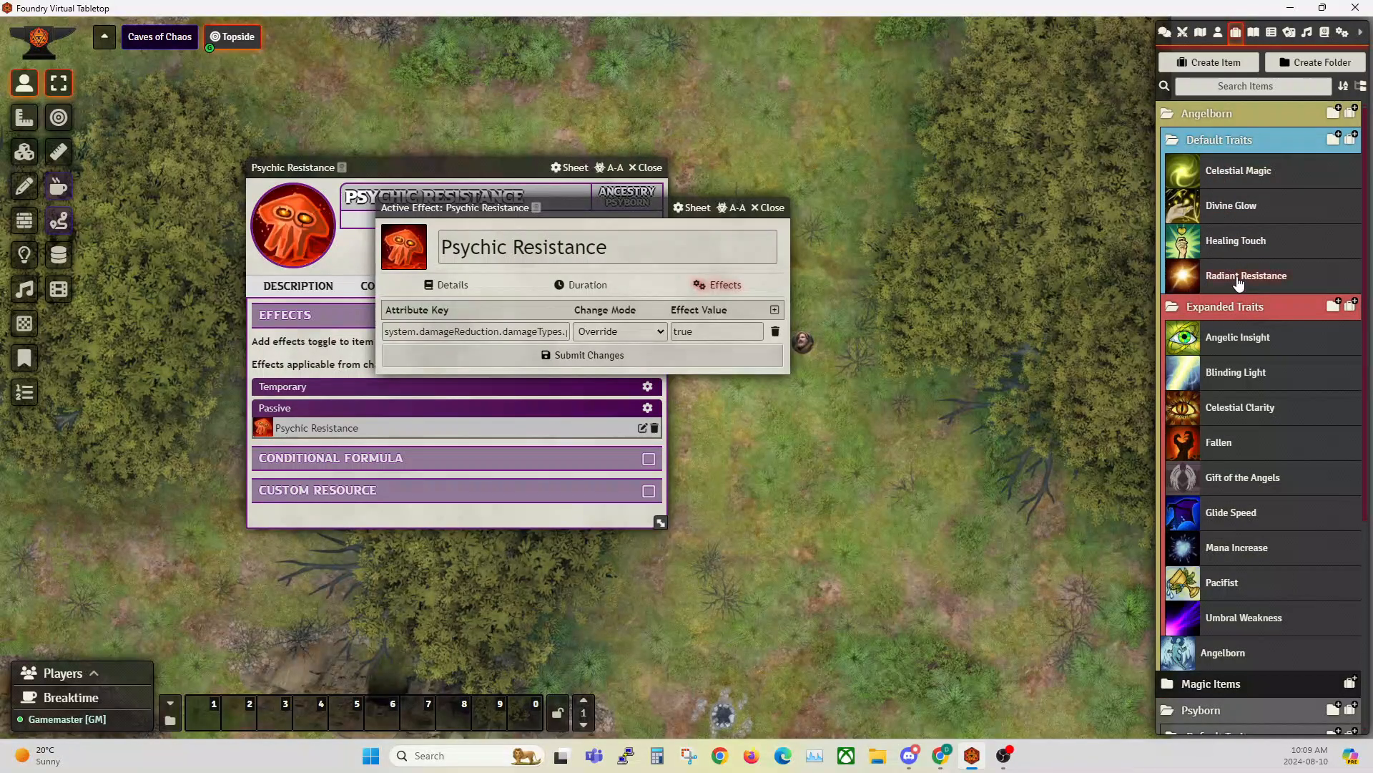
click(1240, 282)
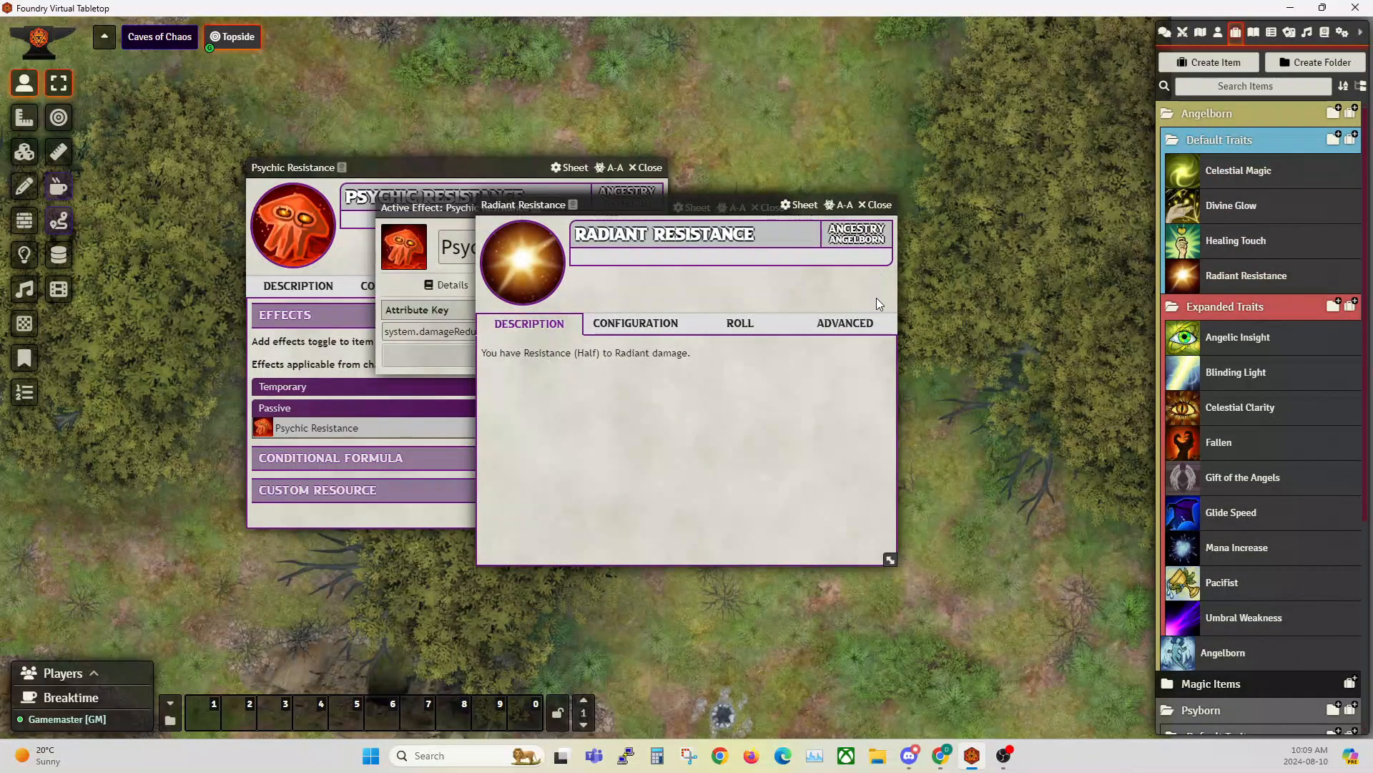
- Examine Radiant Resistance's passive effect and place its window beside the Psychic Resistance effect for comparison
click(847, 323)
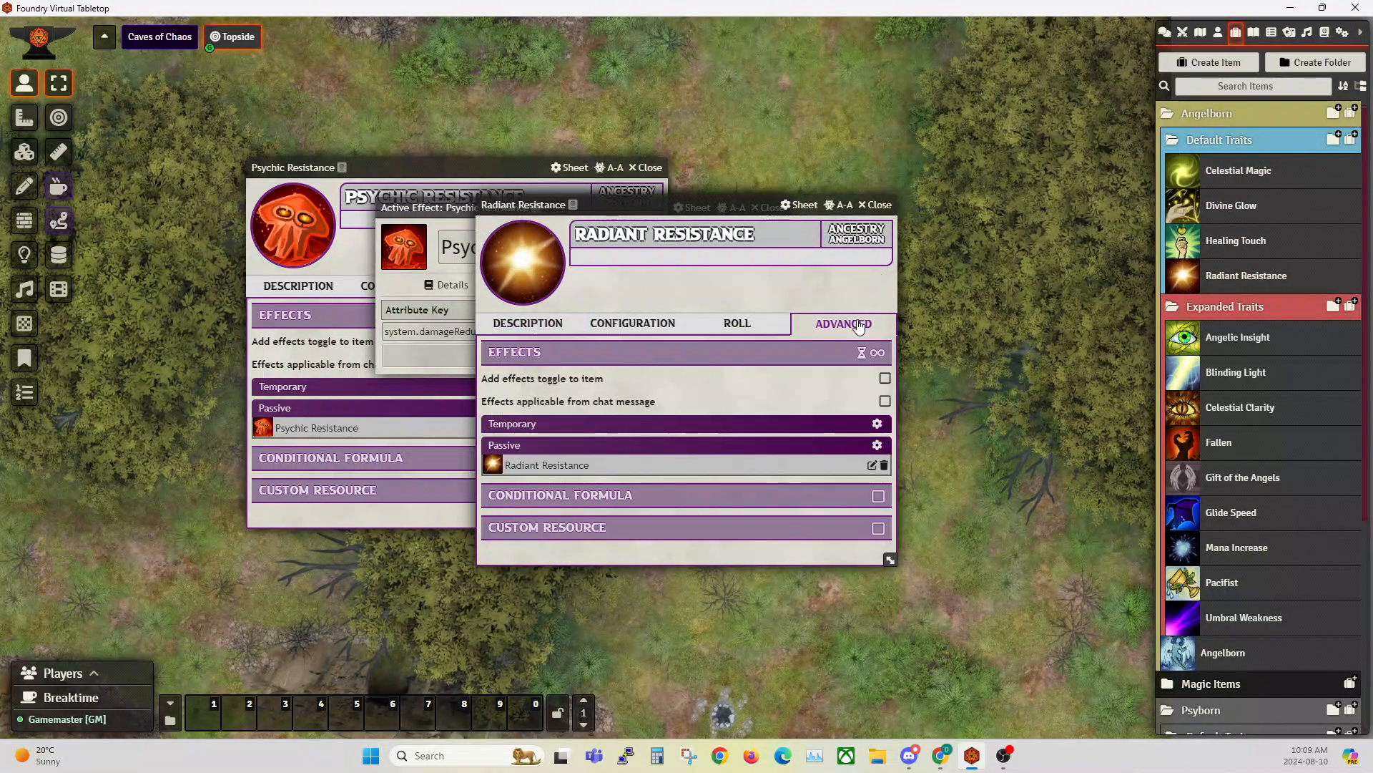
click(871, 465)
click(824, 282)
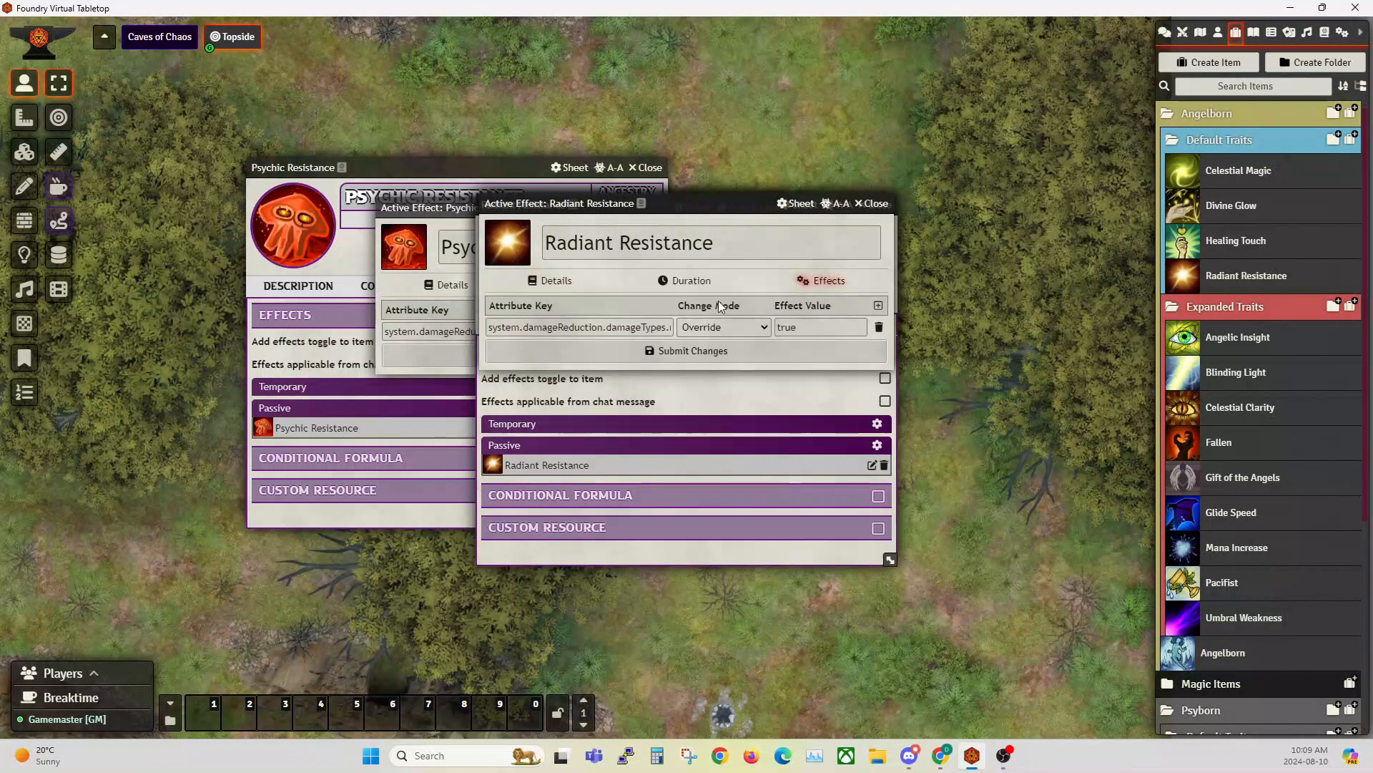
drag(505, 328, 675, 329)
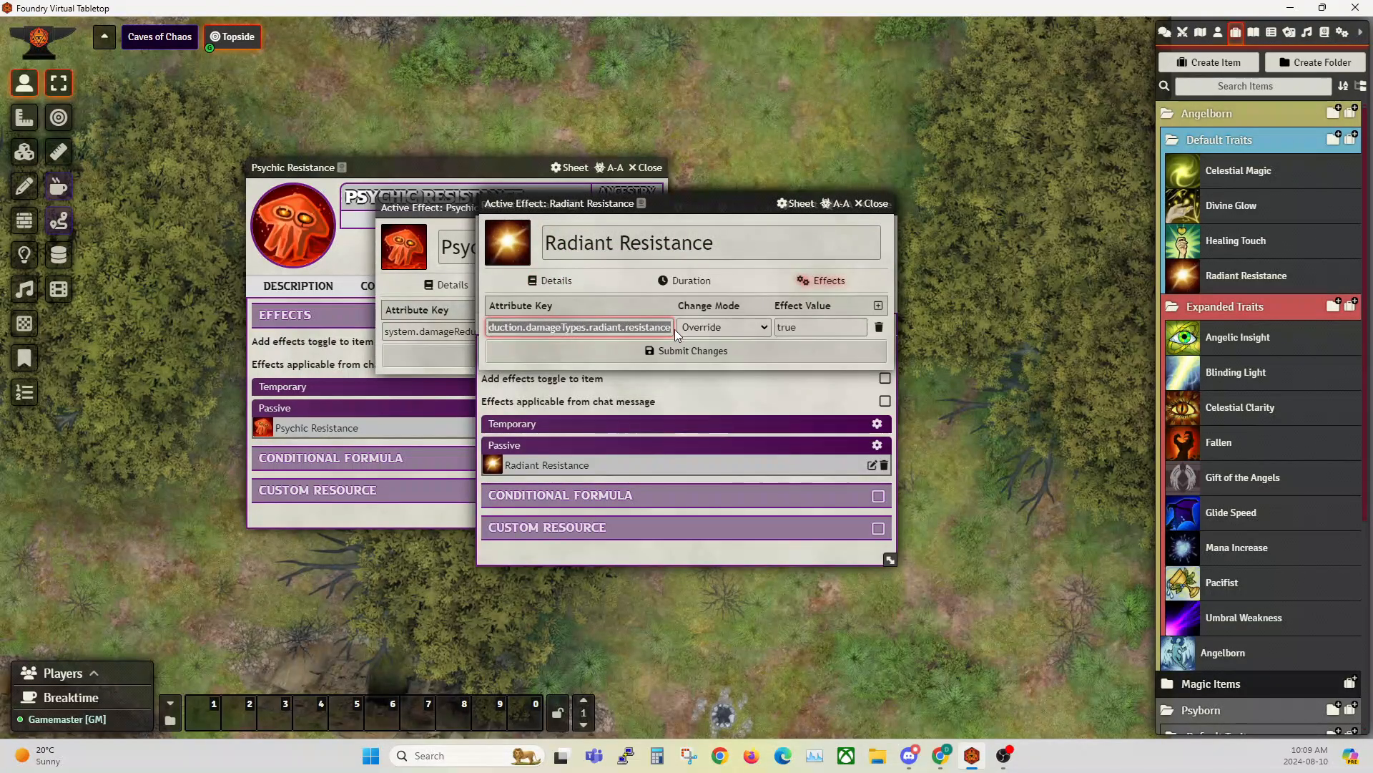
click(821, 328)
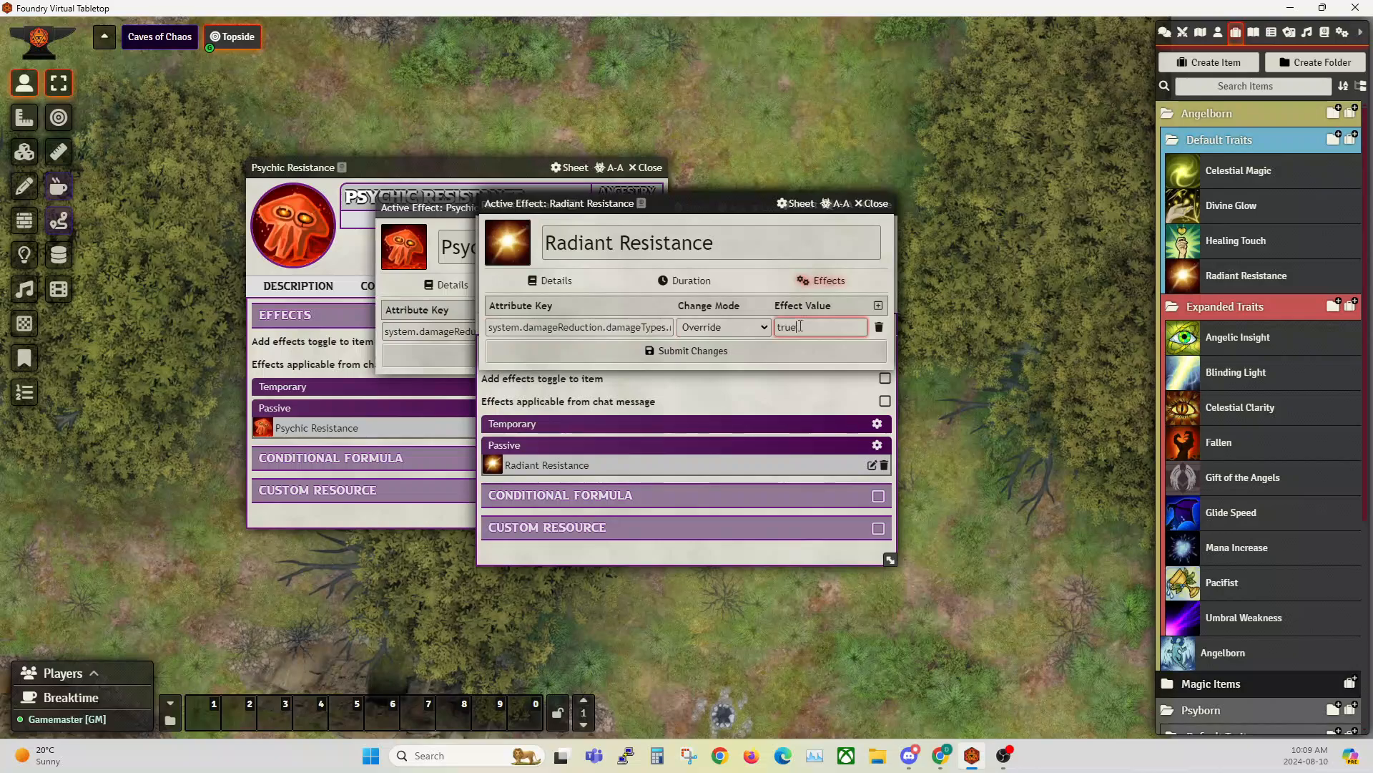
drag(680, 205, 799, 229)
drag(438, 207, 179, 198)
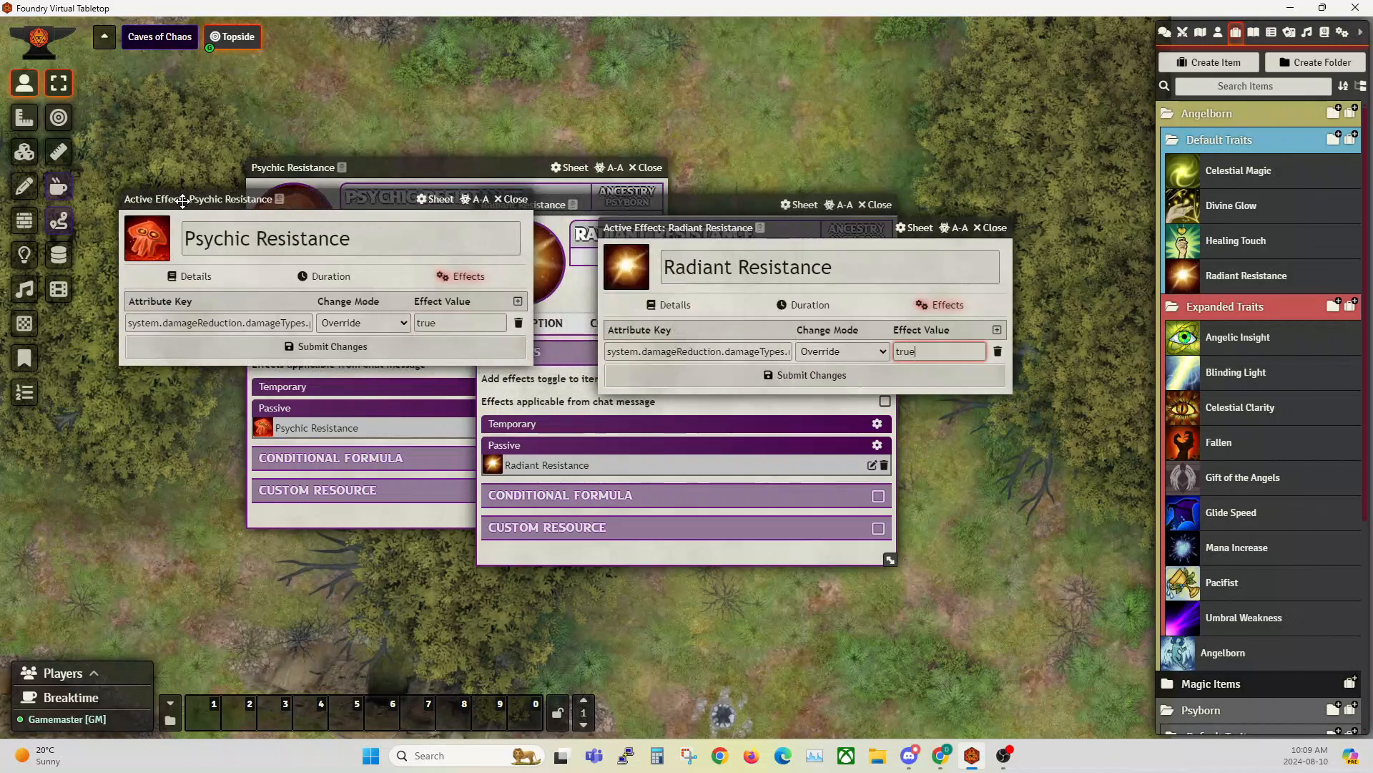
- Compare the ends of the Radiant Resistance and Psychic Resistance attribute keys, then close both effects and their trait sheets
drag(758, 359, 778, 352)
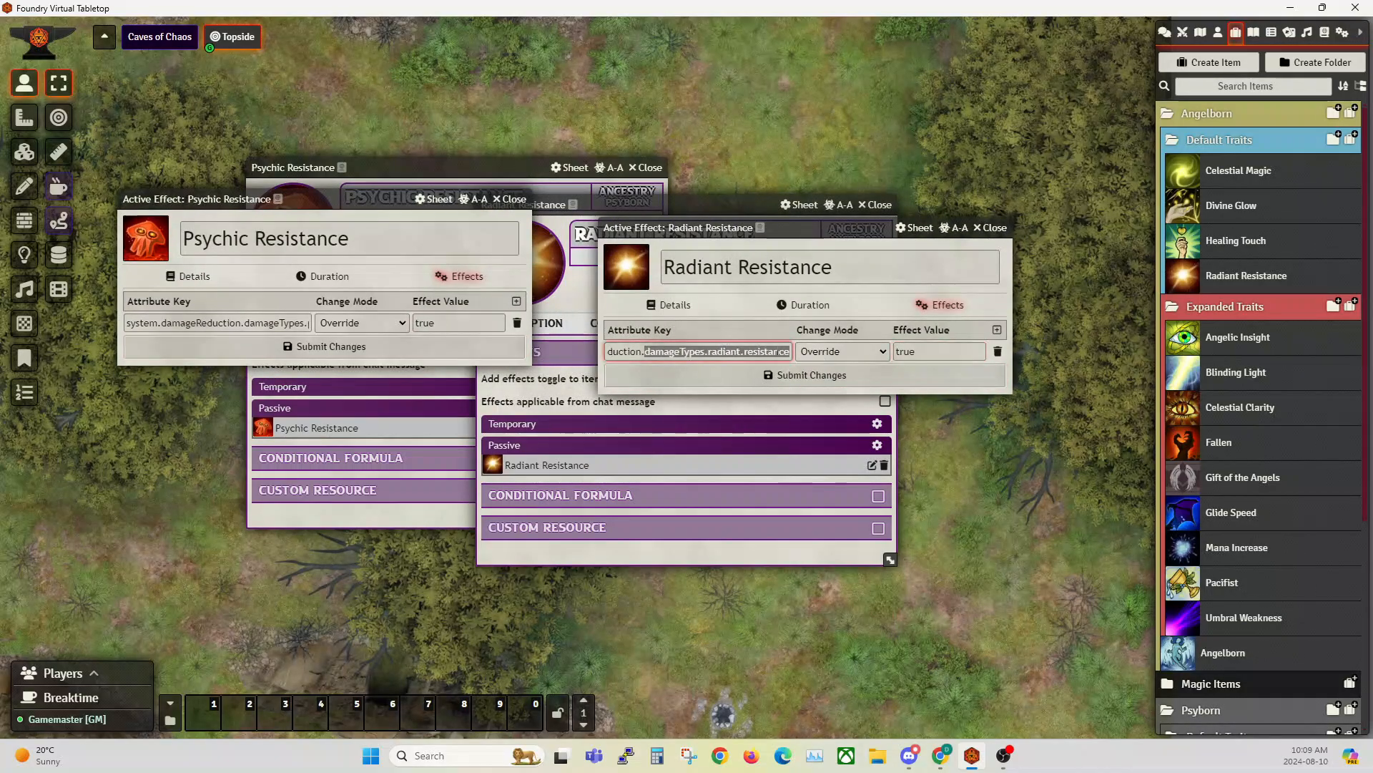
drag(263, 323, 336, 324)
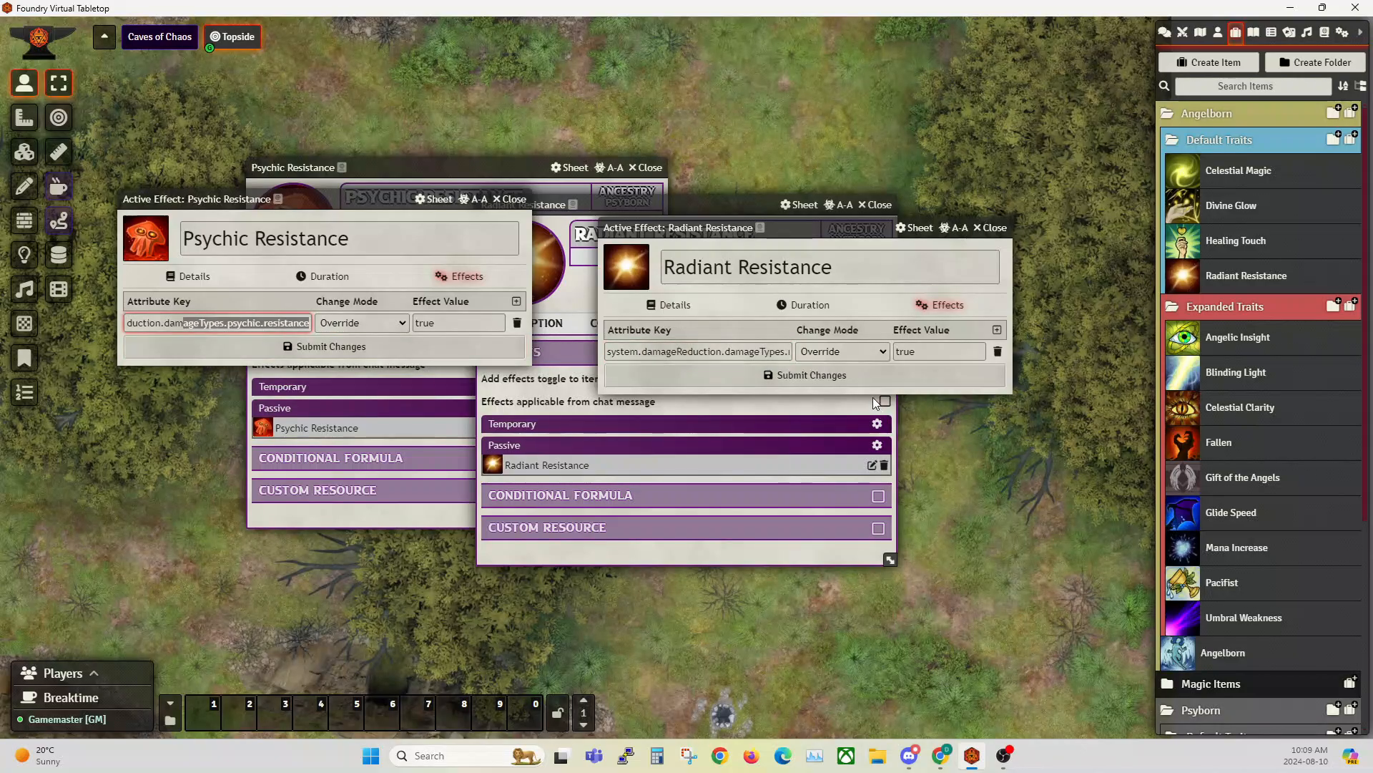
double_click(802, 228)
click(874, 204)
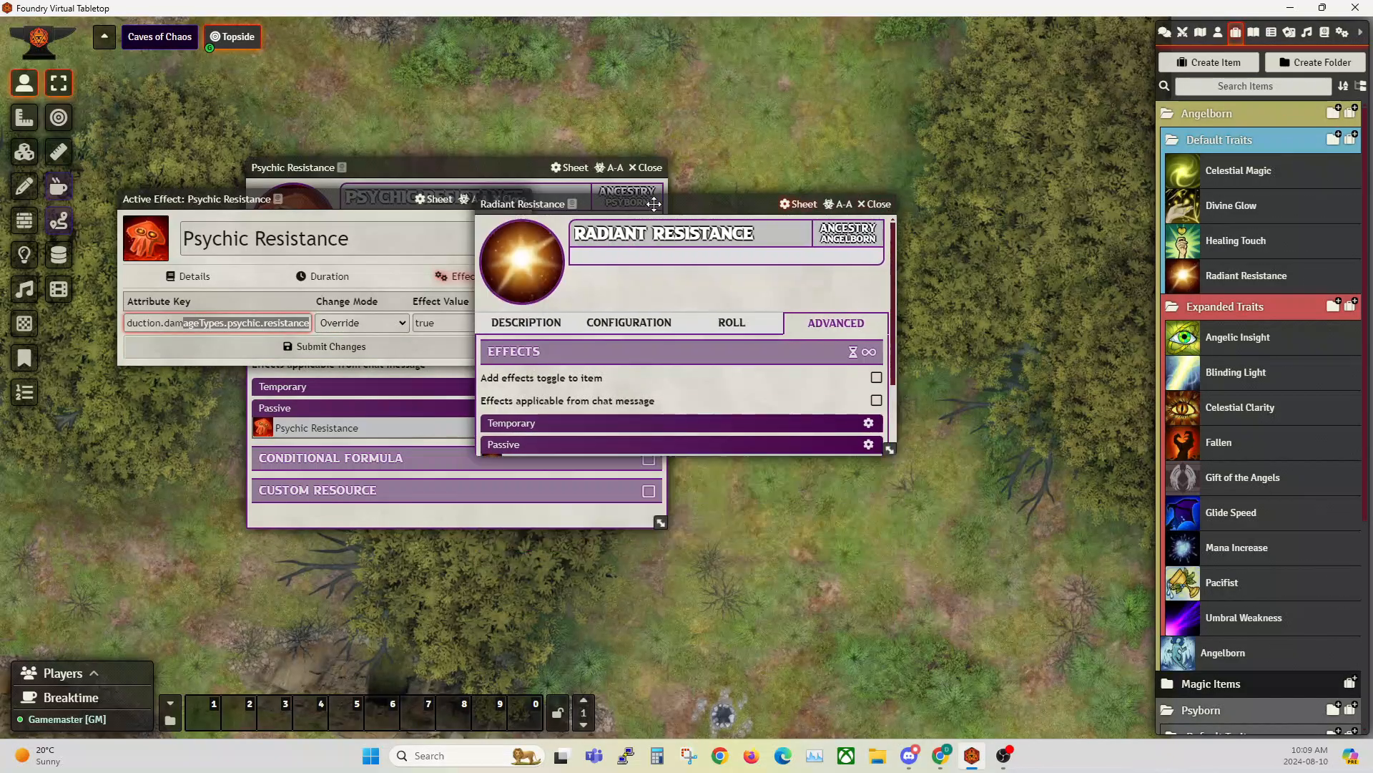
click(509, 198)
click(299, 288)
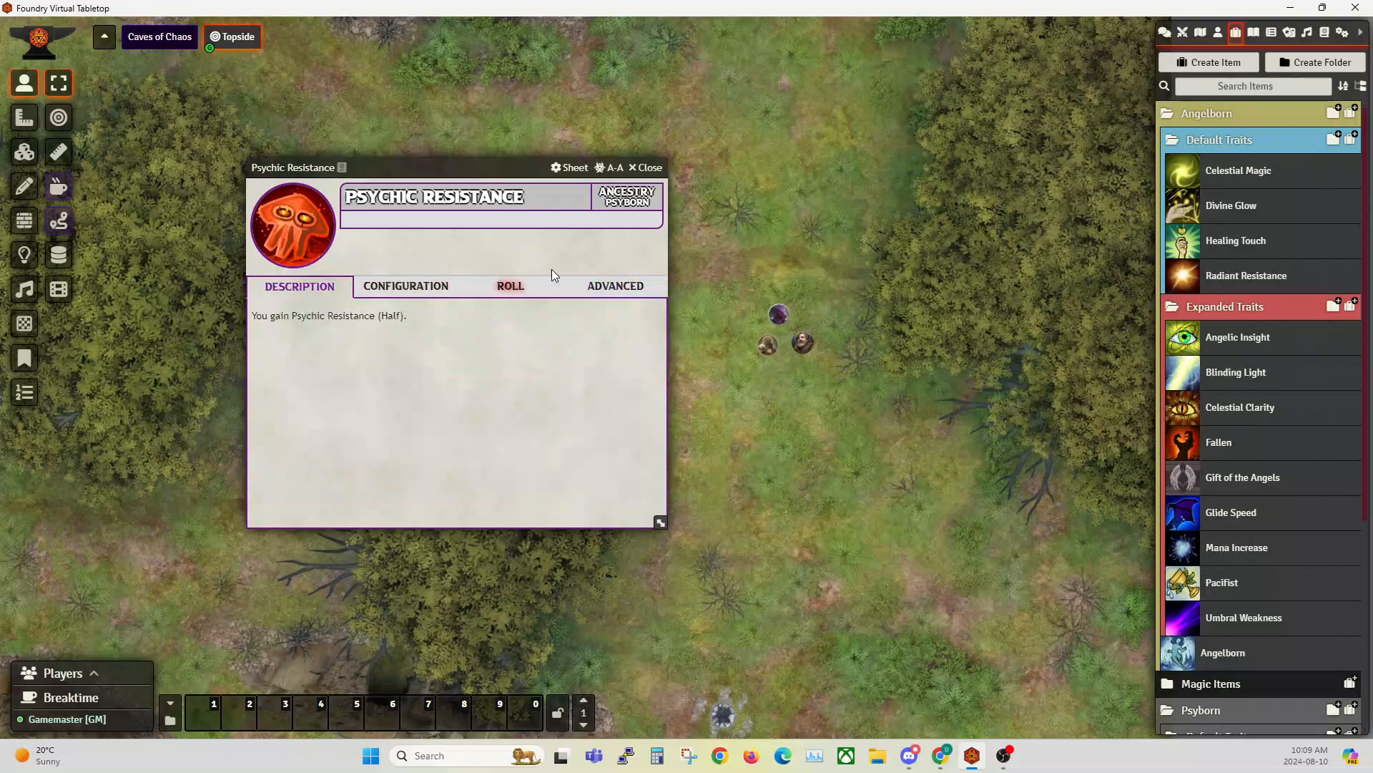
click(648, 168)
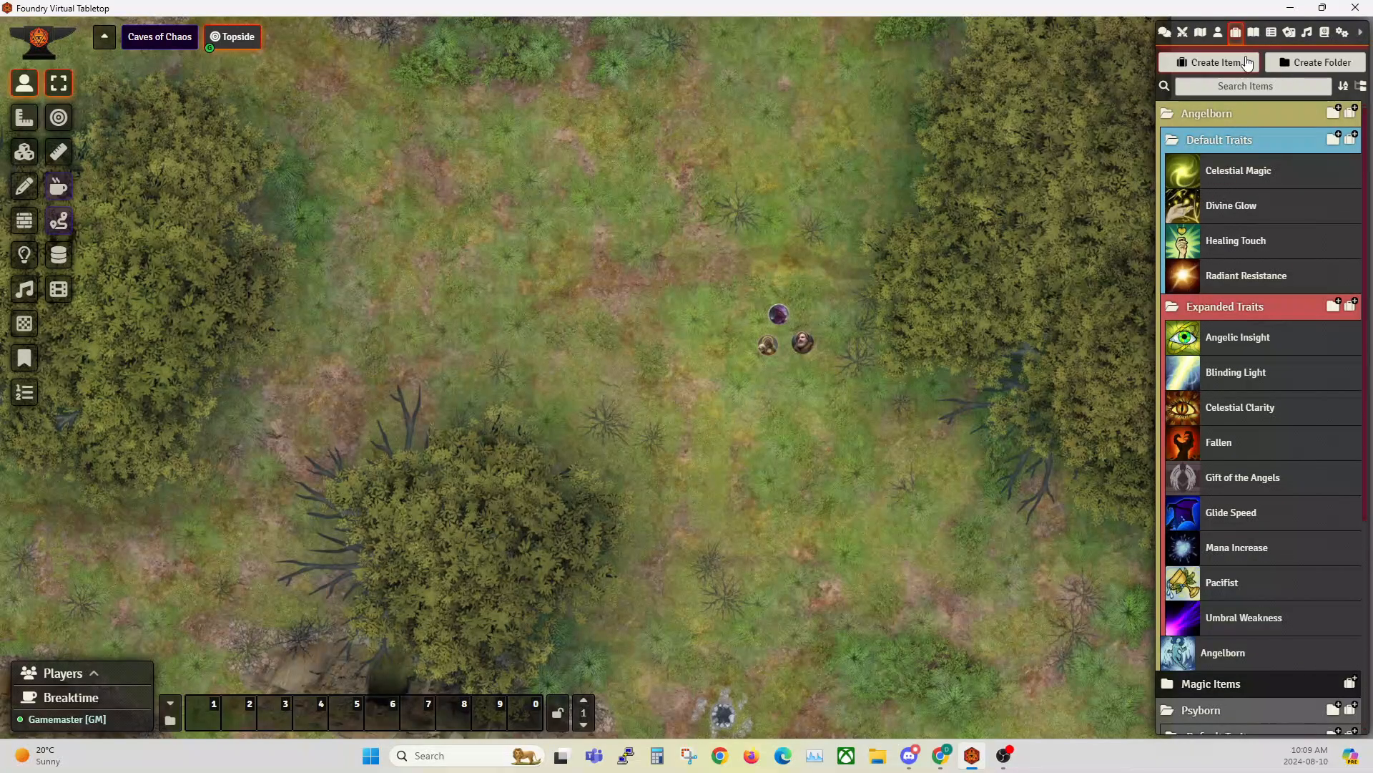
- Collapse the Angelborn folder and view the Psionic Hand and Telepathy traits in Psyborn's Default Traits
click(1217, 113)
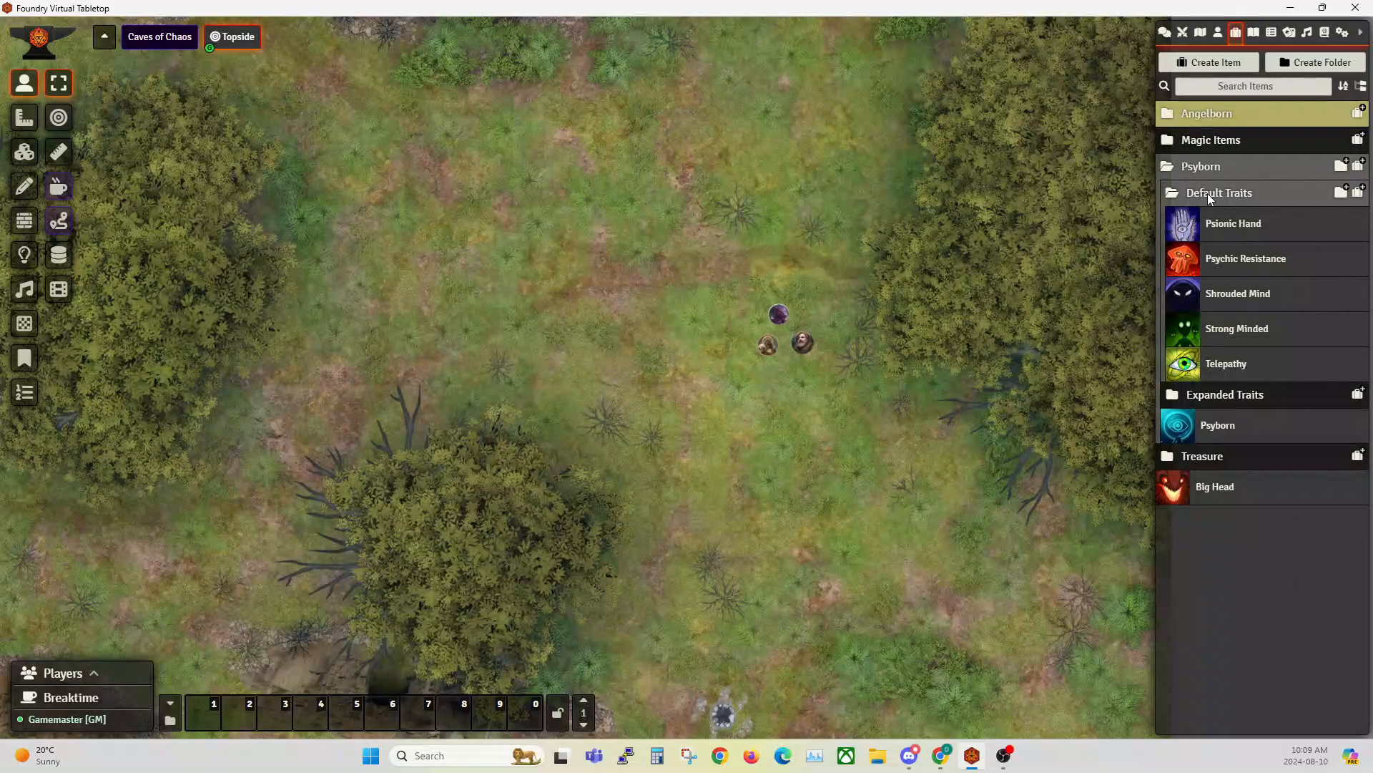
click(1230, 226)
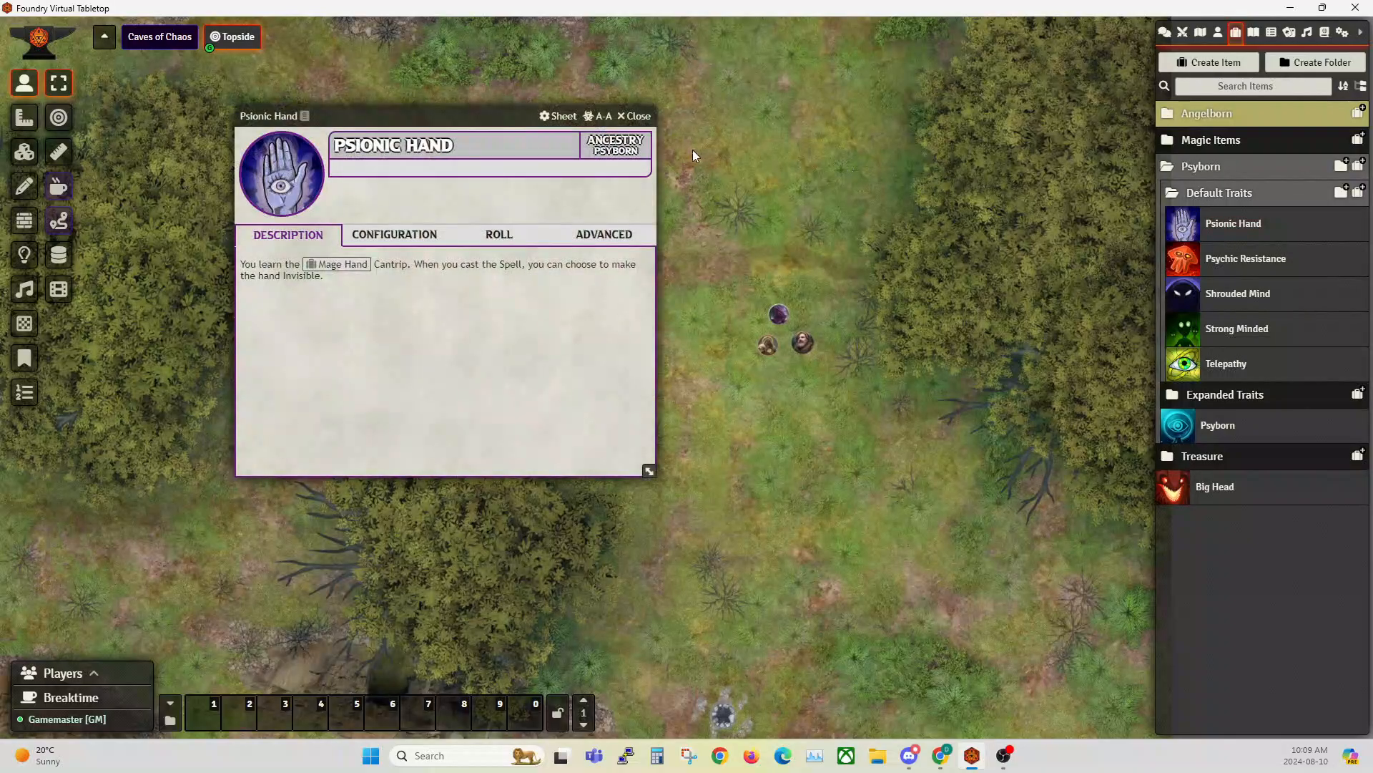
click(1223, 367)
click(878, 205)
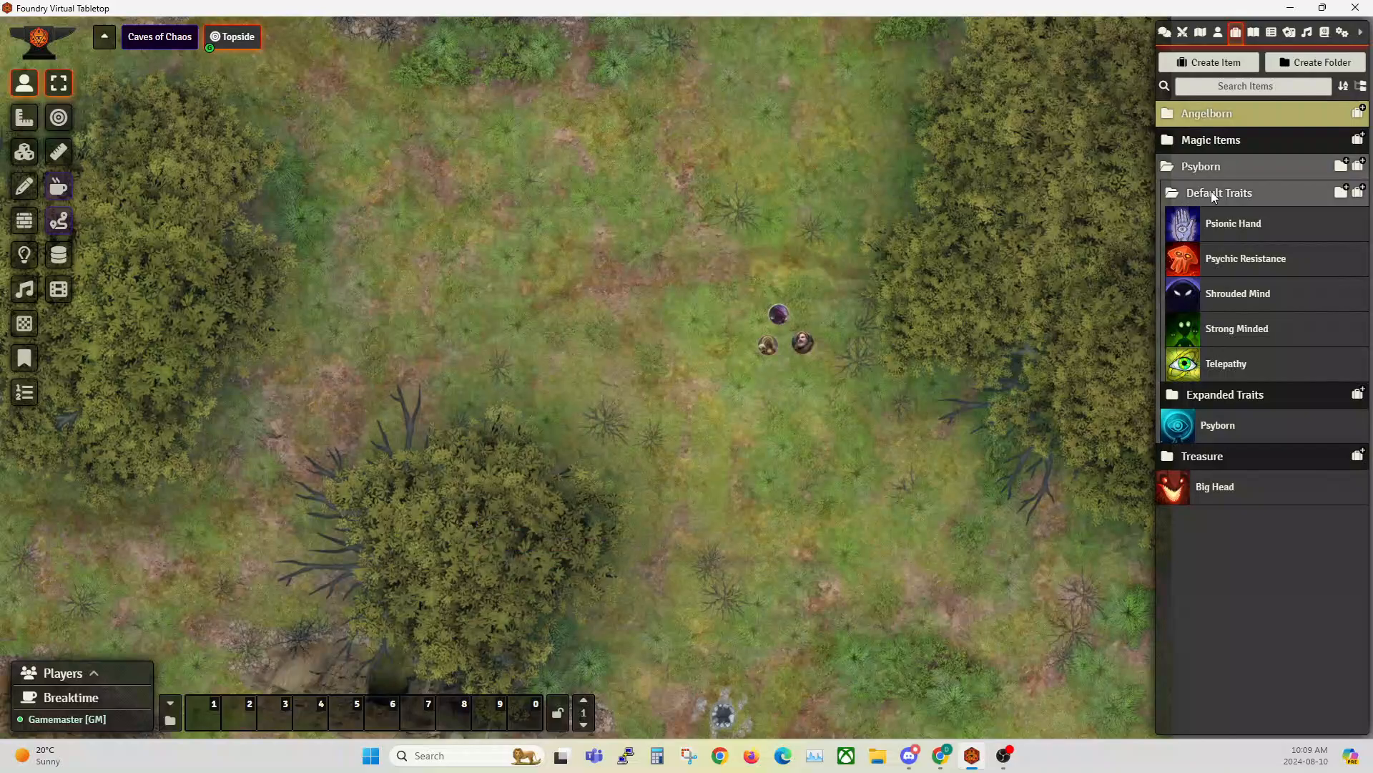
- Browse Psyborn's Expanded Traits, collapse both of its trait folders, and view the Psyborn ancestry sheet
click(1212, 194)
click(1219, 222)
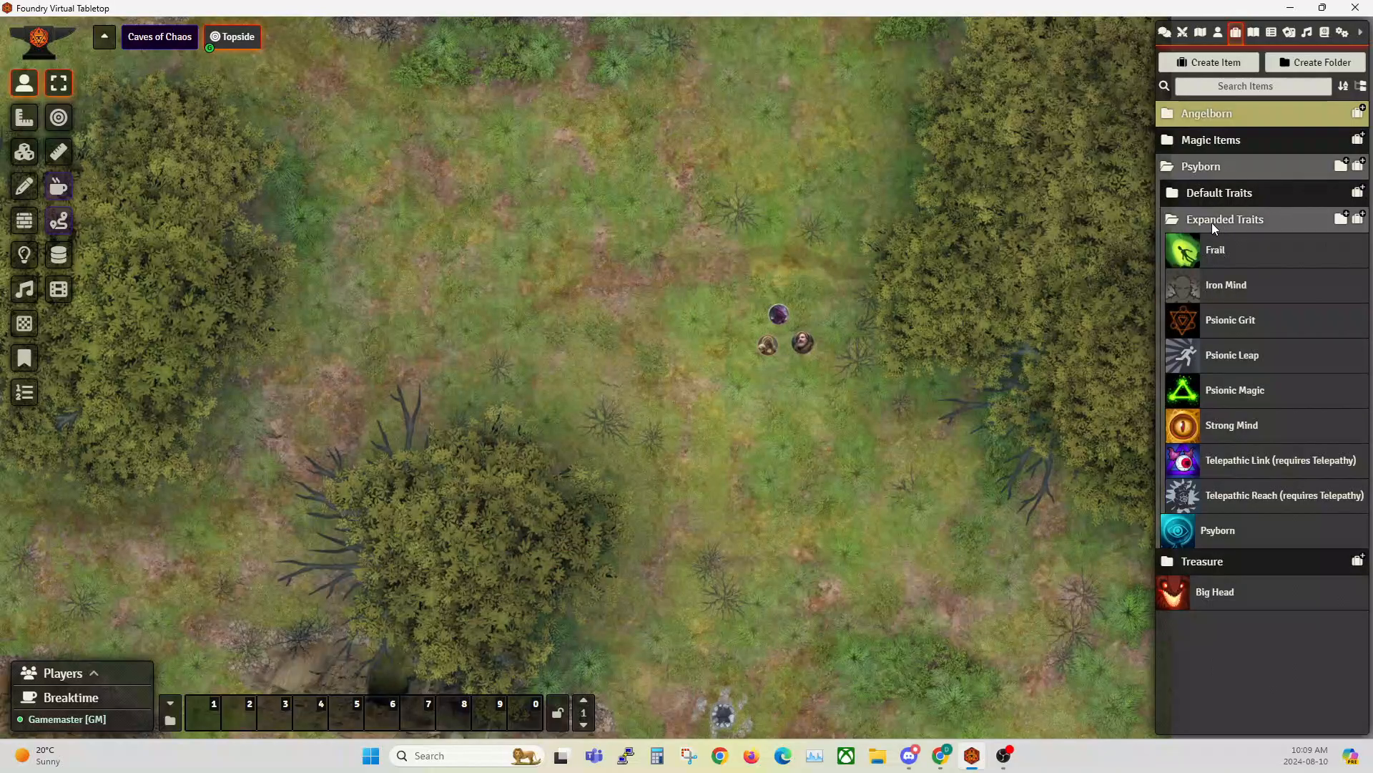
click(1213, 228)
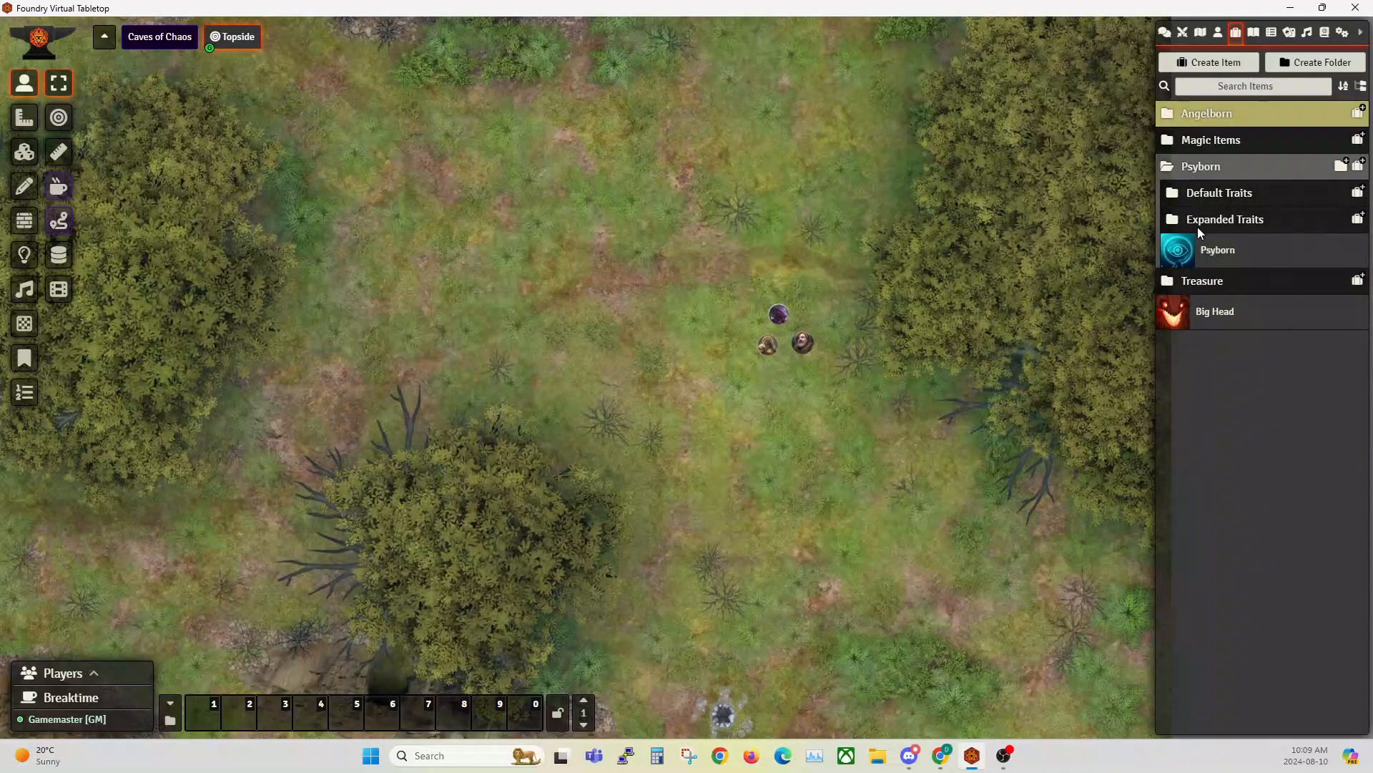
click(1221, 261)
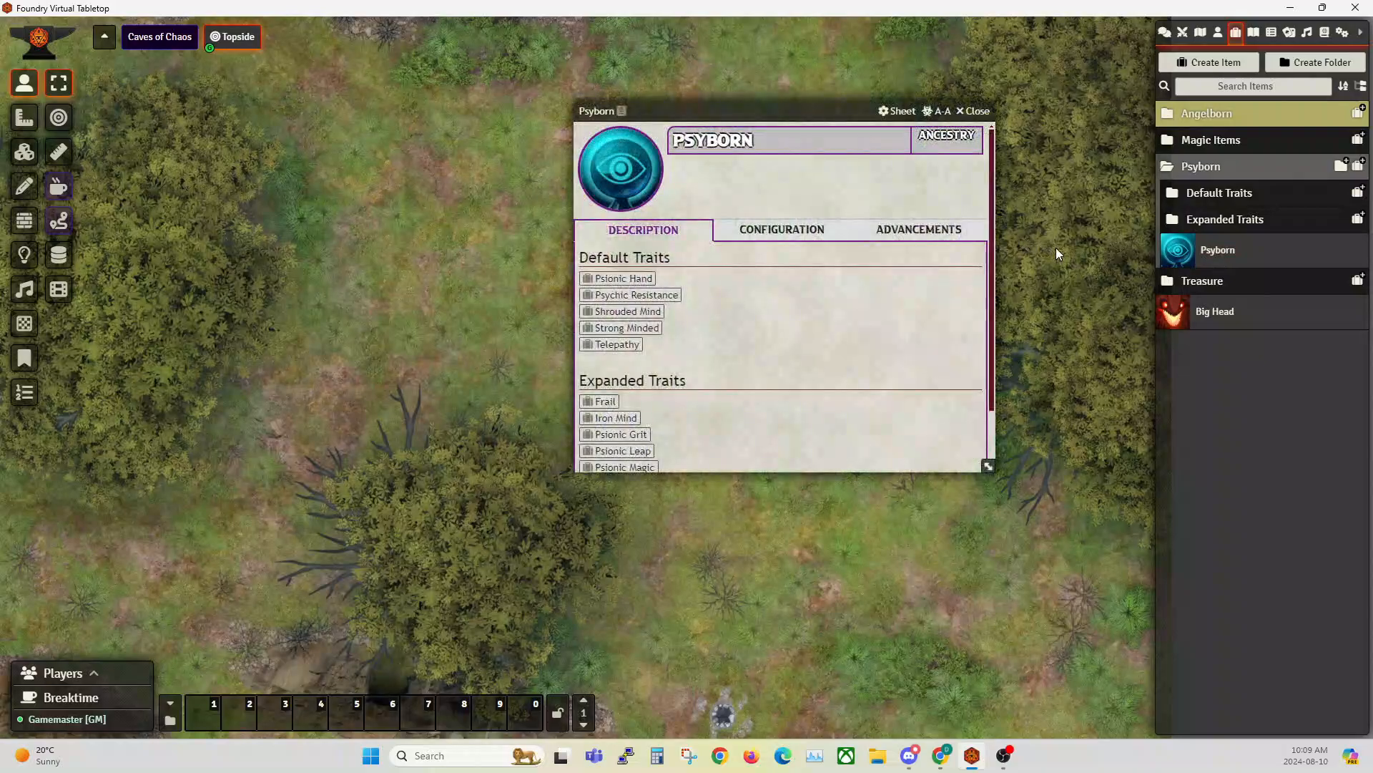
click(973, 111)
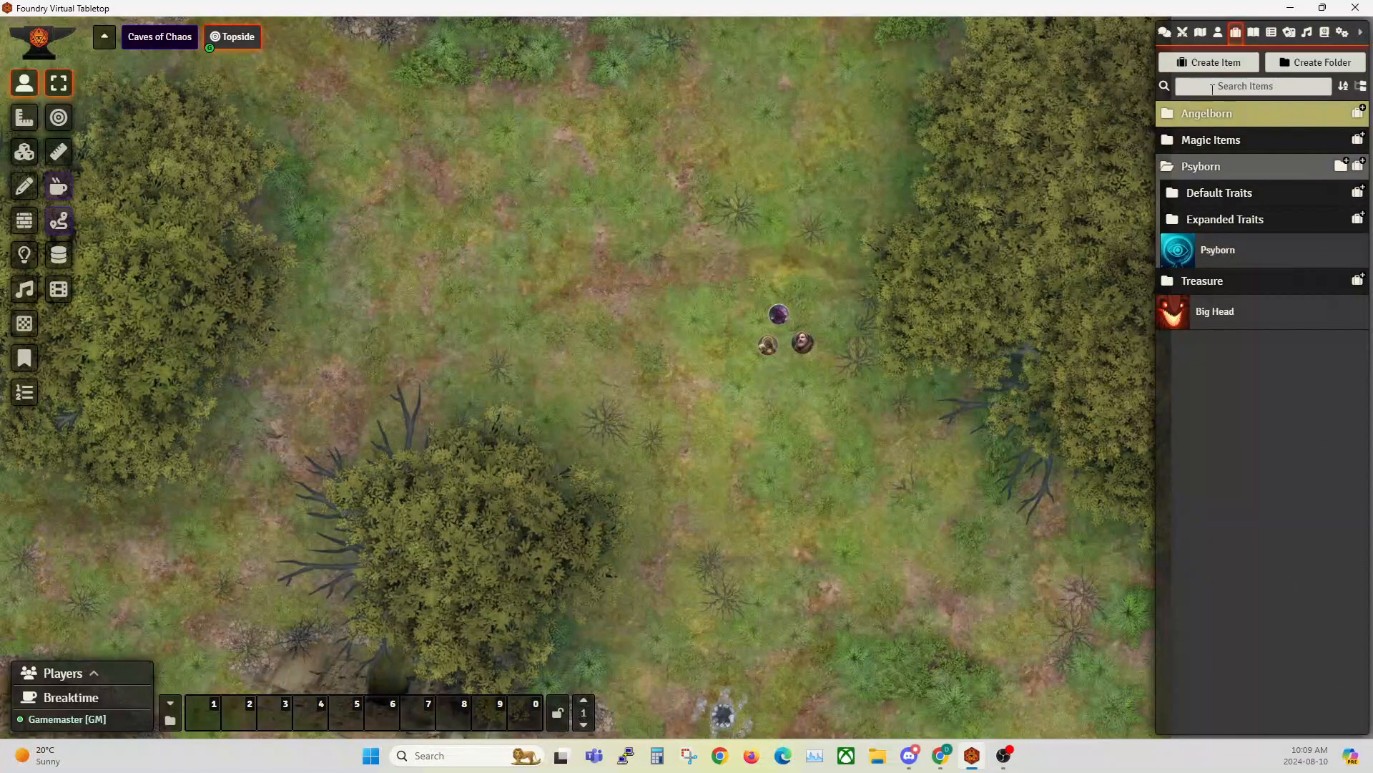
- Create a new item of type Ancestry named Goblin
click(1212, 63)
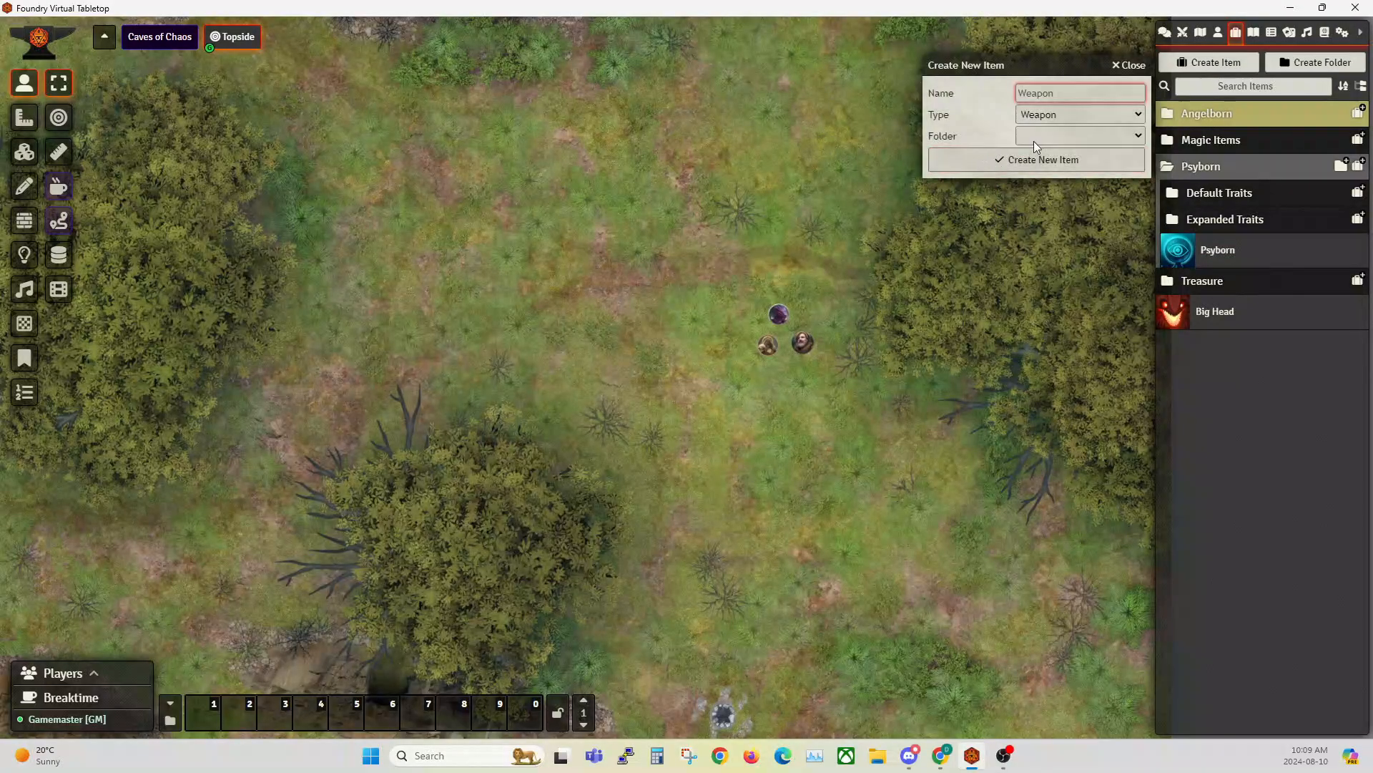
click(1045, 114)
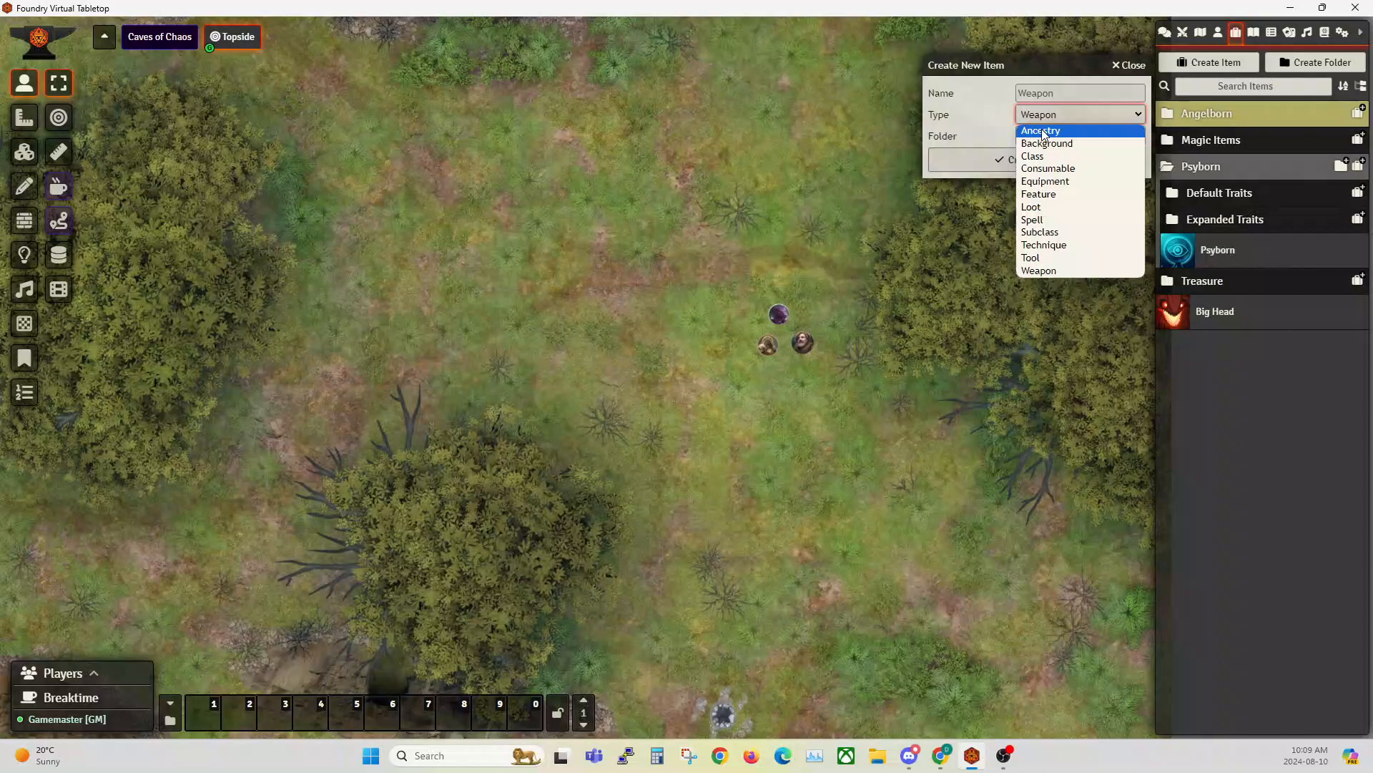
click(1044, 129)
drag(1042, 68, 427, 209)
click(442, 232)
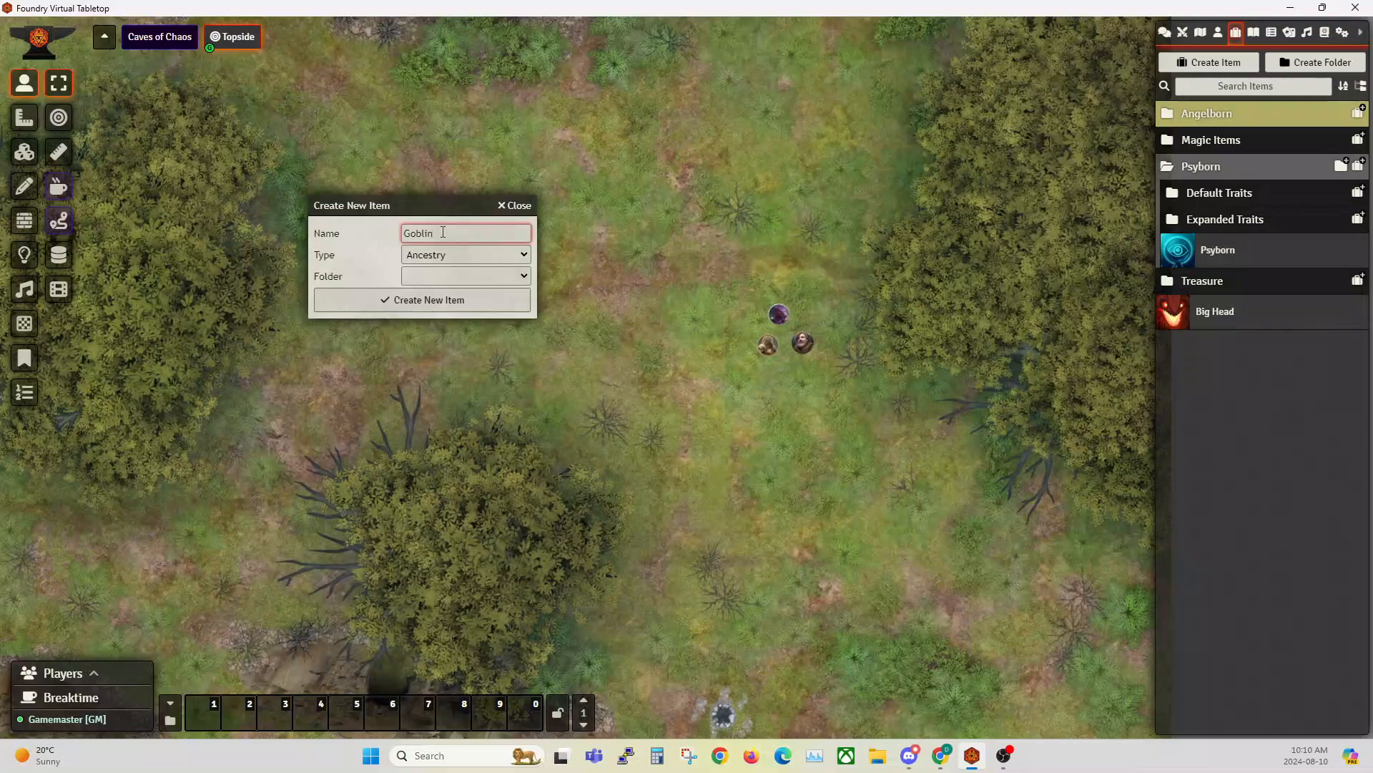
text(Goblin)
click(432, 300)
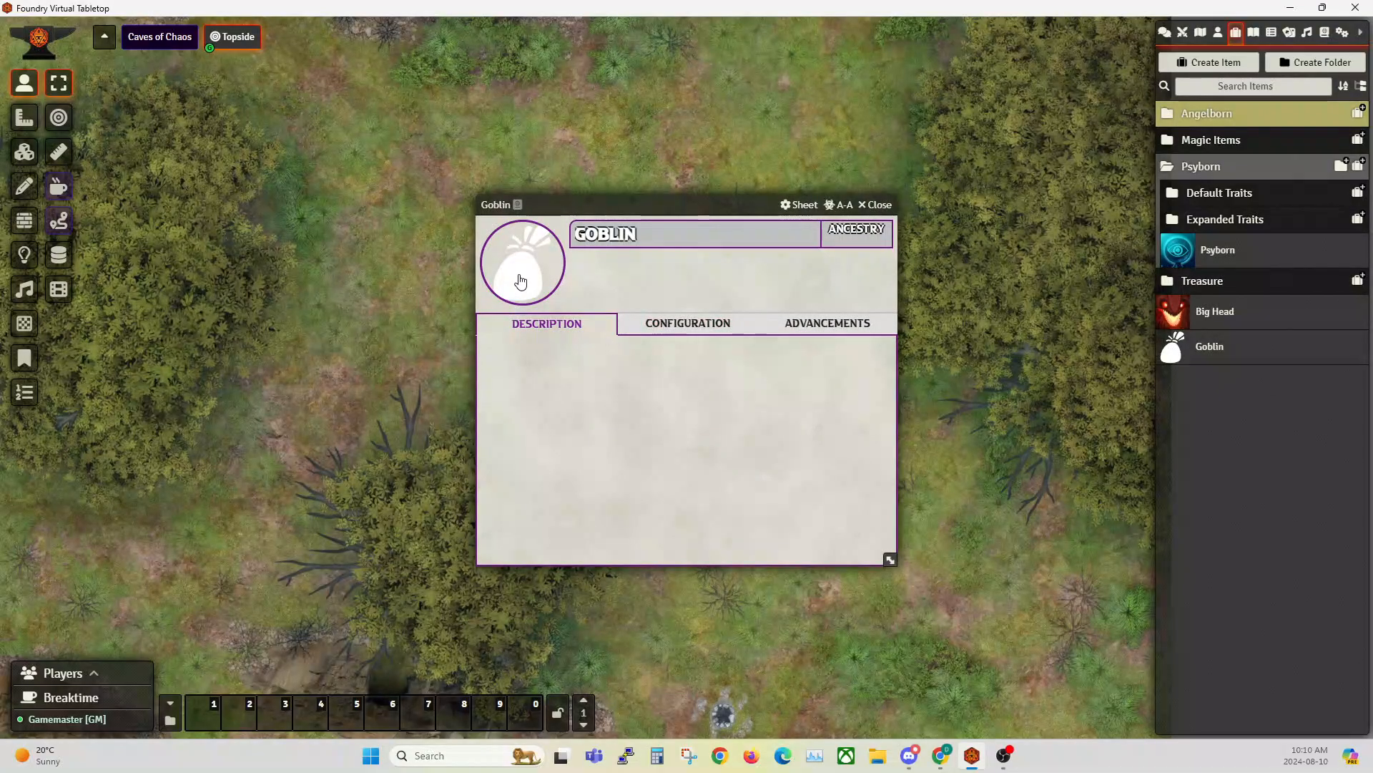
- Set the Goblin ancestry's image to mouth-teeth-human.webp from icons/creatures/abilities and close its sheet
click(520, 281)
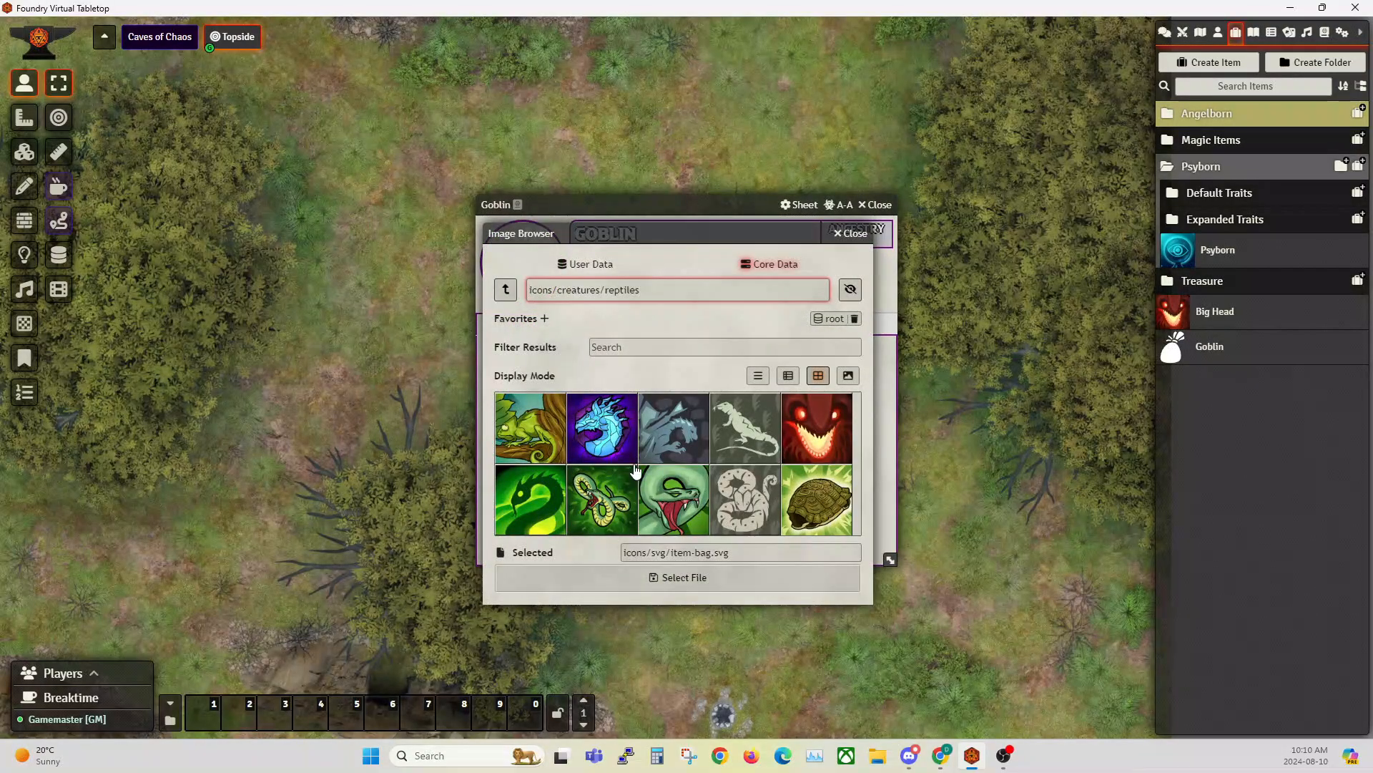
click(503, 287)
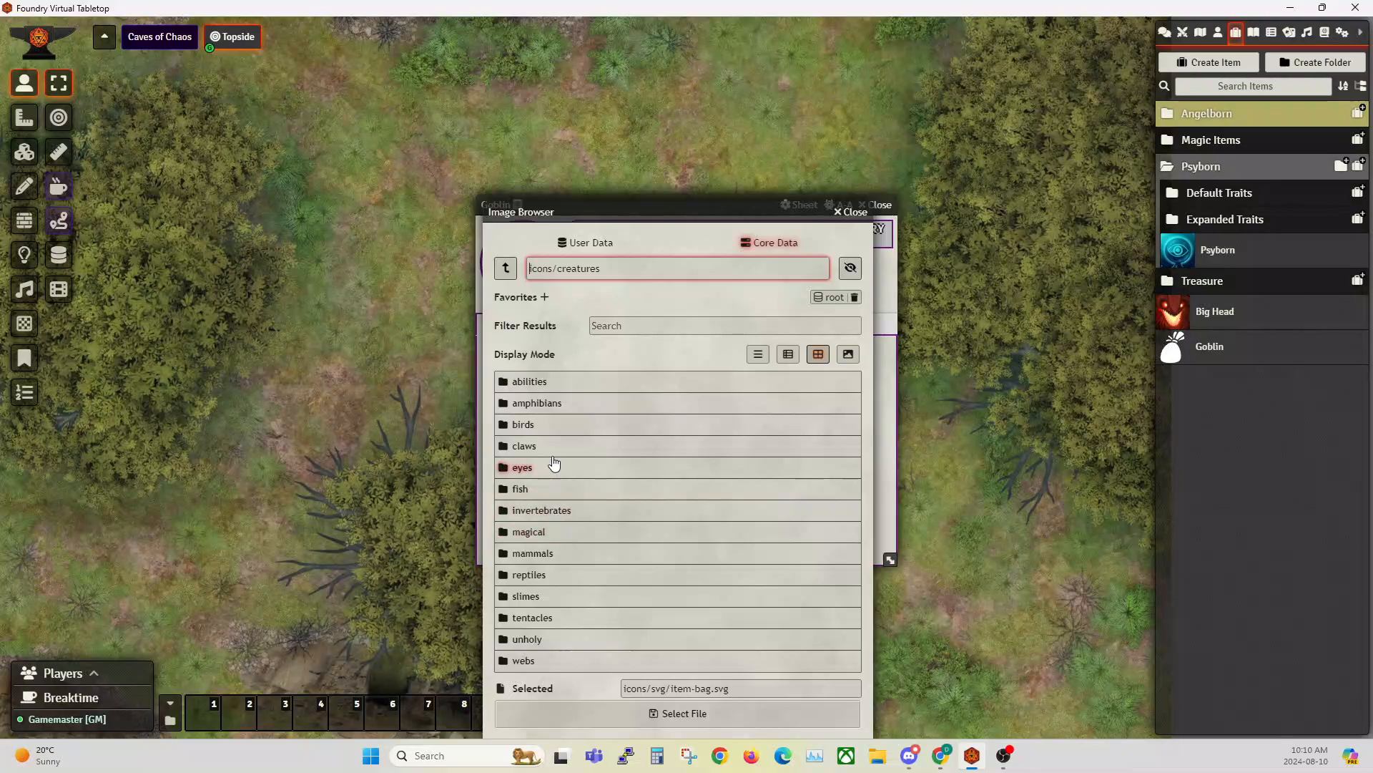
click(538, 384)
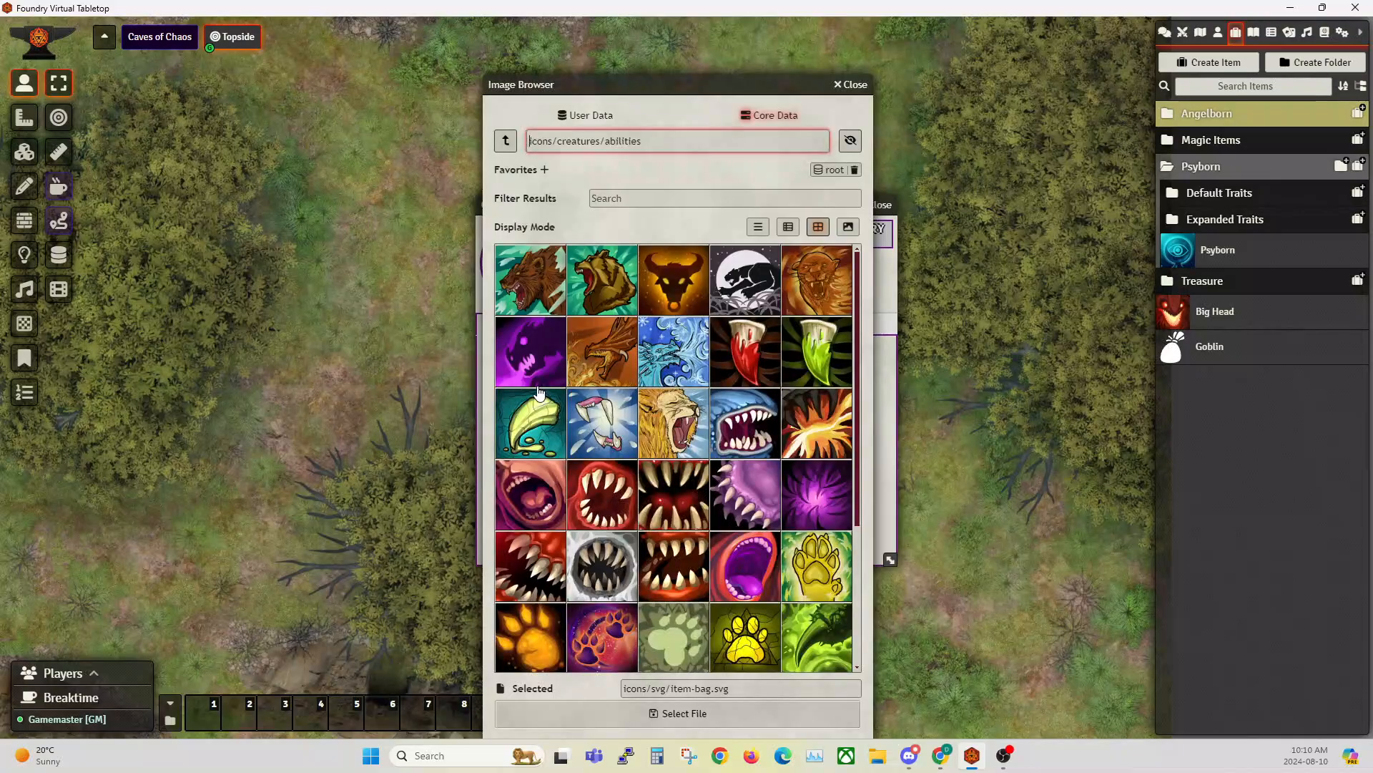
click(544, 492)
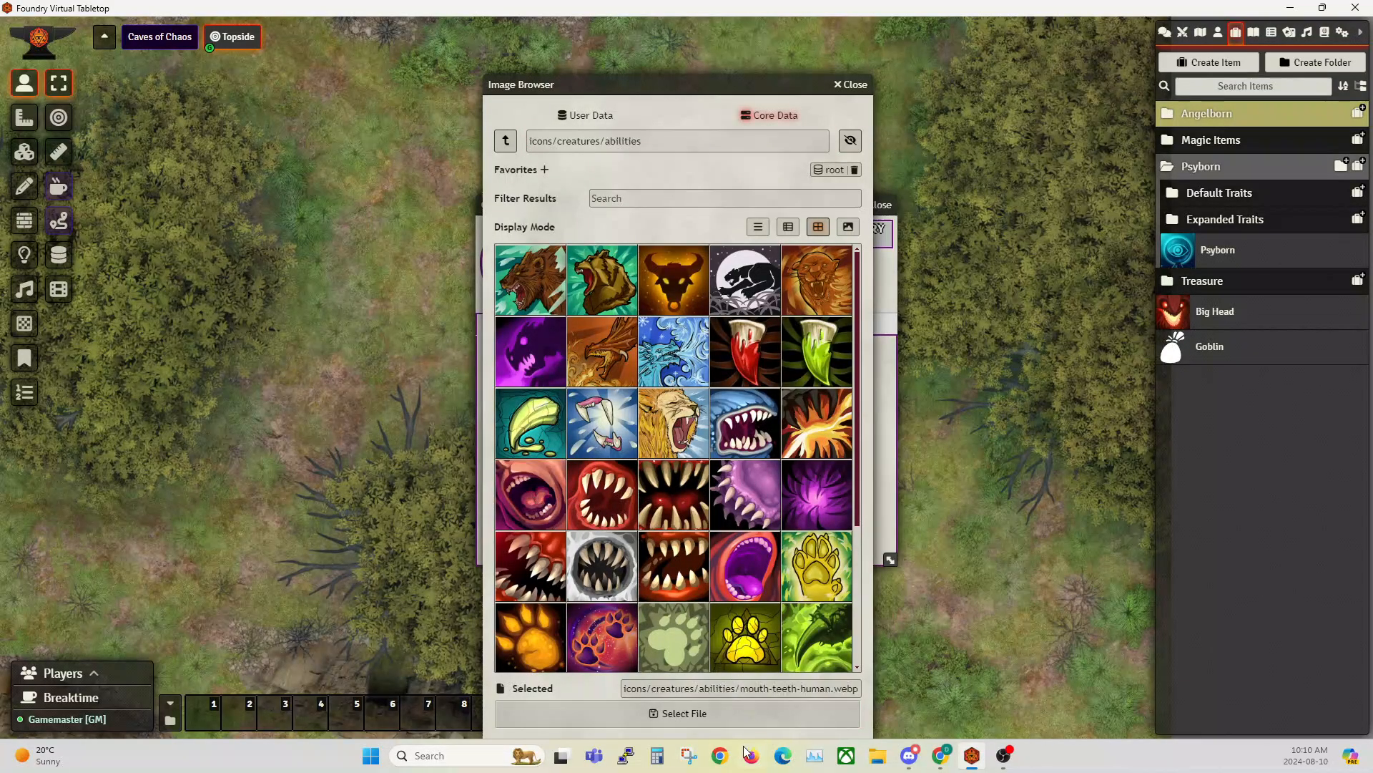
click(699, 717)
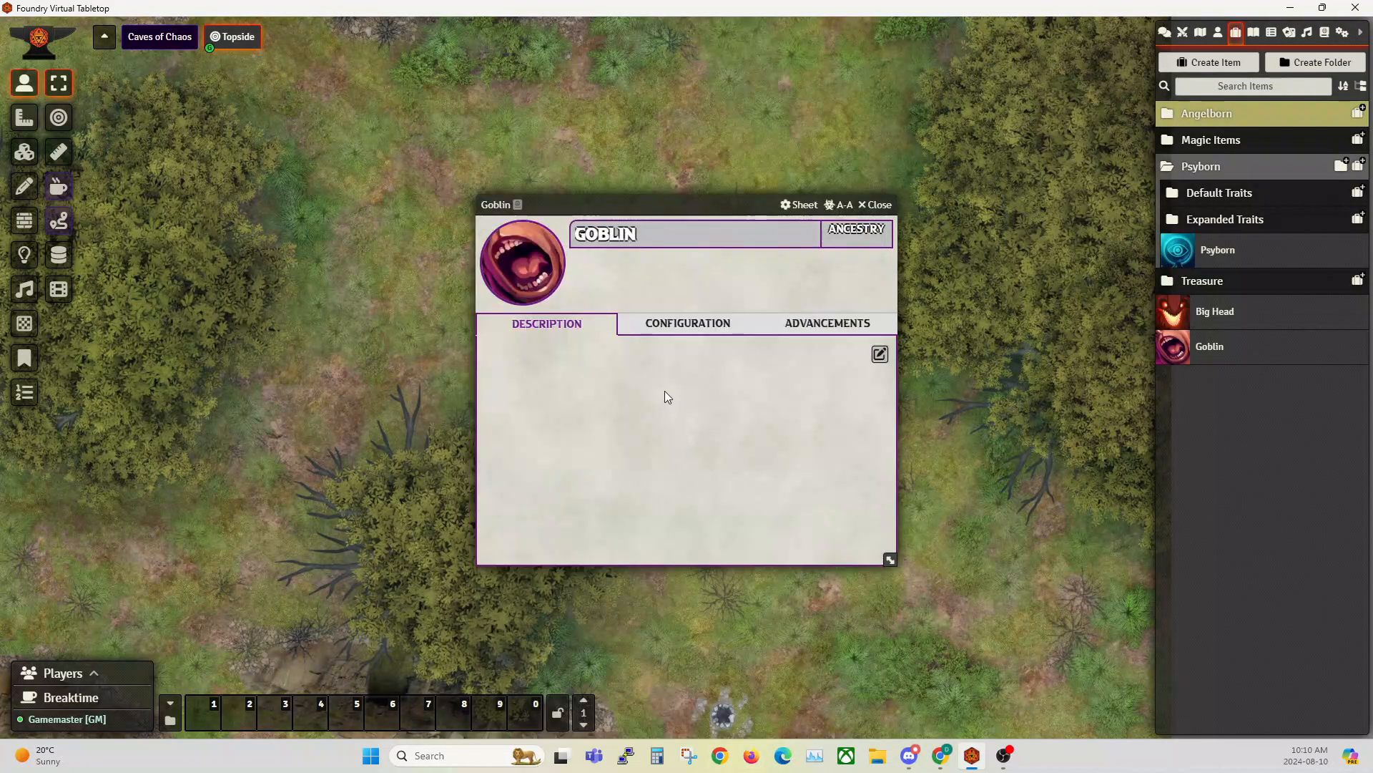
click(876, 204)
- Reopen the Goblin ancestry and look through its configuration, advancements and description
click(1212, 350)
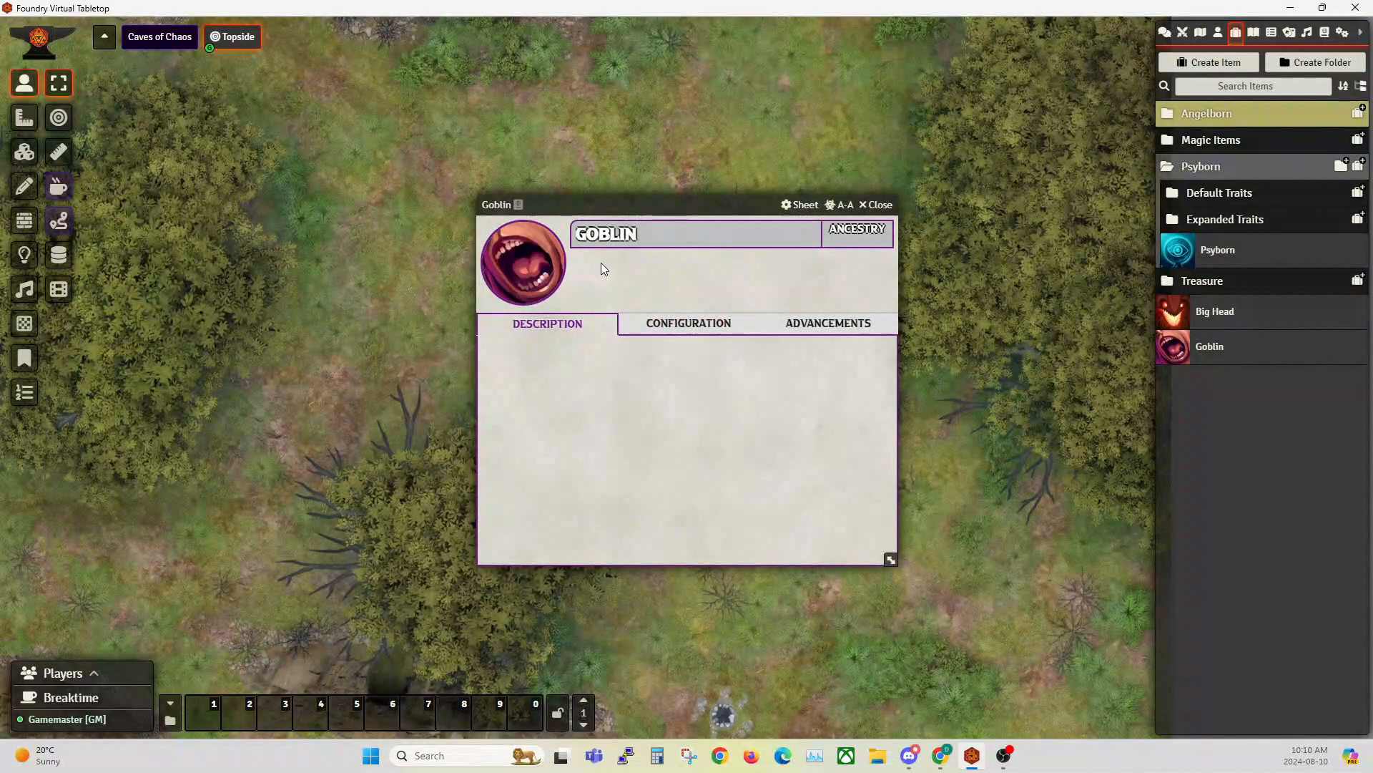
click(677, 330)
click(829, 323)
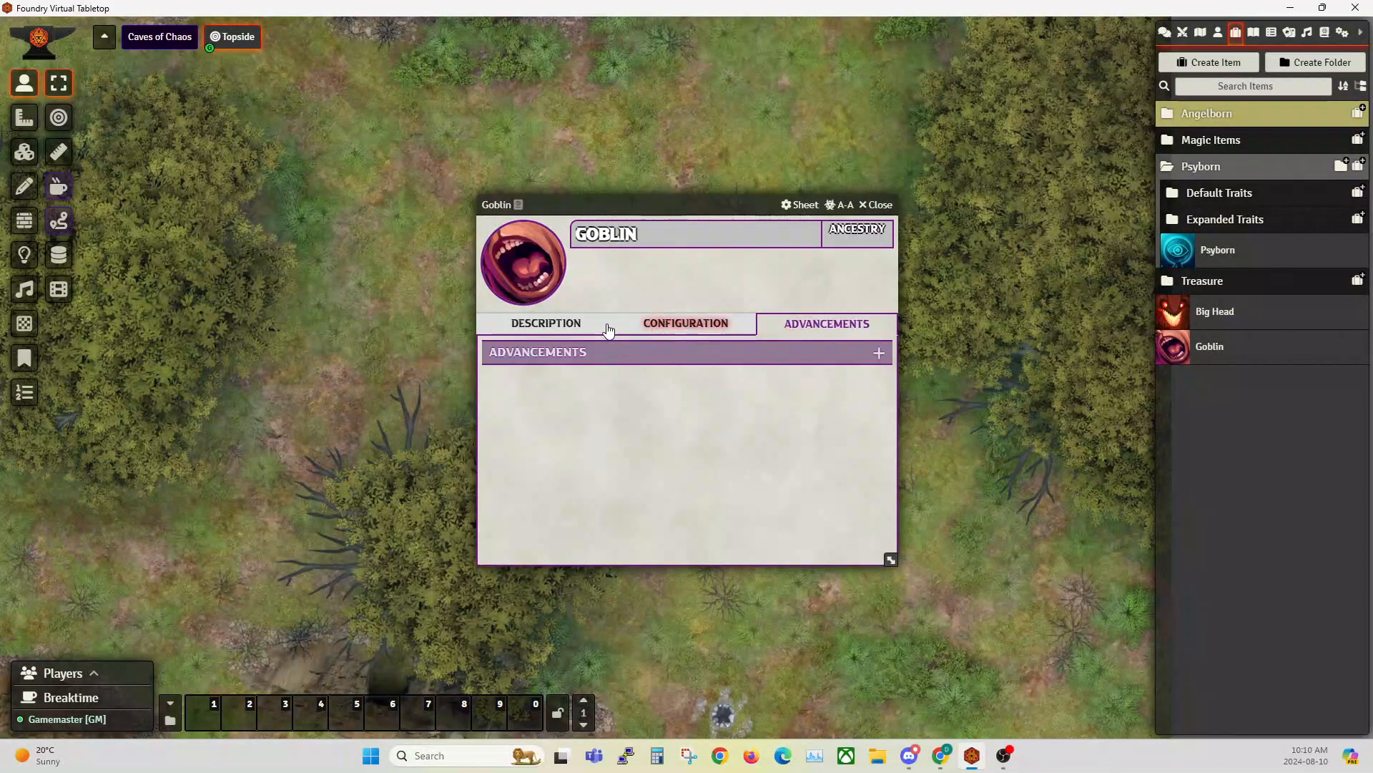
click(603, 327)
click(880, 205)
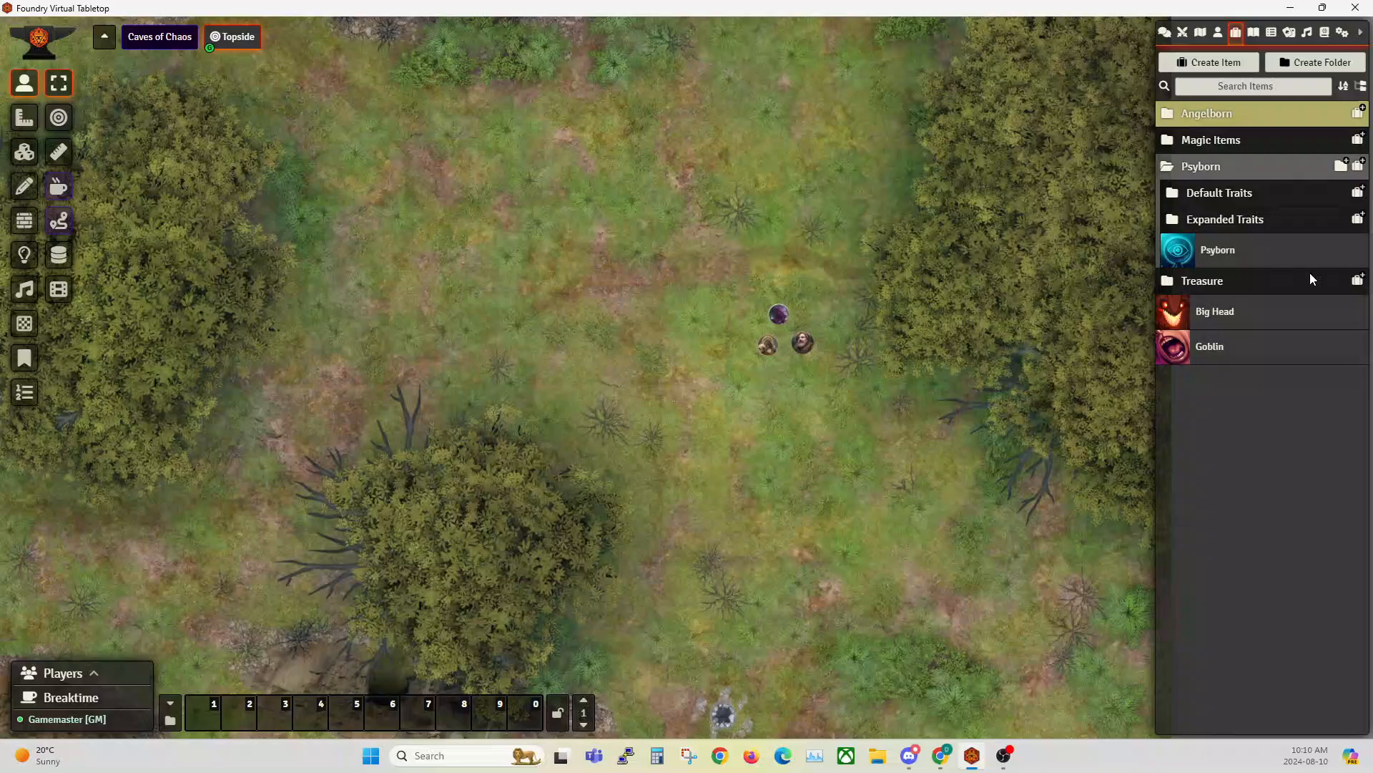
- Examine the configuration, roll and advanced settings of Psionic Hand in Psyborn's Default Traits
click(1209, 194)
click(1217, 226)
click(379, 237)
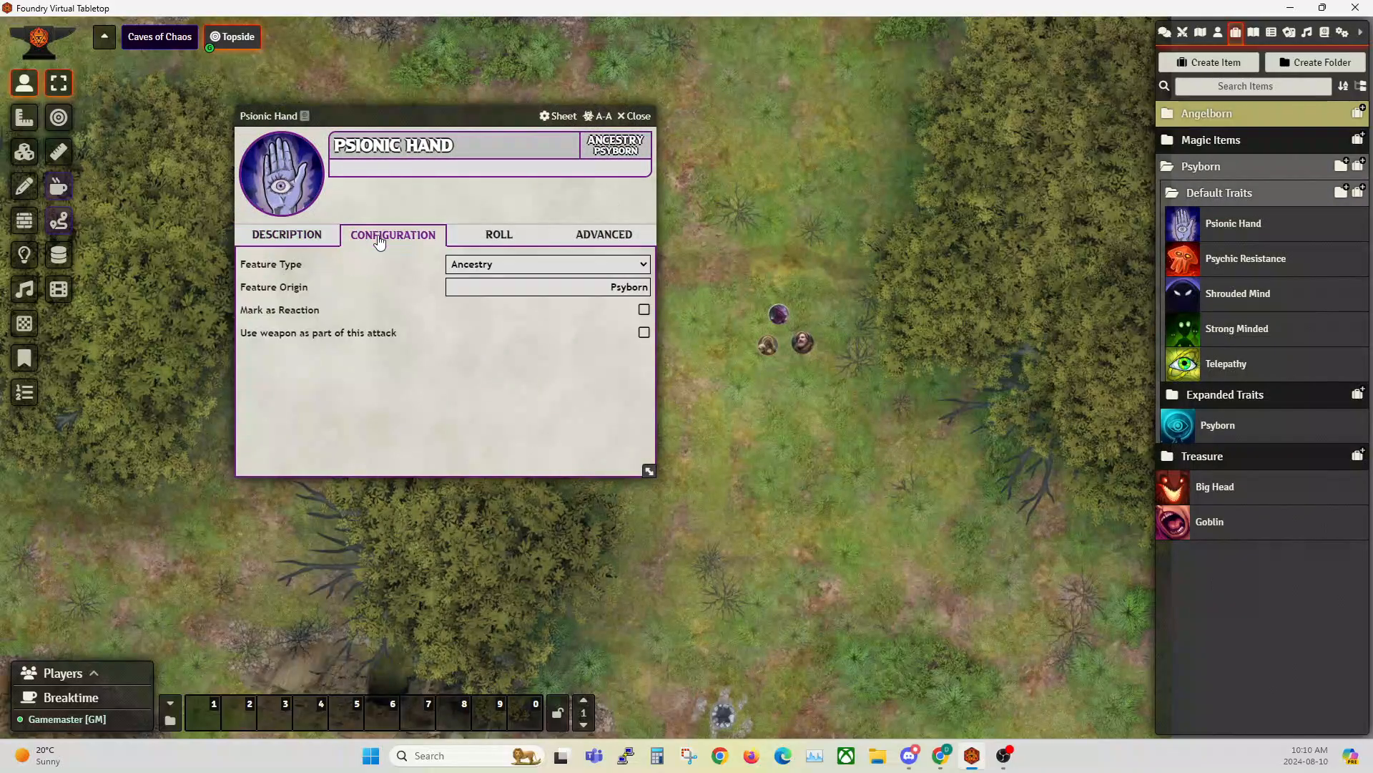
click(498, 237)
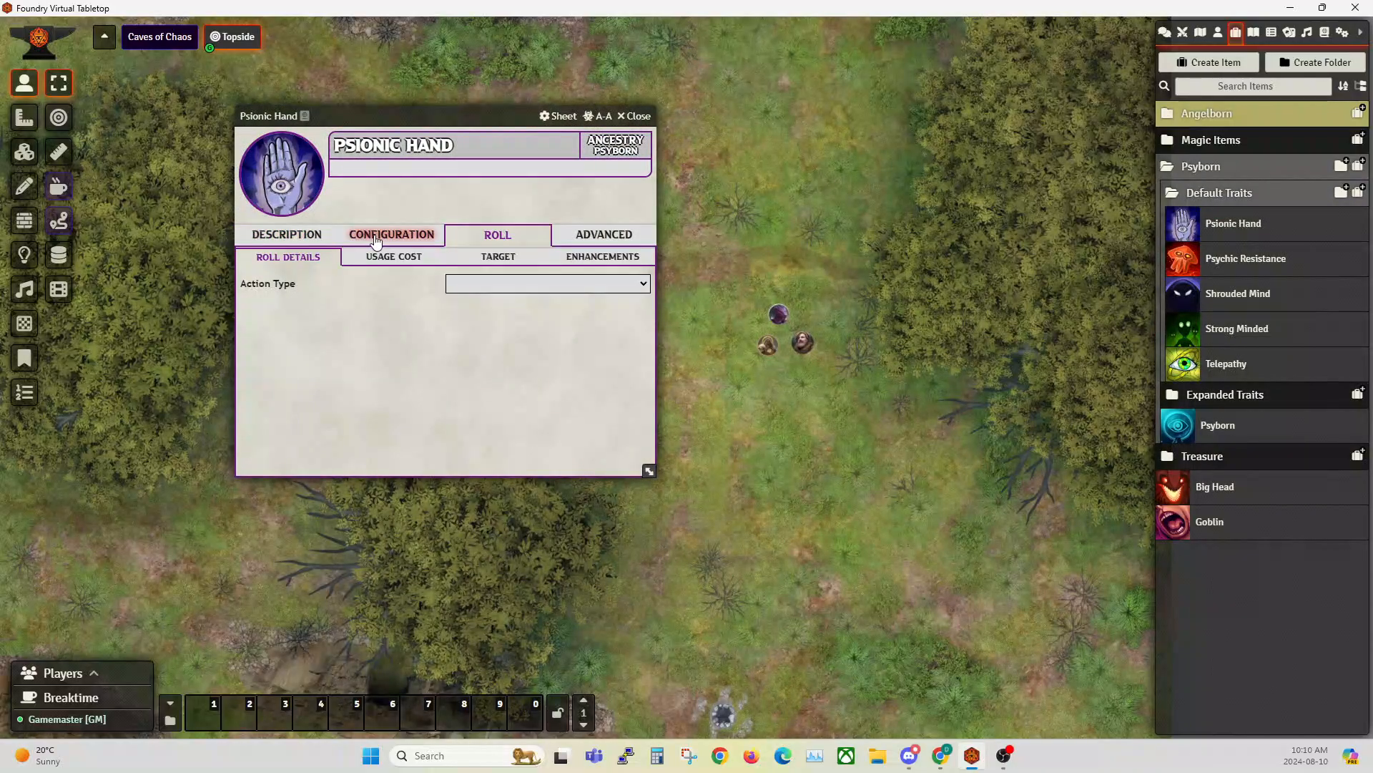
click(377, 236)
click(498, 235)
click(604, 235)
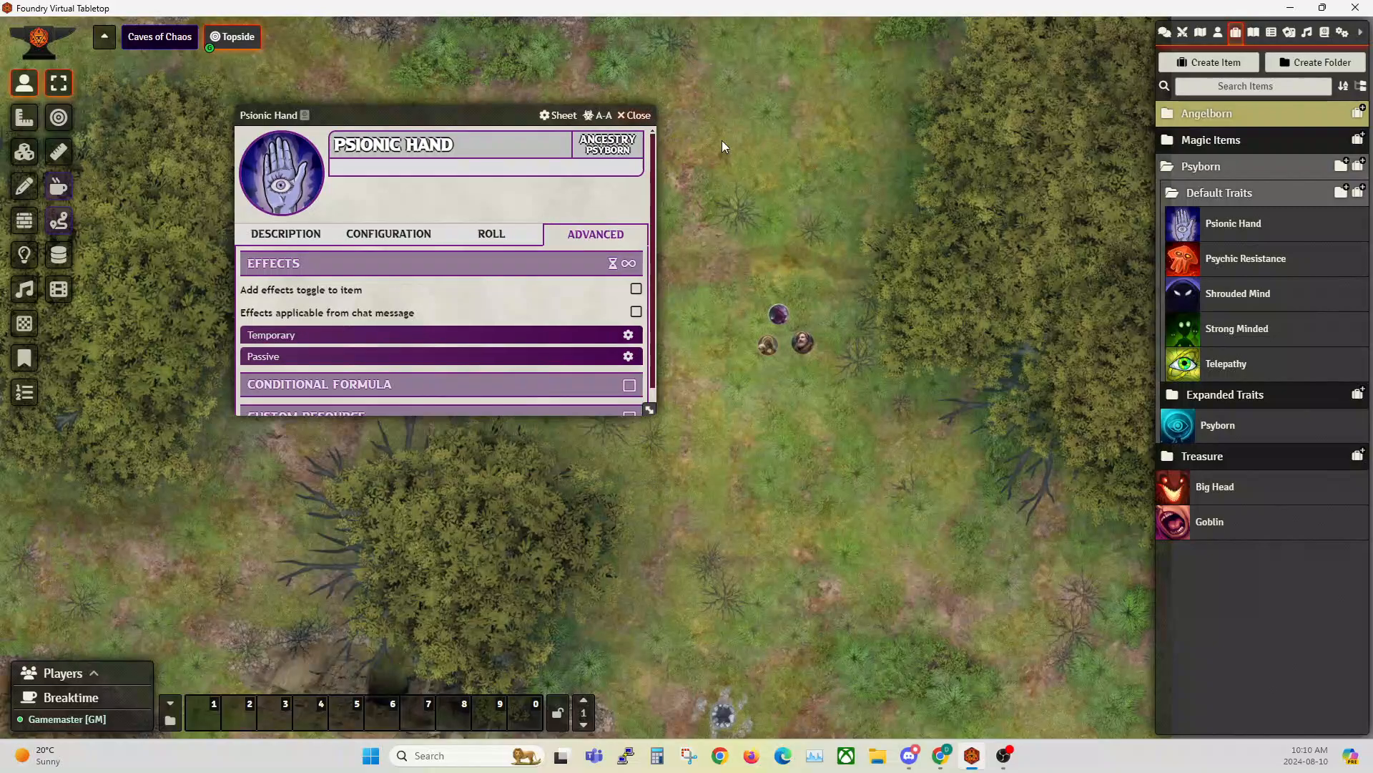
key(Escape)
- Open the Psyborn ancestry, move its sheet clear, and review its default and expanded trait lists
click(1212, 438)
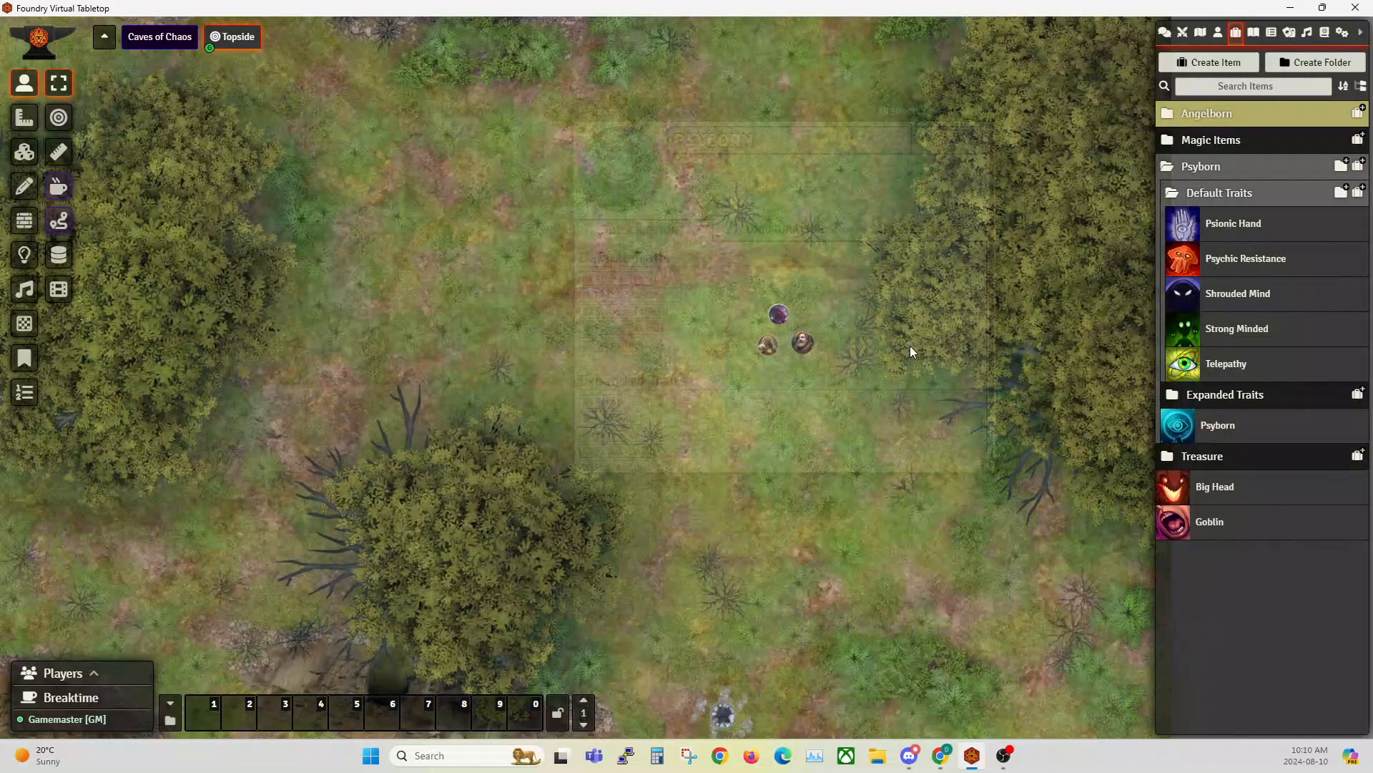
drag(758, 110, 373, 147)
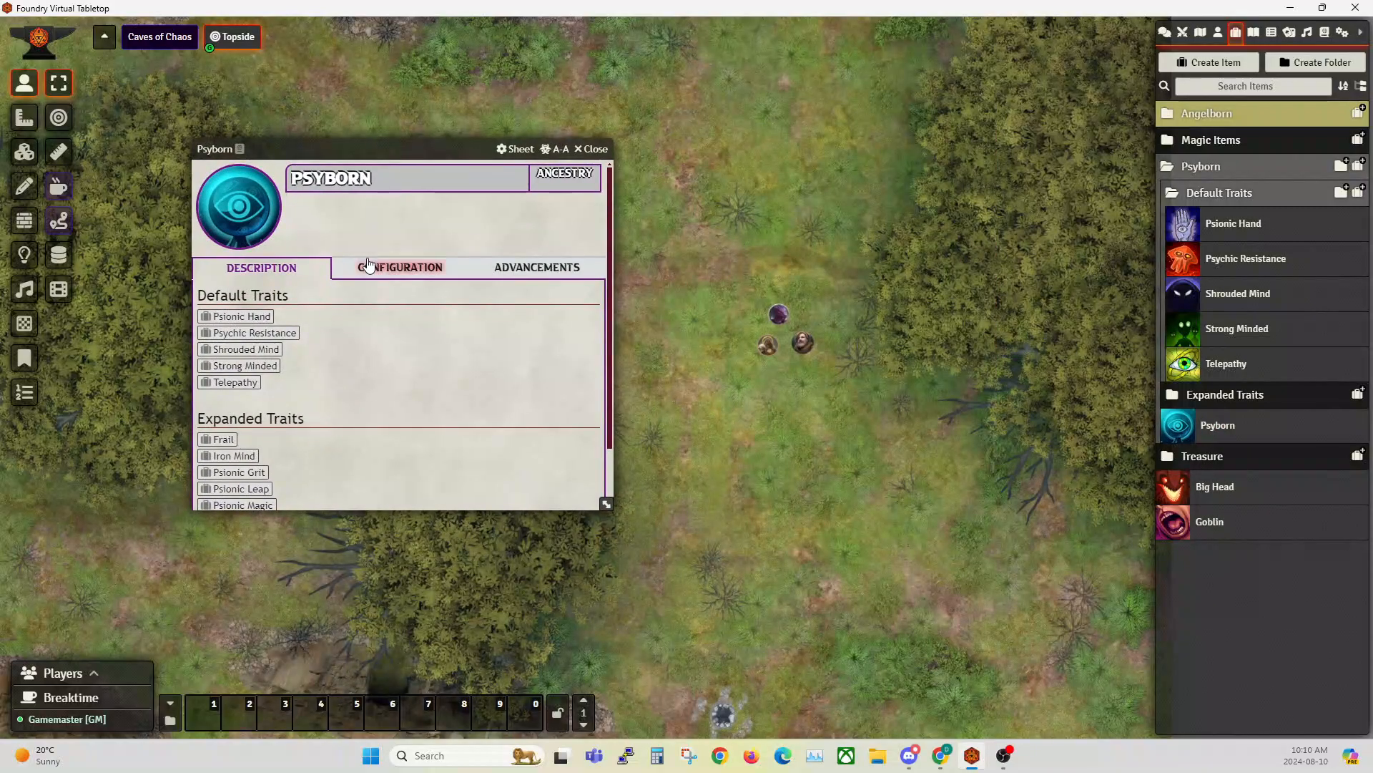
scroll(236, 350, down, 1)
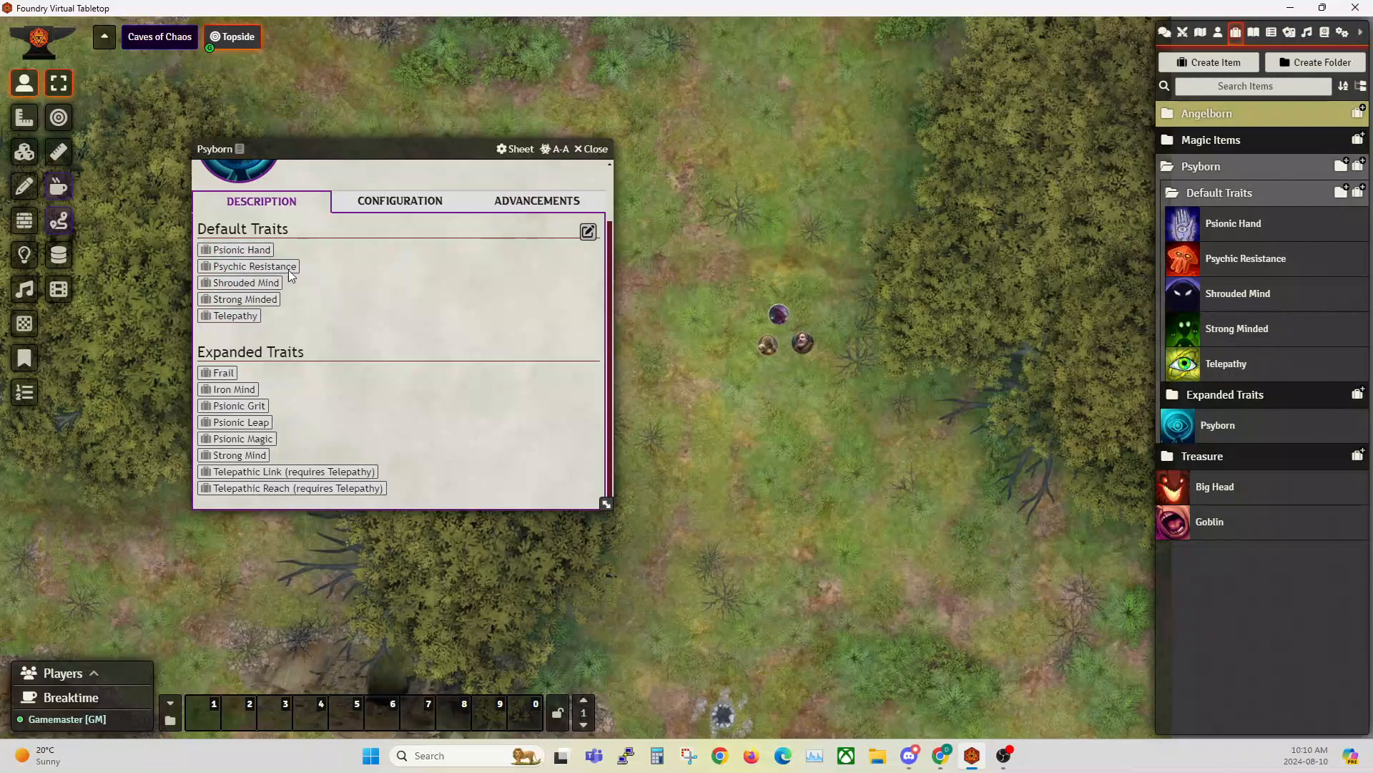
- Collapse Angelborn's trait folders, place the Angelborn ancestry sheet beside Psyborn's, and compare their trait lists
click(1209, 114)
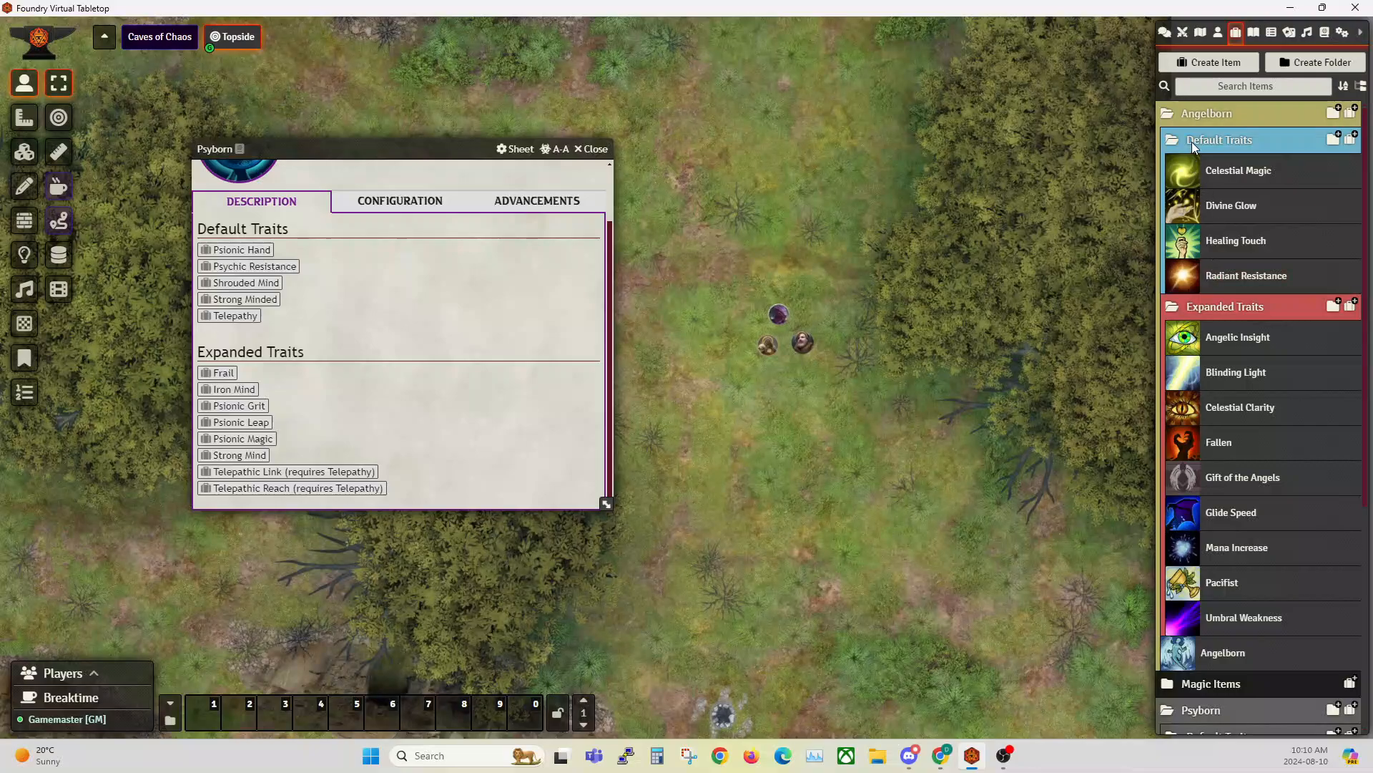
click(1193, 141)
click(1204, 166)
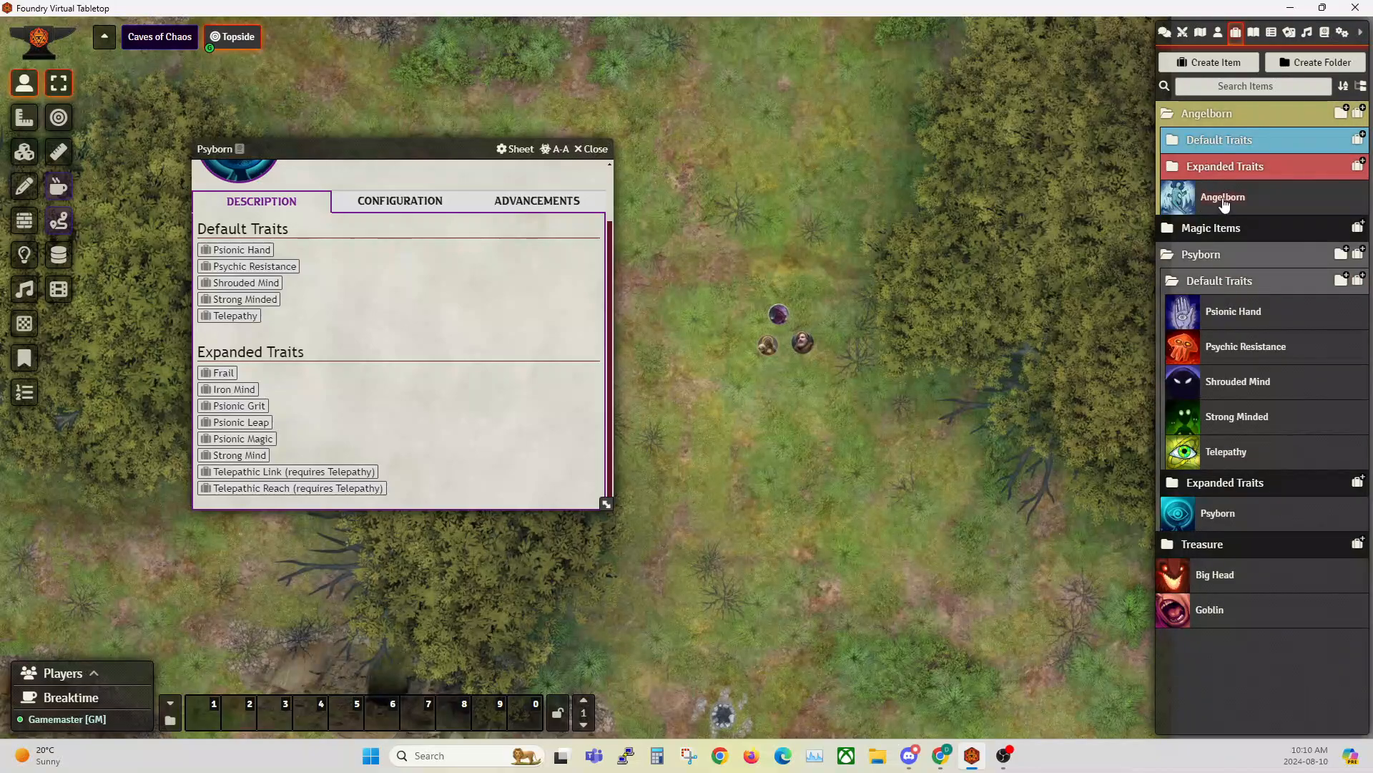
click(1221, 198)
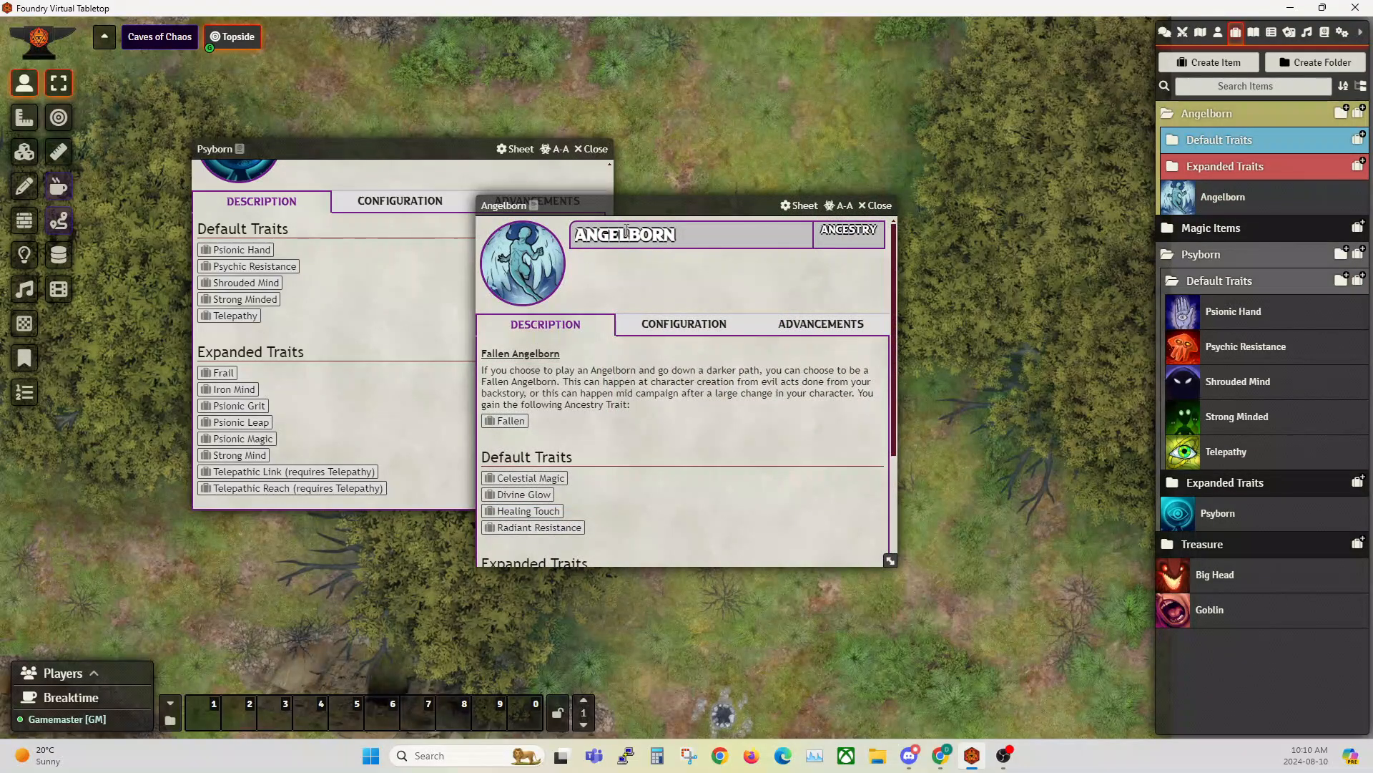
drag(629, 206, 769, 178)
scroll(742, 440, down, 3)
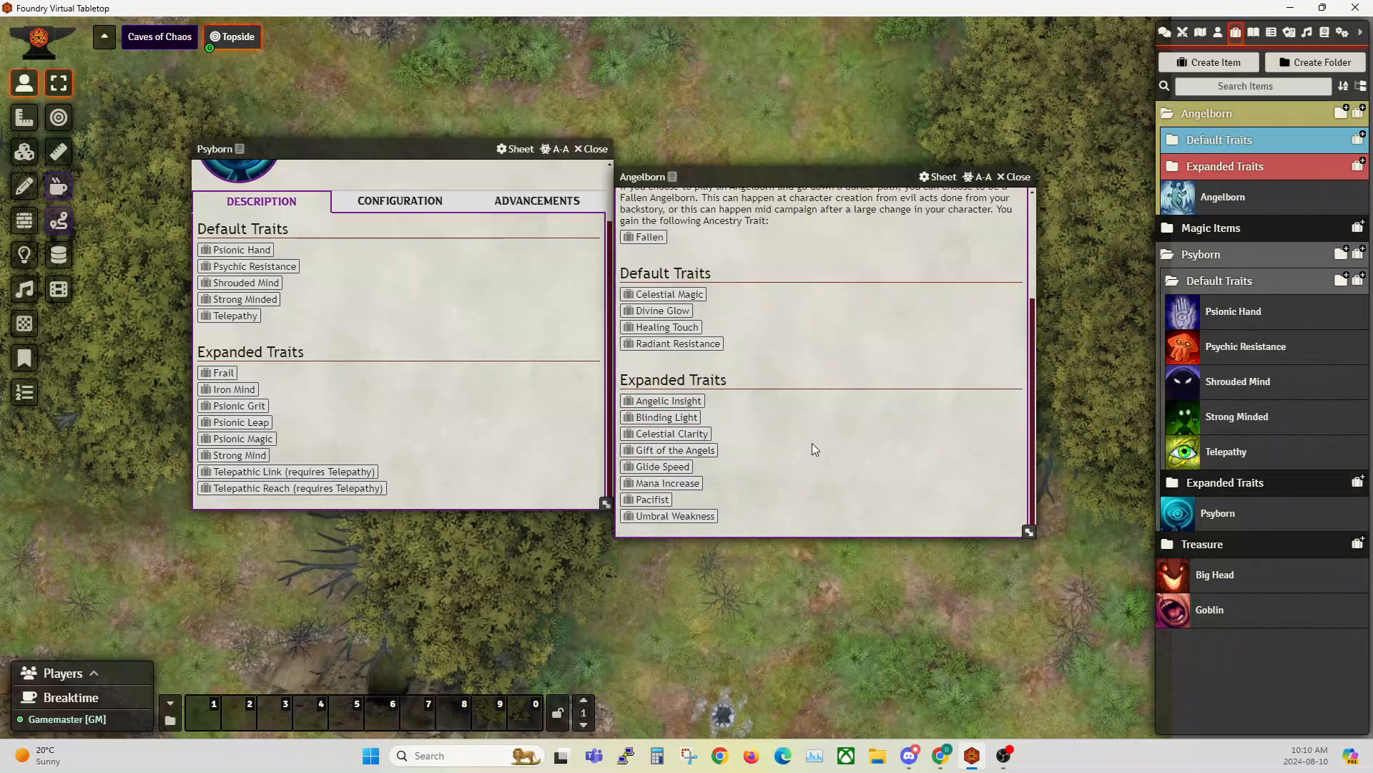
scroll(880, 312, up, 3)
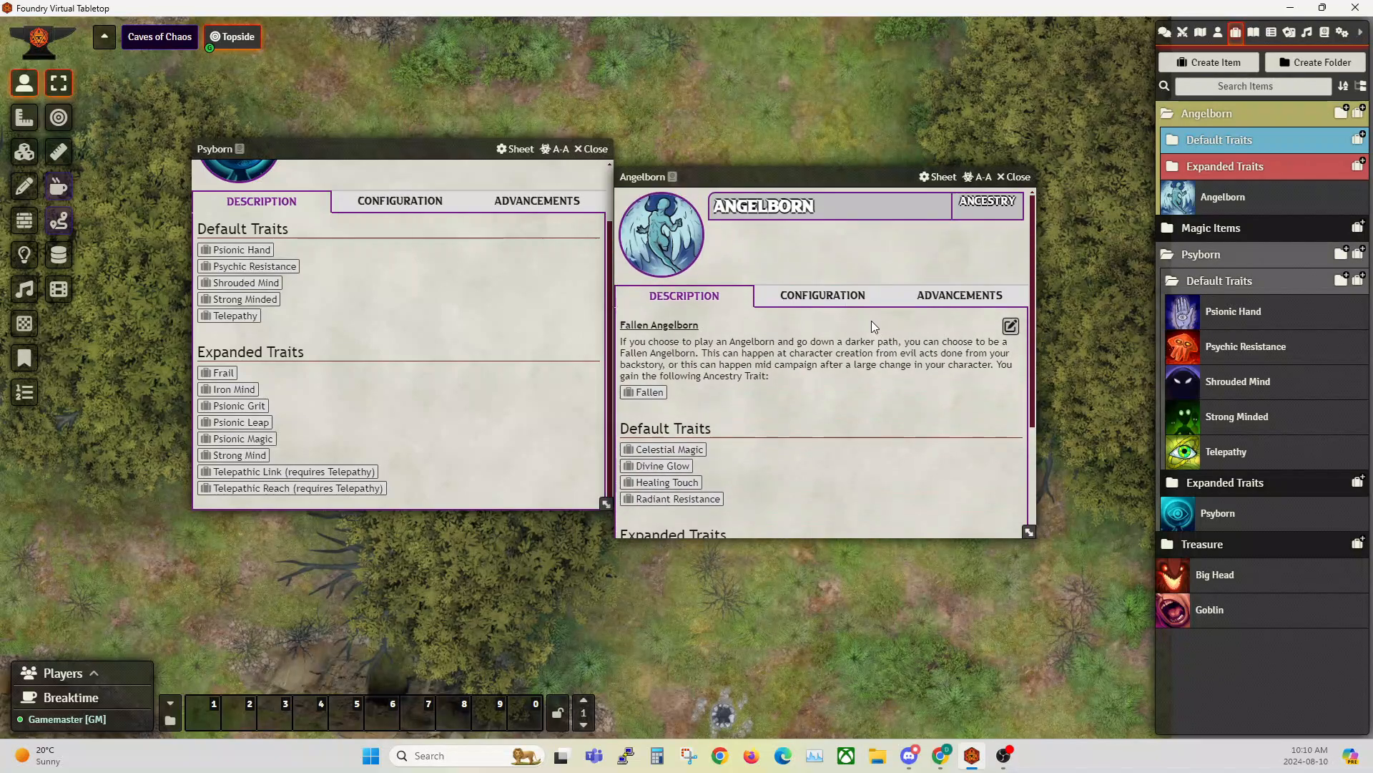
- Compare the size and ground speed settings of Angelborn and Psyborn, close Angelborn, and check Psyborn's available size options
click(815, 297)
click(366, 201)
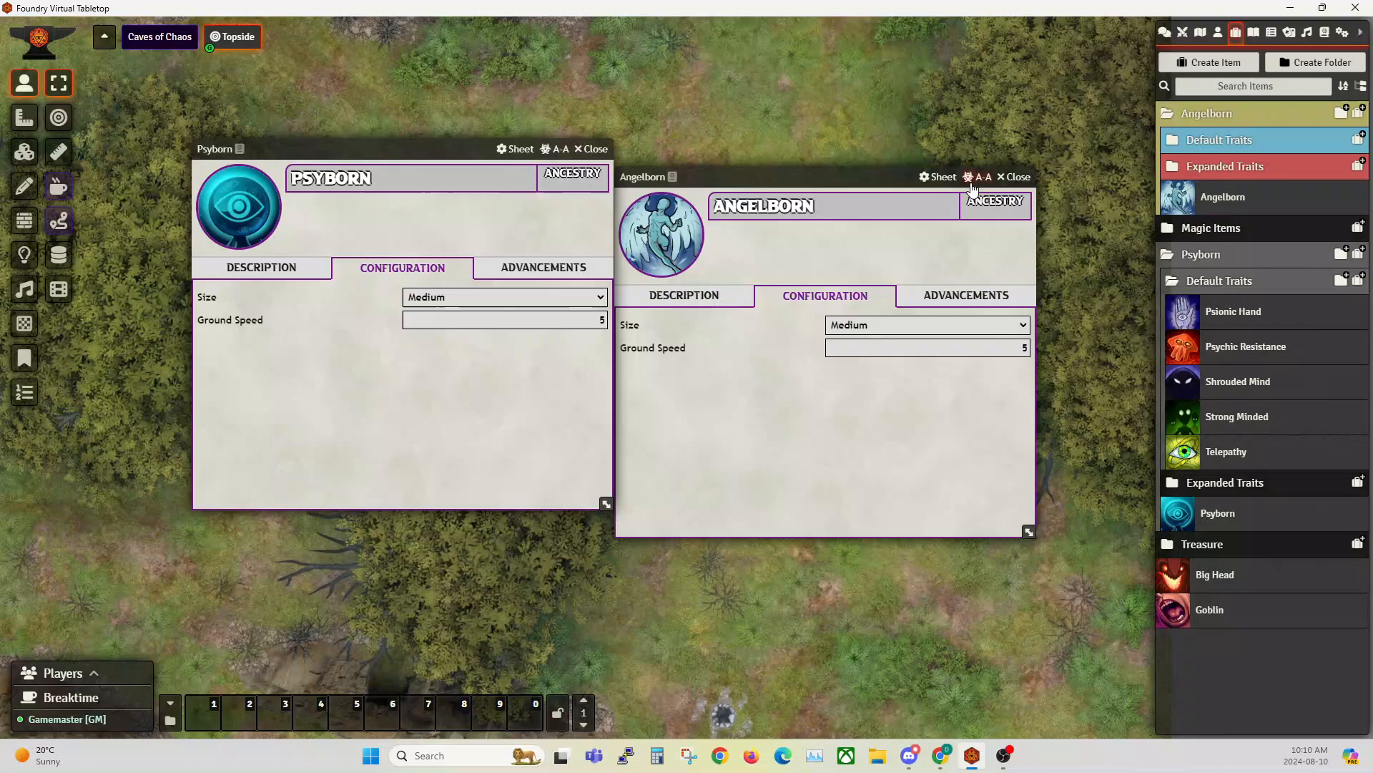
click(1019, 177)
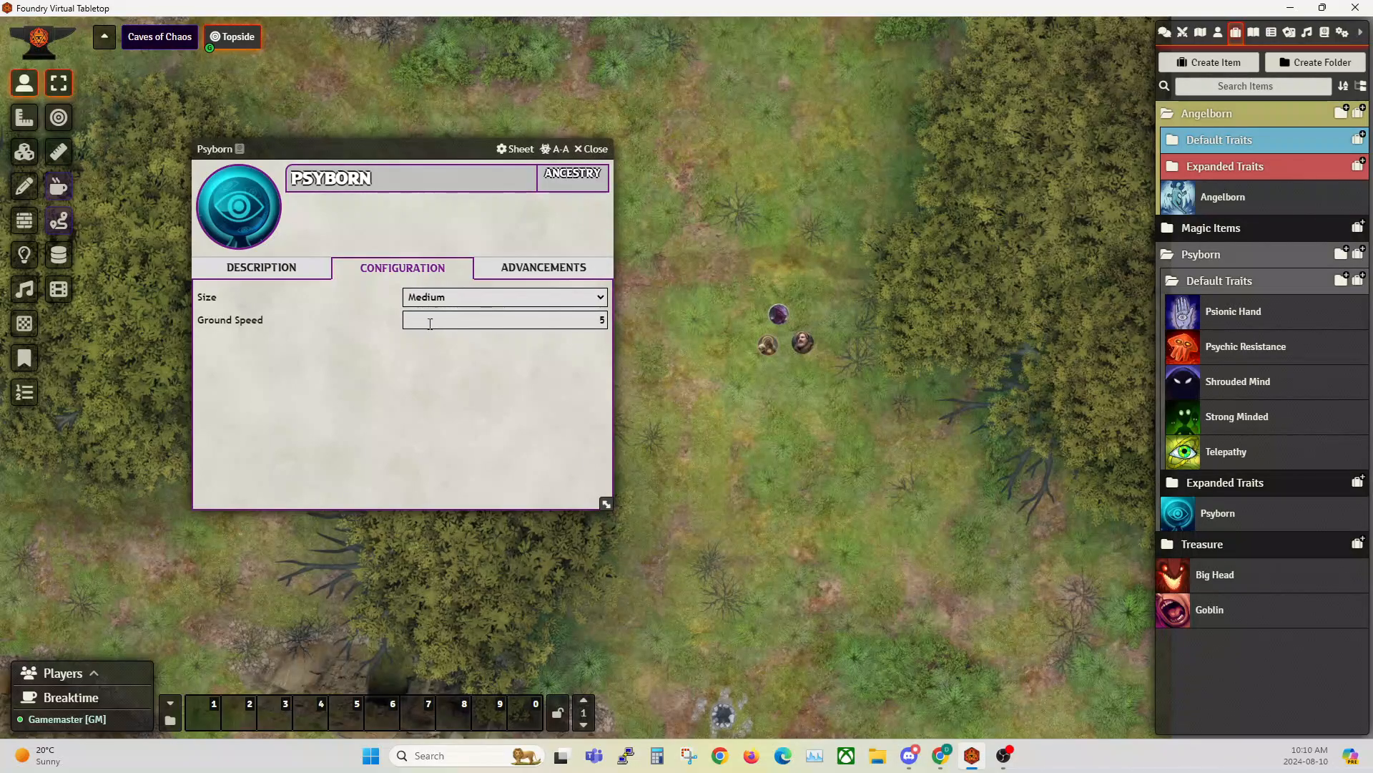
click(589, 320)
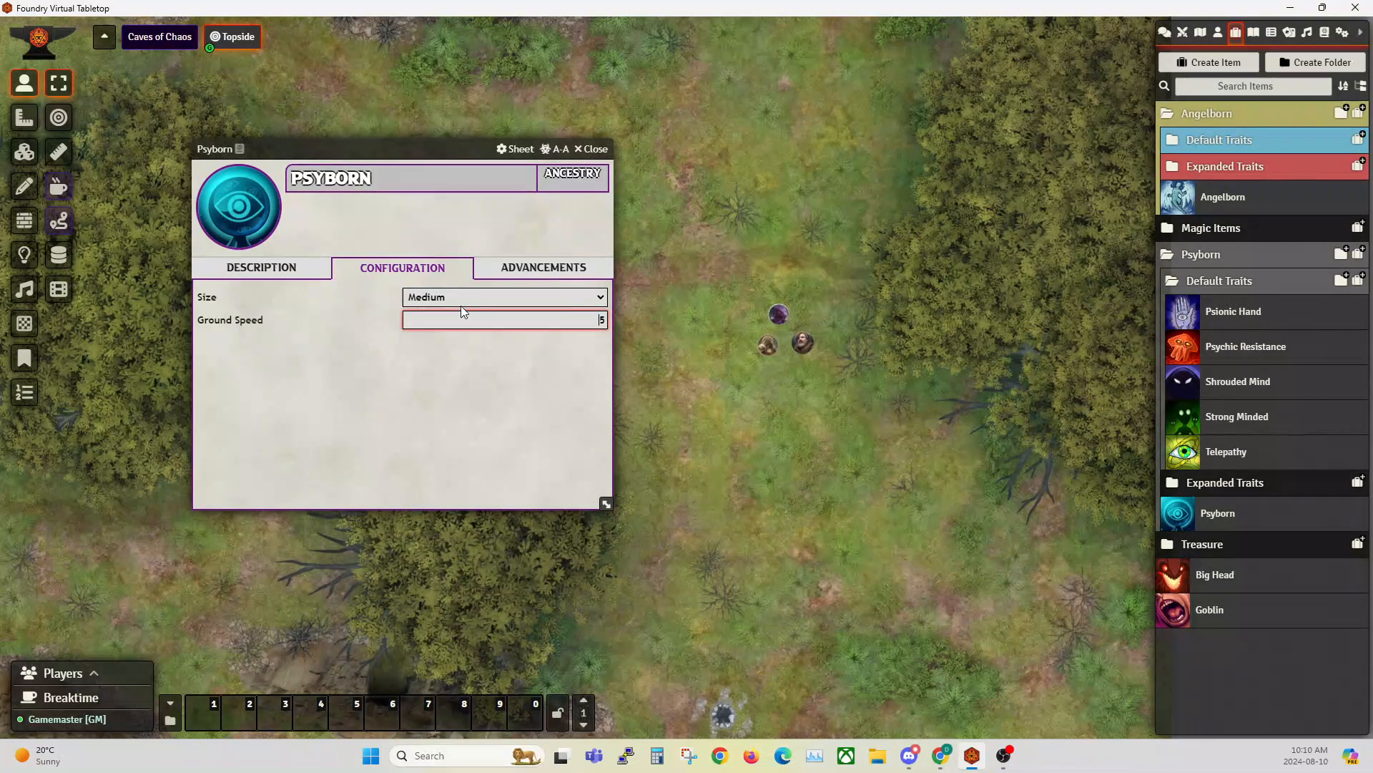
click(422, 300)
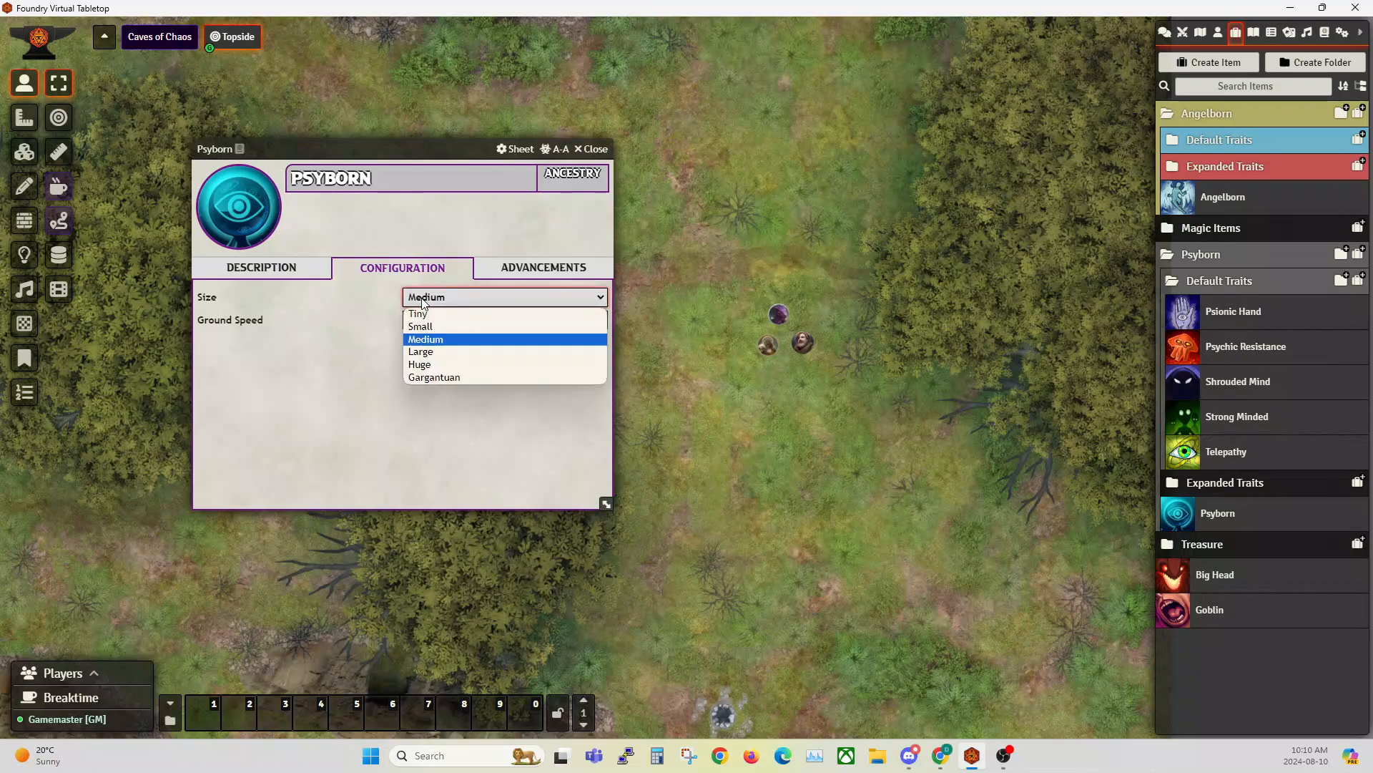
click(423, 300)
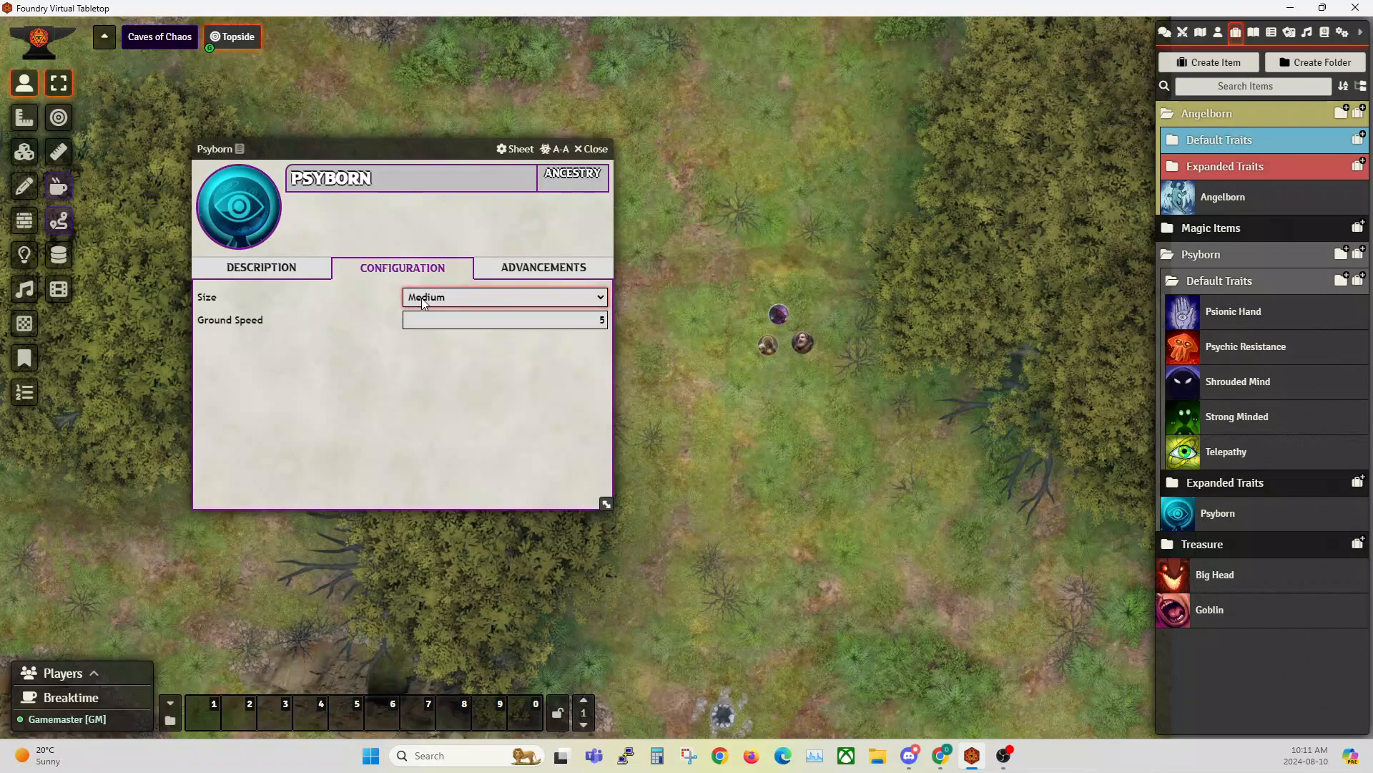
- Open the Halfling ancestry from the Ancestries compendium and compare its configuration with Psyborn's
click(1343, 33)
click(1324, 32)
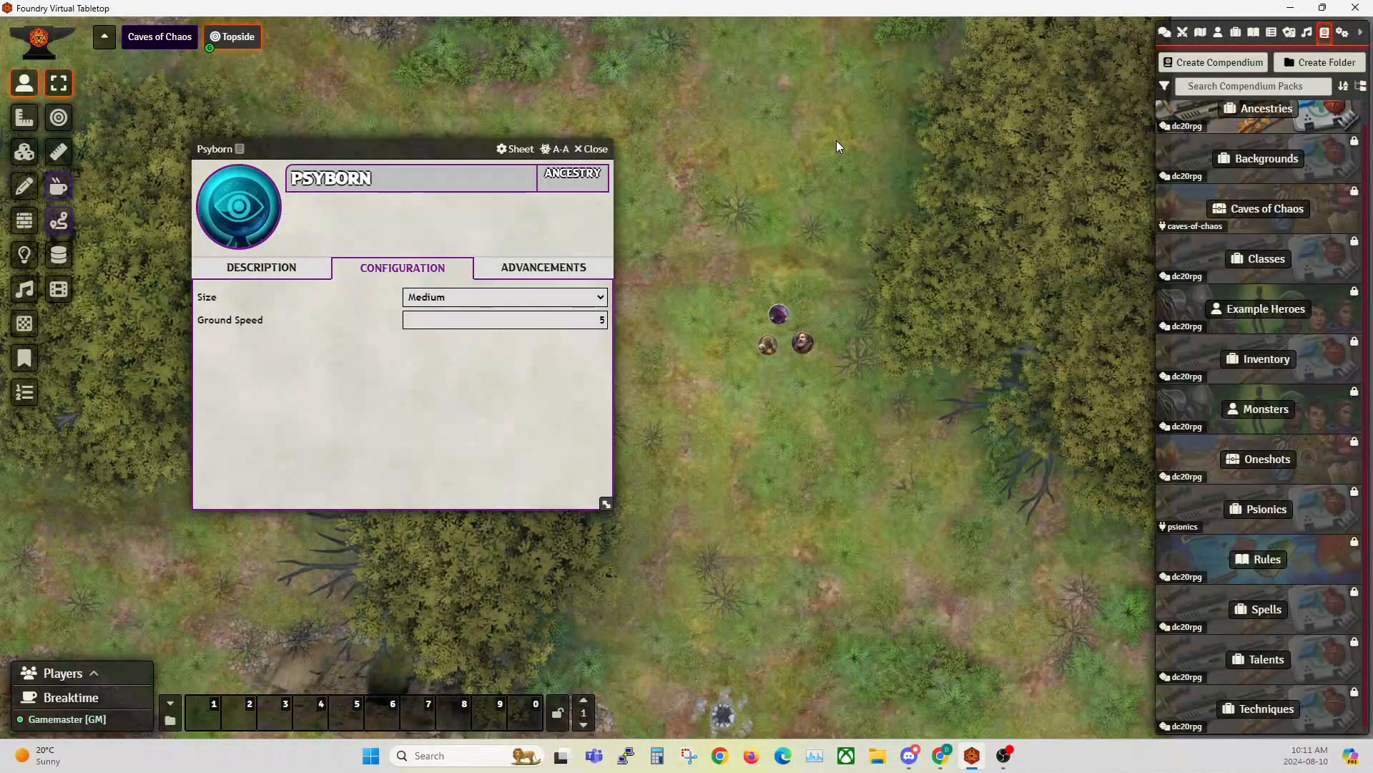
click(1264, 113)
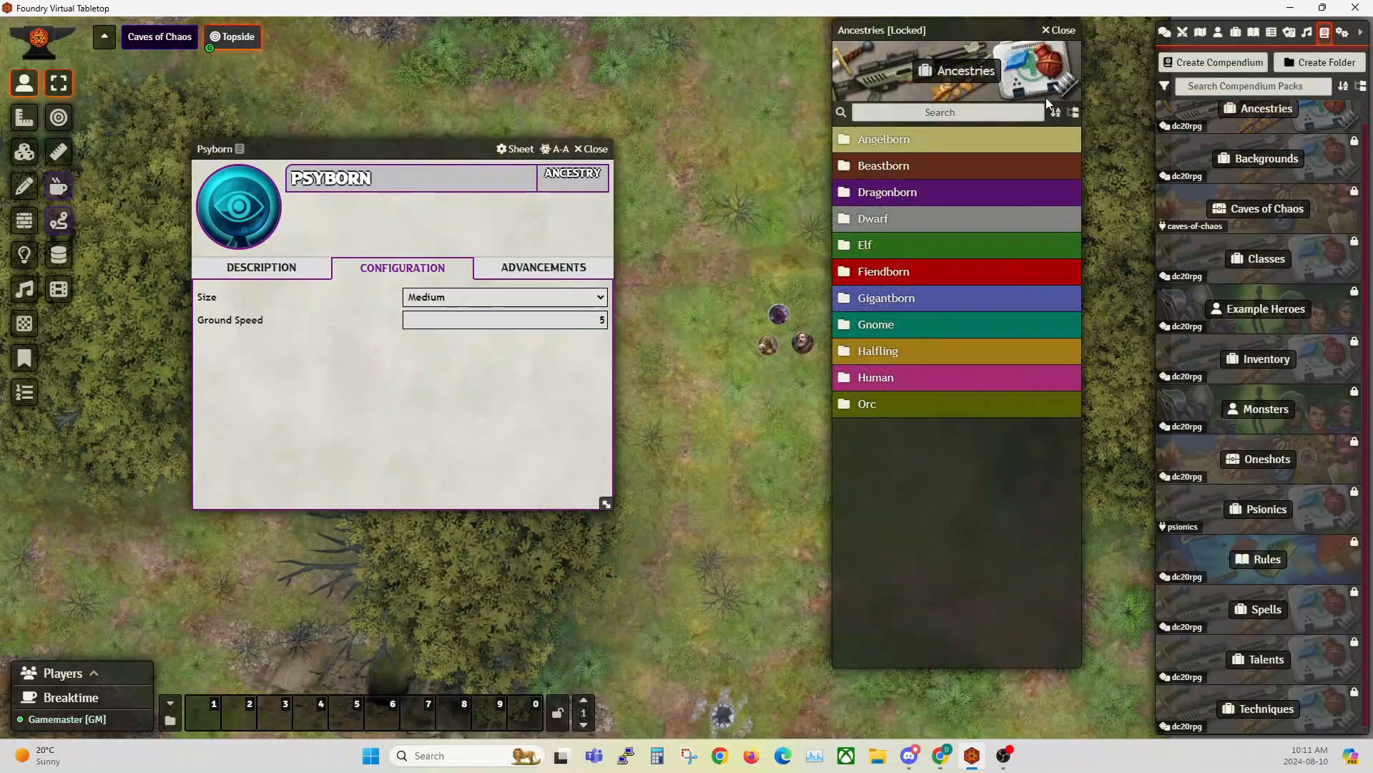
click(870, 351)
scroll(905, 422, down, 1)
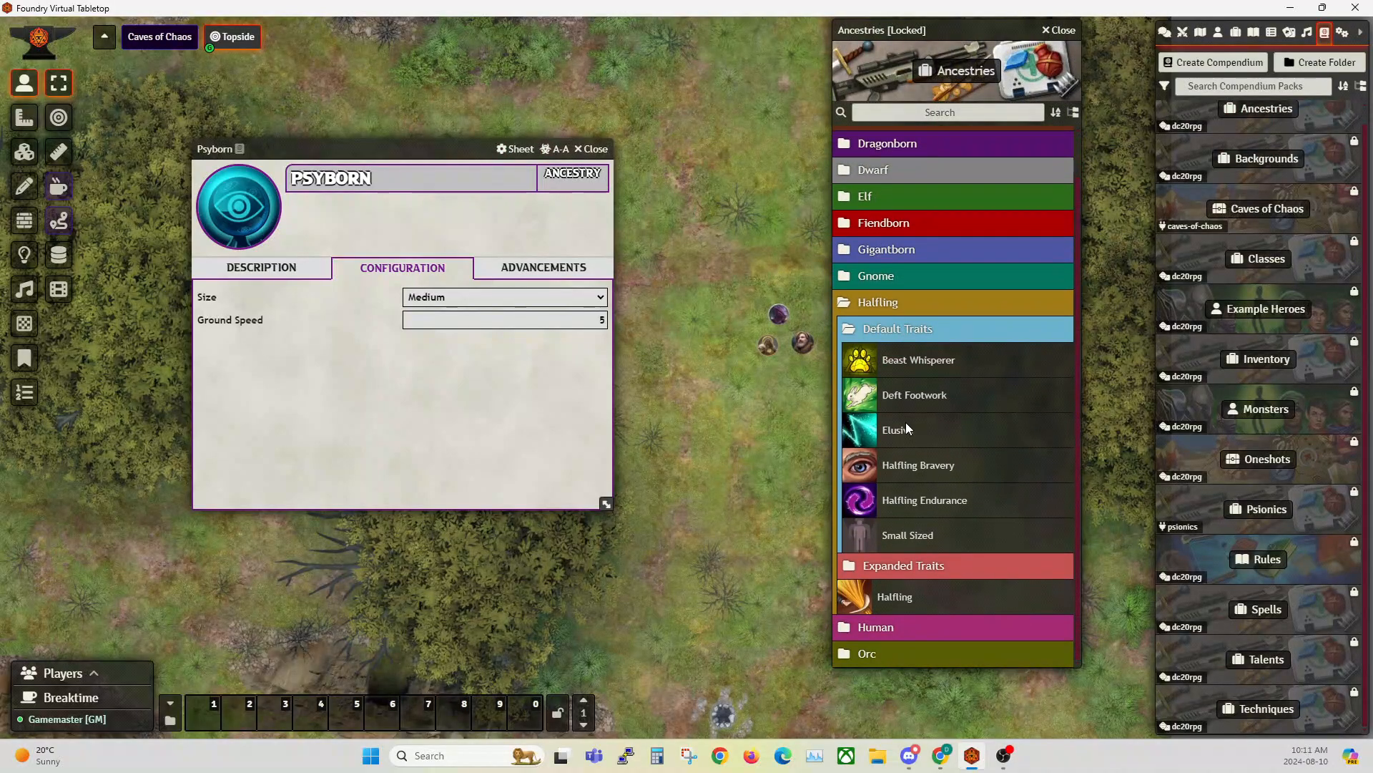
click(899, 599)
click(687, 323)
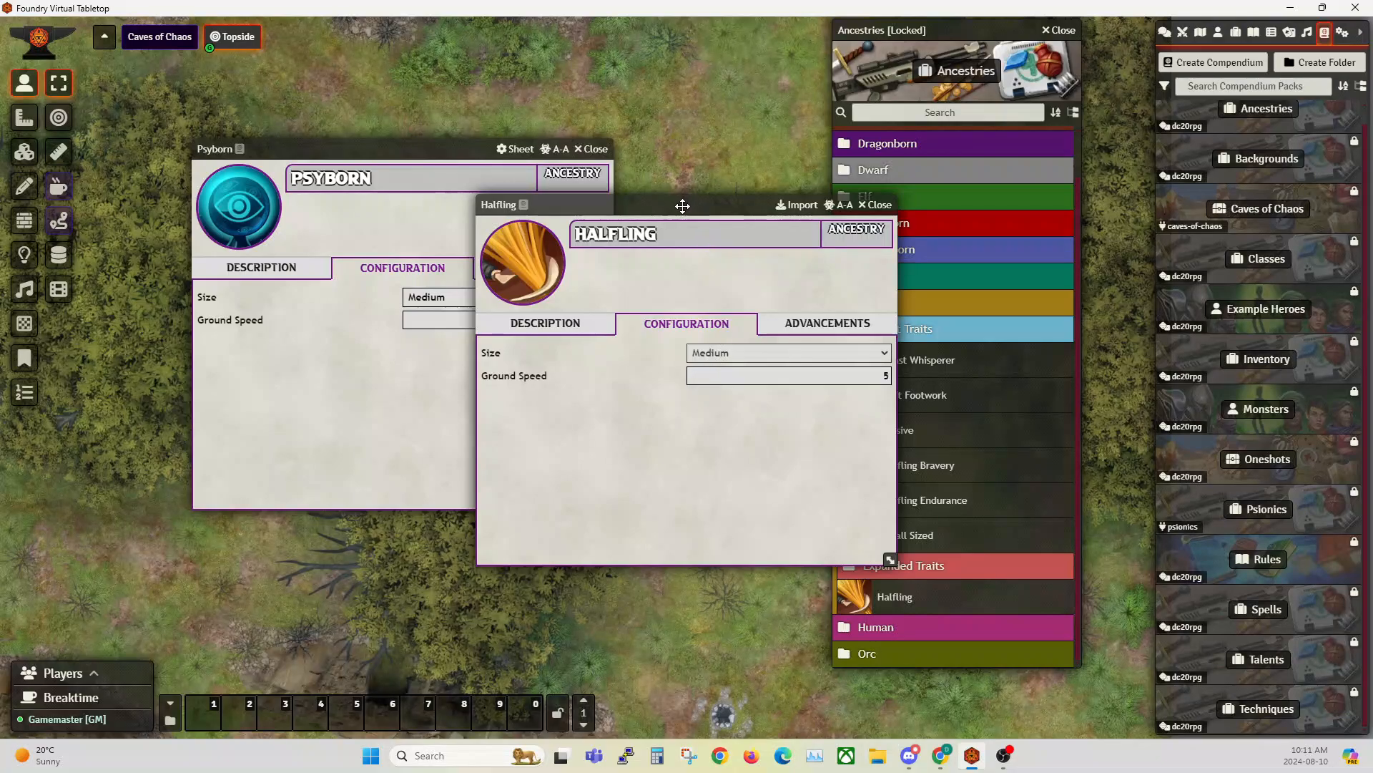
drag(681, 205, 843, 198)
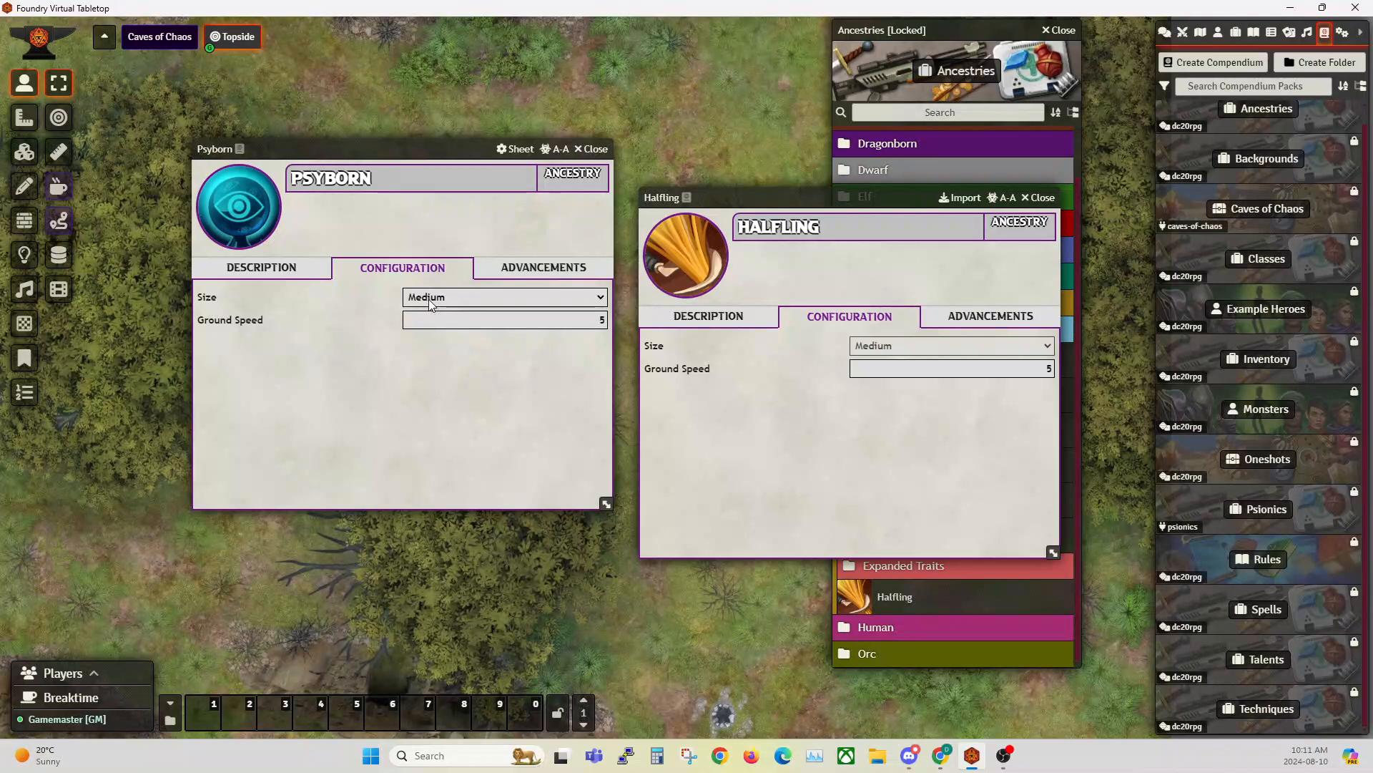
click(1038, 198)
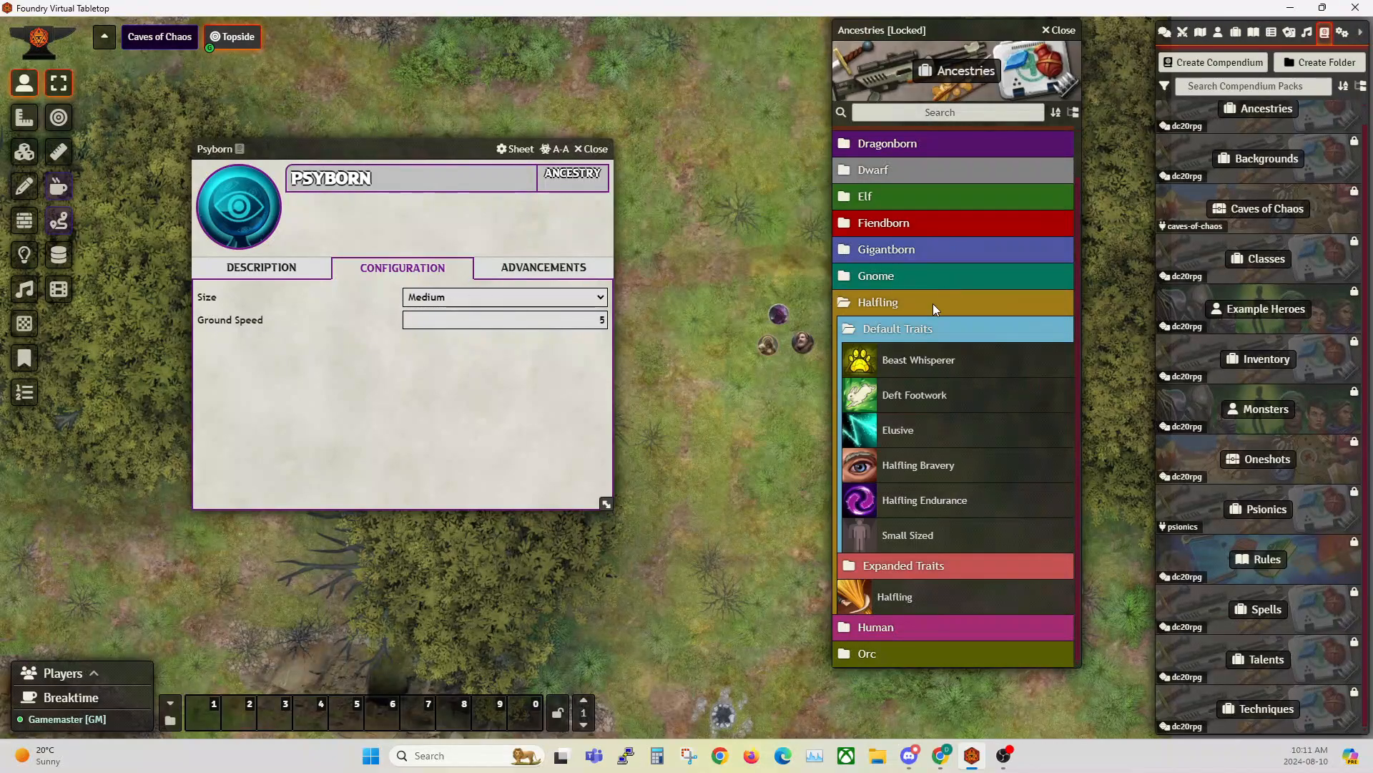
- Examine Halfling's Small Sized trait, including its passive effect's attribute change and its roll settings, and close it
click(910, 536)
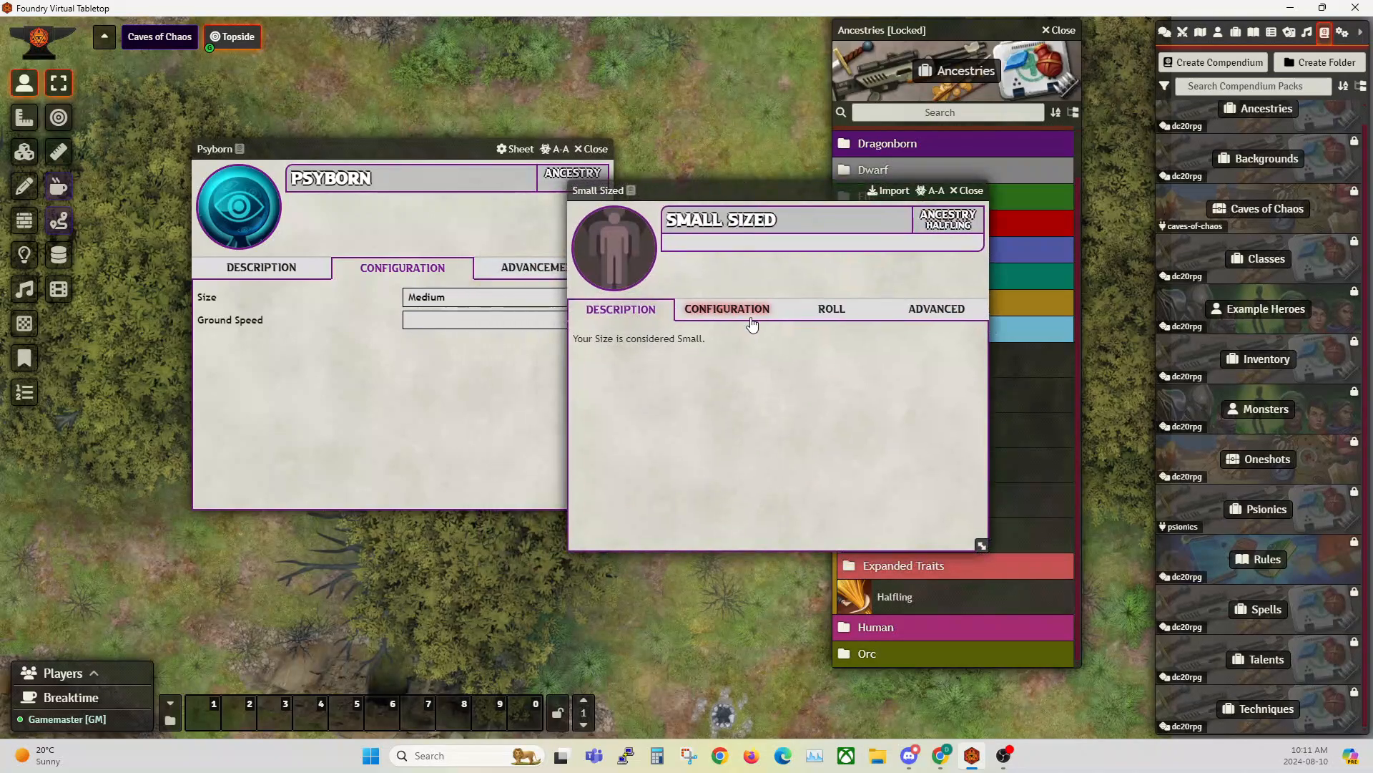
click(914, 315)
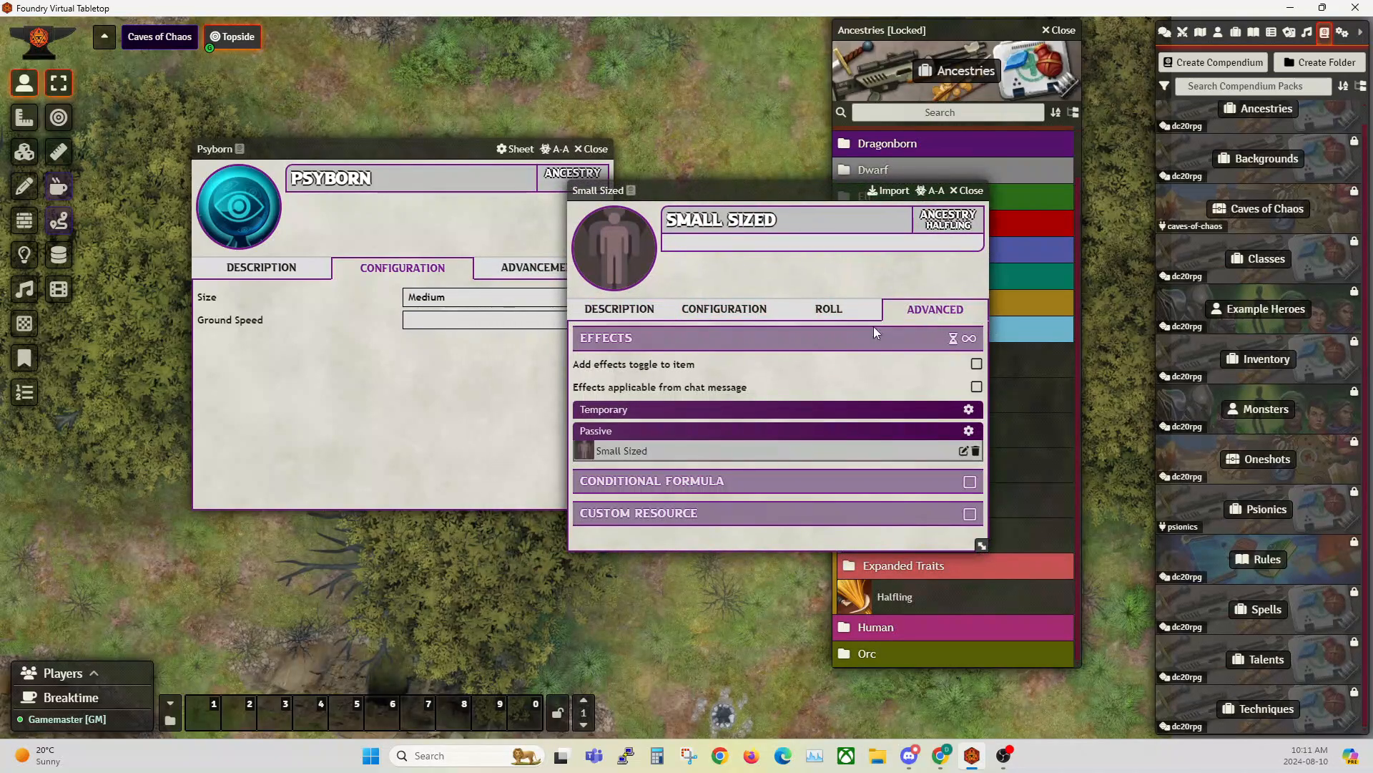
click(964, 451)
drag(693, 186, 681, 243)
click(813, 339)
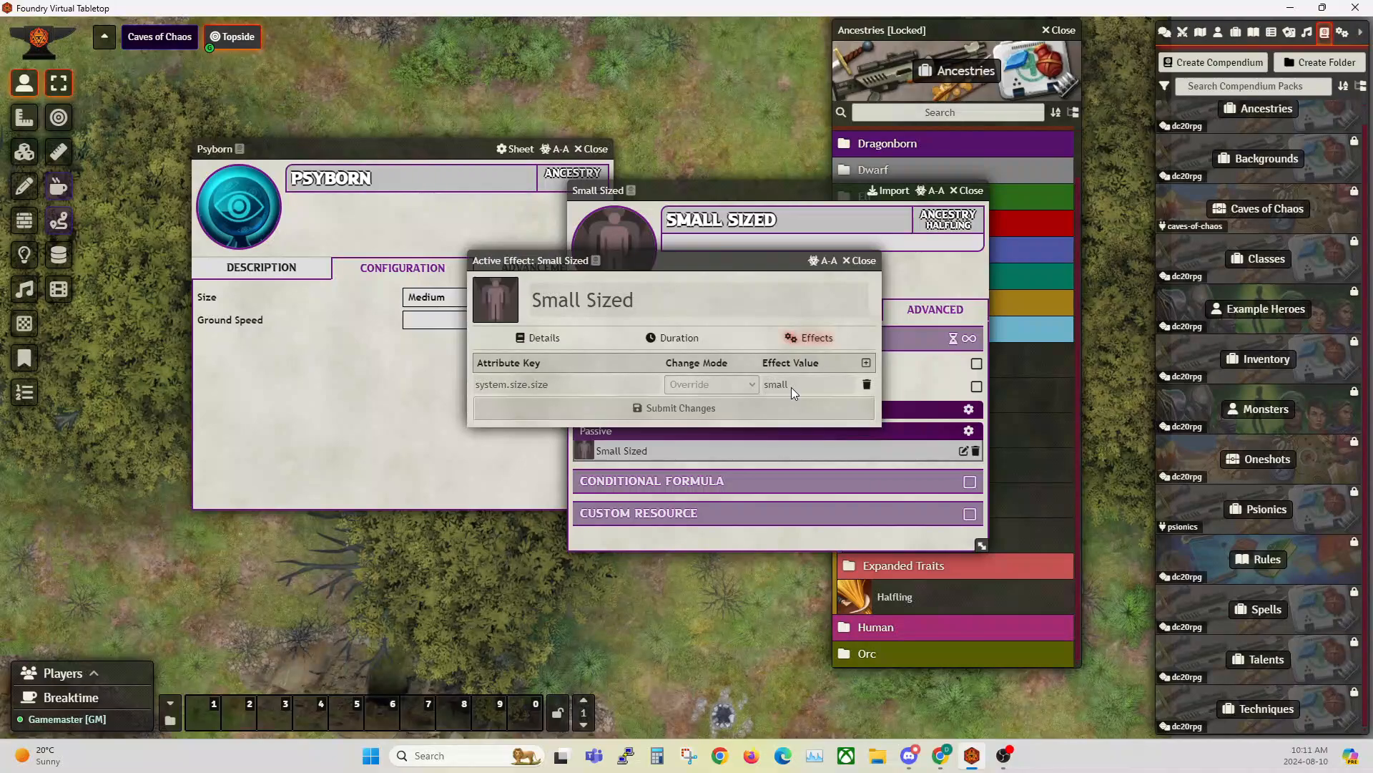
click(863, 261)
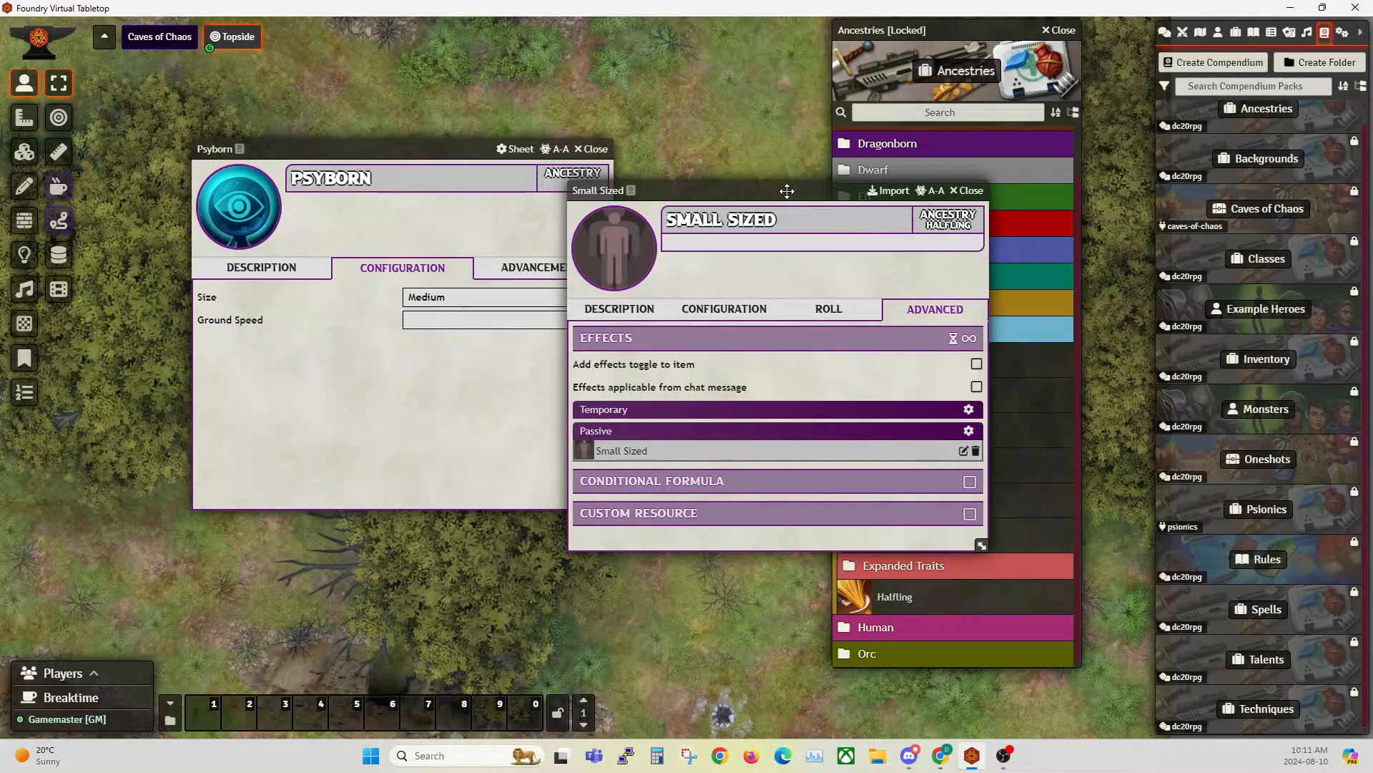
drag(787, 190, 731, 152)
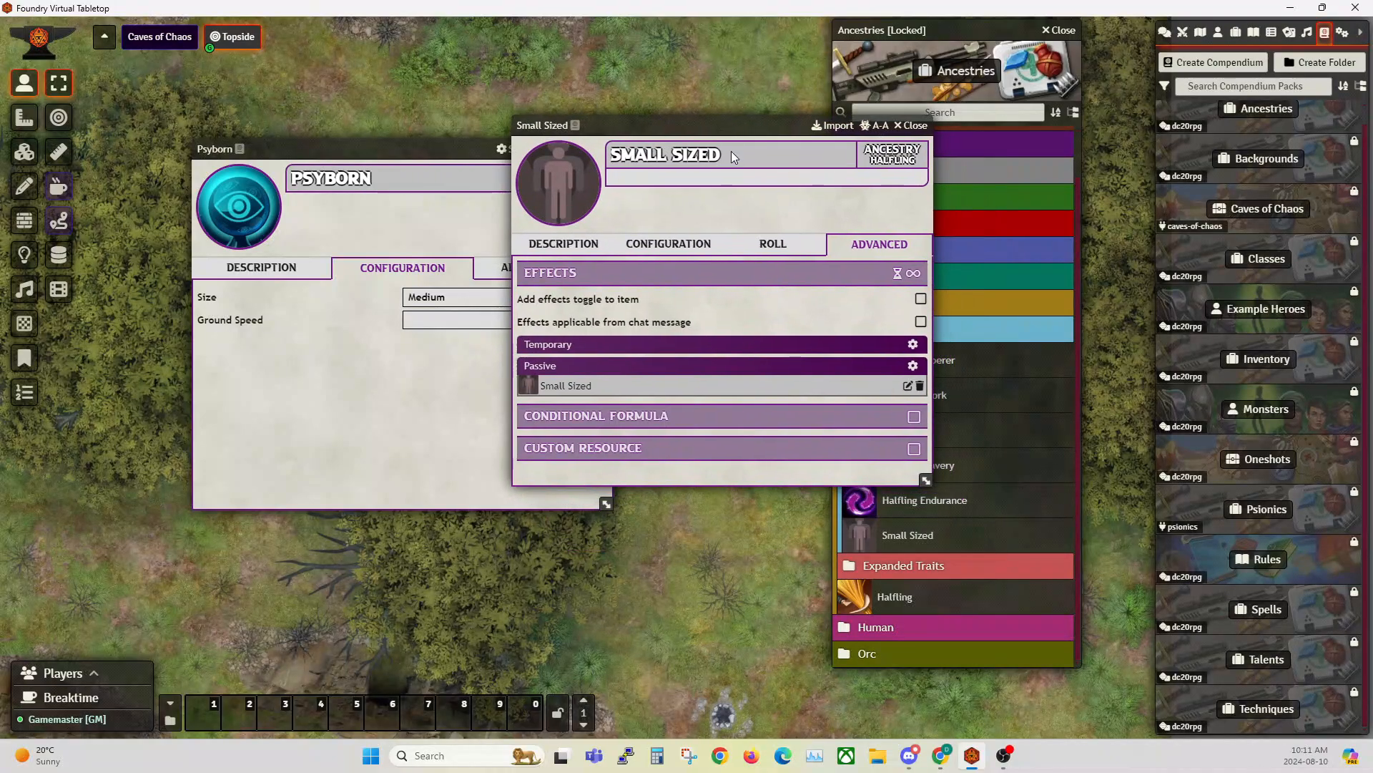
click(774, 245)
click(912, 125)
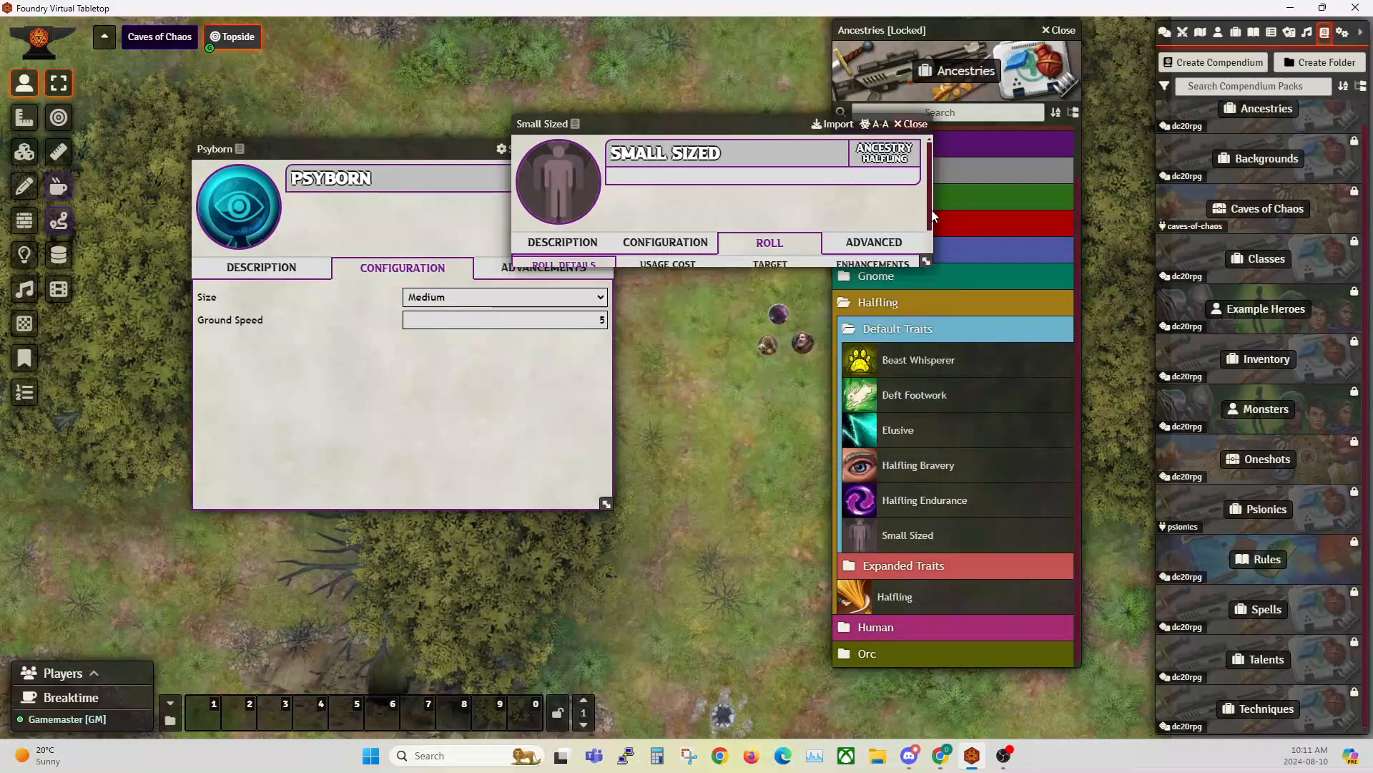
- Review the items, costs and choice points of the Halfling Traits advancement, and close the Halfling sheet and the Ancestries compendium
click(900, 598)
click(990, 316)
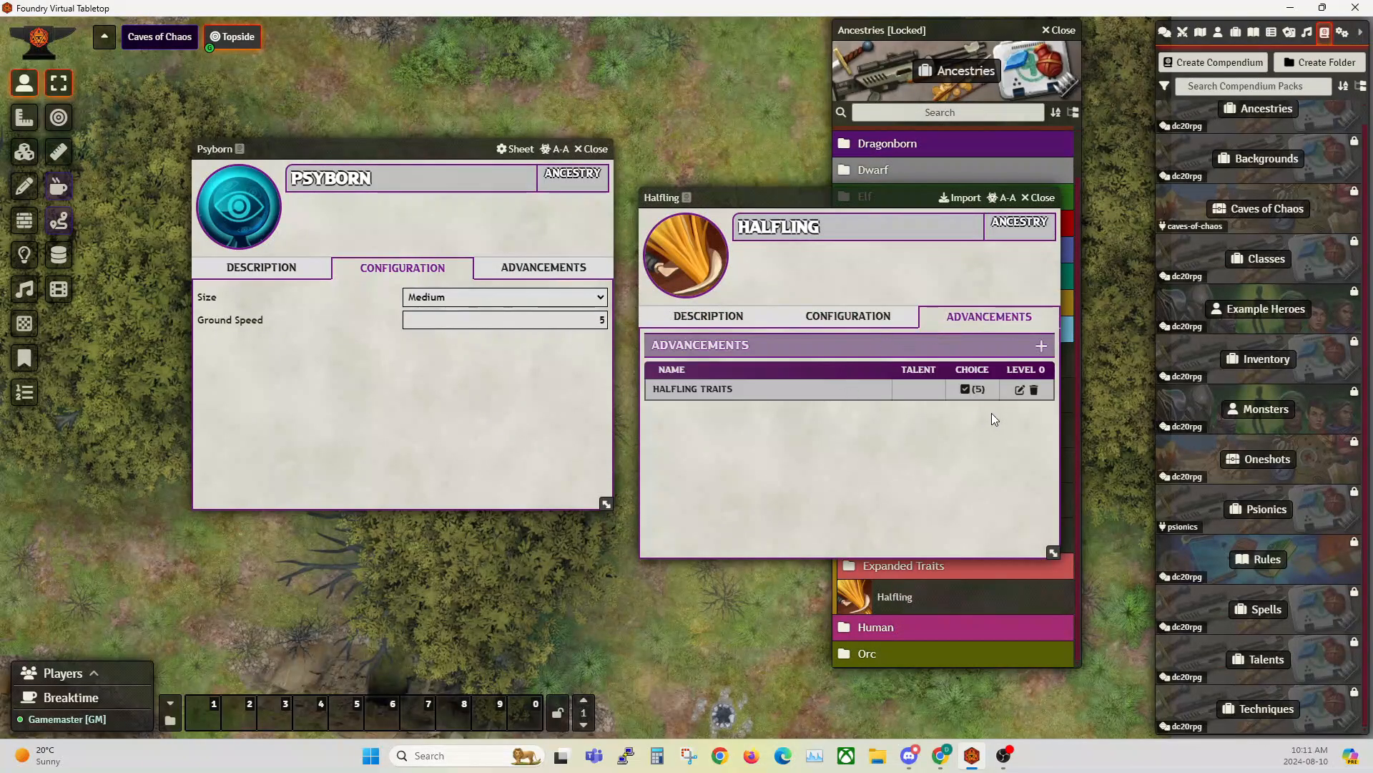
click(1020, 389)
scroll(737, 393, down, 3)
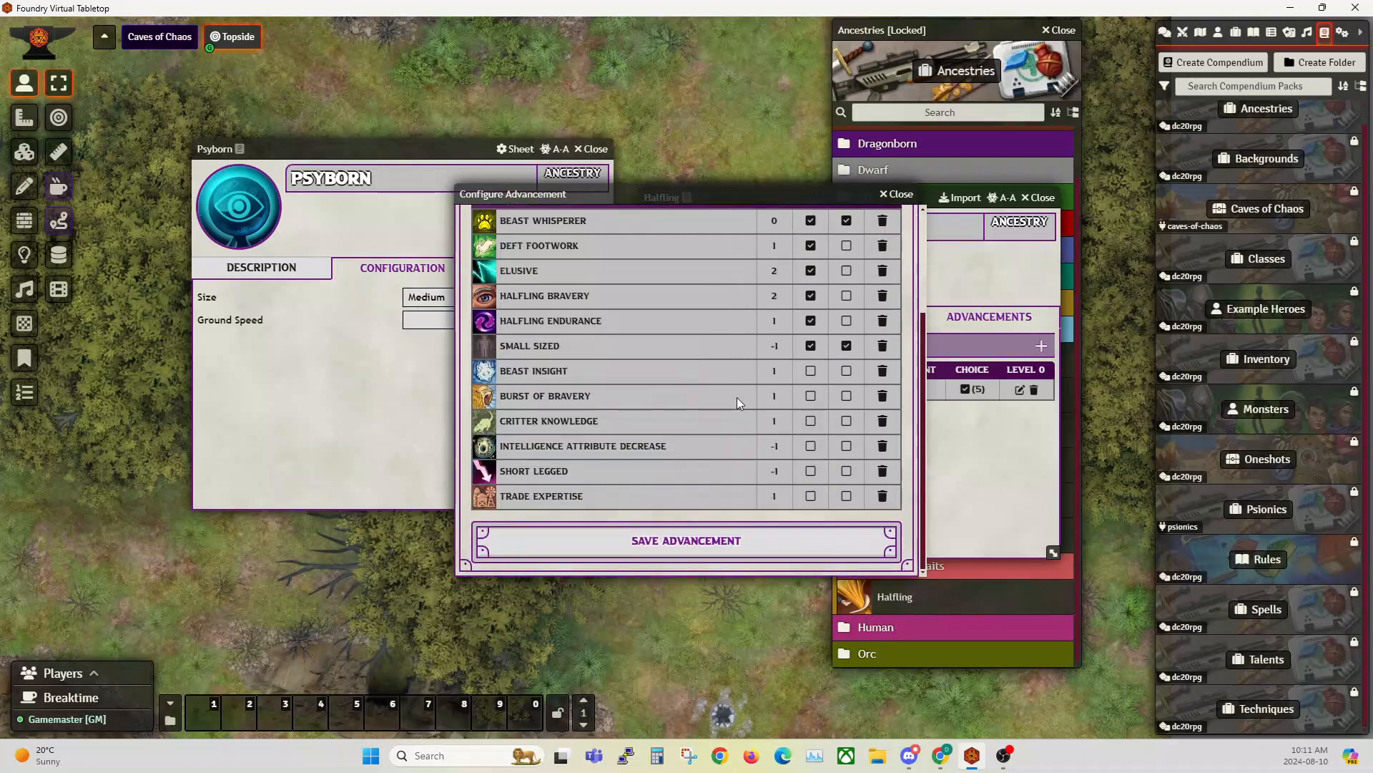
scroll(769, 386, up, 2)
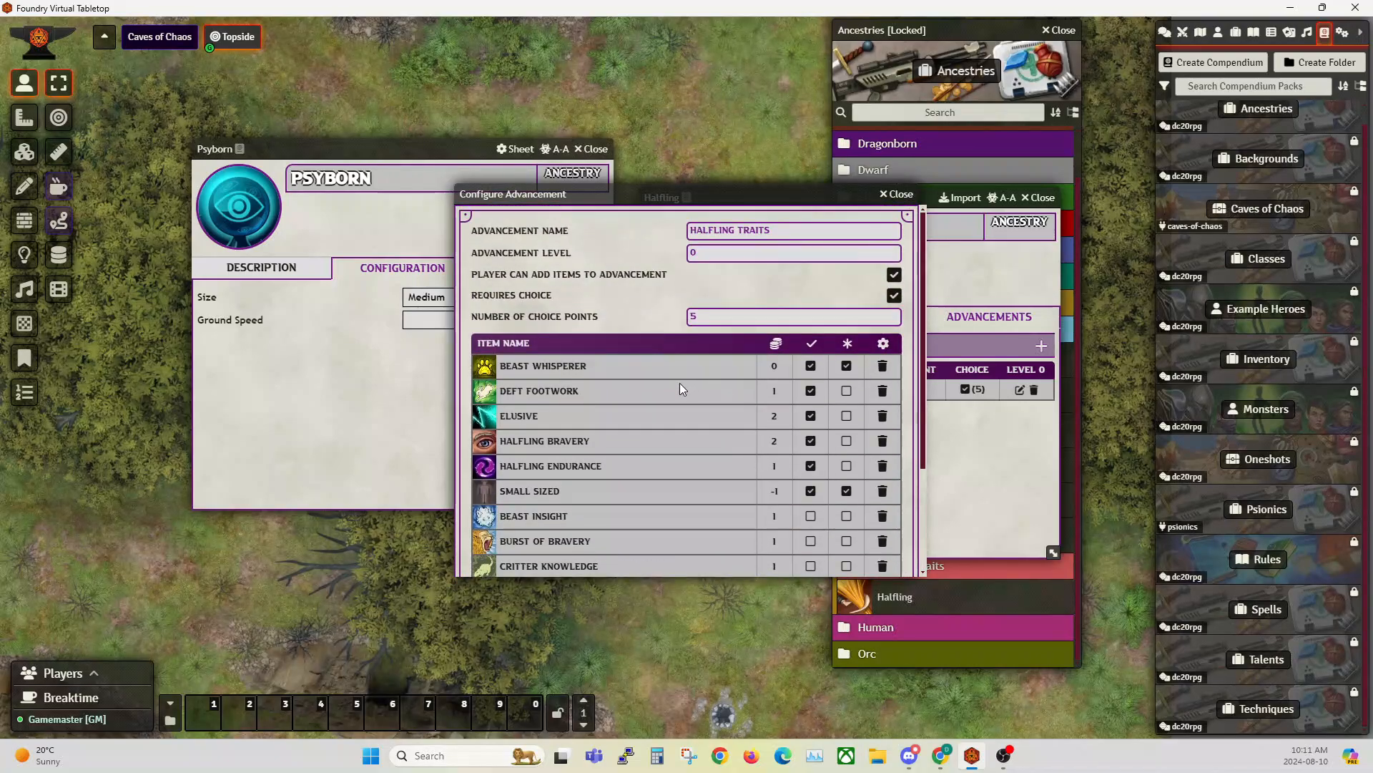
scroll(665, 394, down, 1)
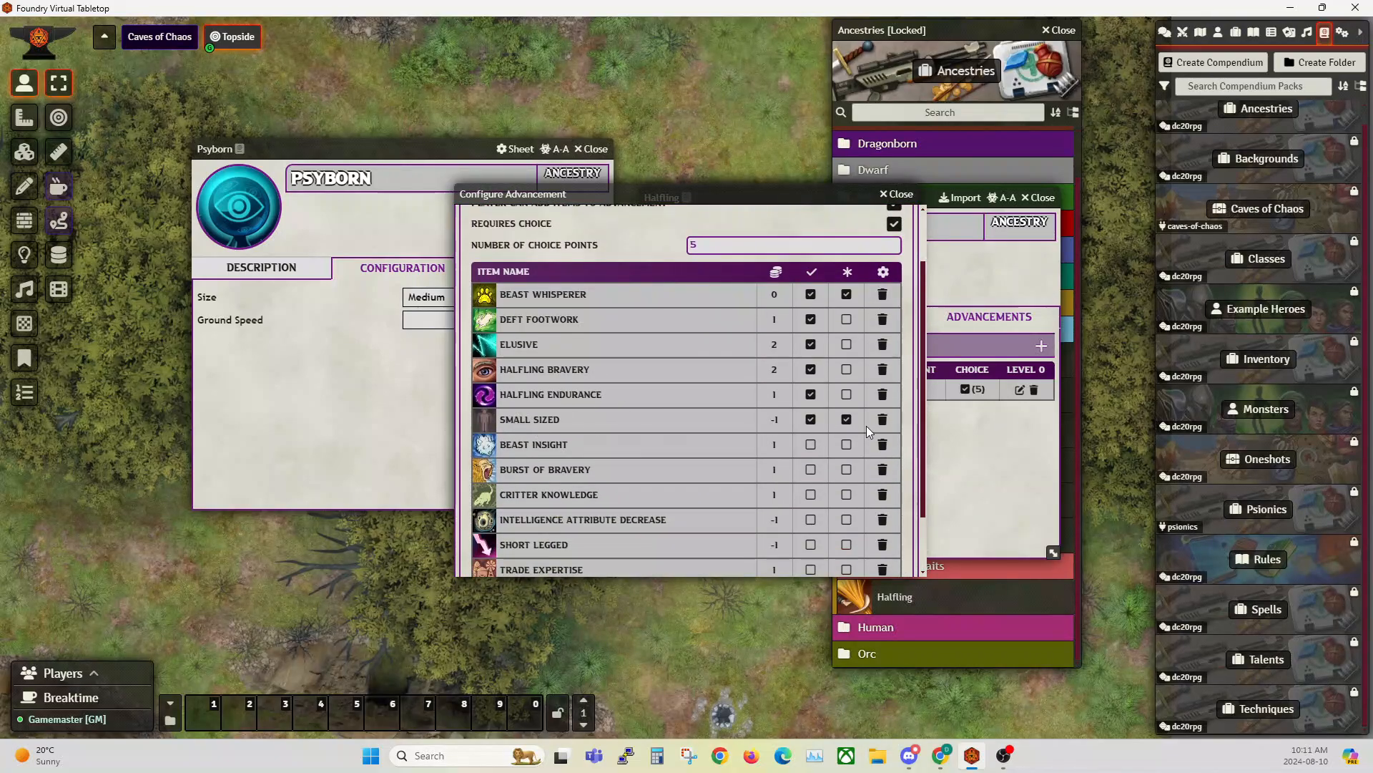
click(897, 193)
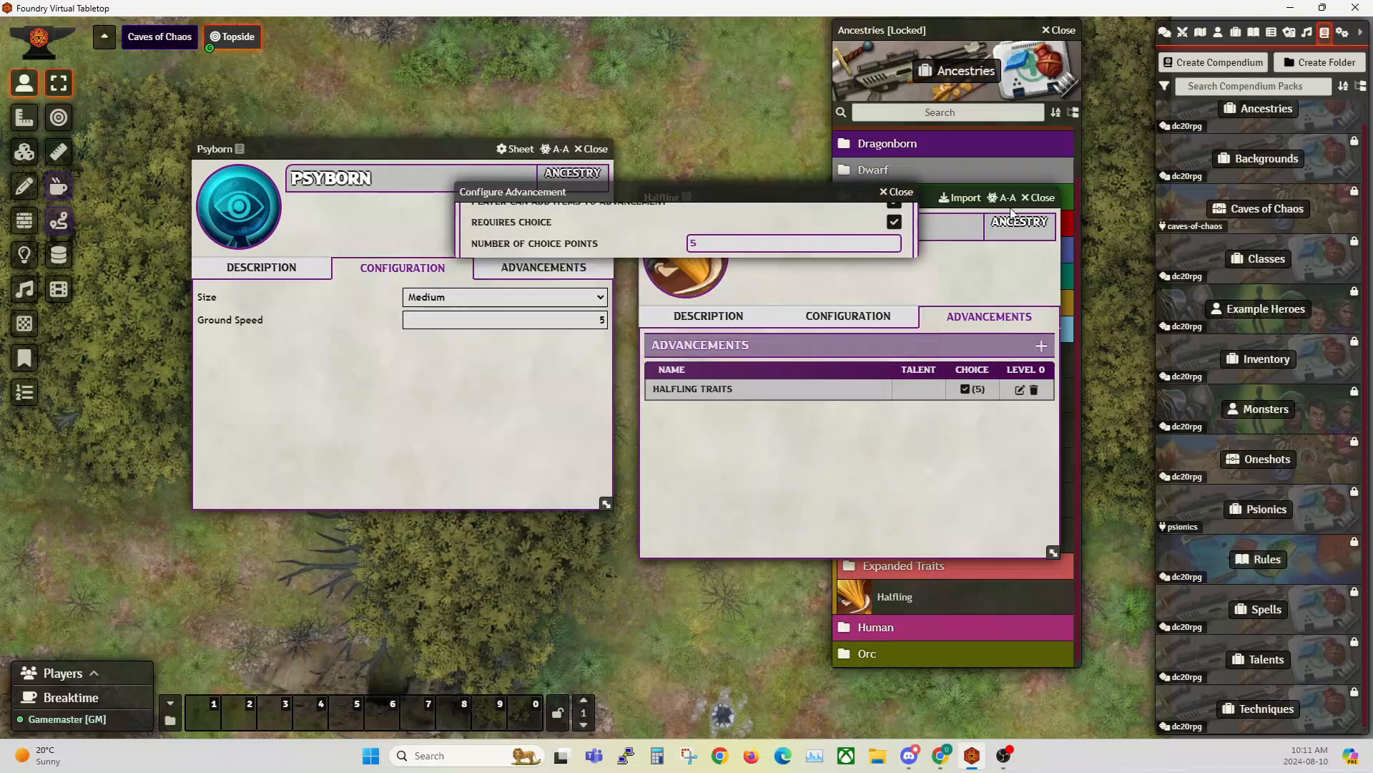
click(1039, 196)
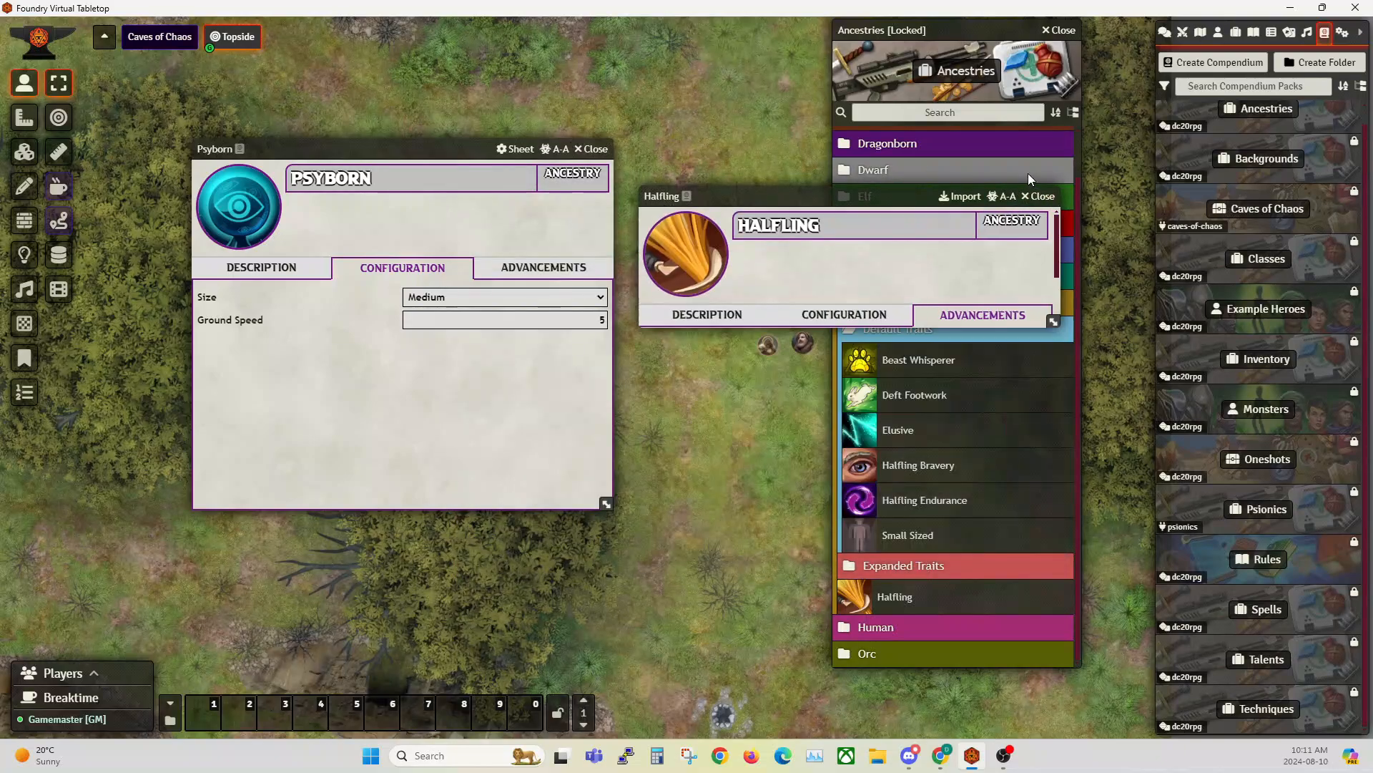
click(1062, 30)
- Return to the world's items and examine the choice points, trait costs and default and mandatory flags of Psyborn's Psyborn Traits advancement
click(1236, 32)
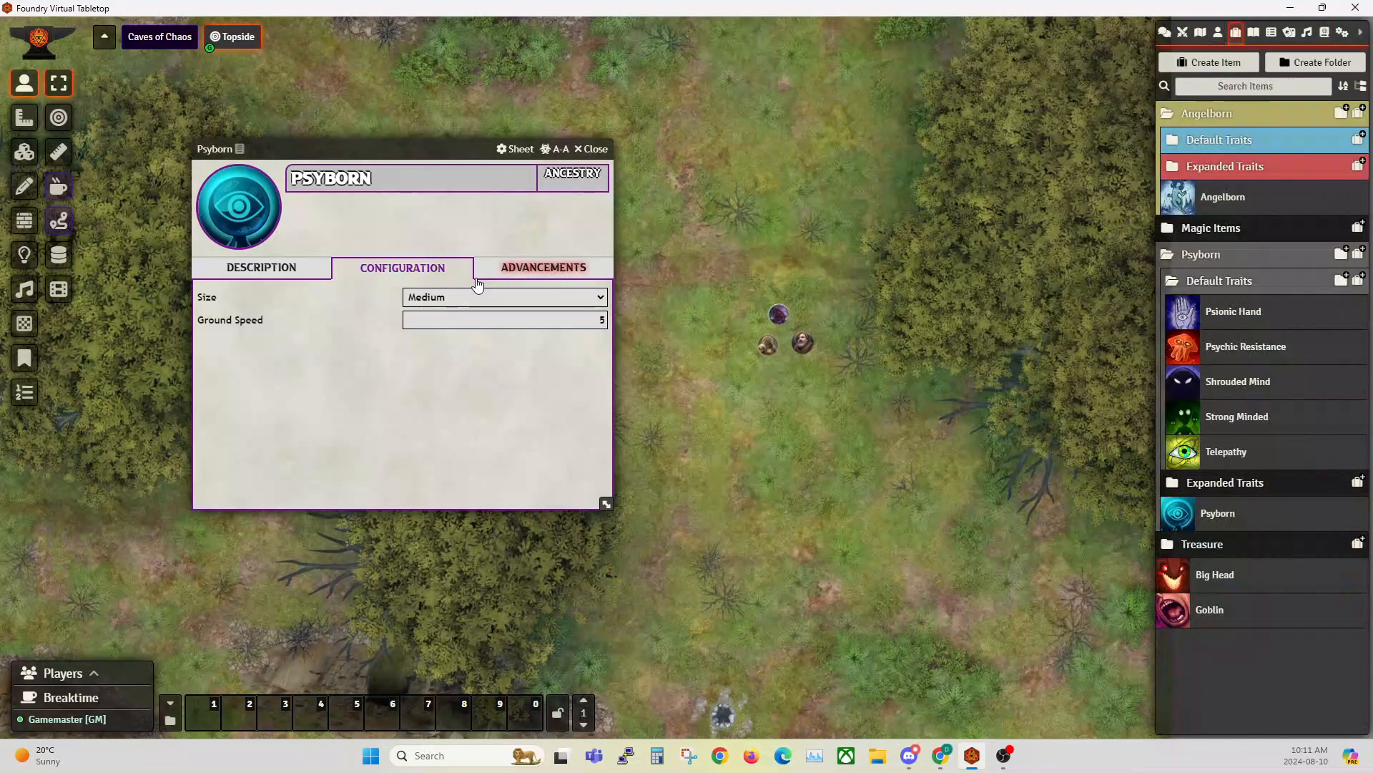
click(552, 273)
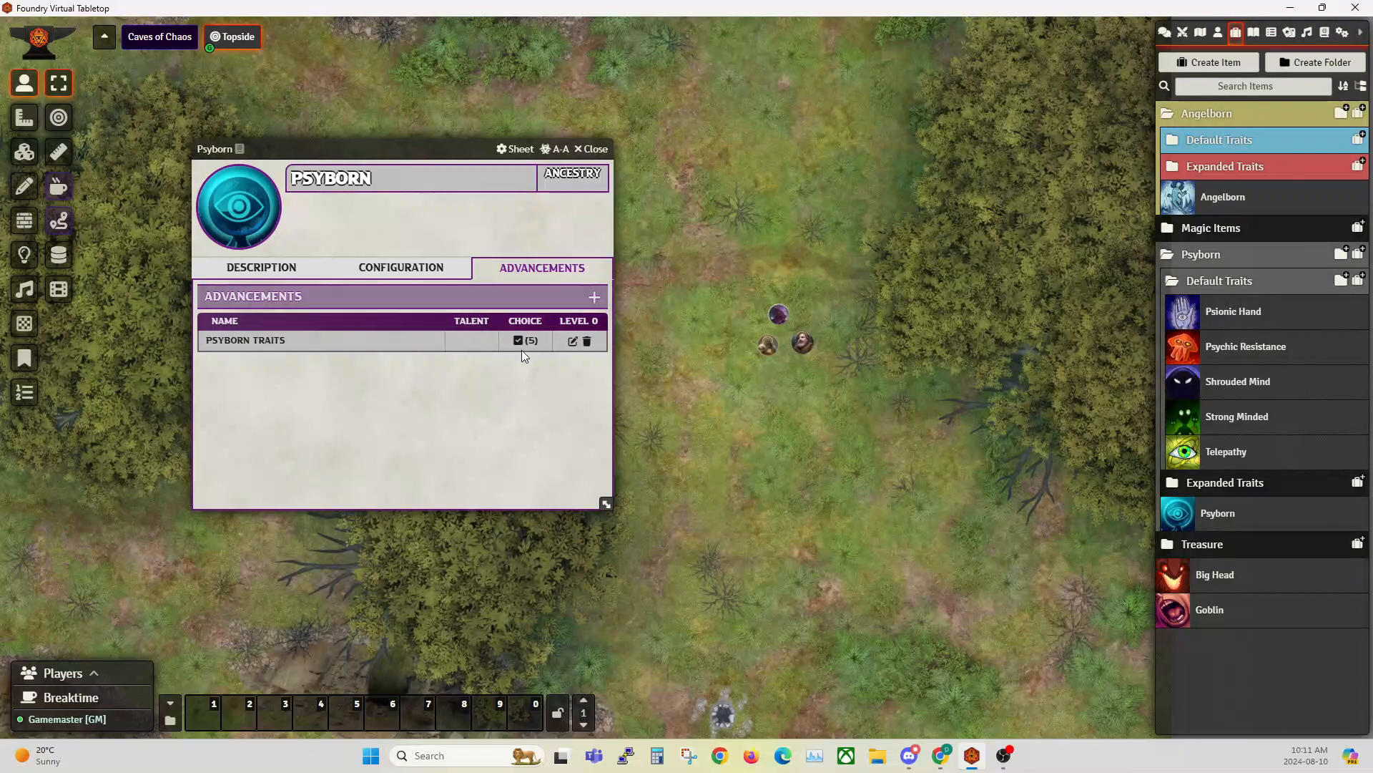
click(573, 342)
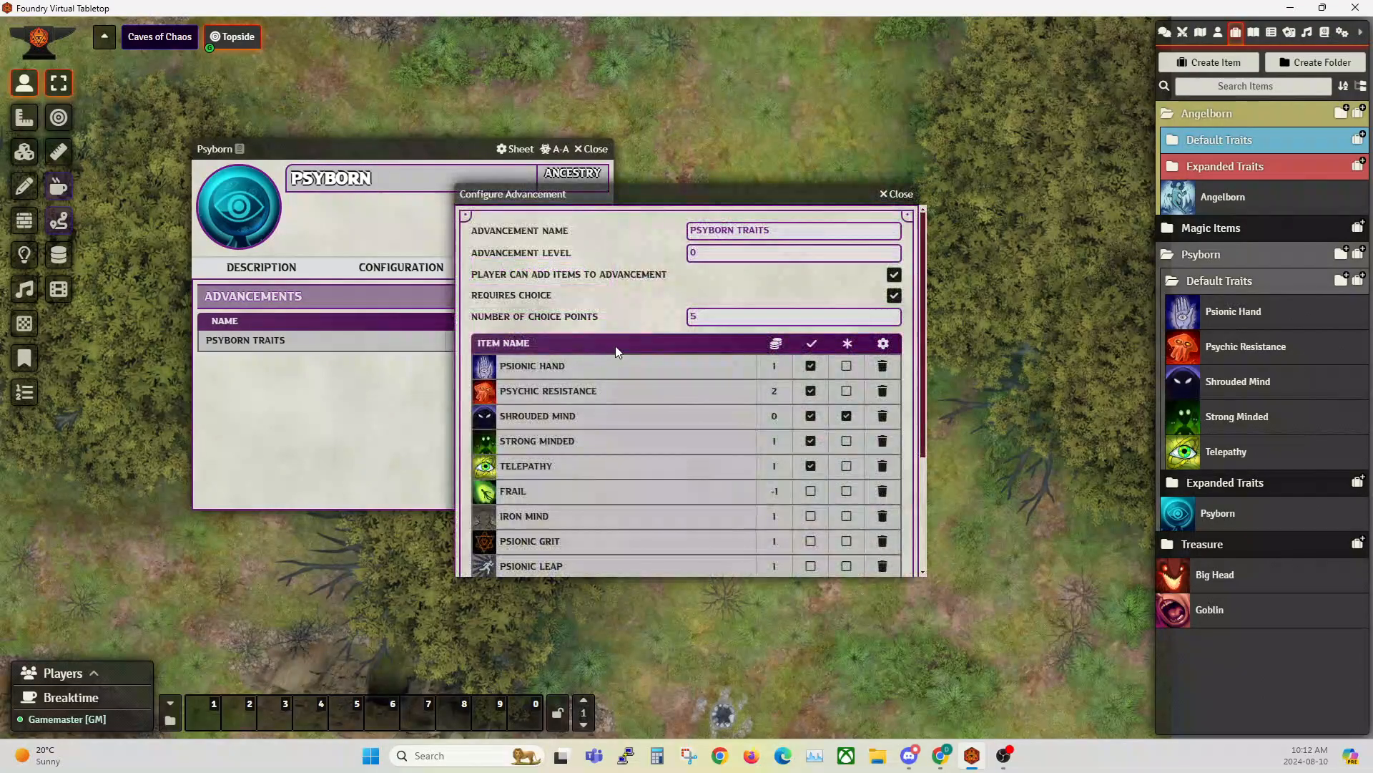
drag(730, 193, 746, 138)
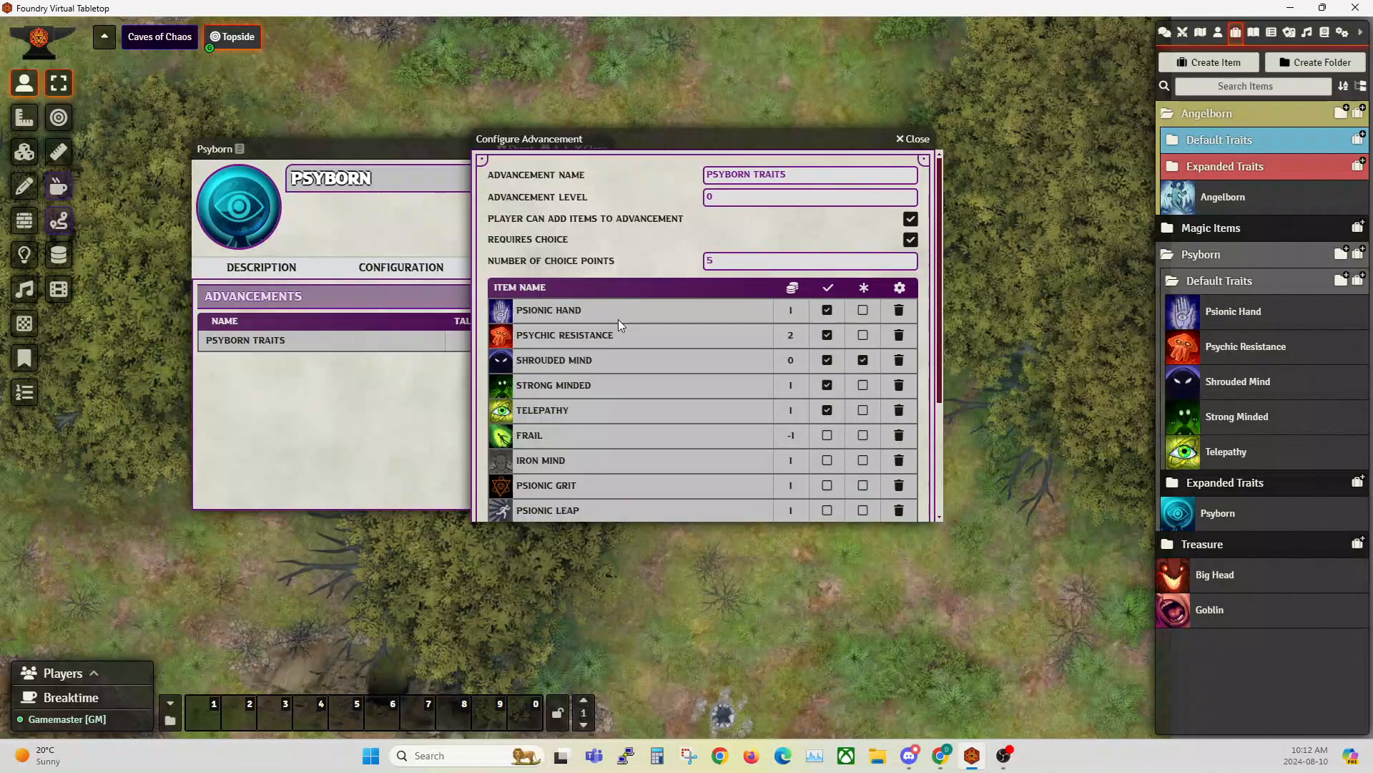
scroll(620, 329, down, 3)
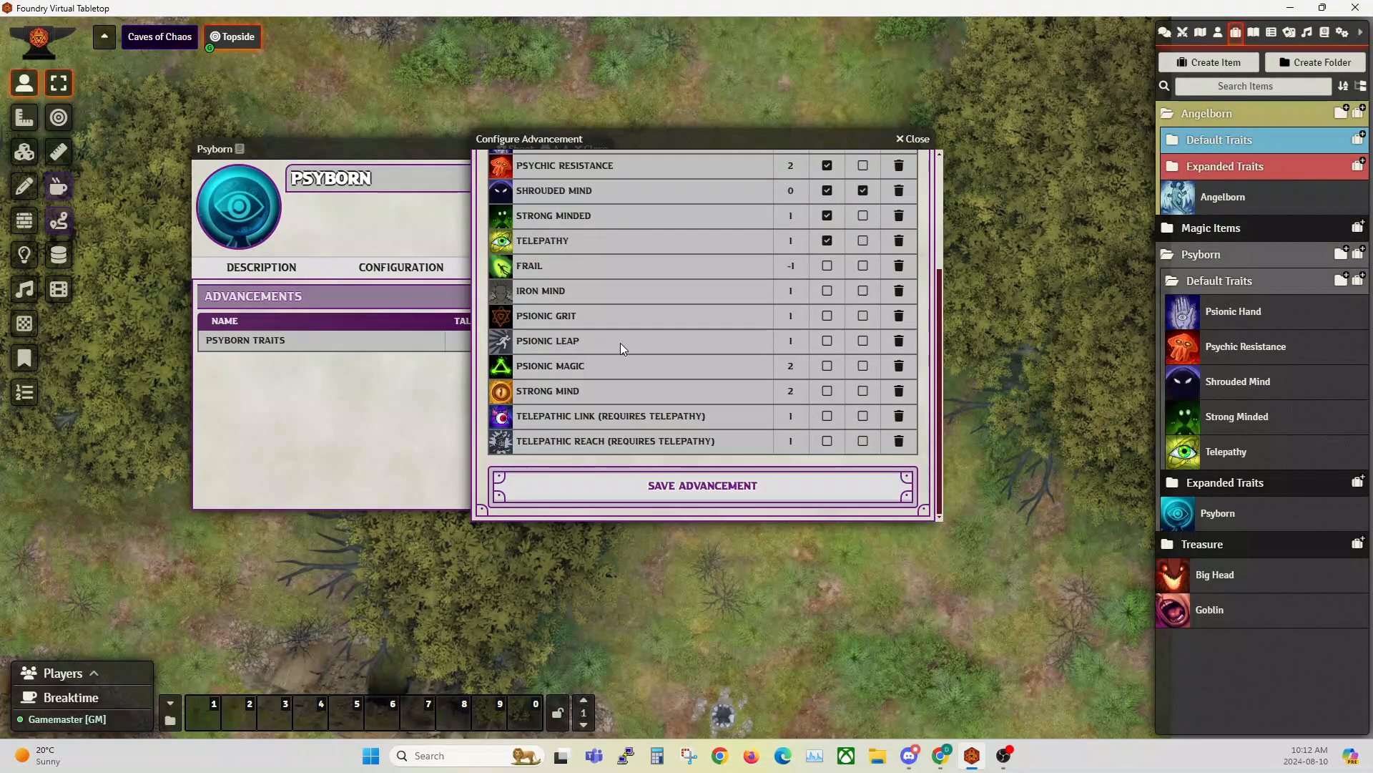
scroll(606, 324, up, 2)
scroll(606, 324, up, 1)
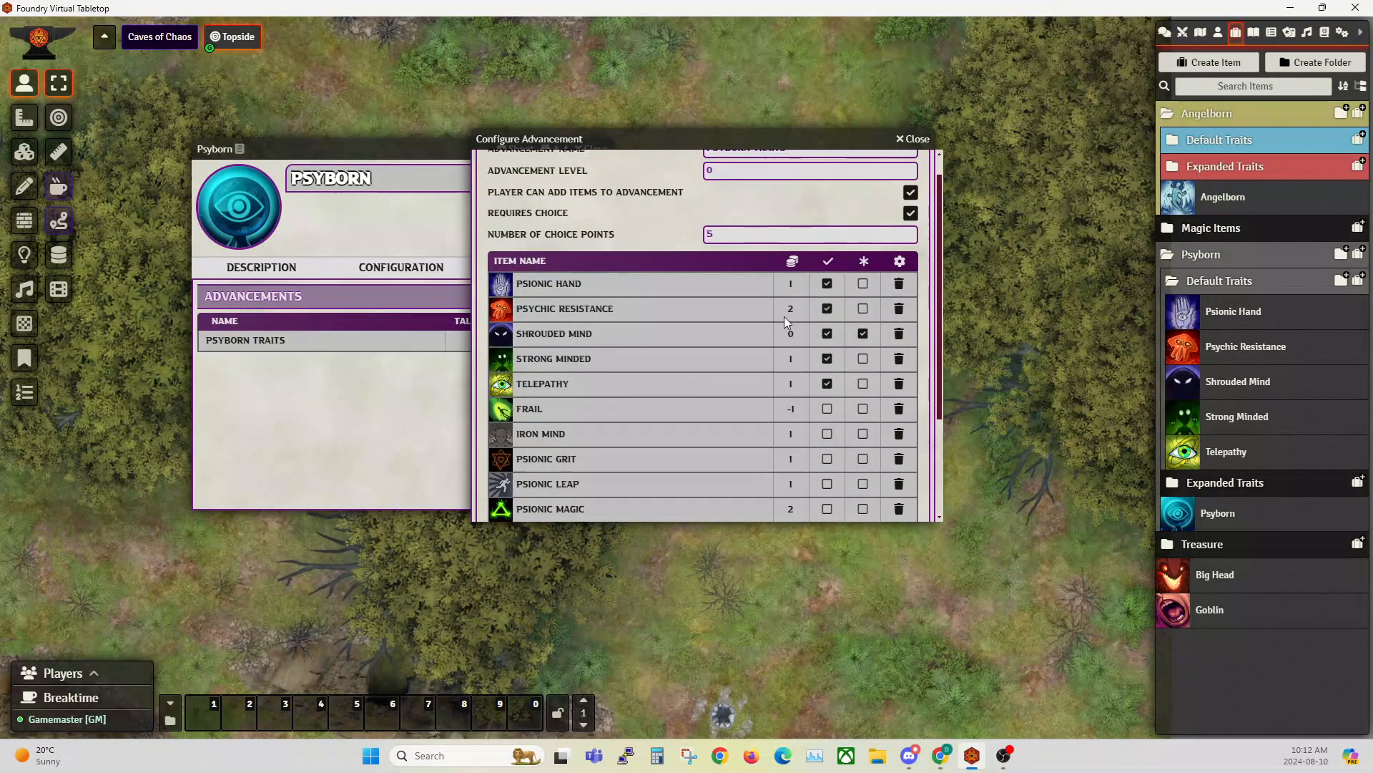
scroll(673, 375, down, 3)
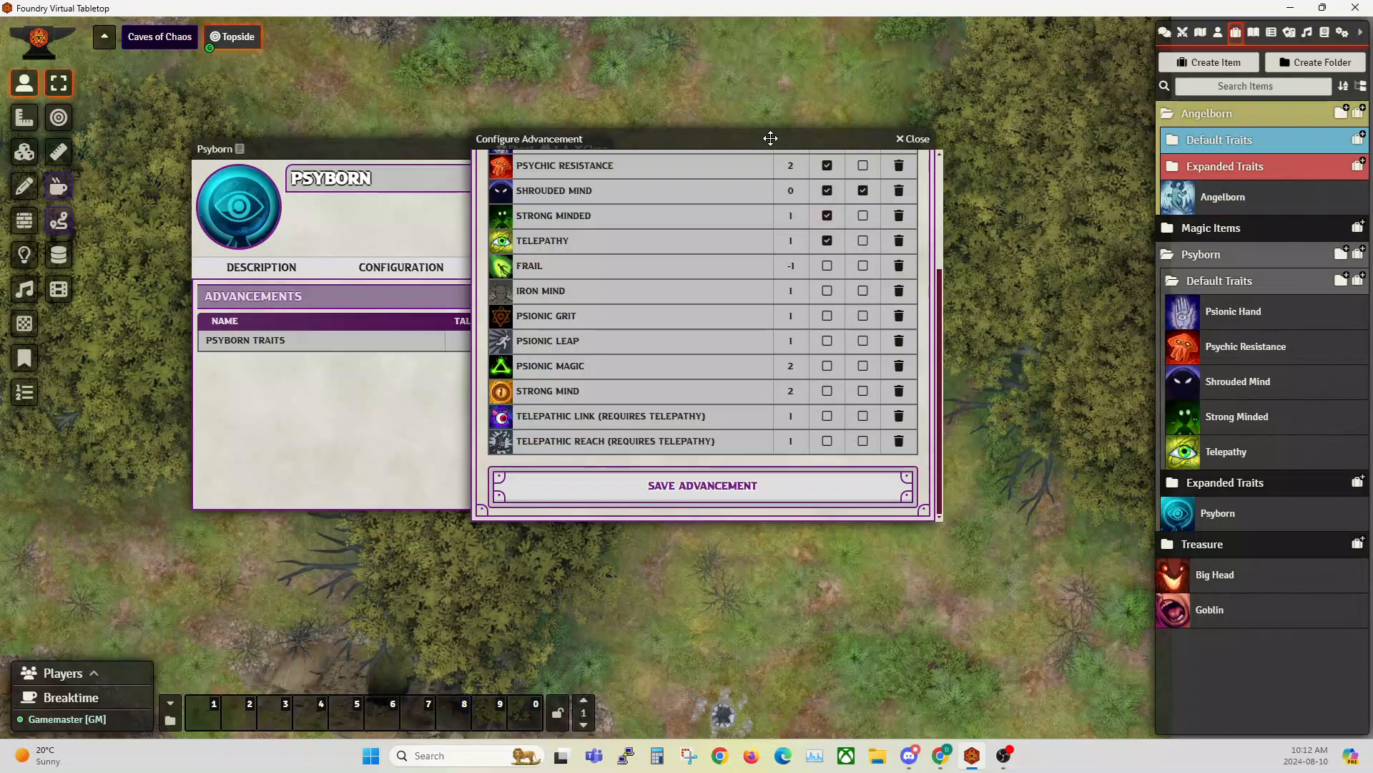
drag(770, 138, 698, 207)
scroll(784, 385, up, 5)
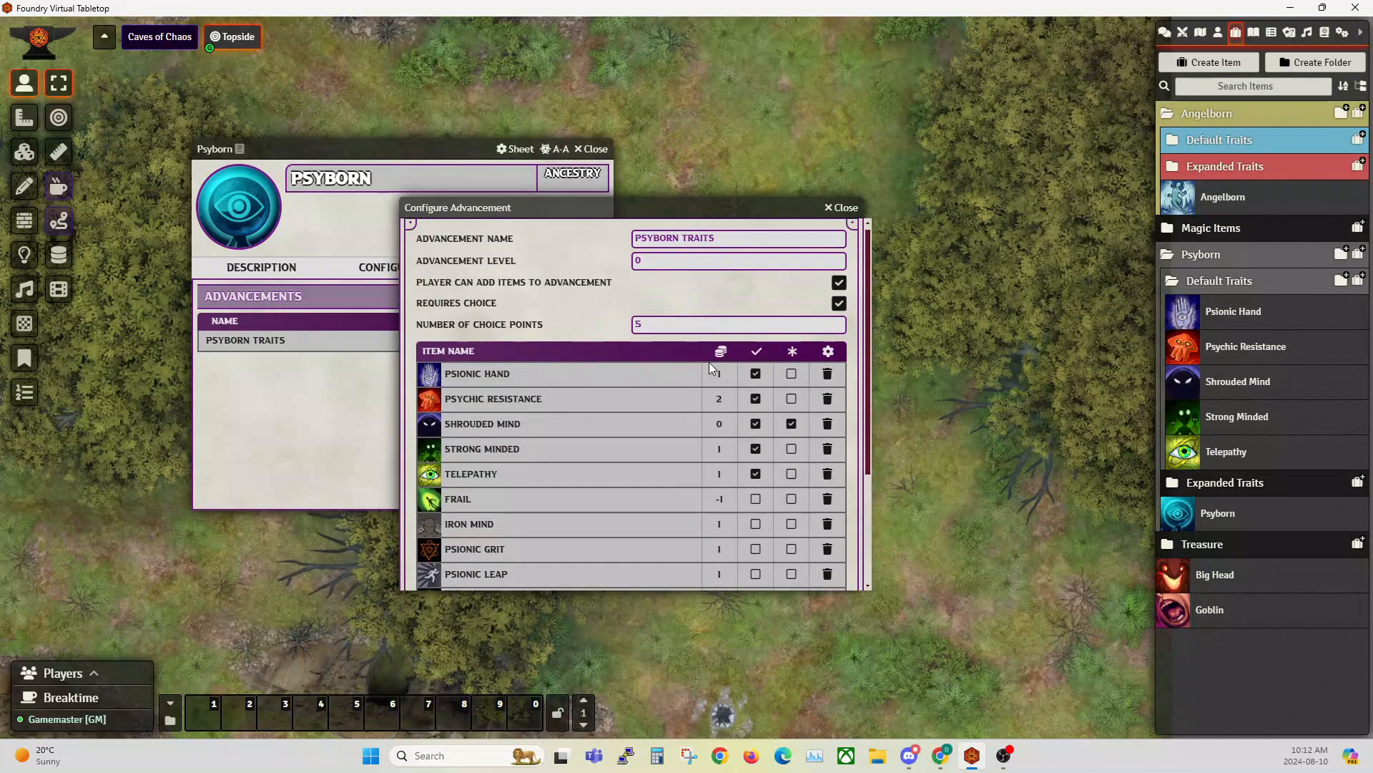
scroll(709, 362, up, 1)
drag(655, 211, 713, 157)
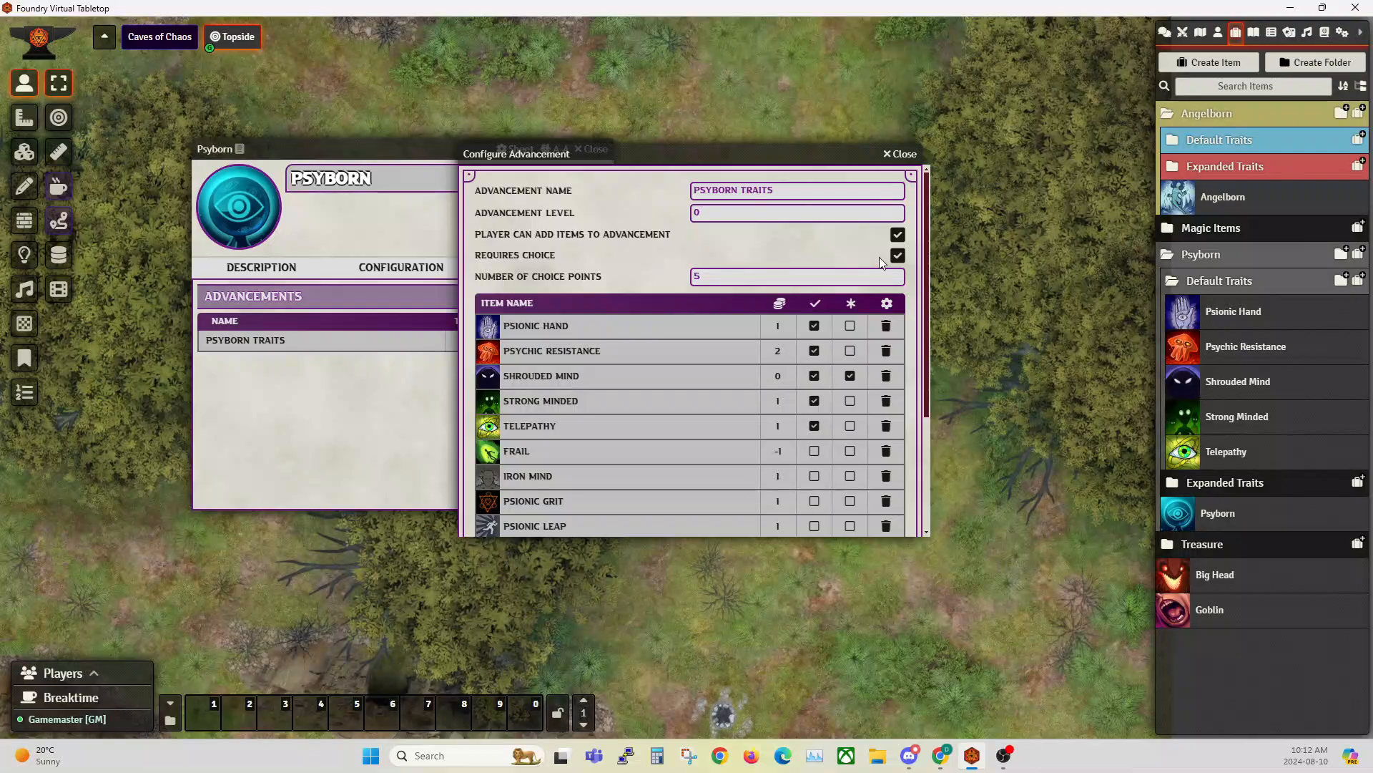
- Open Angelborn's Angelborn Traits advancement for review and move its window clear of the Psyborn Traits advancement
click(1224, 198)
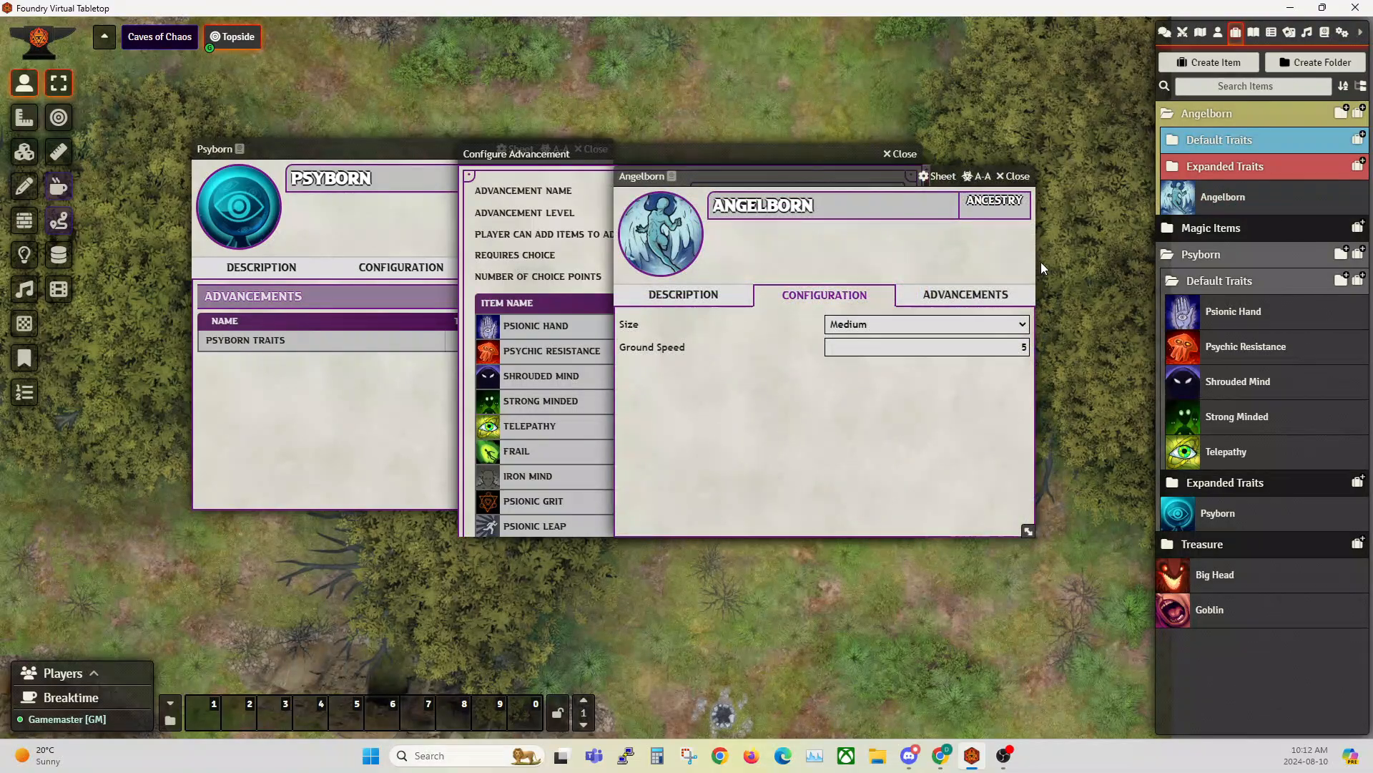
click(957, 297)
click(994, 368)
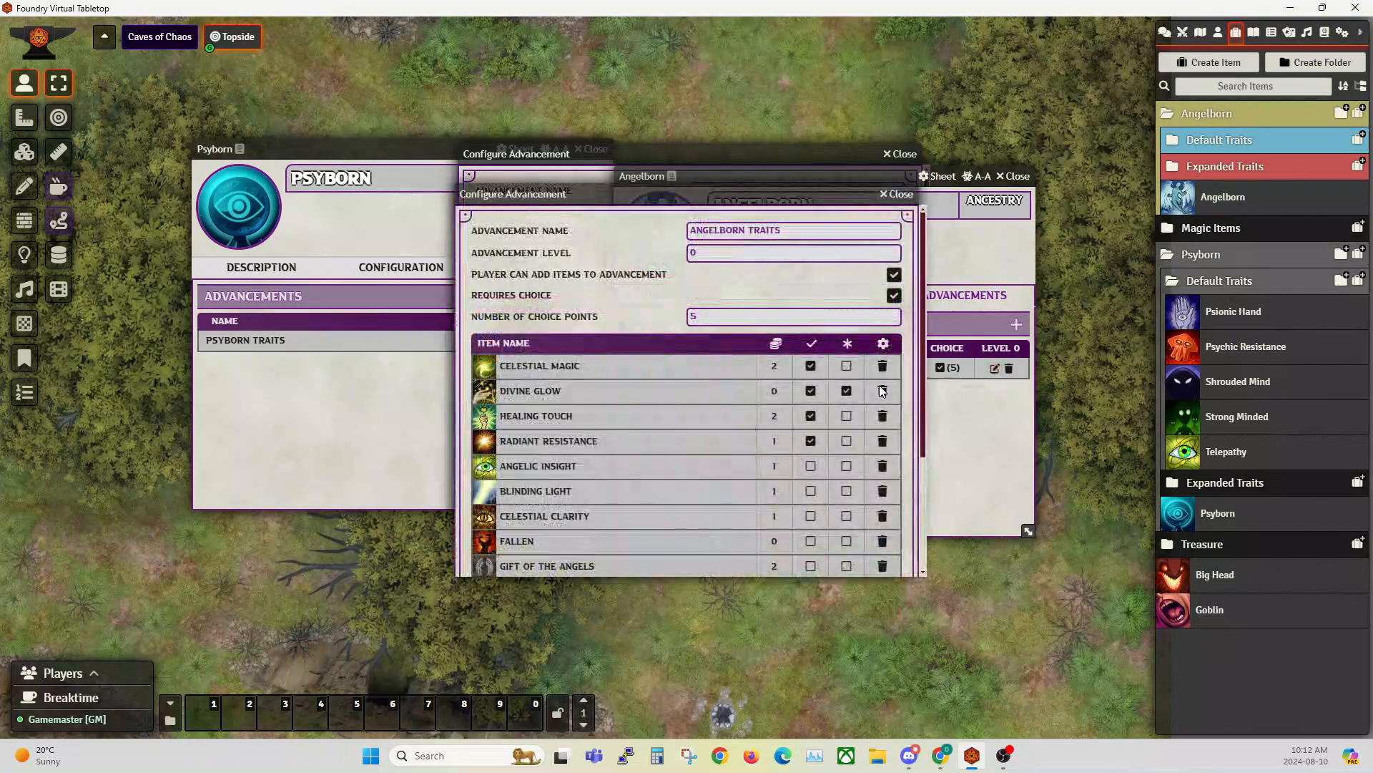
drag(743, 198, 917, 349)
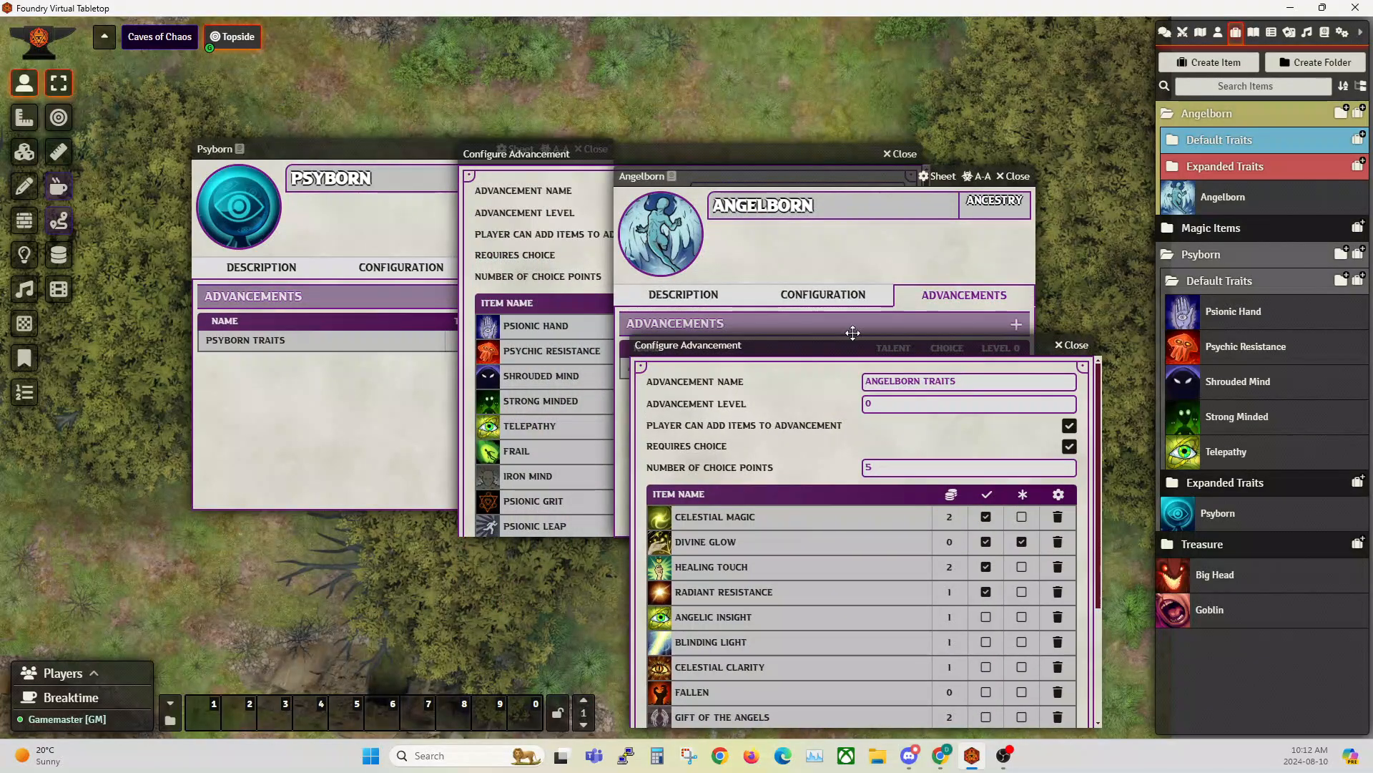
- Compare the choice points and trait flags of Psyborn Traits and Angelborn Traits side by side, and close the Angelborn windows
drag(576, 153, 139, 145)
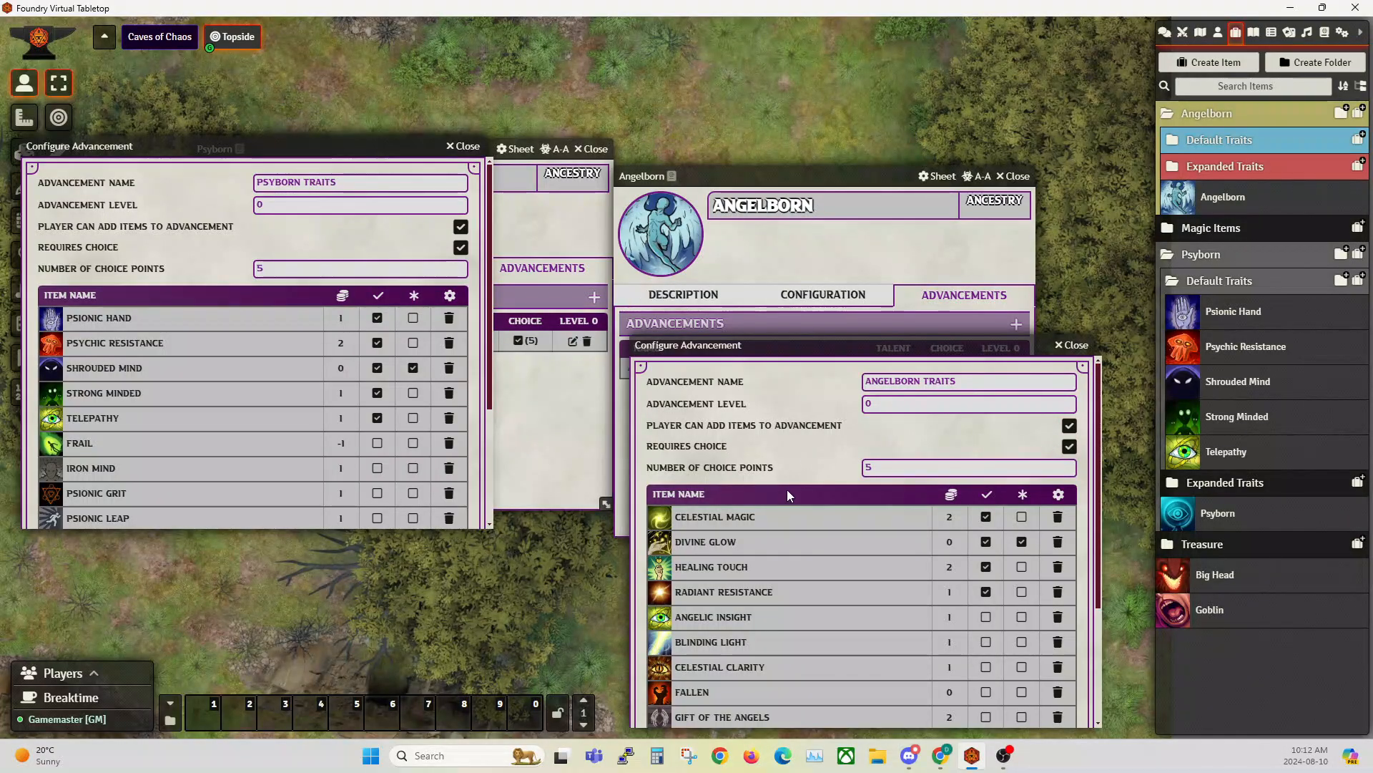
click(876, 467)
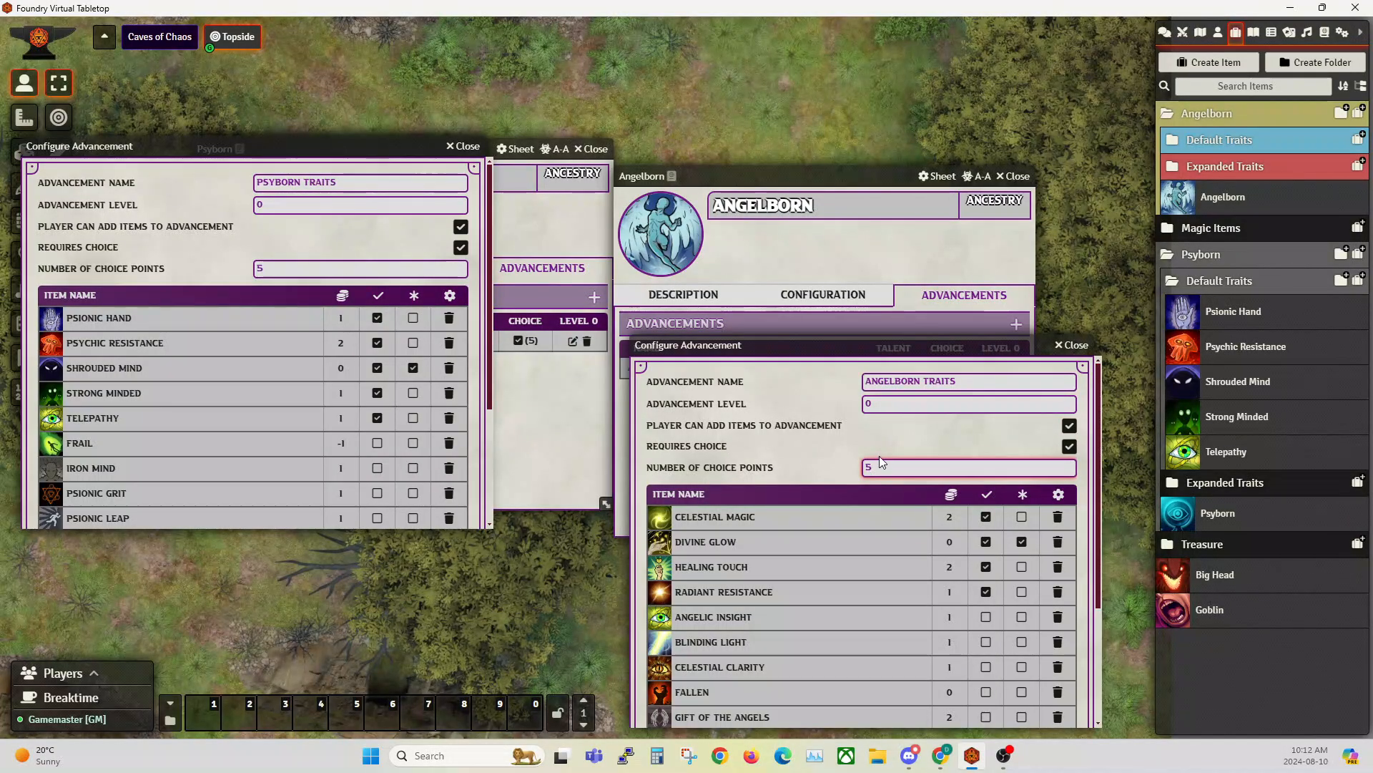
drag(804, 350, 734, 239)
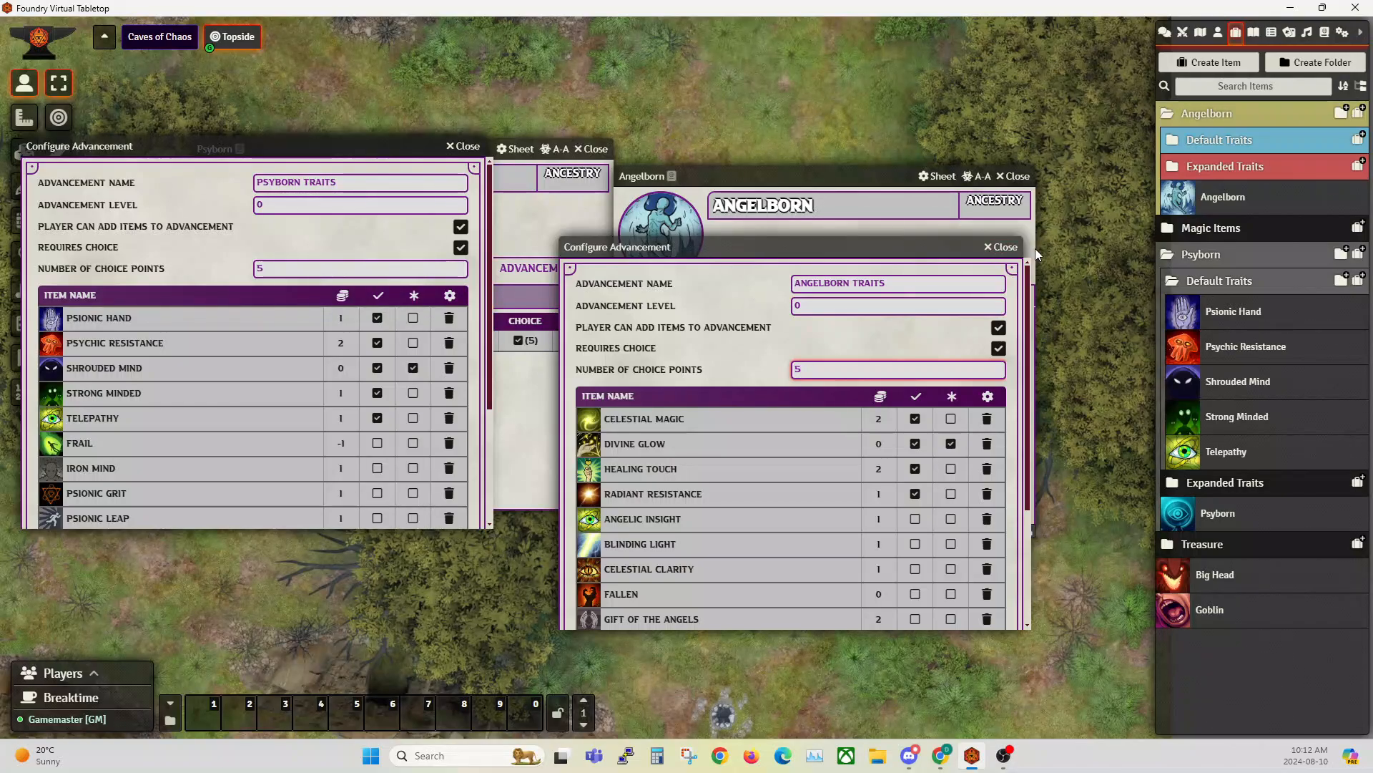
click(1002, 247)
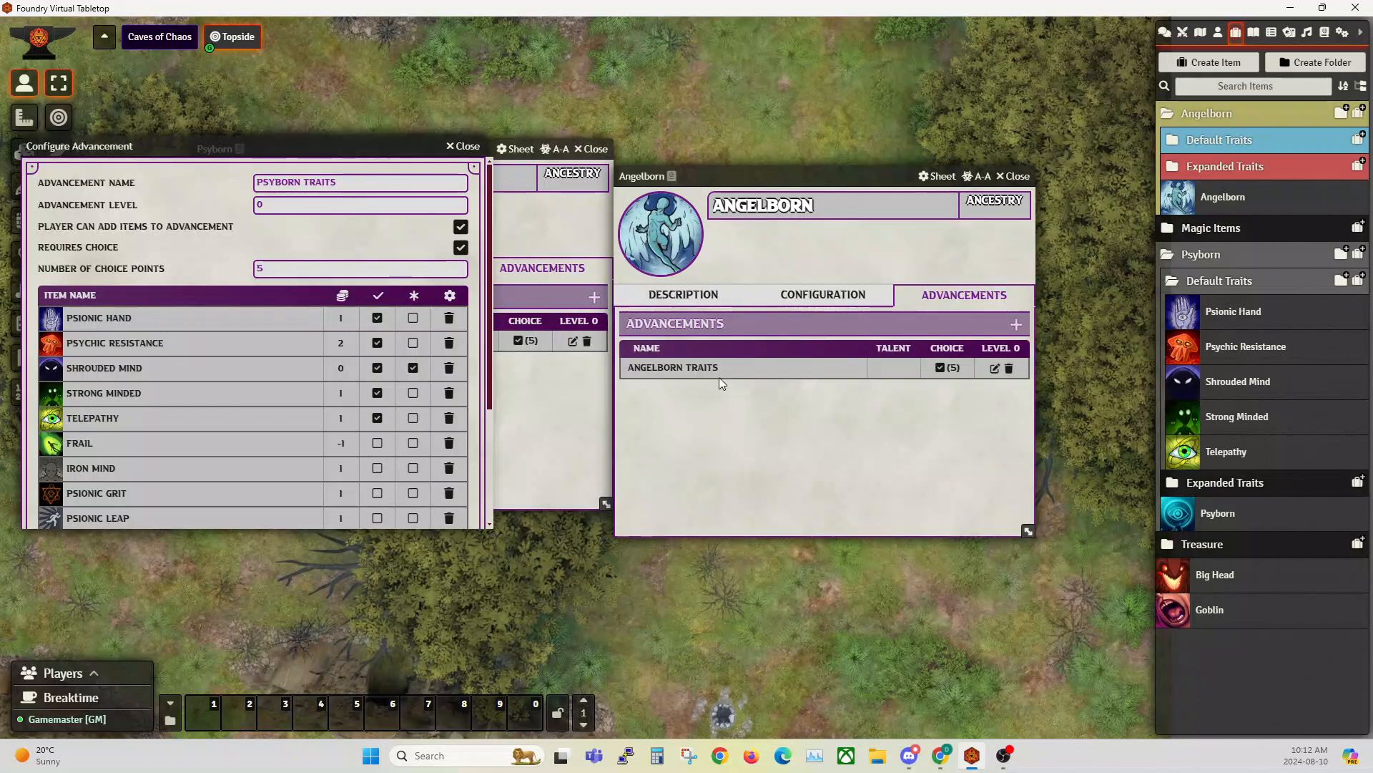
click(1023, 177)
- Add the Big Head trait from the world's items to Psyborn's Psyborn Traits advancement
drag(328, 140, 828, 153)
scroll(761, 354, down, 3)
scroll(752, 362, up, 5)
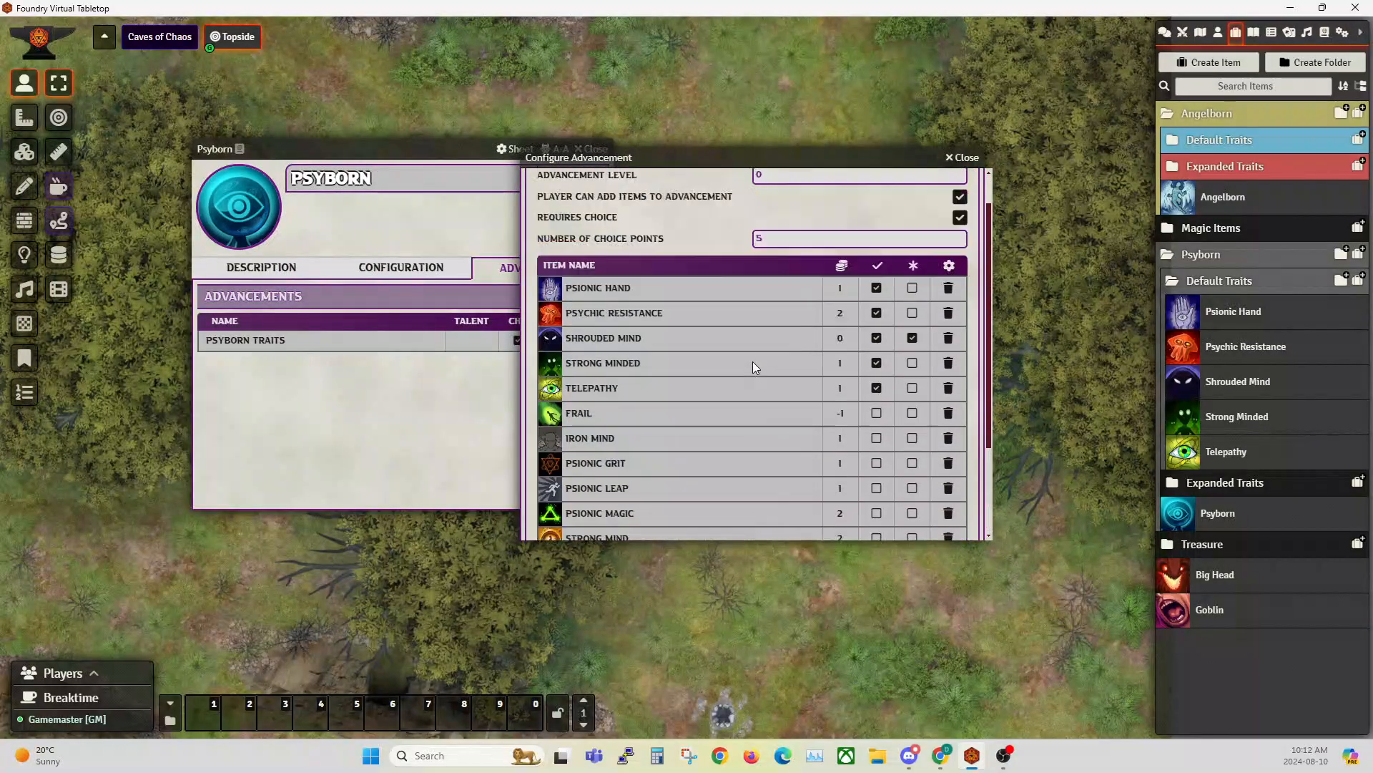
scroll(740, 341, down, 5)
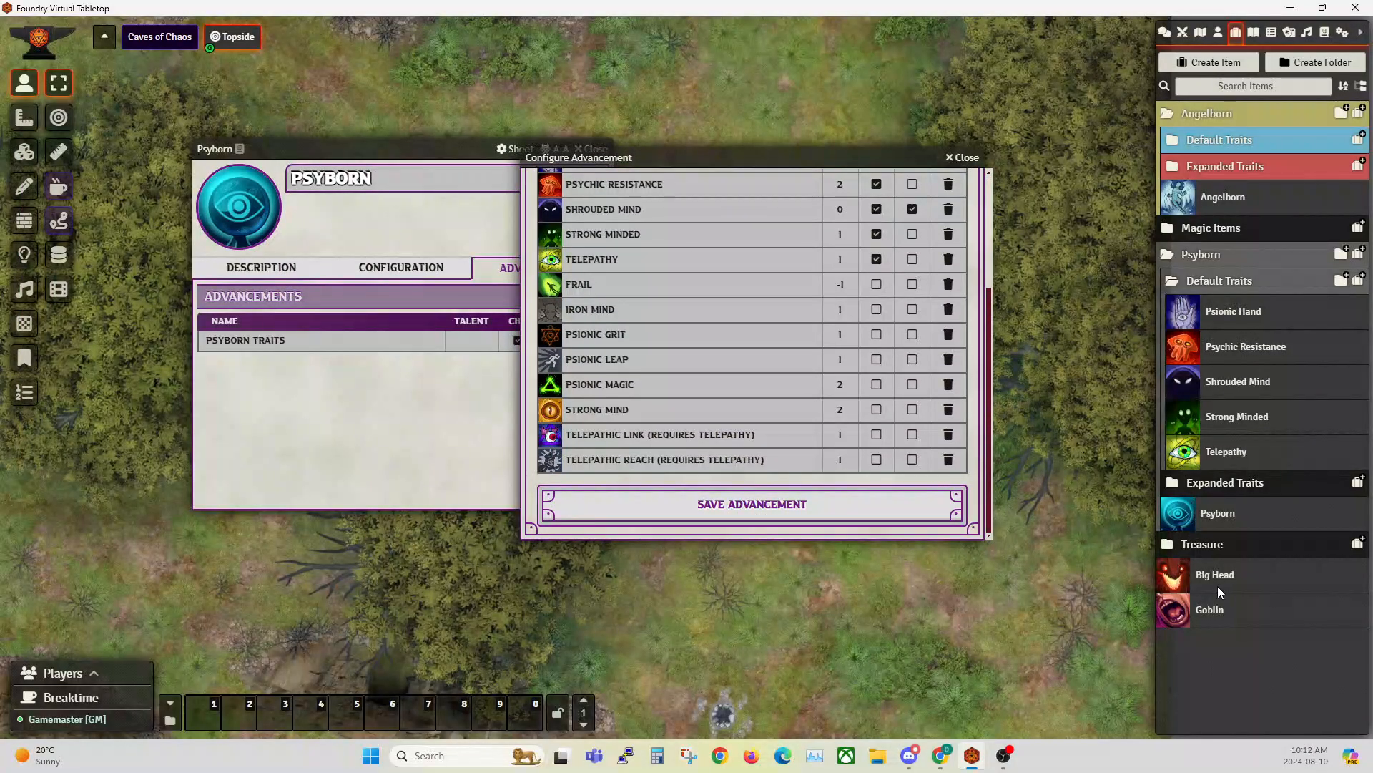
scroll(801, 386, up, 5)
scroll(801, 386, down, 5)
drag(1214, 576, 766, 418)
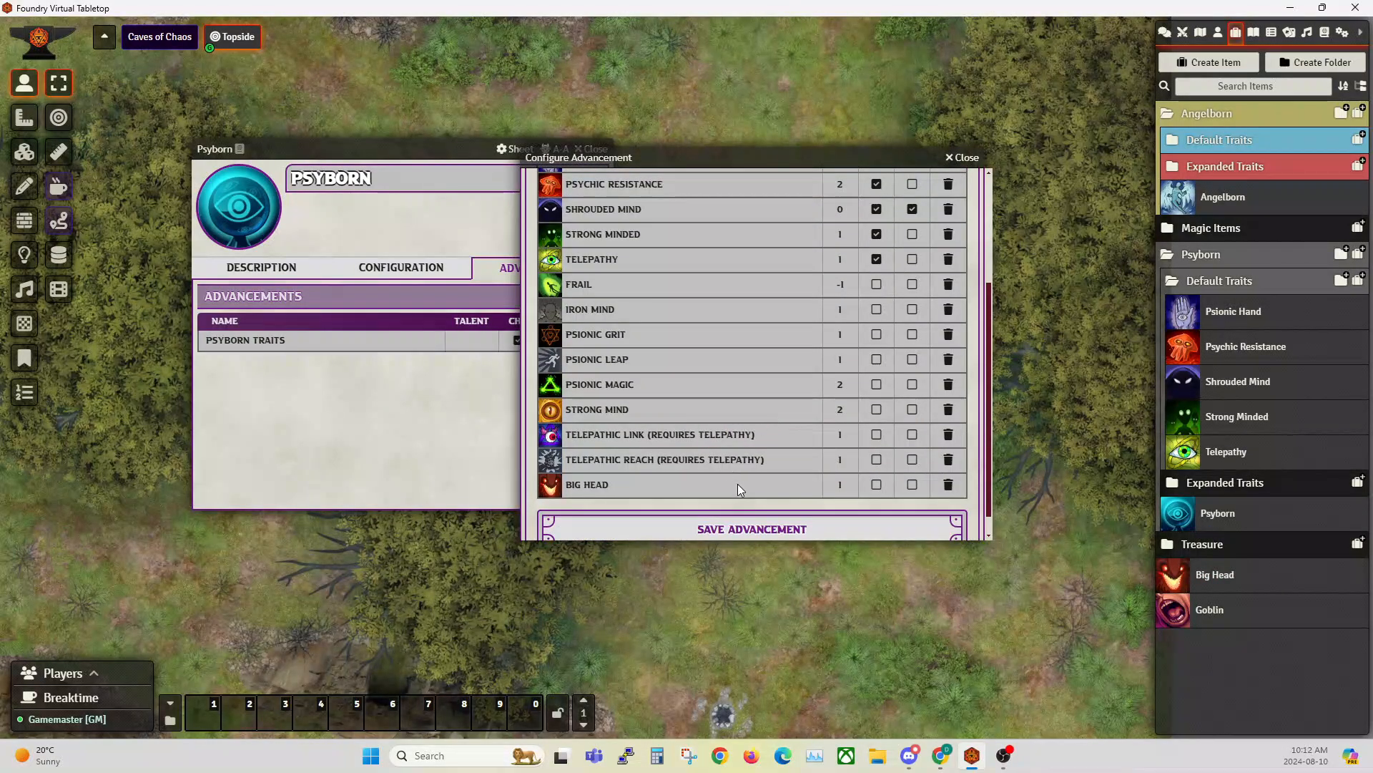
- Examine the description and advanced effect settings of Psyborn's Shrouded Mind trait, and close its sheet
scroll(812, 465, up, 5)
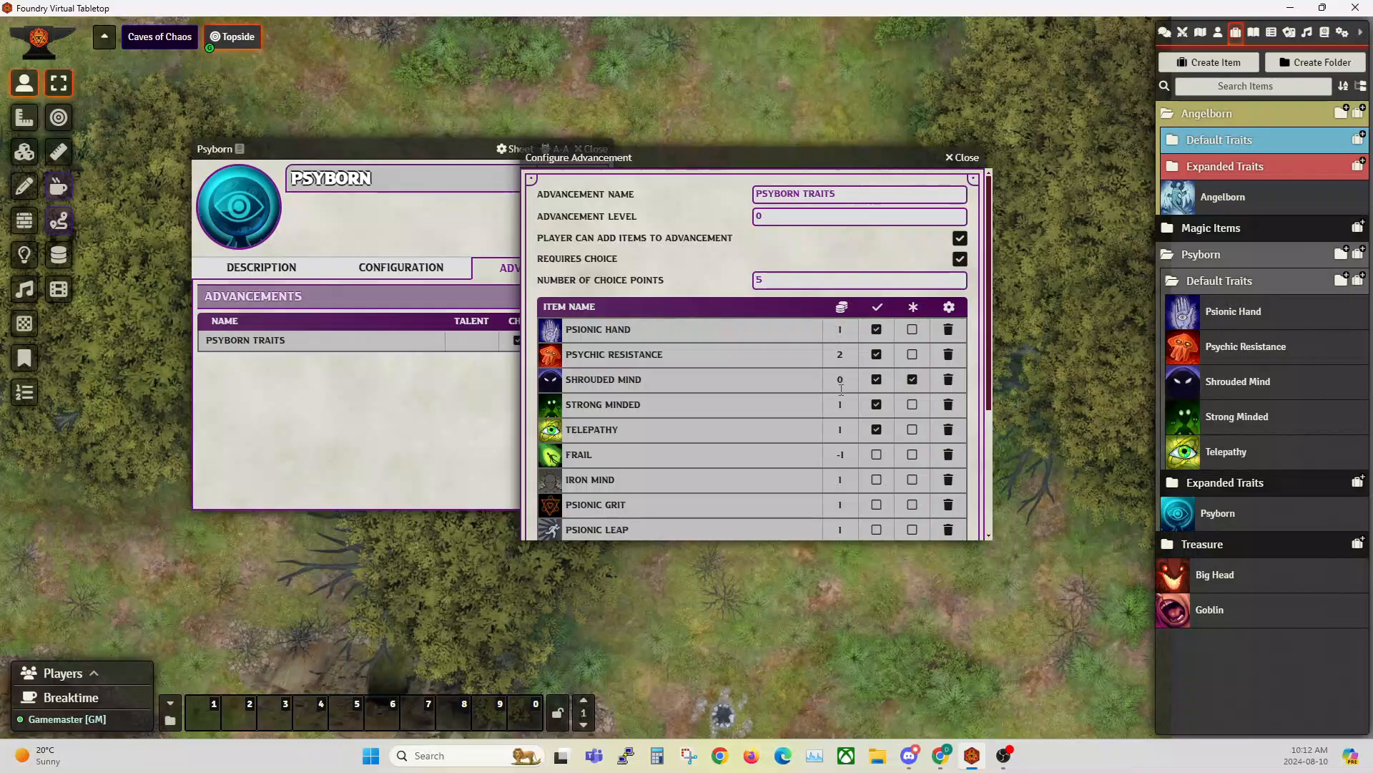
scroll(831, 407, down, 3)
scroll(831, 407, up, 3)
click(1238, 382)
drag(651, 197, 296, 238)
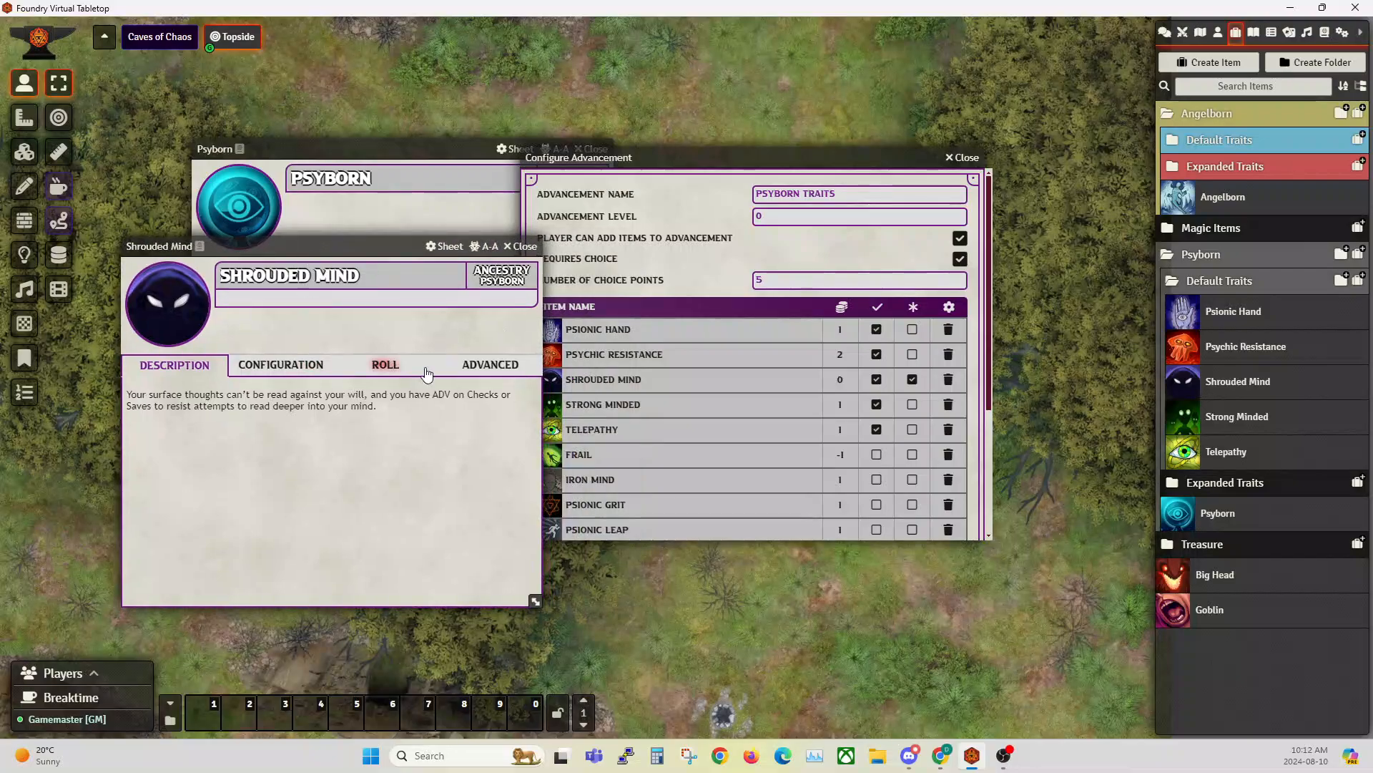
click(490, 367)
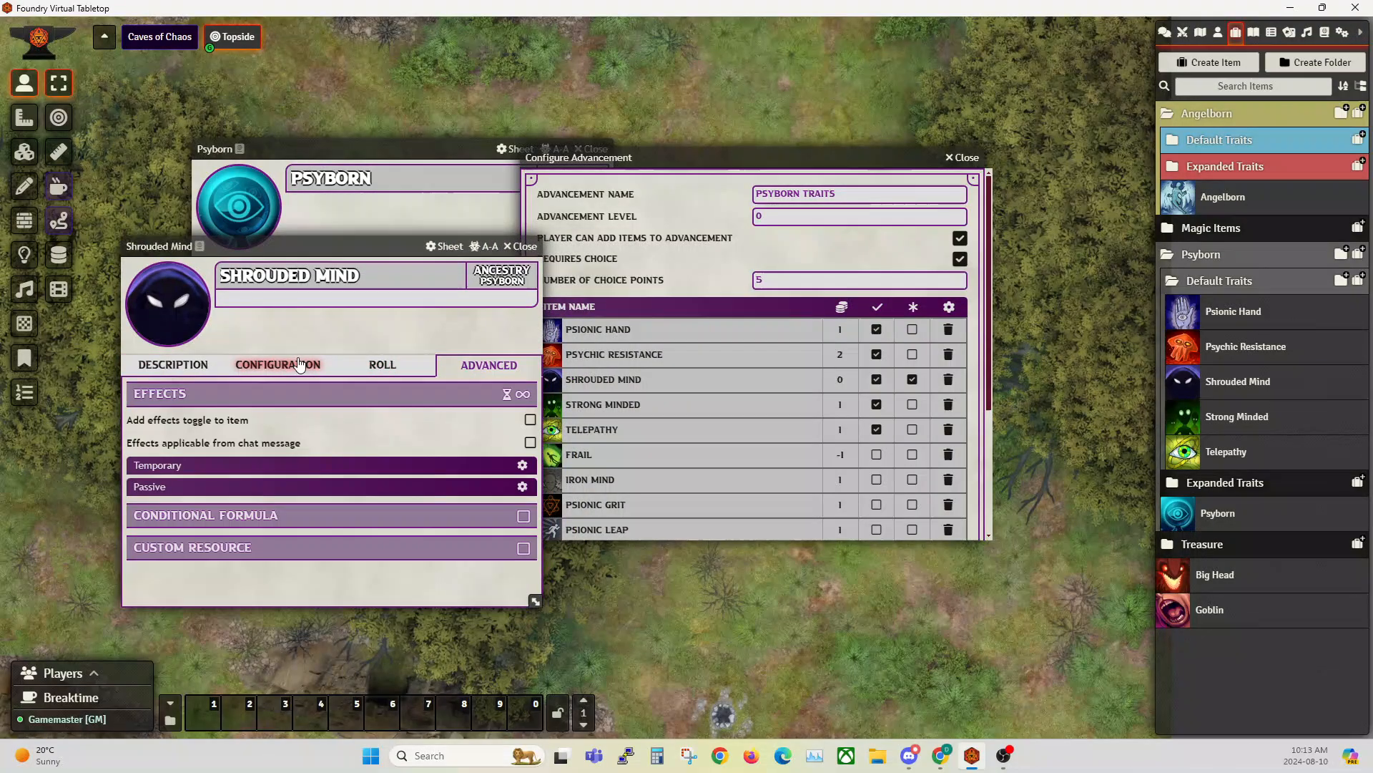
click(161, 368)
click(521, 246)
- Arrange the Psyborn sheet and Psyborn Traits advancement side by side, and set Big Head's cost to 0
drag(644, 157, 685, 148)
drag(397, 156, 286, 152)
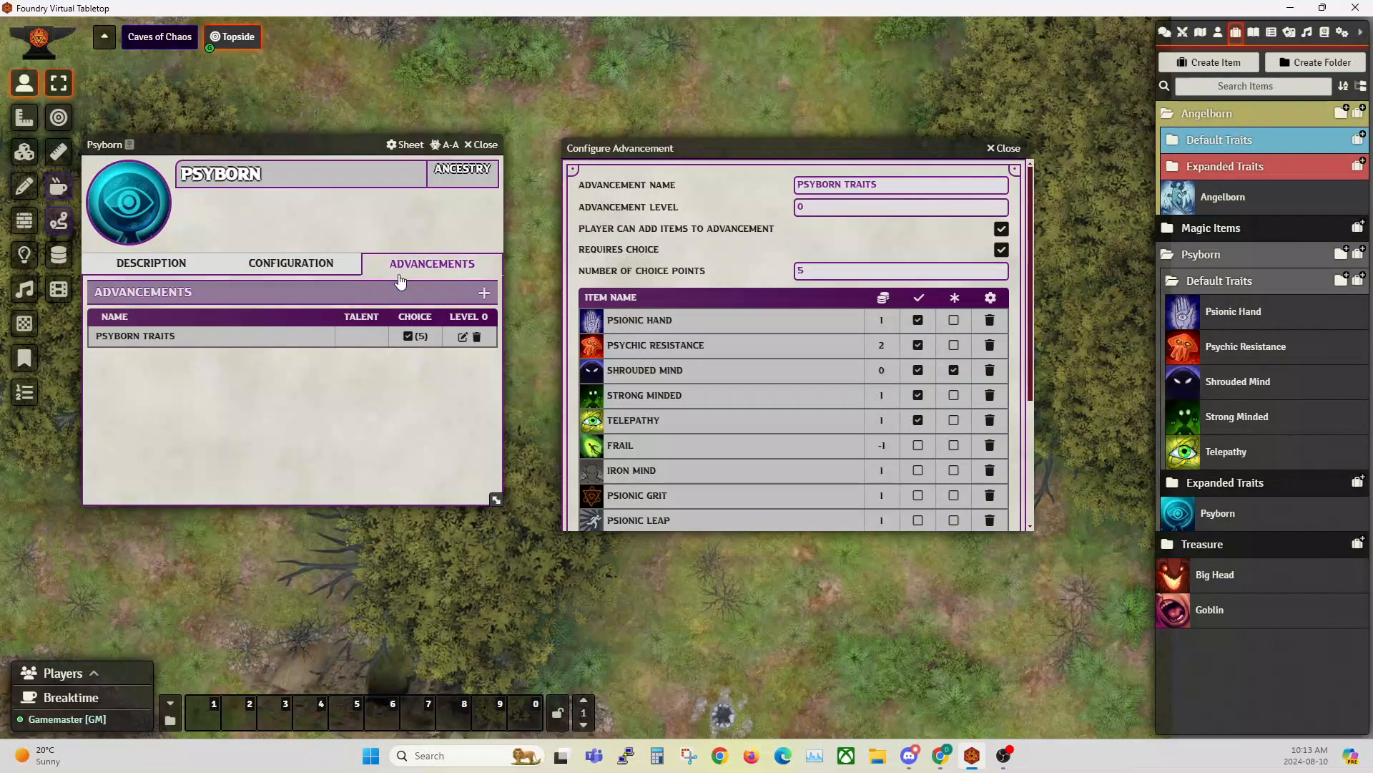
scroll(783, 354, down, 3)
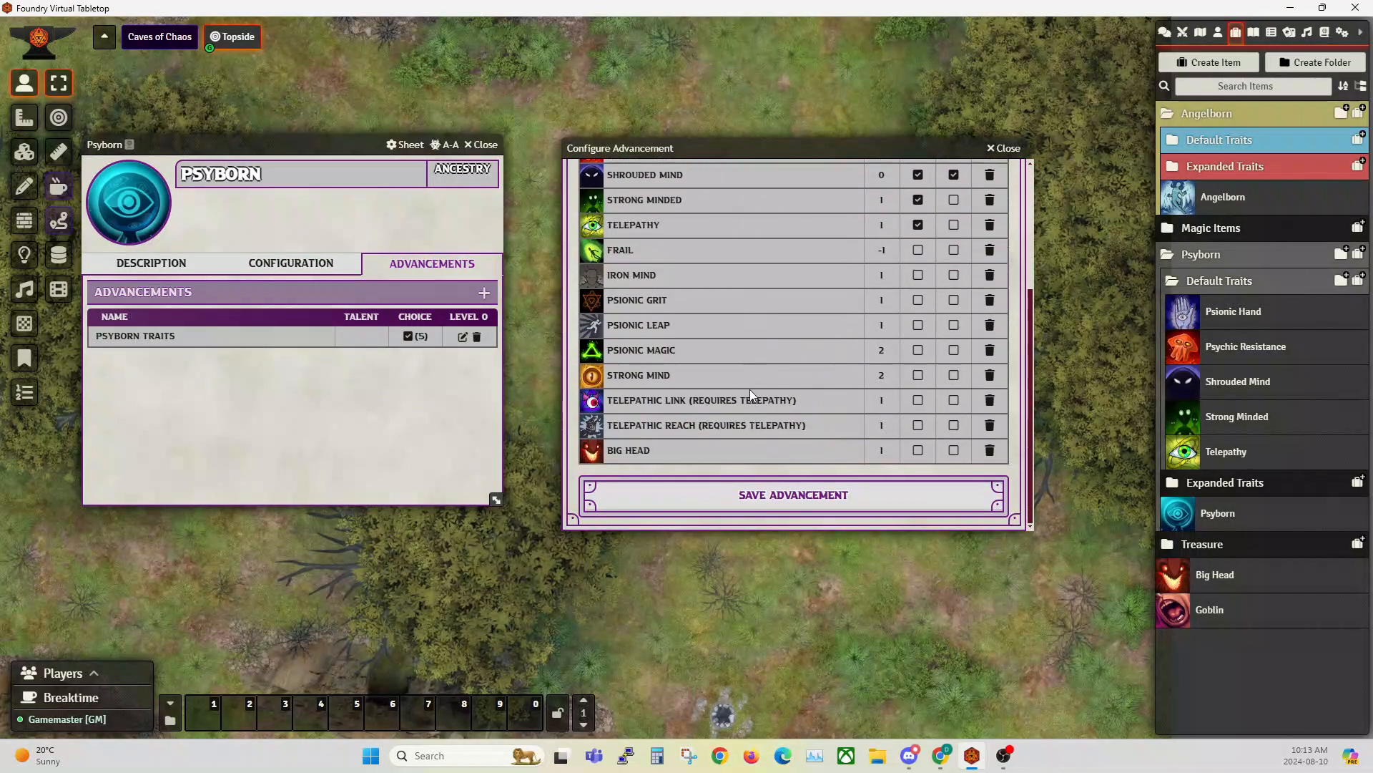
scroll(898, 259, up, 4)
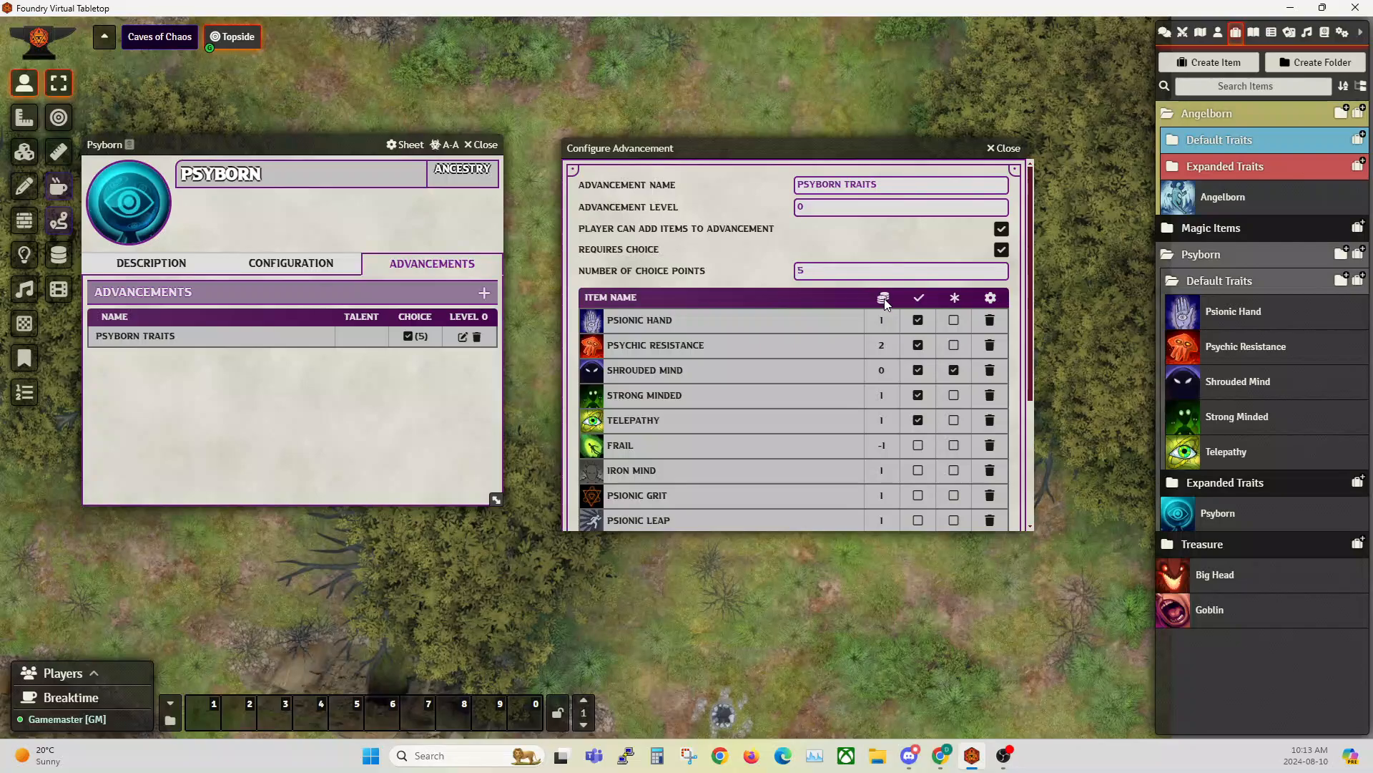
scroll(871, 342, down, 4)
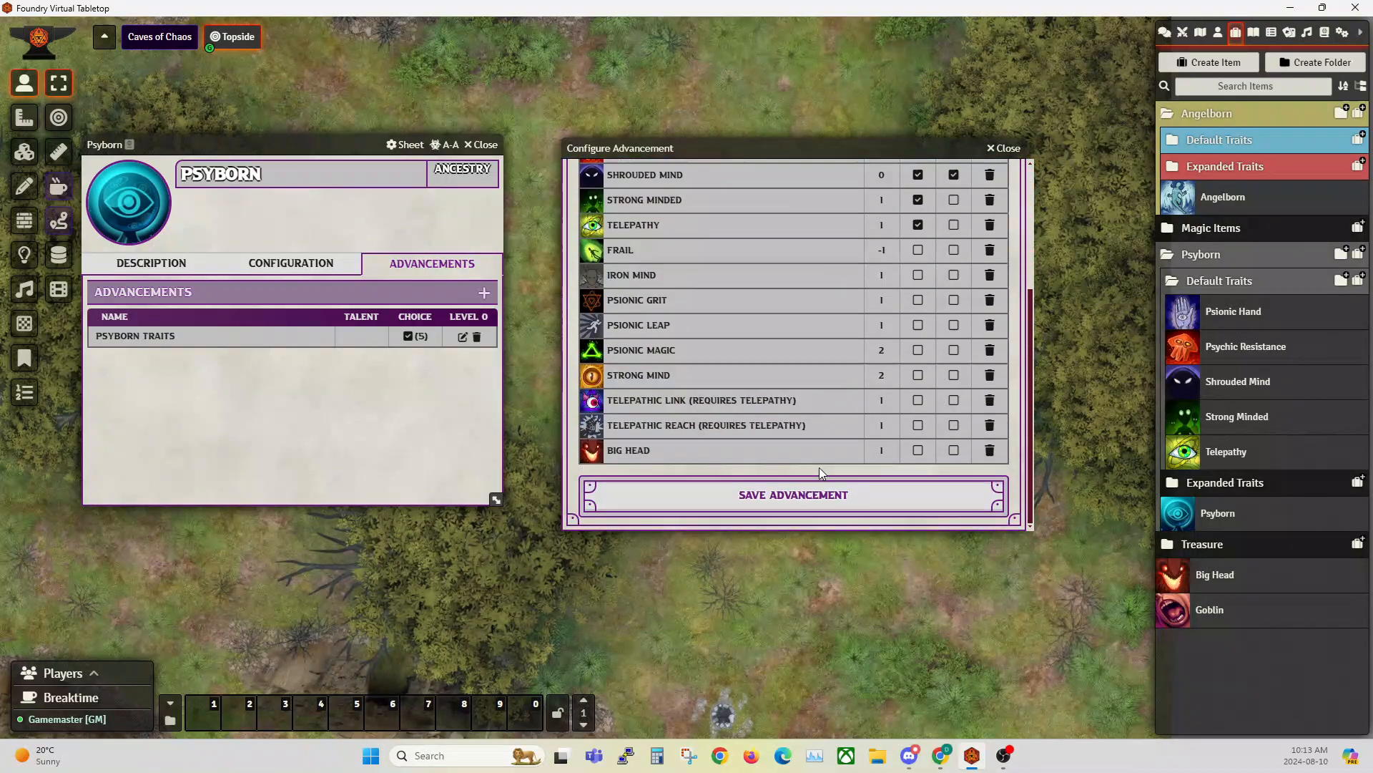
click(882, 451)
text(0)
- Review the costs and default flags of the Psyborn Traits items against the advancement's number of choice points
scroll(834, 363, up, 3)
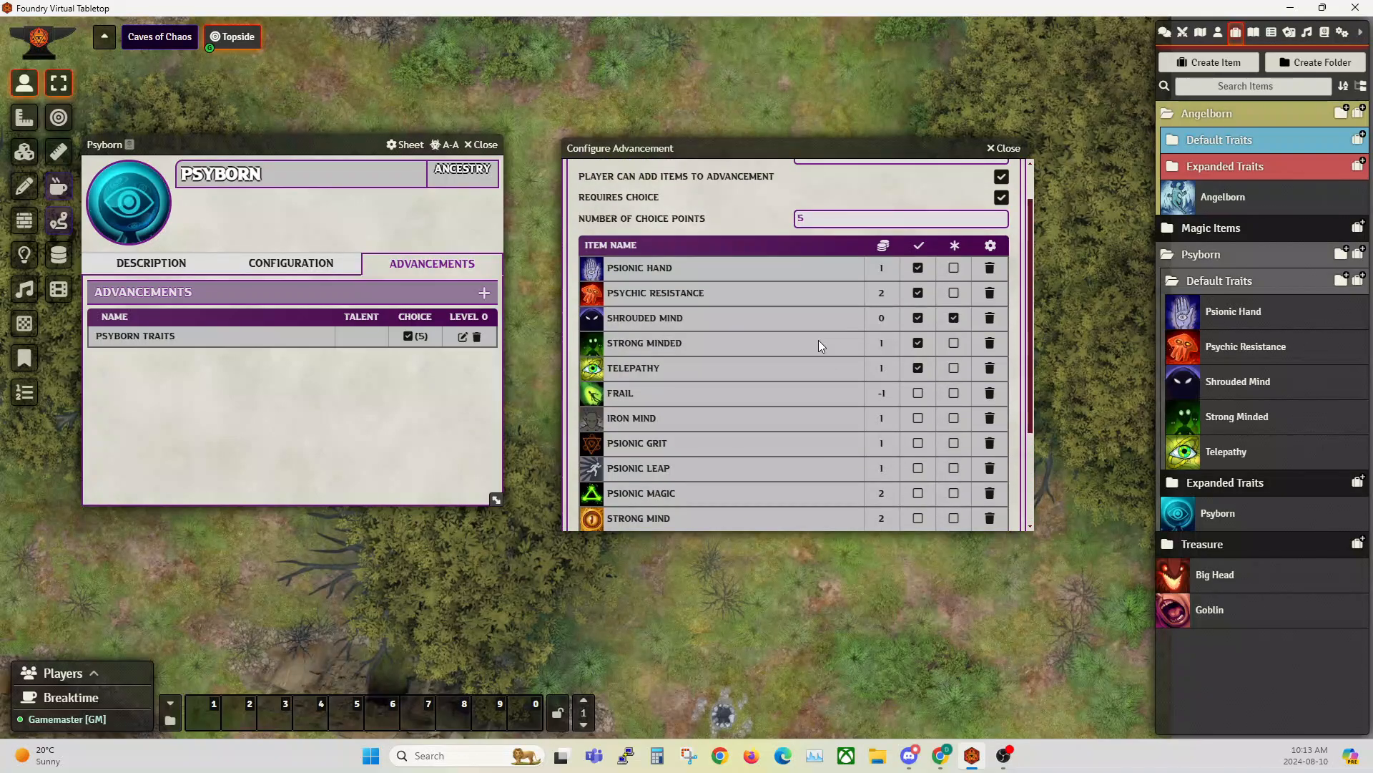
scroll(814, 425, down, 3)
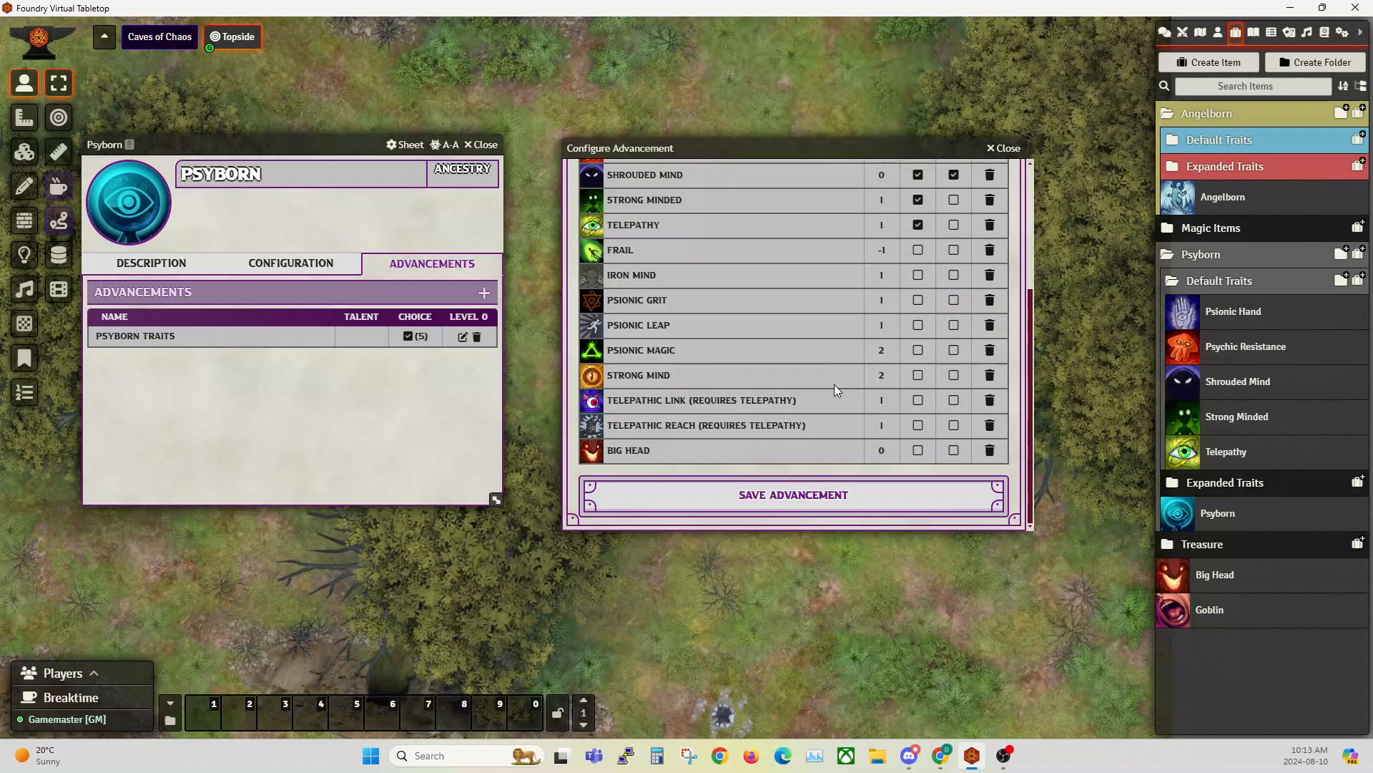
scroll(858, 343, up, 5)
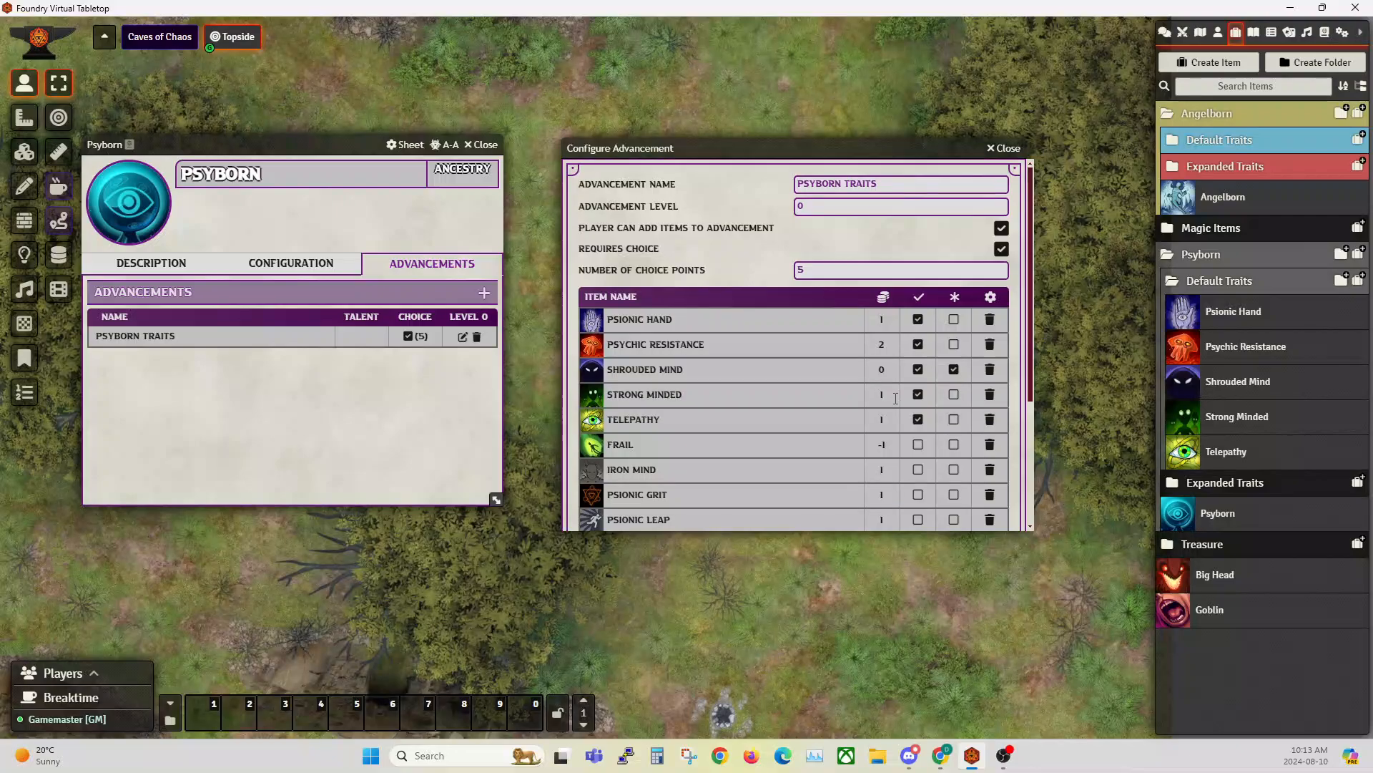
scroll(894, 395, down, 1)
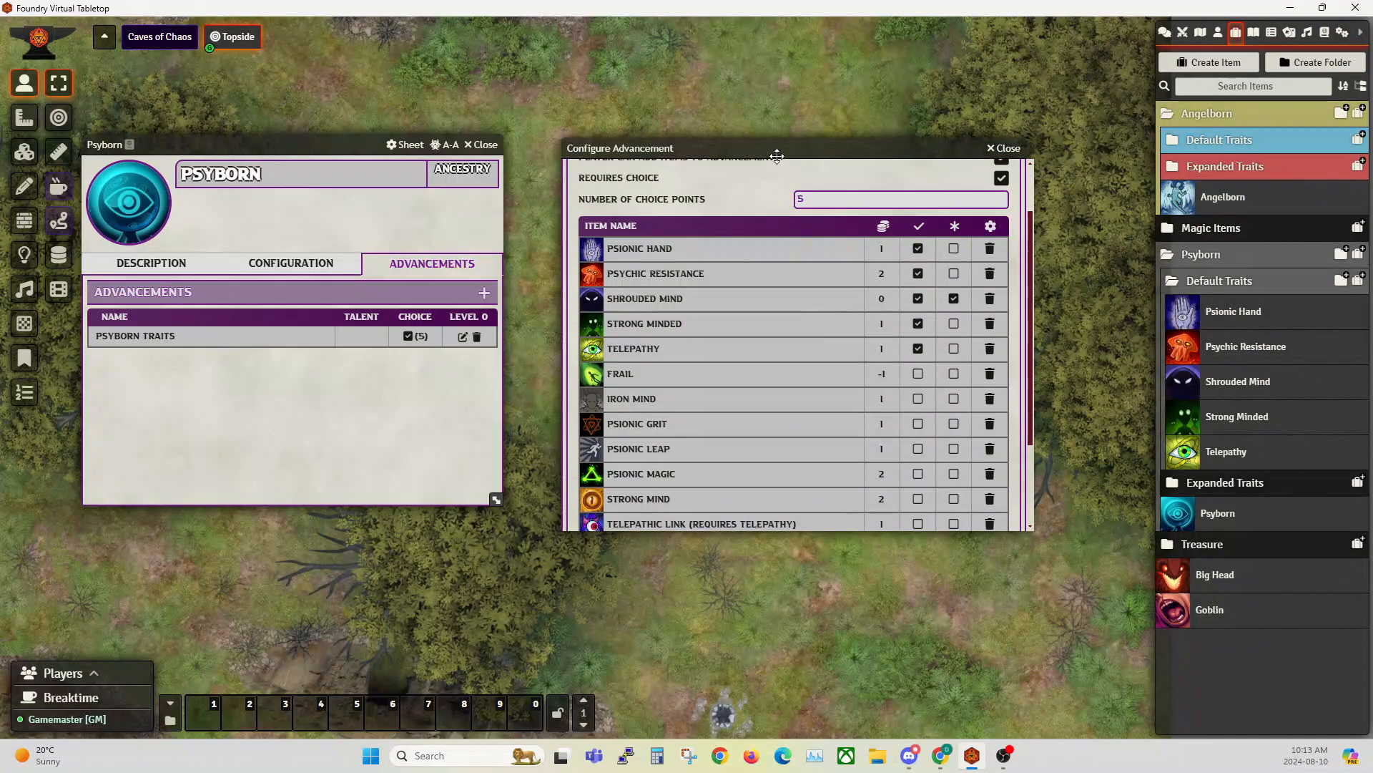
drag(776, 152, 603, 152)
scroll(684, 354, up, 1)
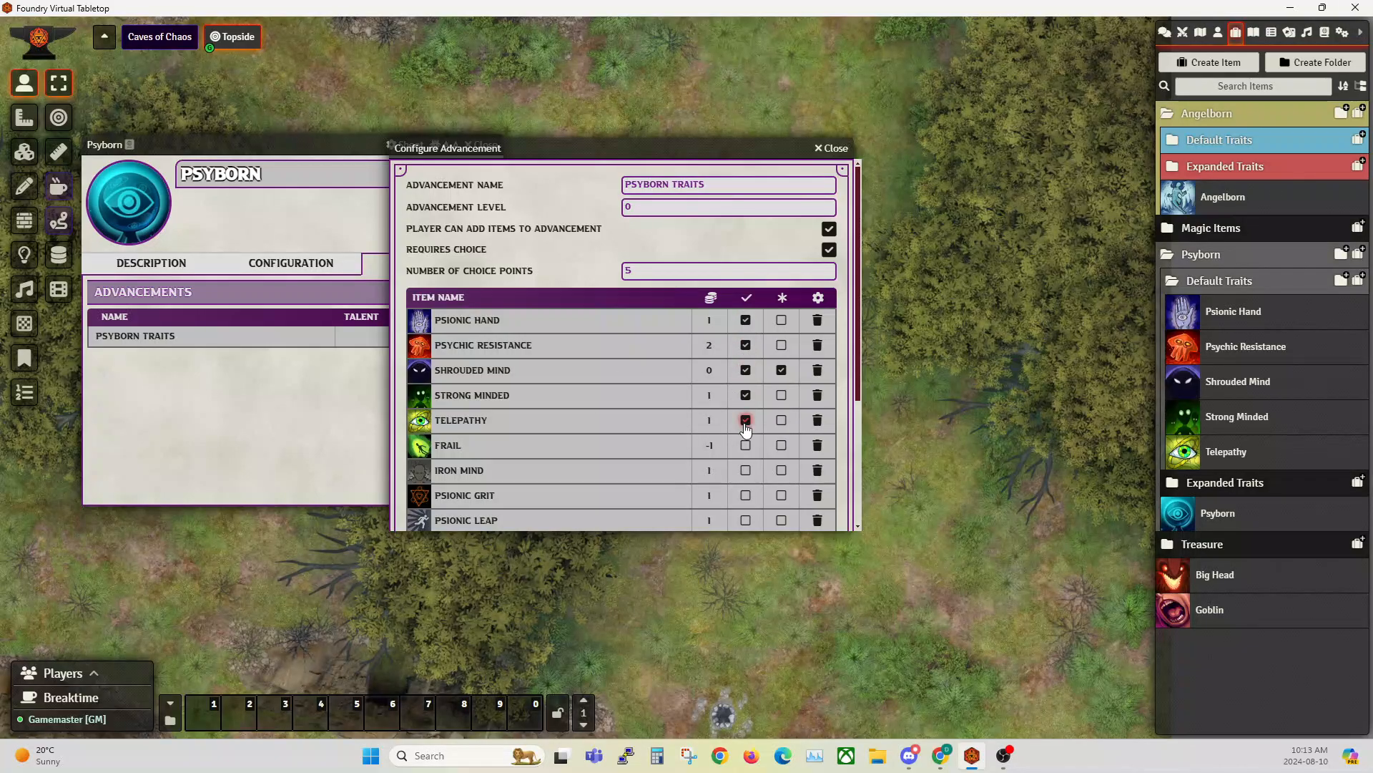
drag(579, 148, 589, 219)
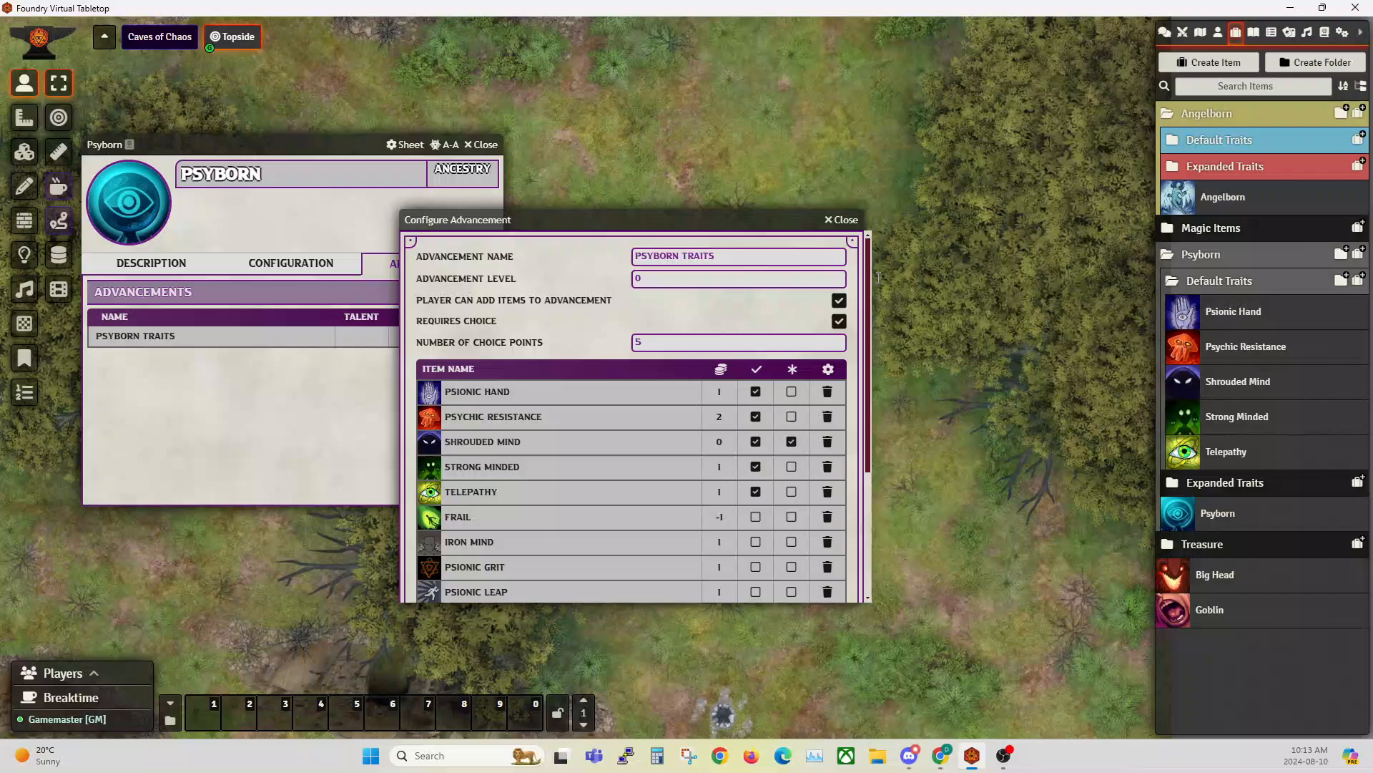
- Check Angelborn's default and expanded trait folders, and inspect Shrouded Mind's cost and mandatory flag in Psyborn Traits
click(1222, 140)
click(1221, 146)
click(1215, 174)
click(1215, 173)
drag(603, 226, 699, 186)
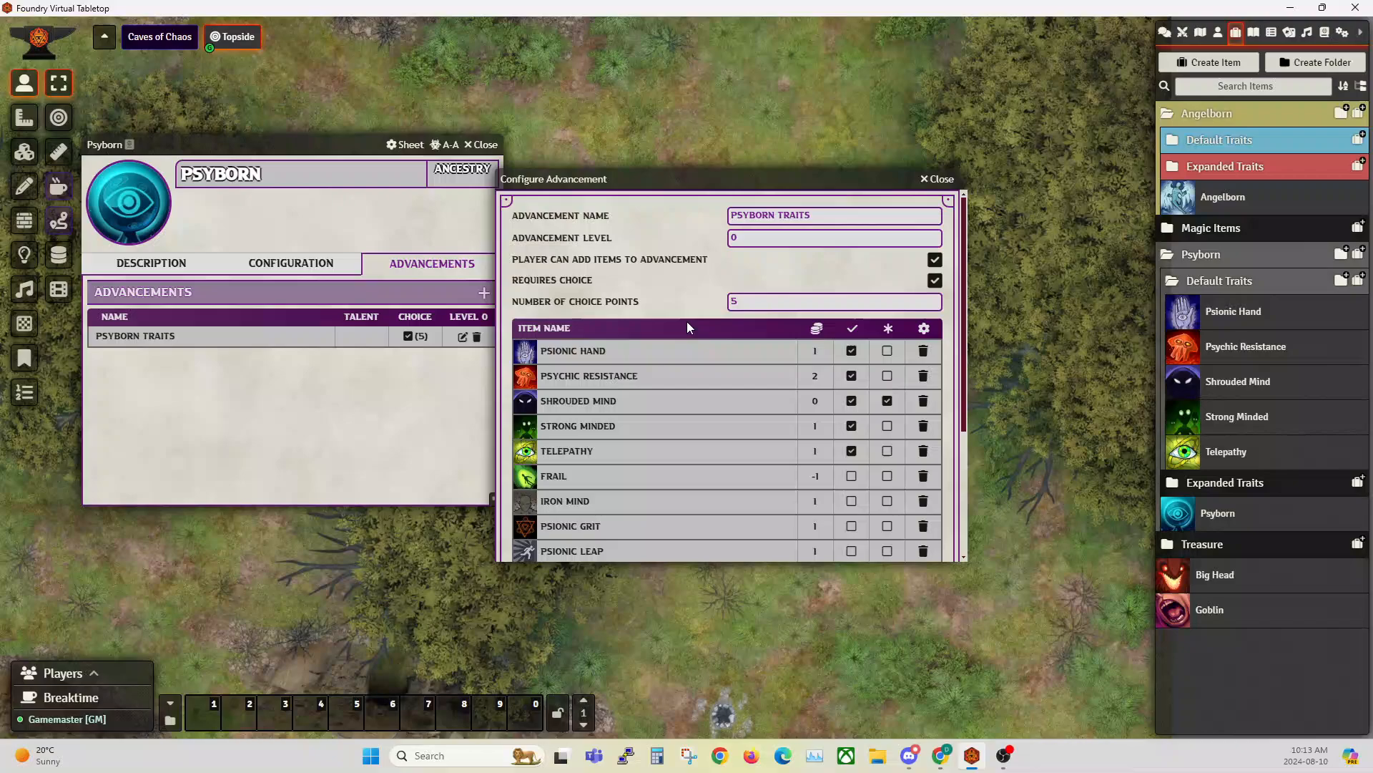
click(816, 401)
click(888, 401)
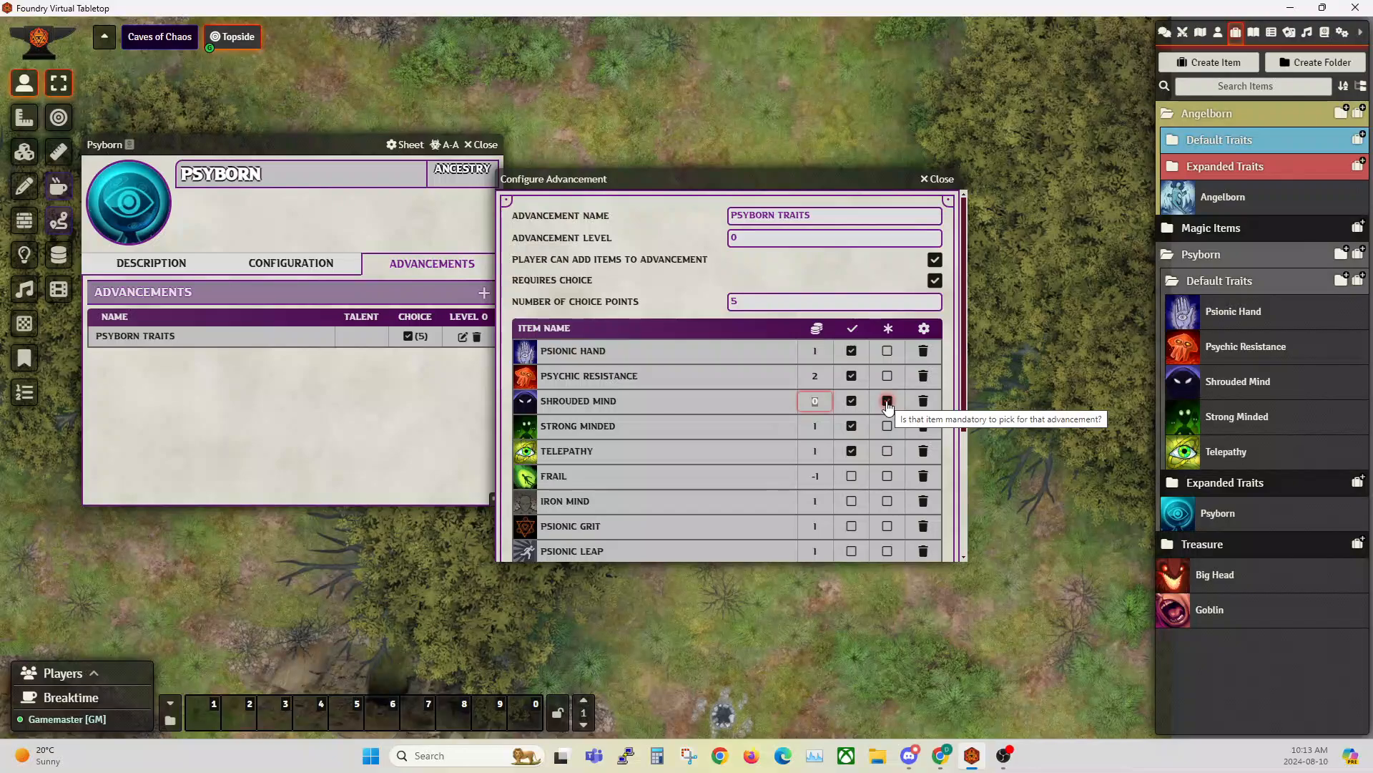
- Open the Beastborn Traits advancement of the Beastborn ancestry from the Ancestries compendium
click(1324, 32)
click(1260, 112)
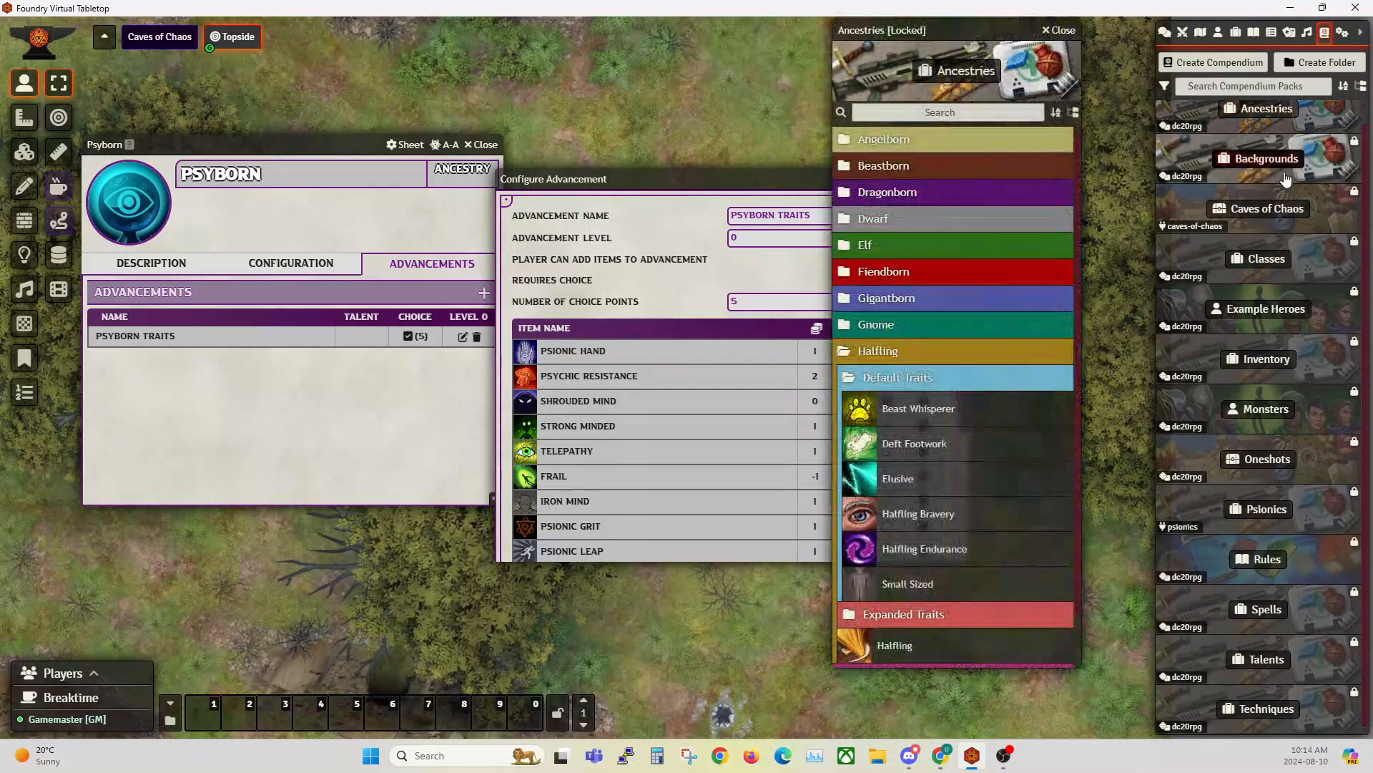
click(877, 167)
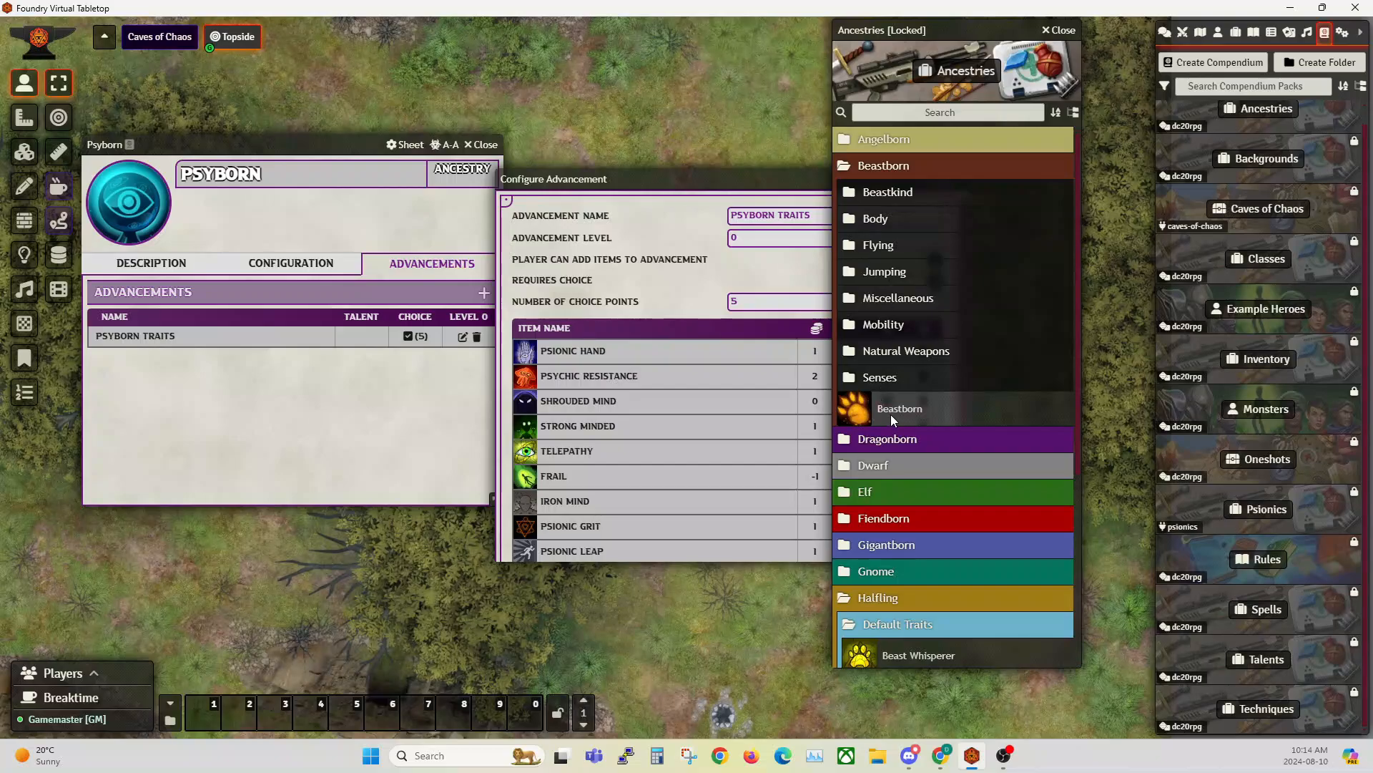
click(893, 411)
click(821, 322)
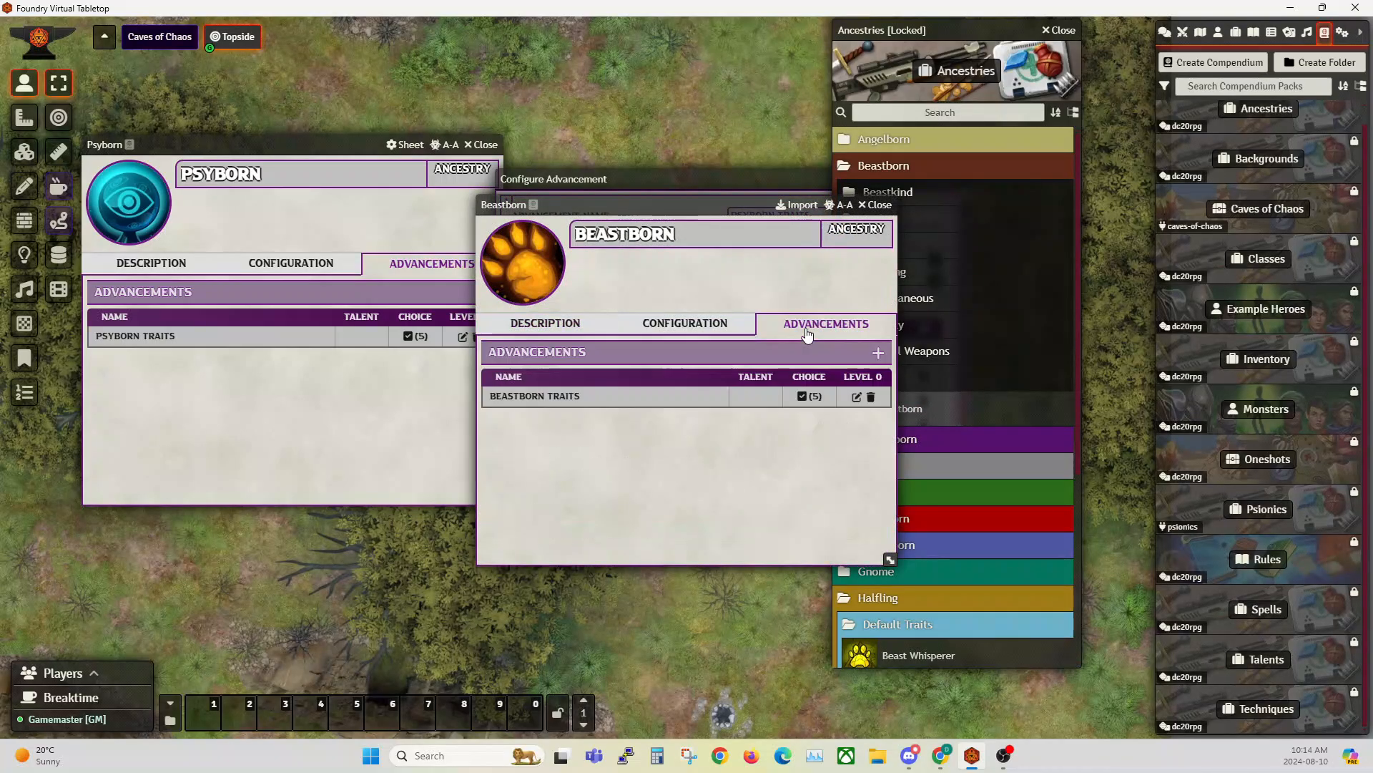
click(857, 397)
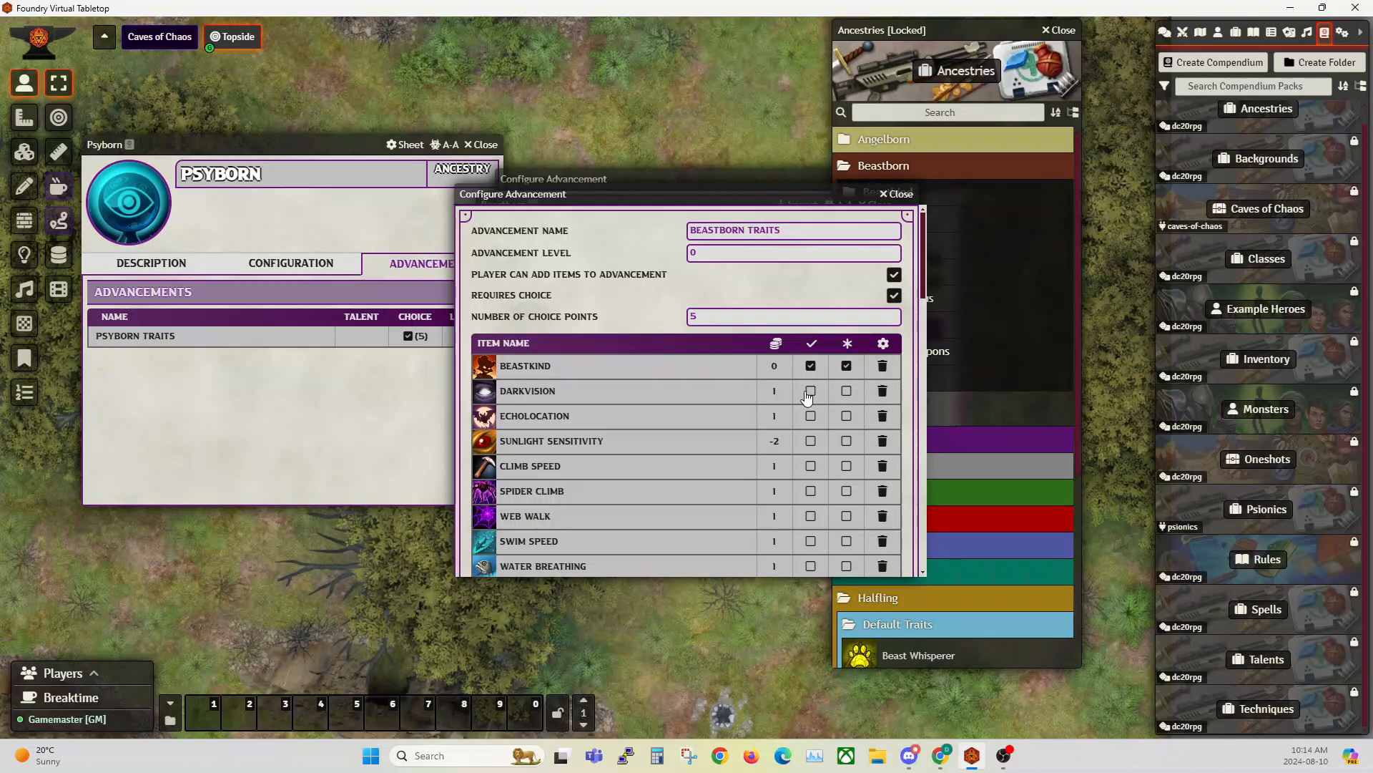
- Look through Beastborn Traits' items, costs and default and mandatory flags, and close the advancement and the Beastborn sheet
scroll(794, 422, down, 4)
scroll(789, 438, down, 15)
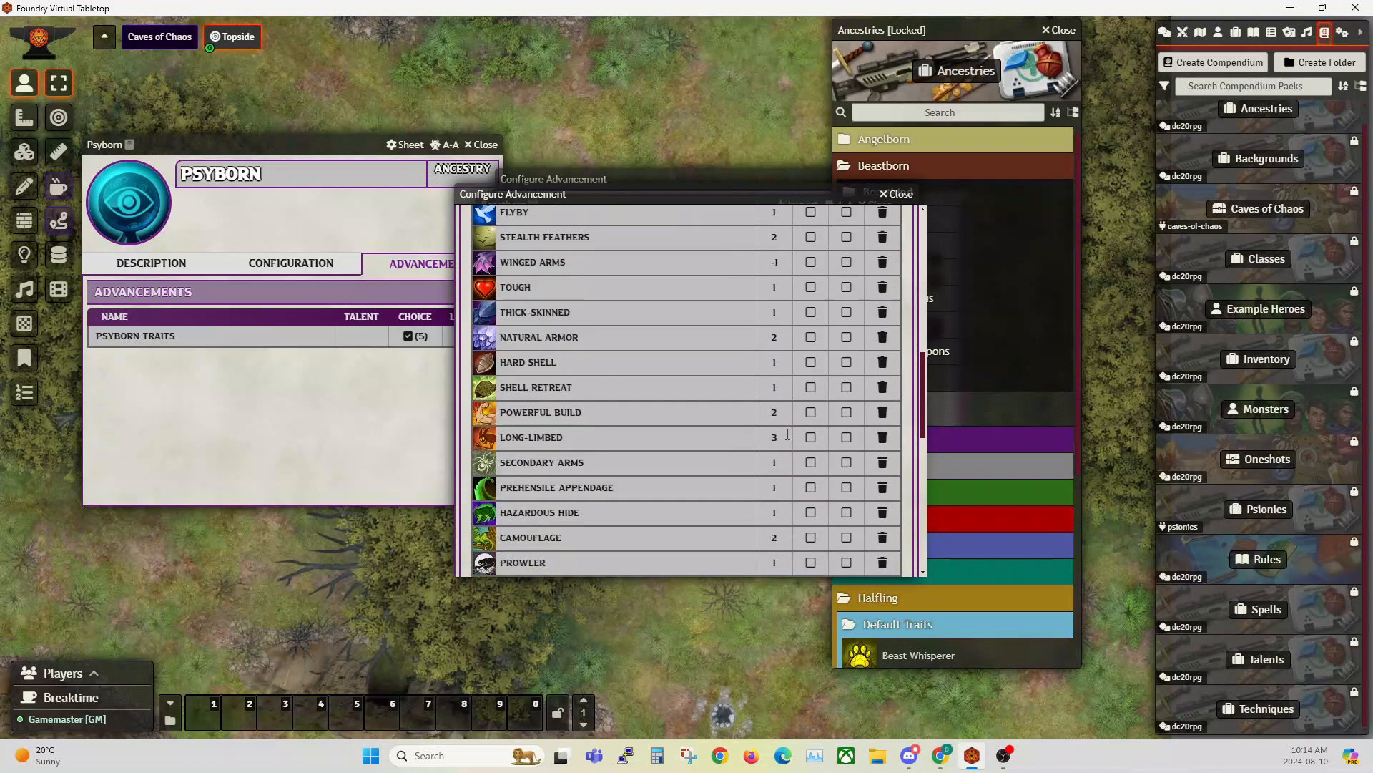
scroll(787, 434, down, 3)
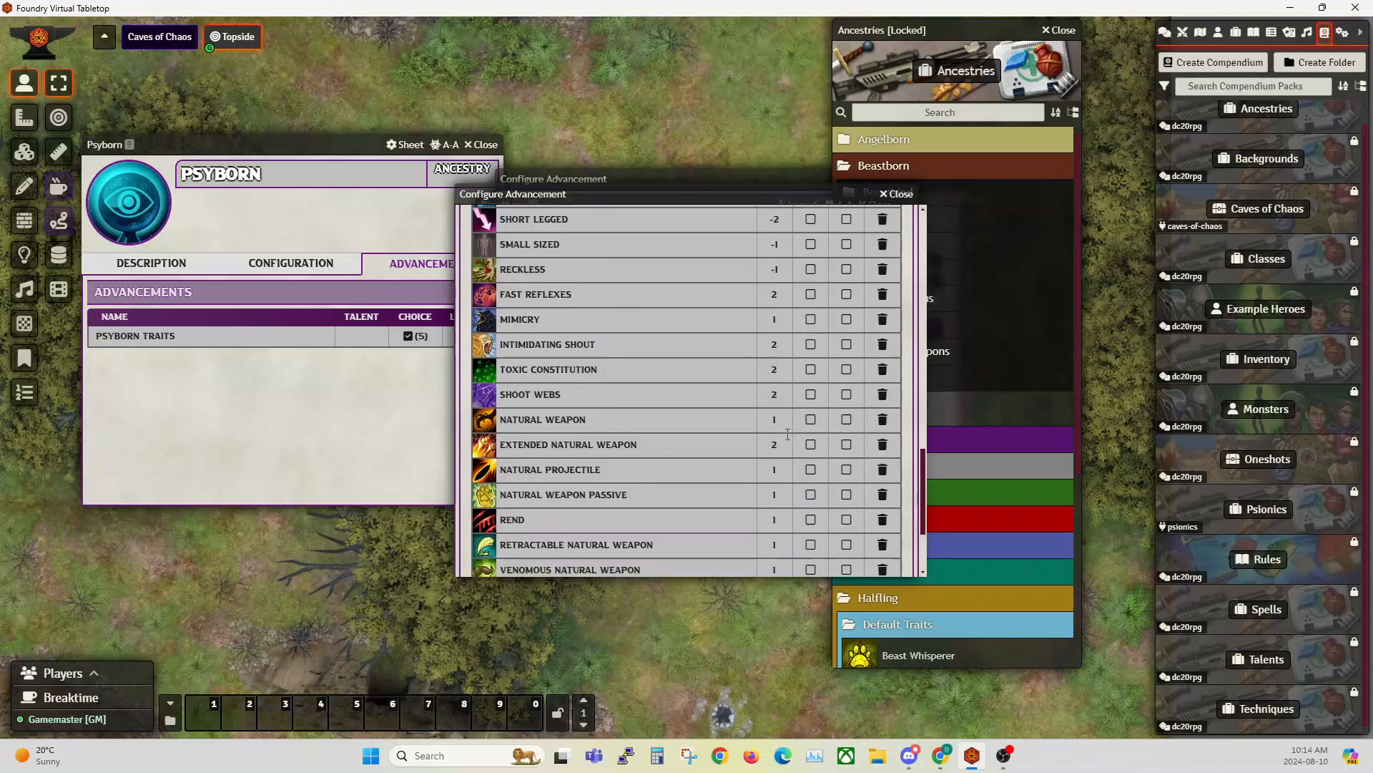
scroll(784, 433, up, 20)
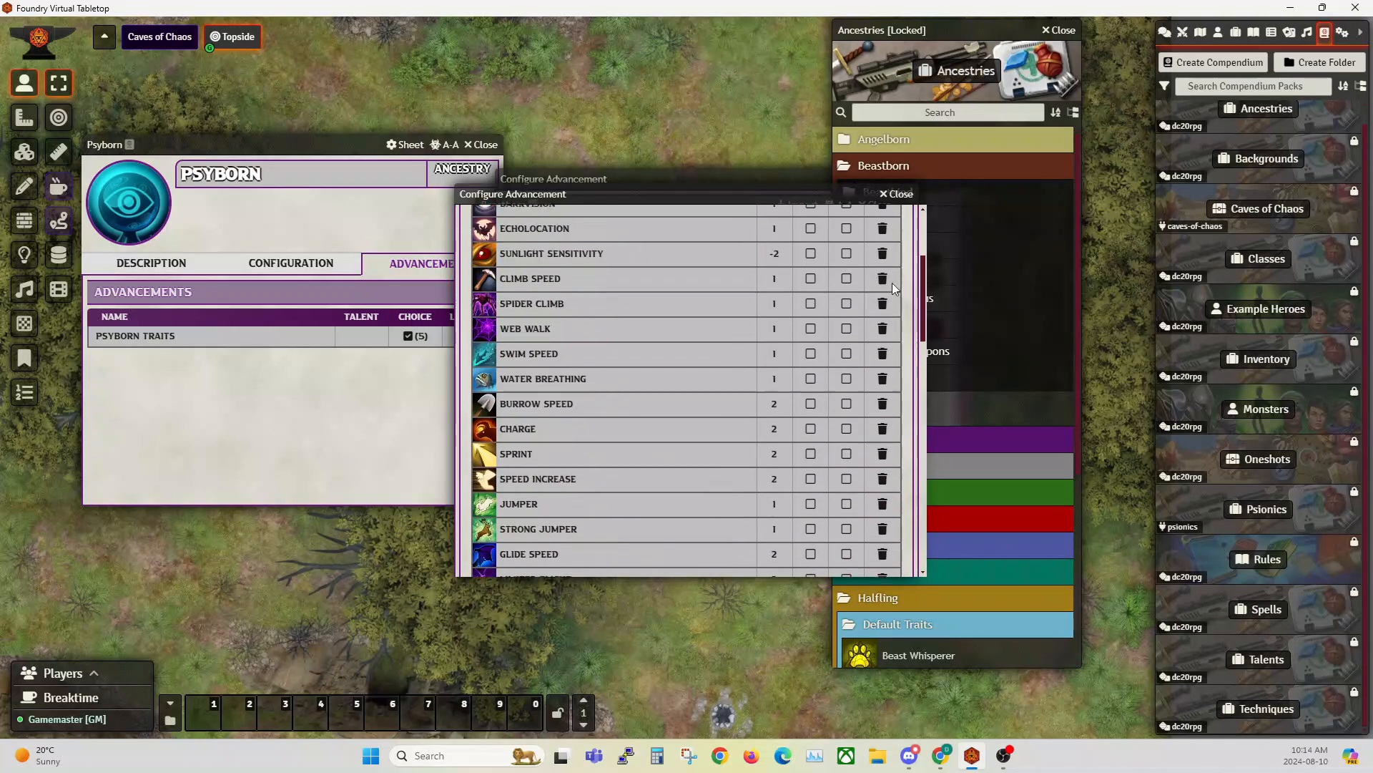
click(893, 197)
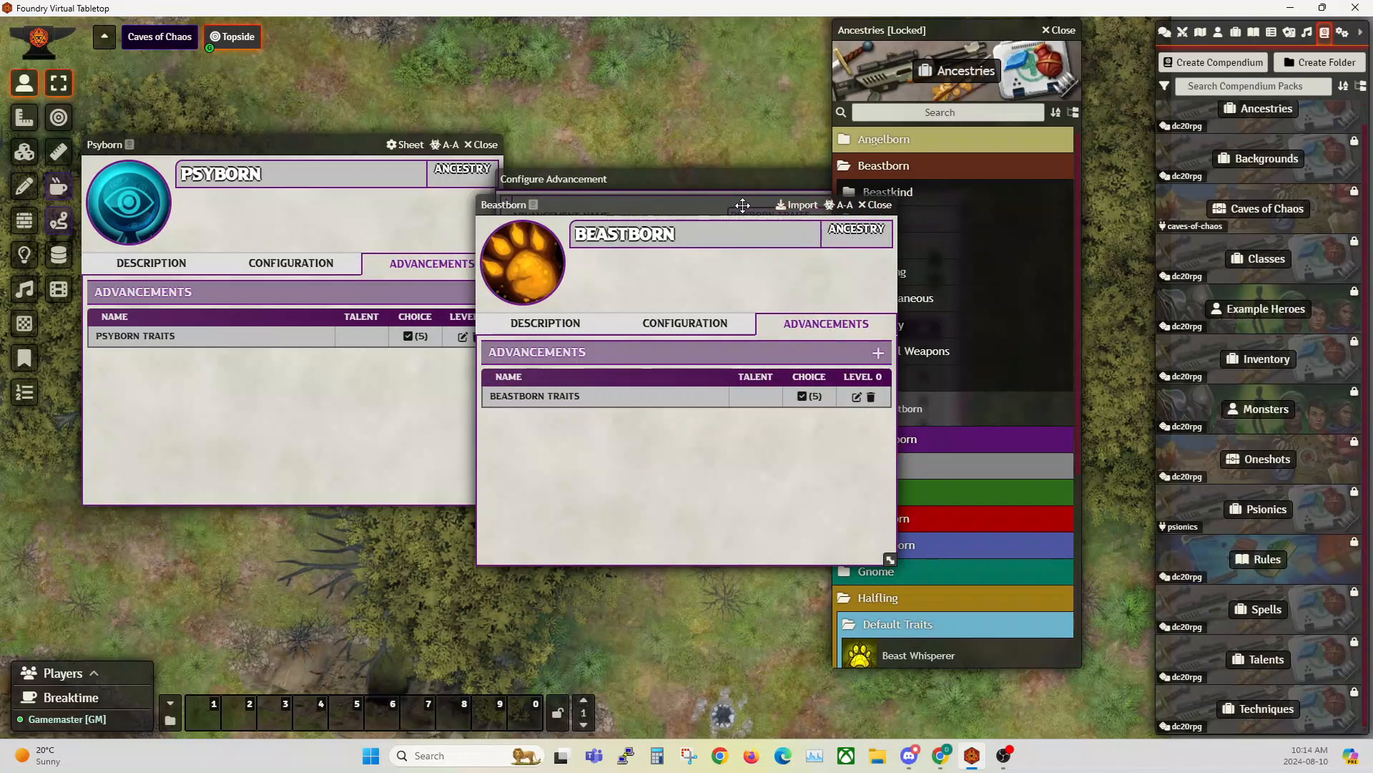
drag(738, 208, 494, 216)
click(636, 212)
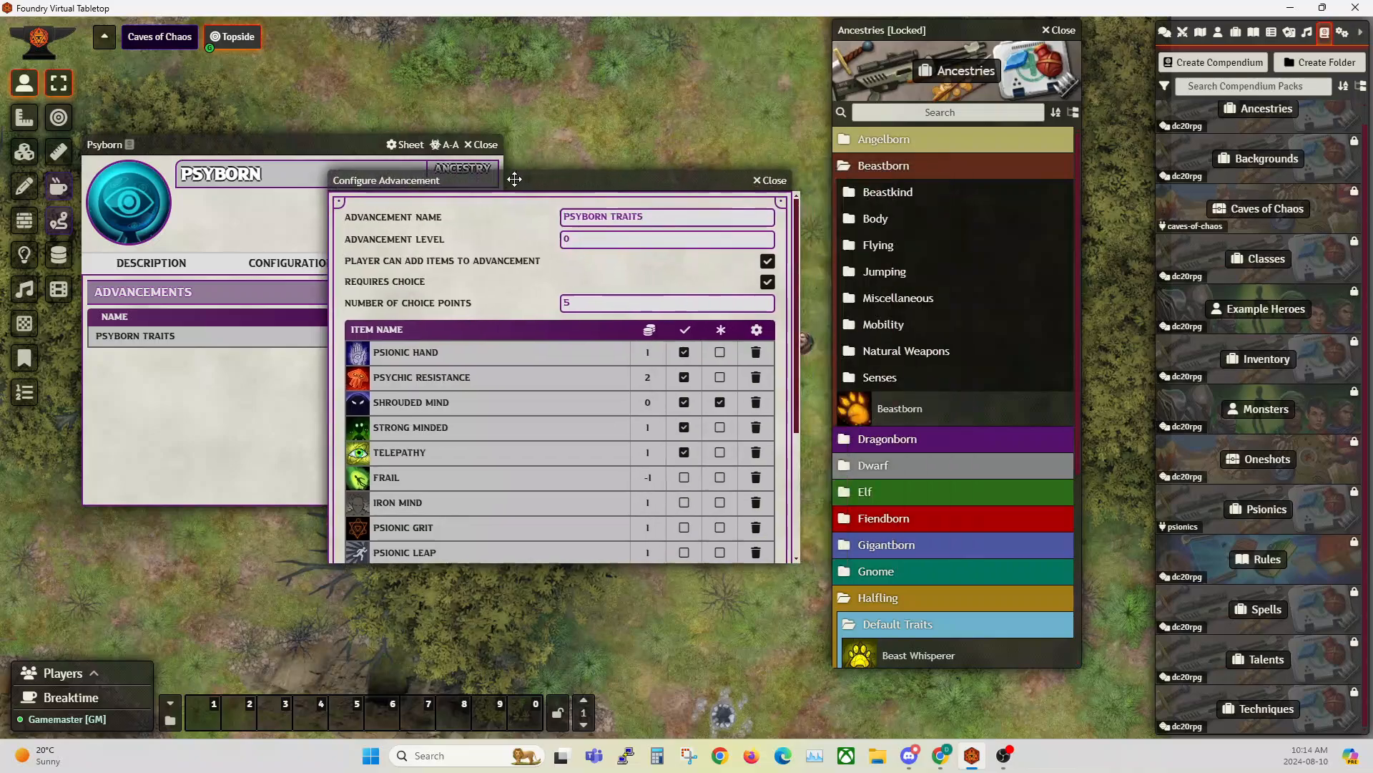
- Review the Psyborn Traits advancement again, reposition its window, and switch to the world's actors
drag(629, 179, 437, 173)
scroll(680, 402, down, 2)
scroll(651, 412, up, 3)
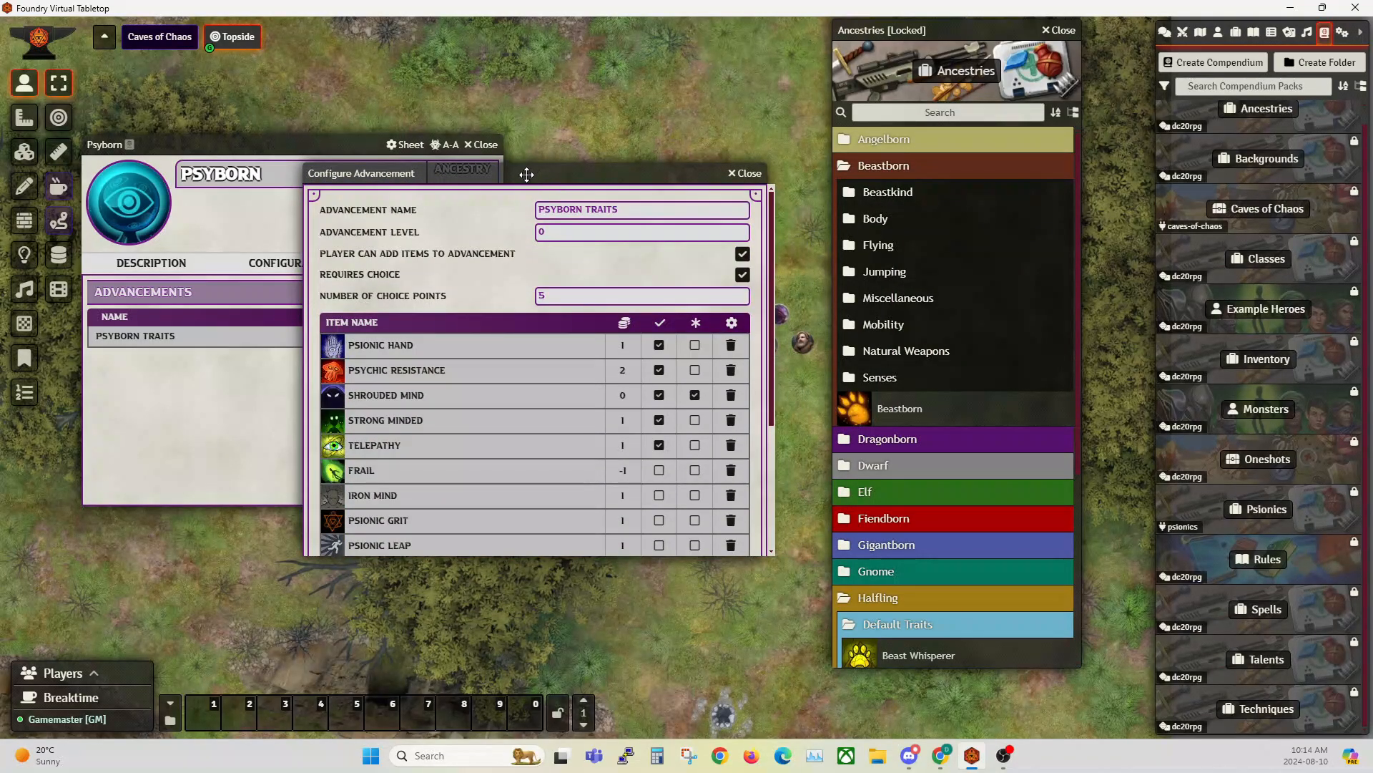
drag(528, 176, 586, 192)
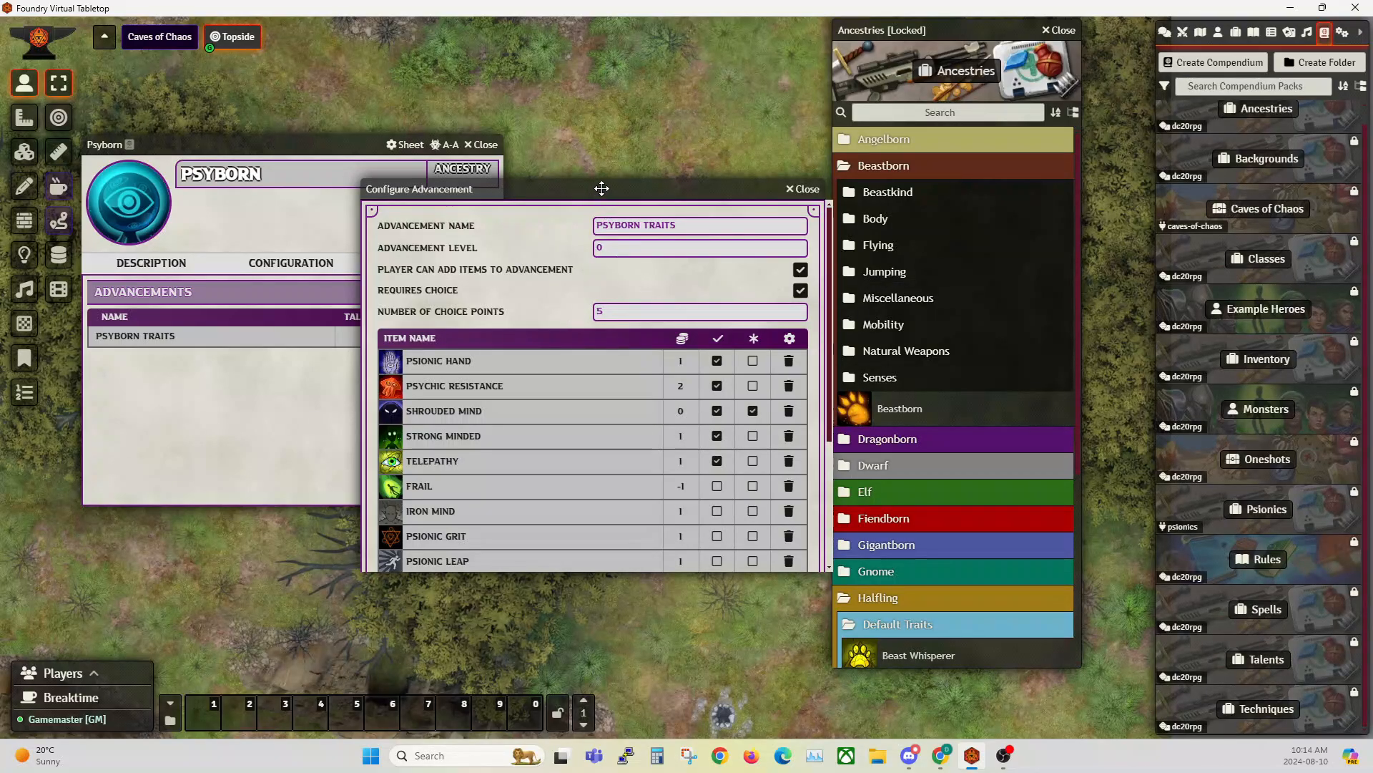
drag(601, 191, 523, 212)
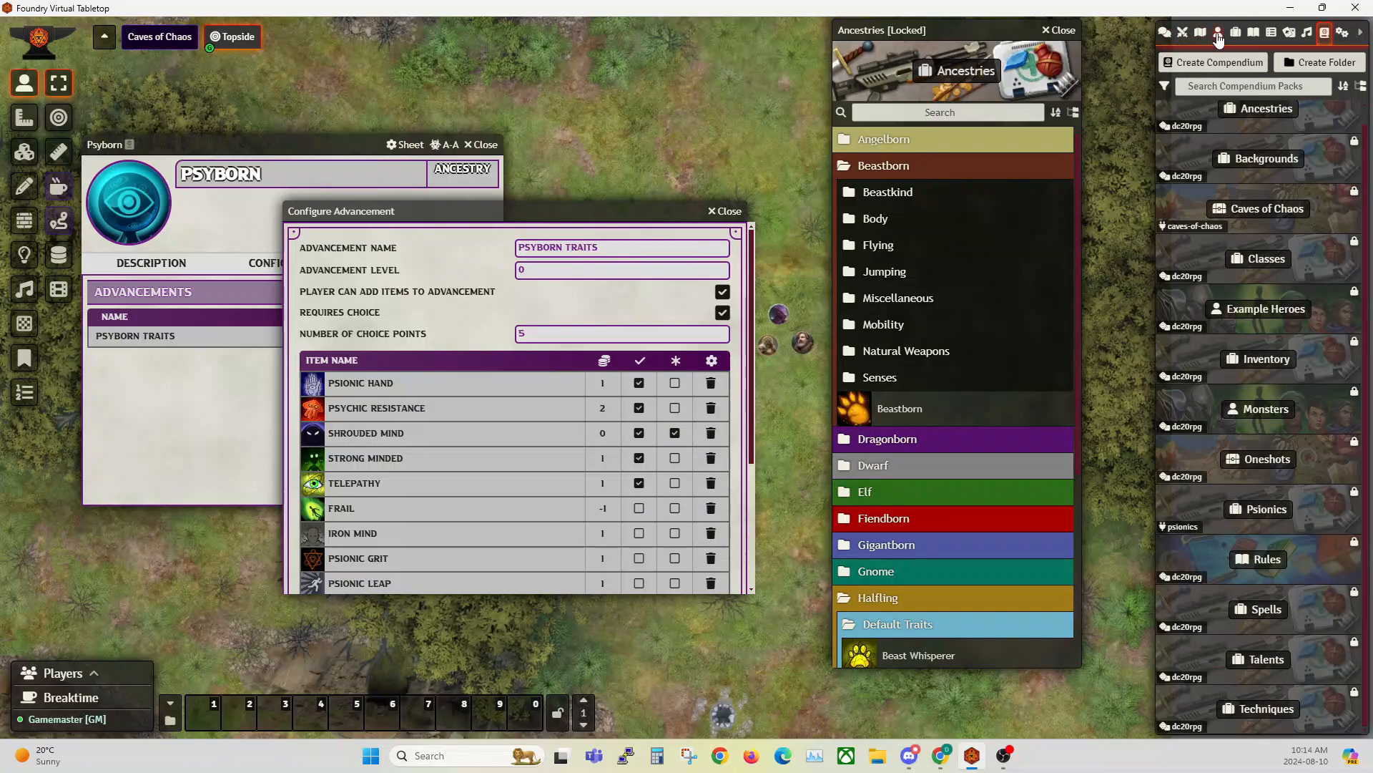
click(1218, 32)
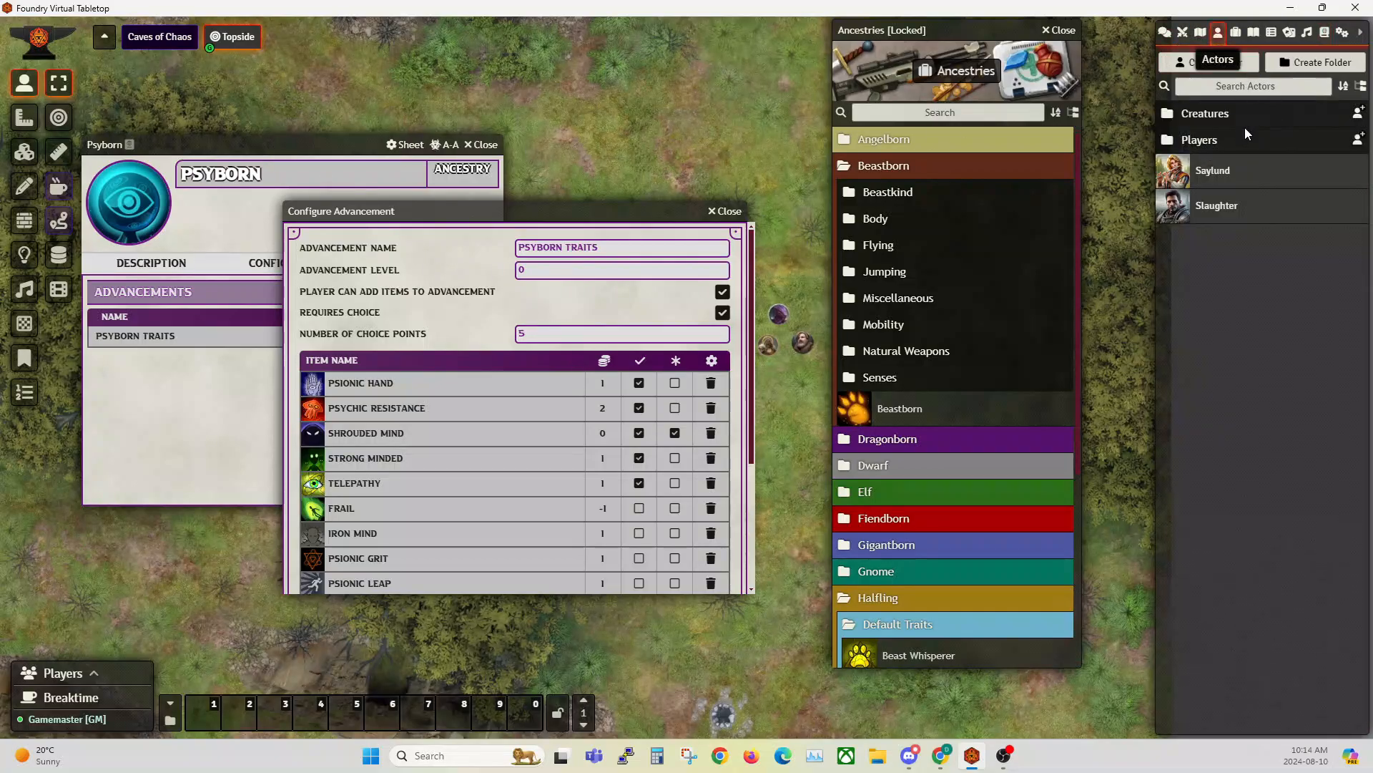
- Show the world's items, reposition the Psyborn Traits advancement window, and expand the Beastkind and Flying folders under Beastborn in the Ancestries compendium
click(1235, 32)
drag(547, 208, 608, 217)
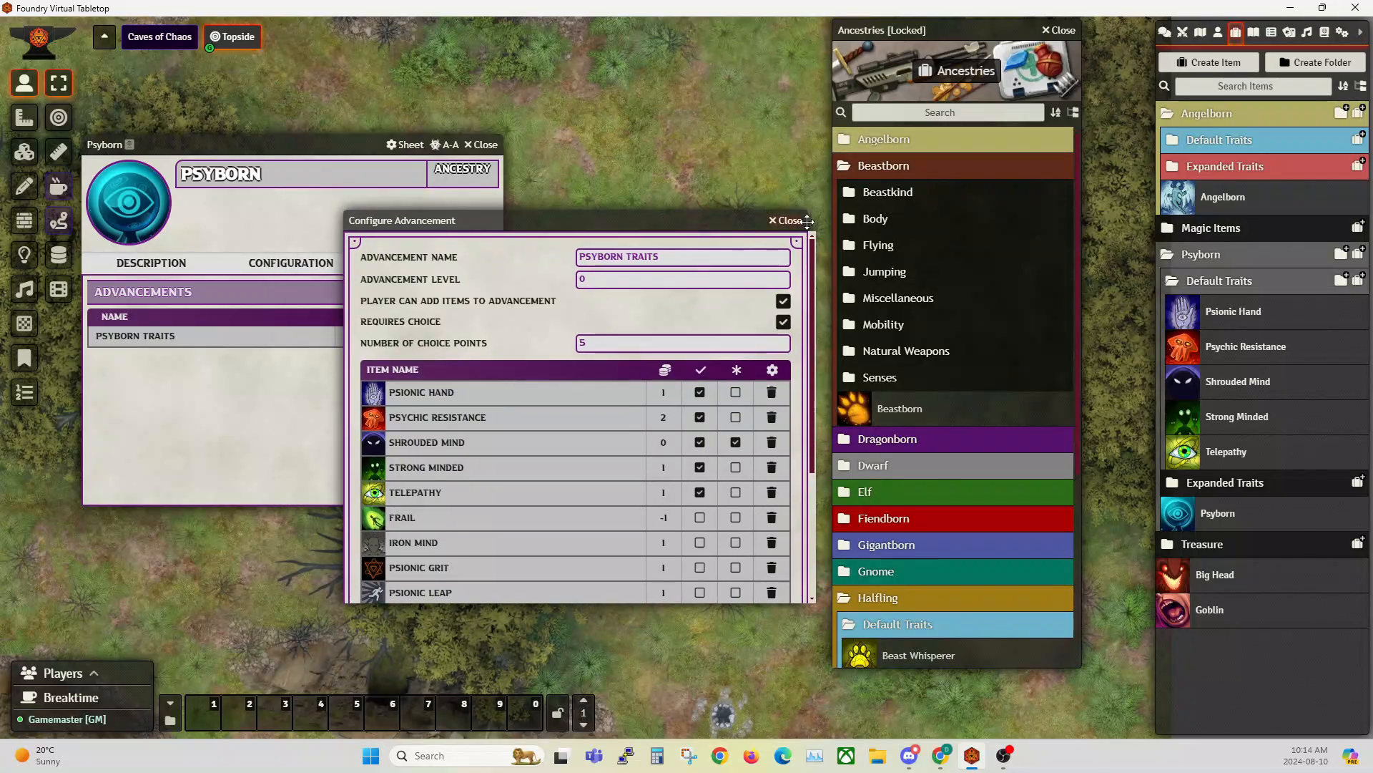
drag(660, 220, 586, 259)
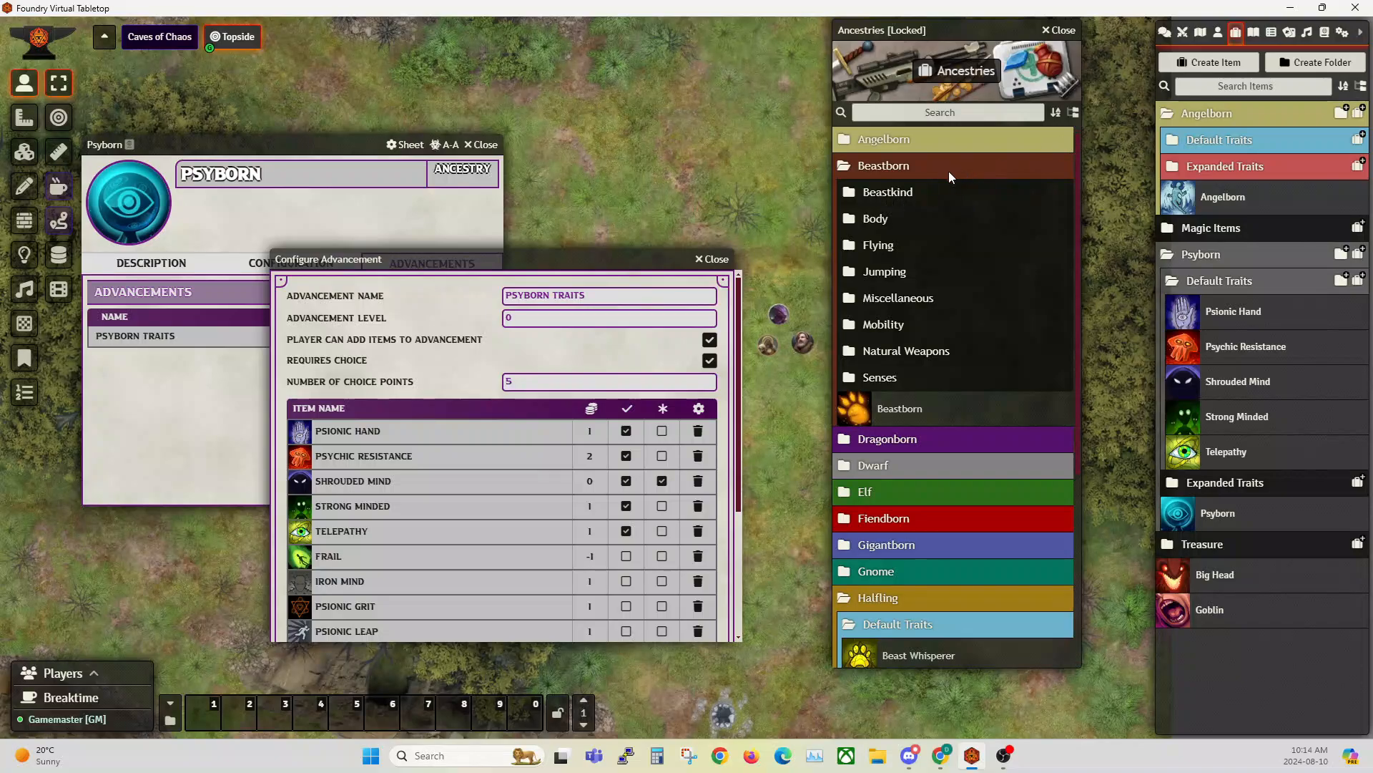
click(891, 195)
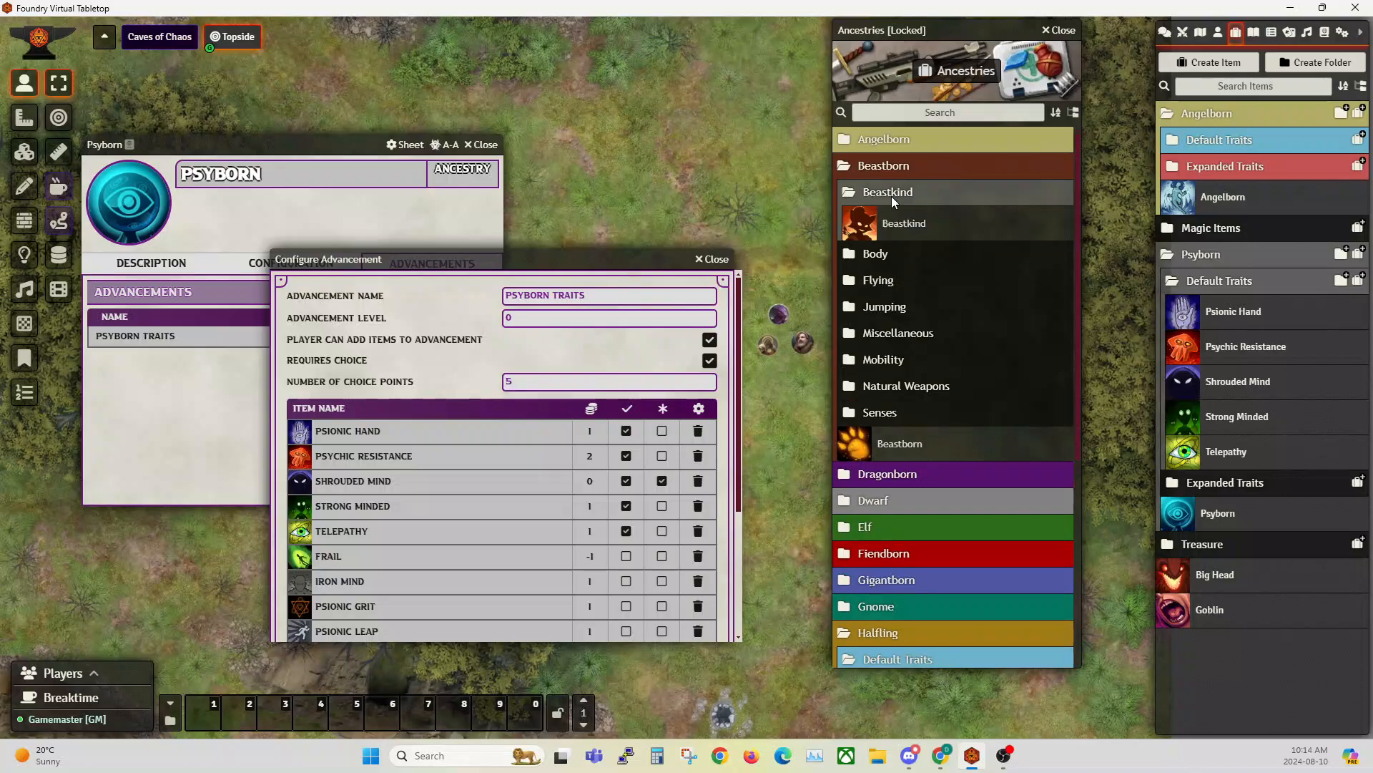
click(883, 280)
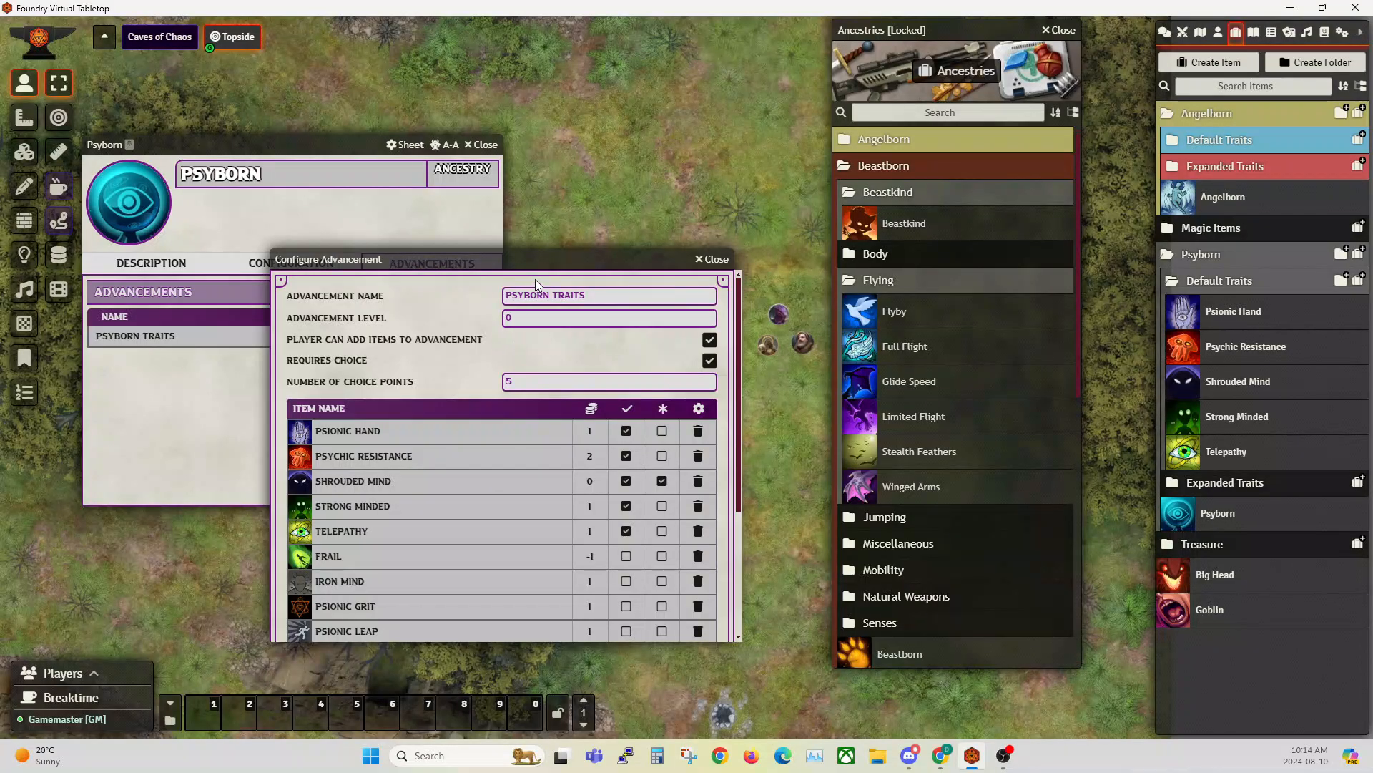
drag(528, 264, 551, 185)
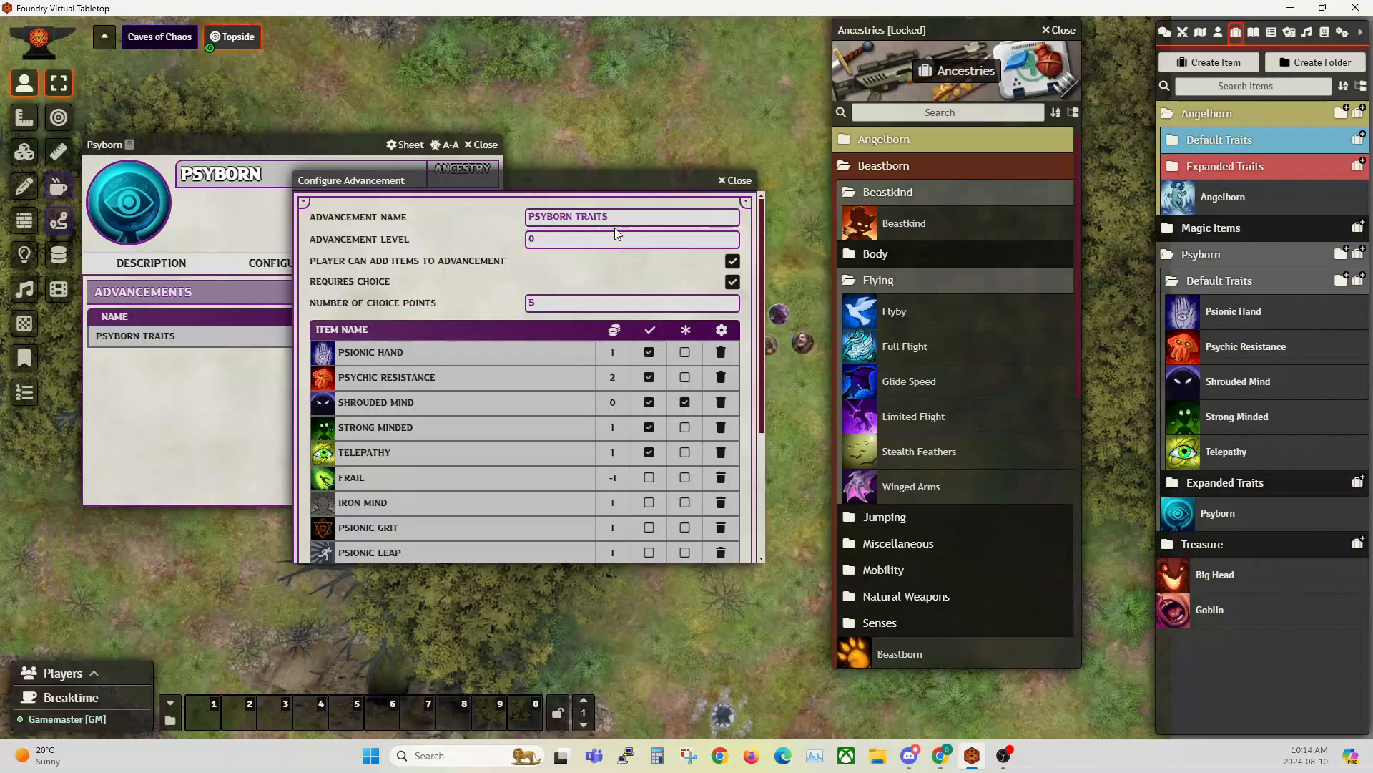
- Review the Psyborn Traits advancement's full item list, comparing each trait's cost and its default and mandatory flags
scroll(730, 415, down, 3)
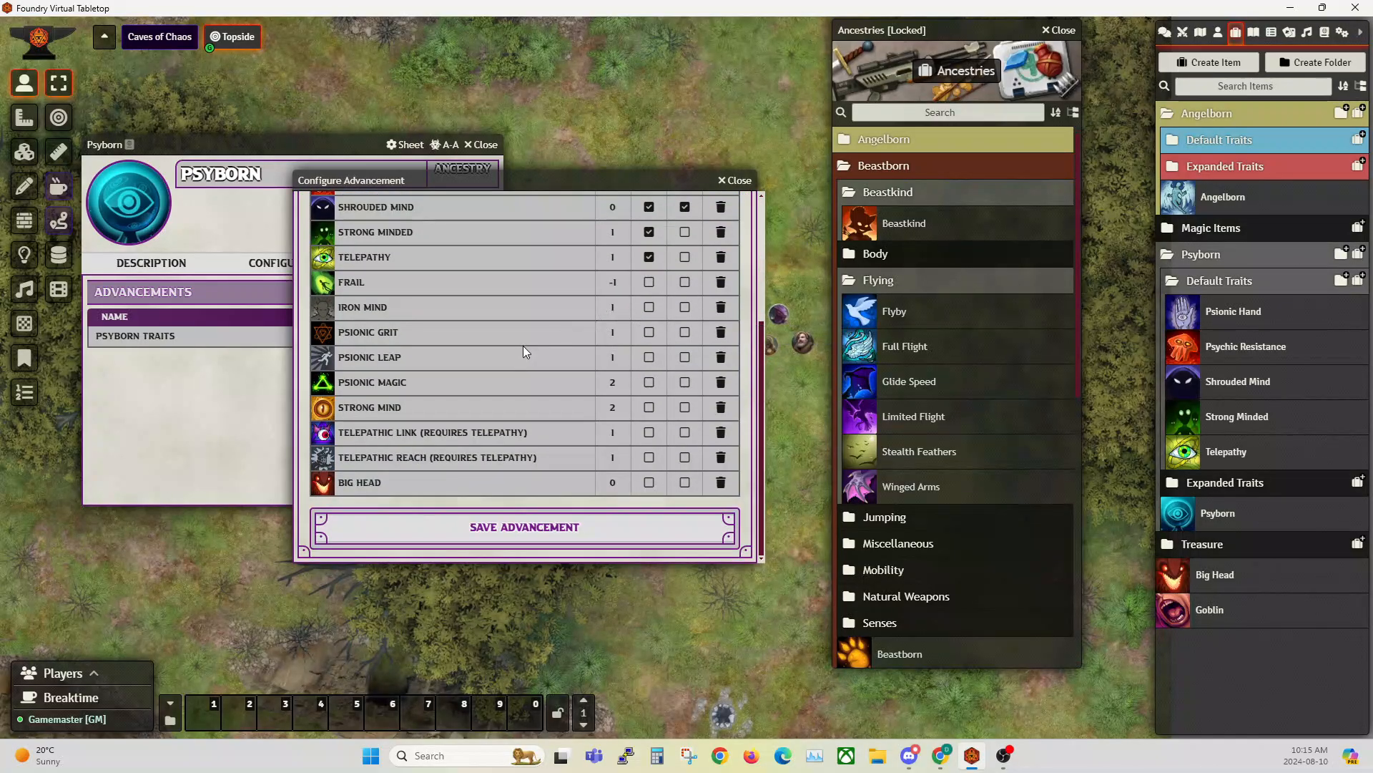
scroll(522, 345, up, 3)
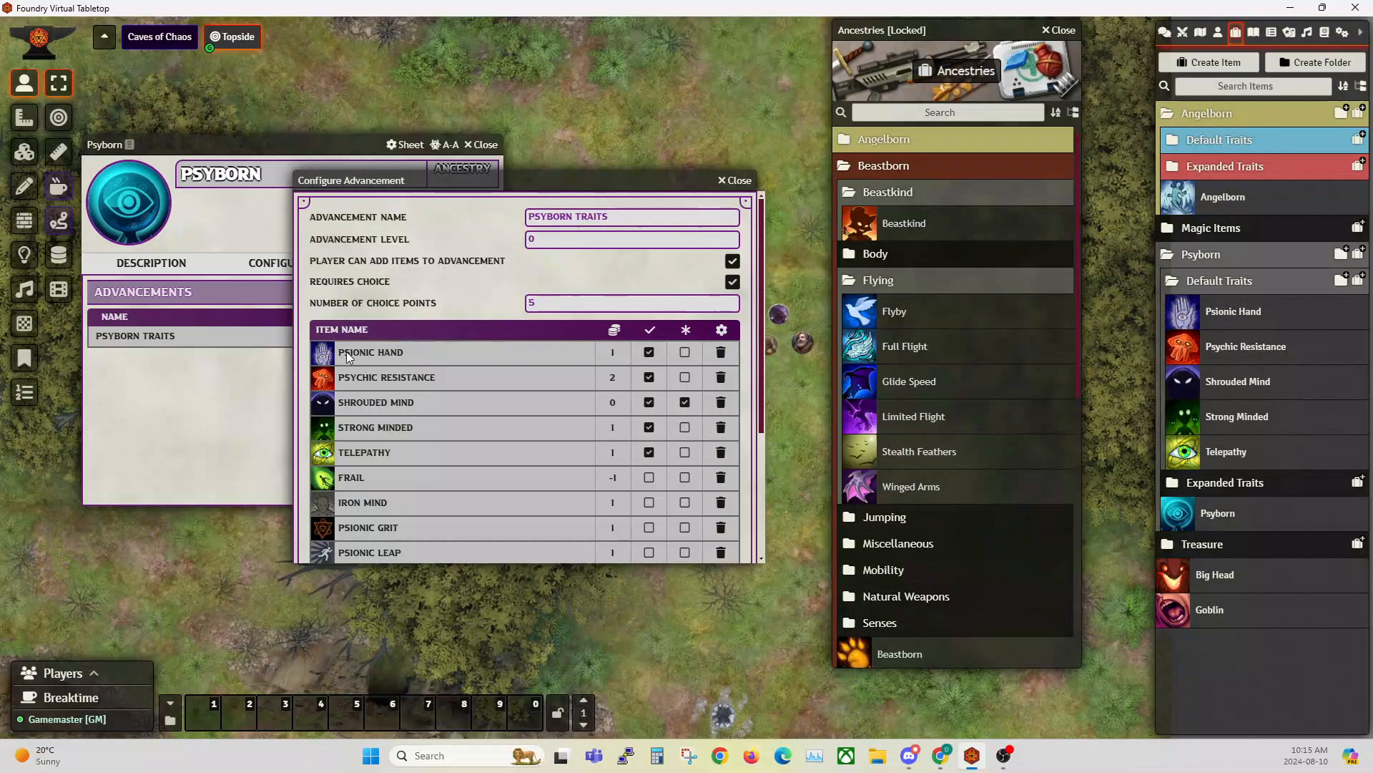
scroll(347, 354, down, 1)
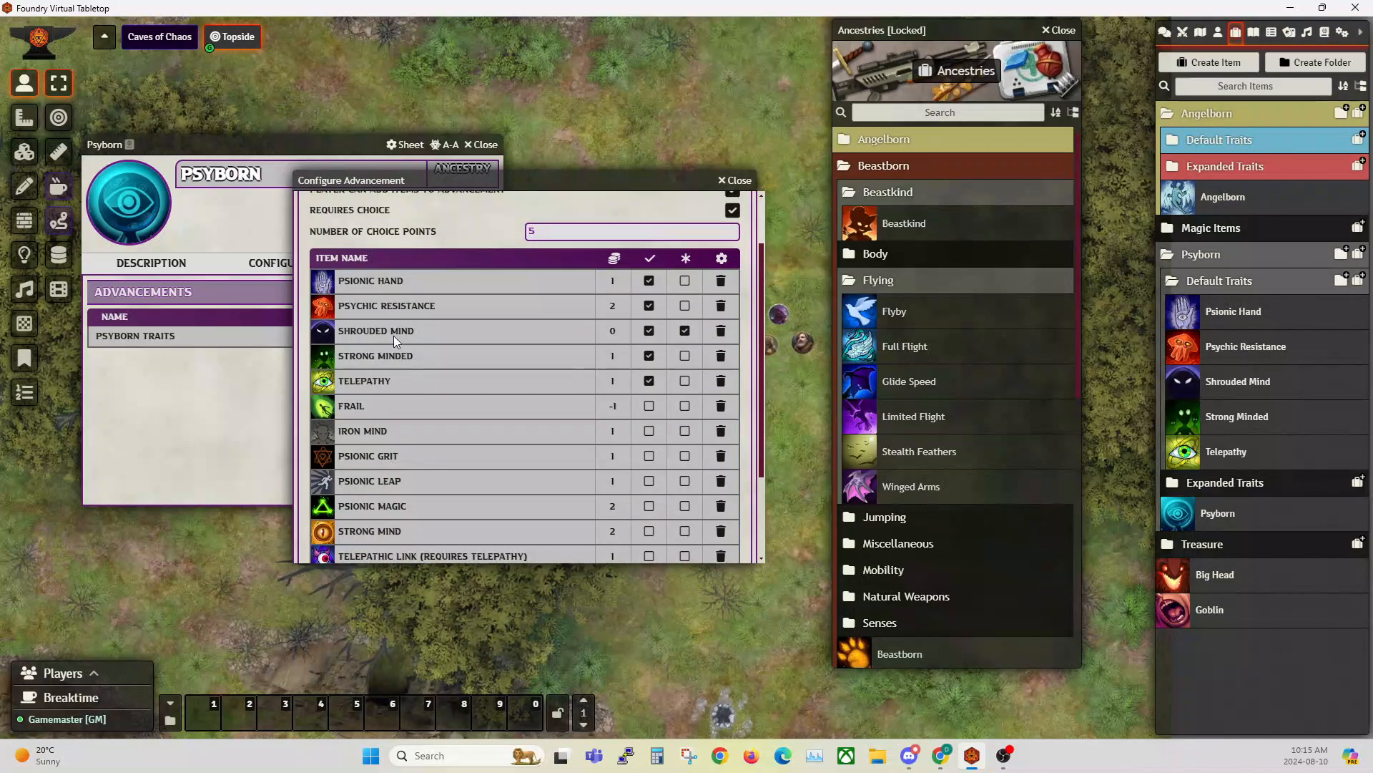
drag(505, 183, 570, 129)
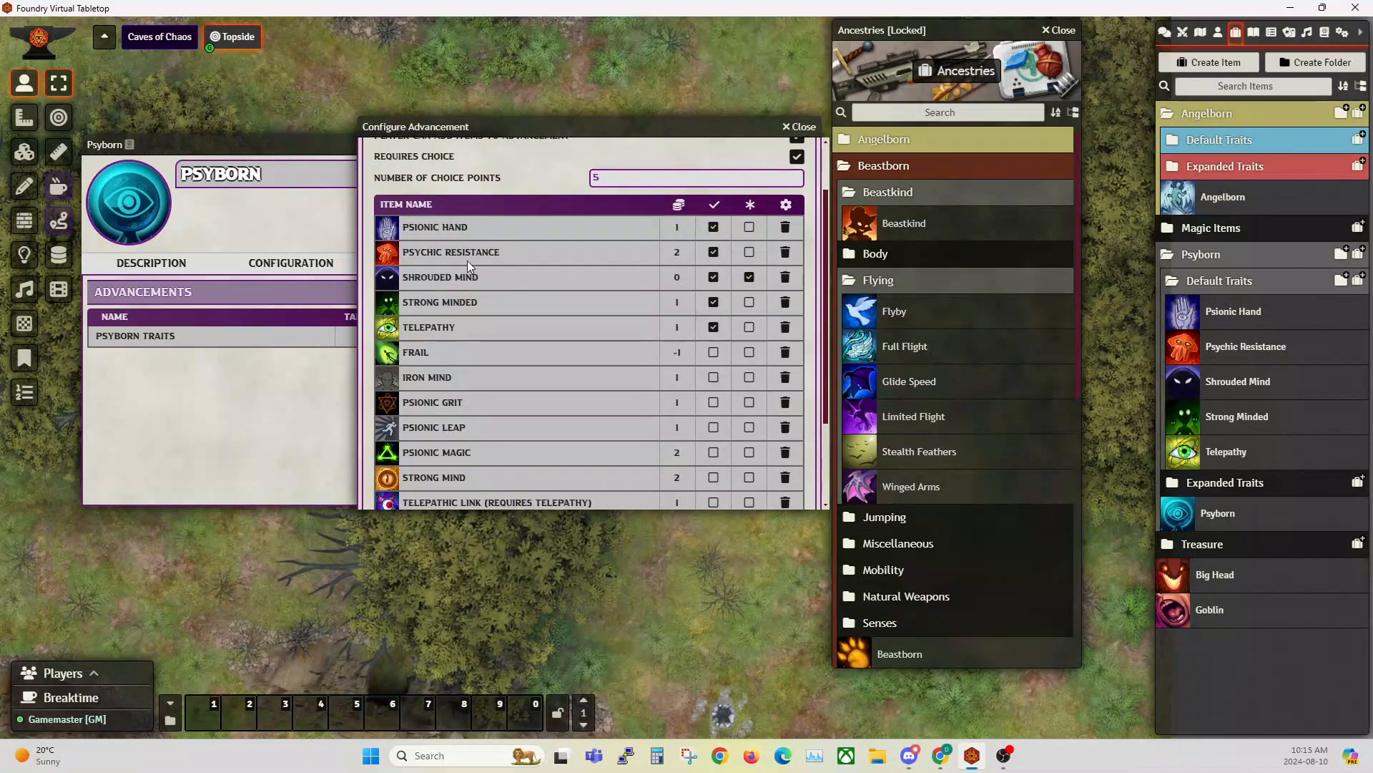
scroll(478, 277, down, 1)
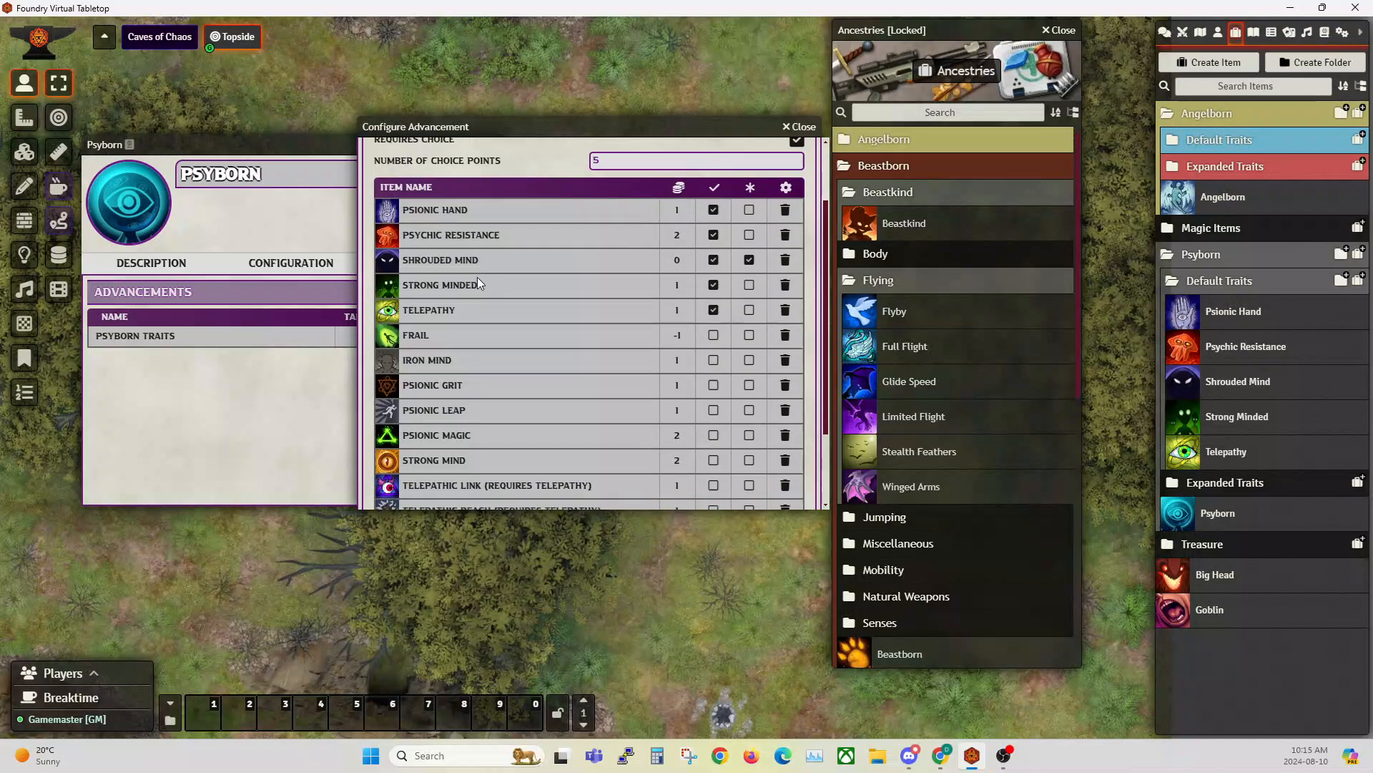
scroll(449, 302, up, 2)
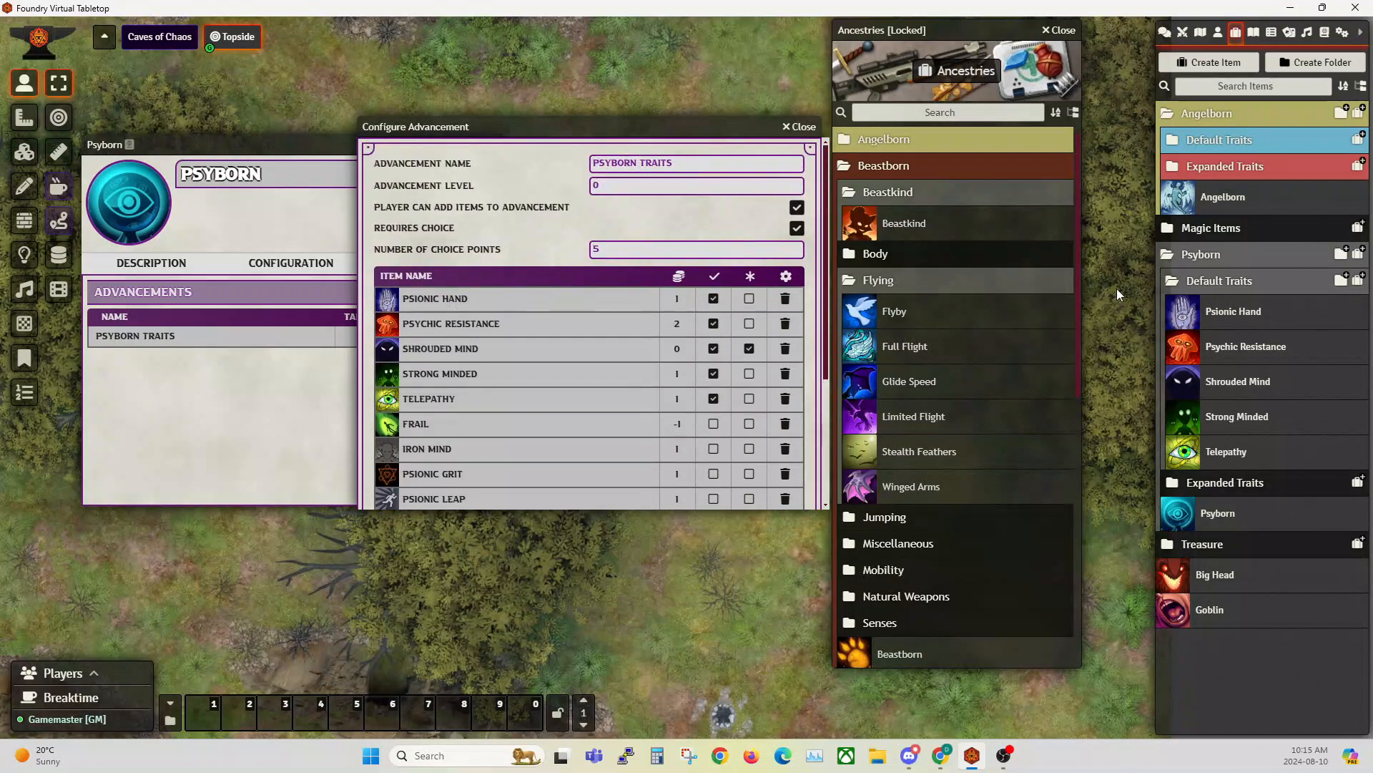
scroll(601, 302, down, 3)
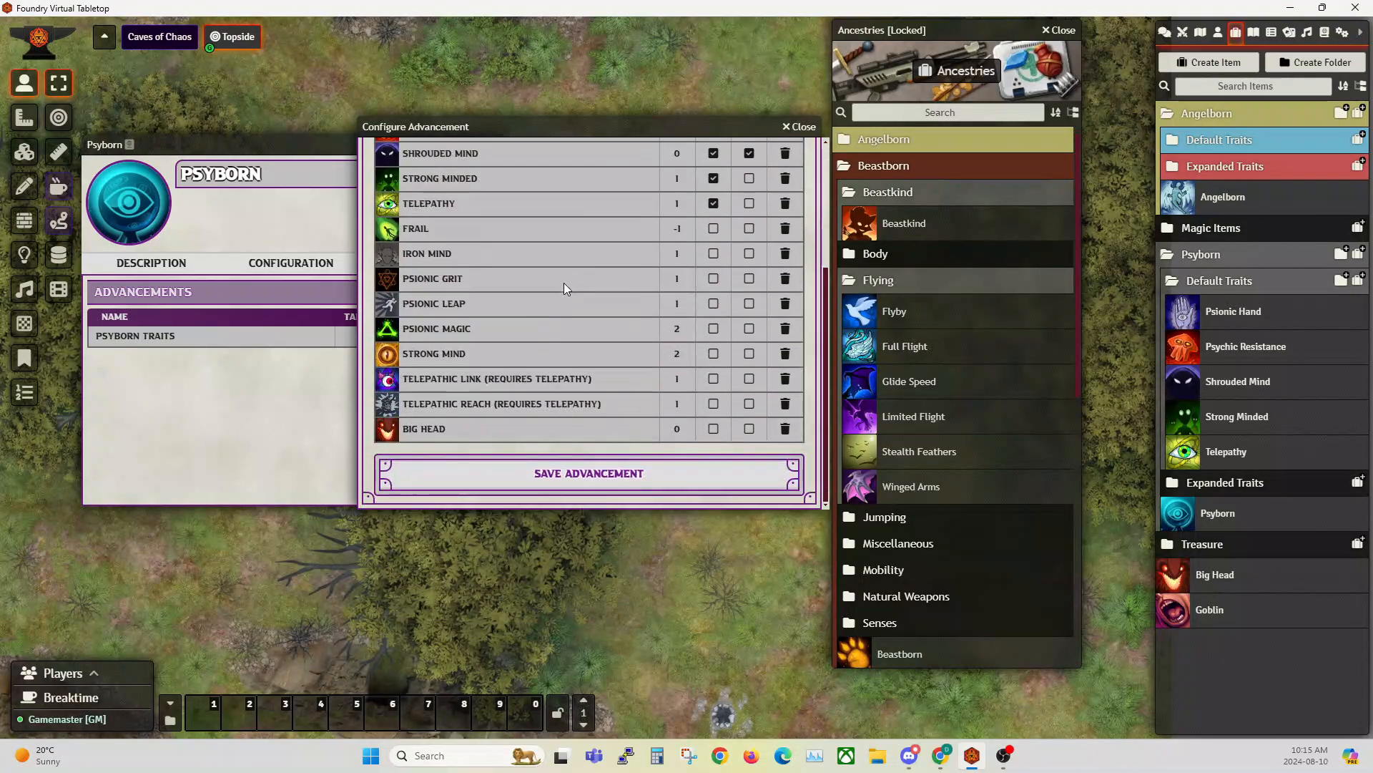
scroll(500, 332, up, 3)
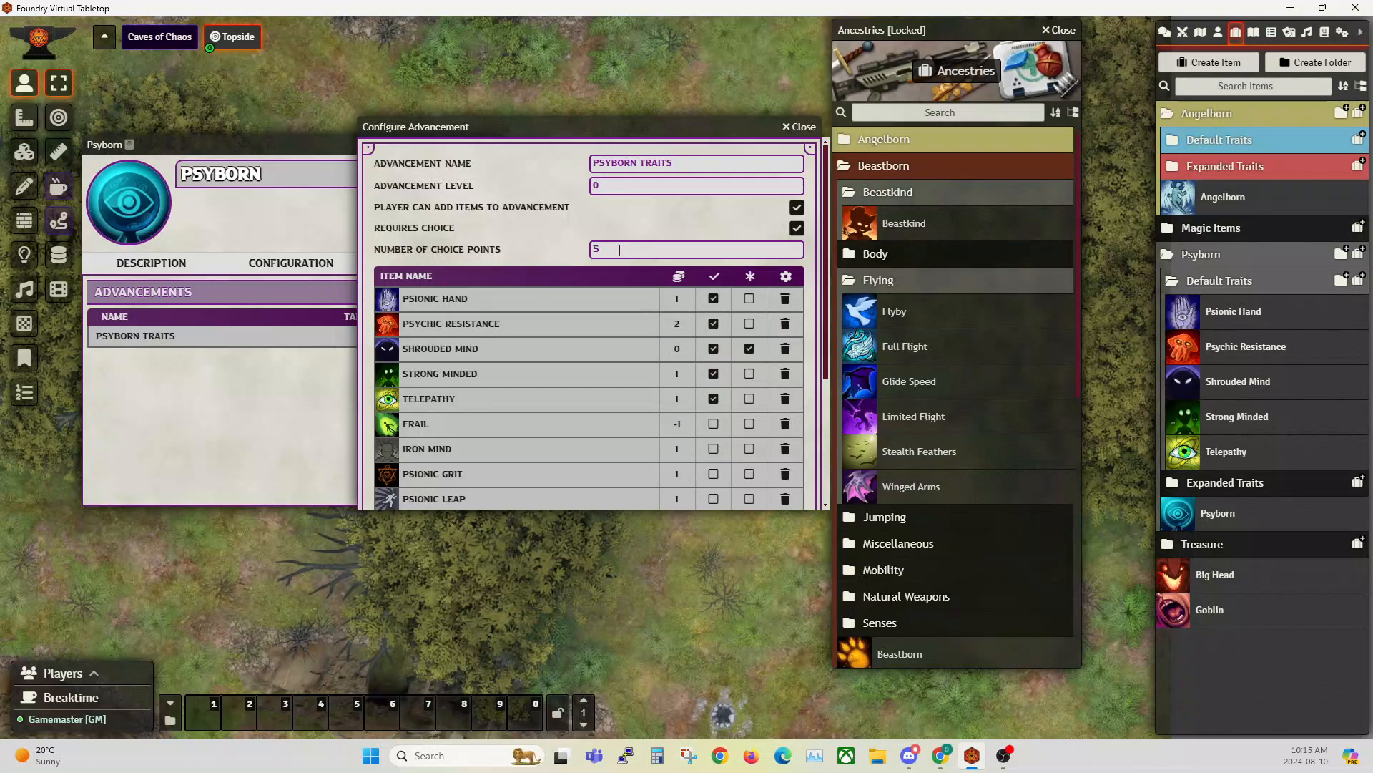
- Re-enter 5 as the number of choice points in the Psyborn Traits advancement
drag(616, 250, 520, 255)
drag(542, 126, 441, 115)
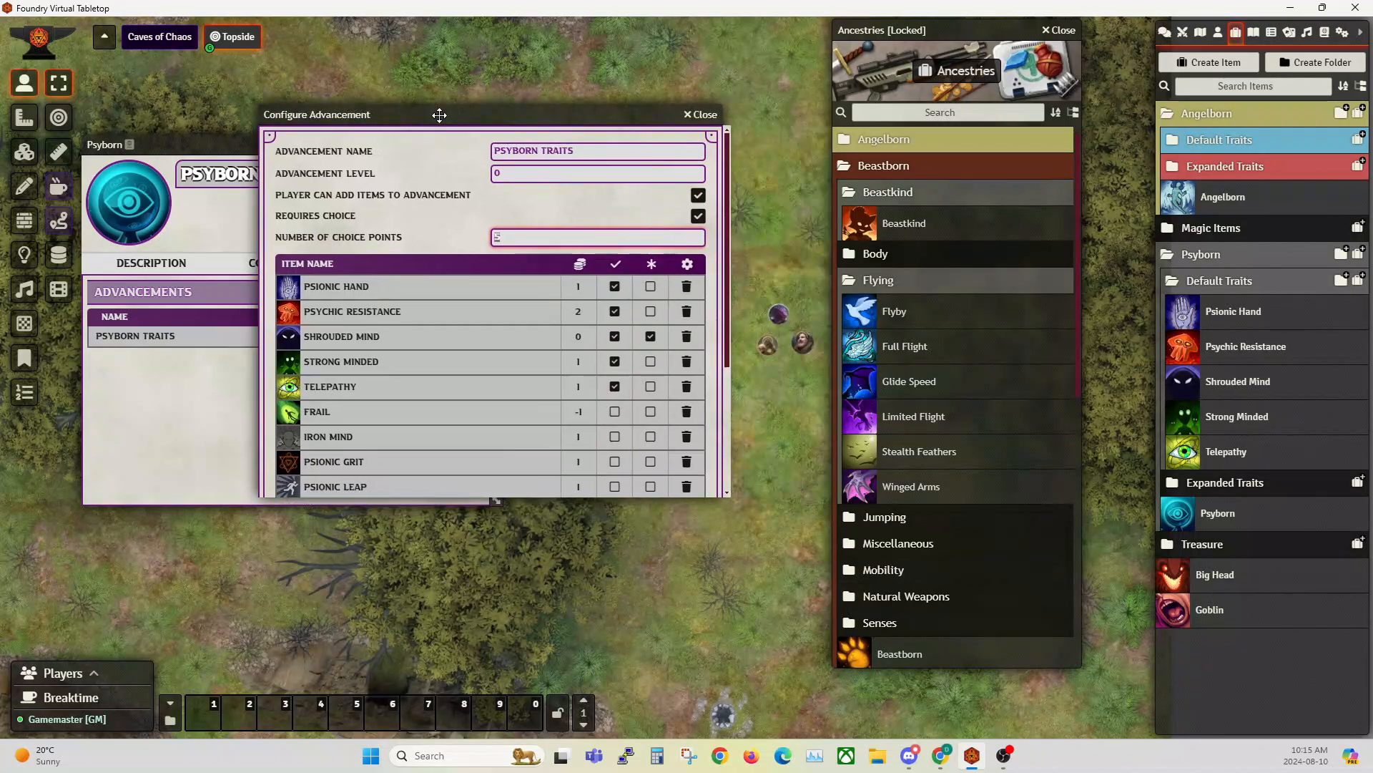
text(5)
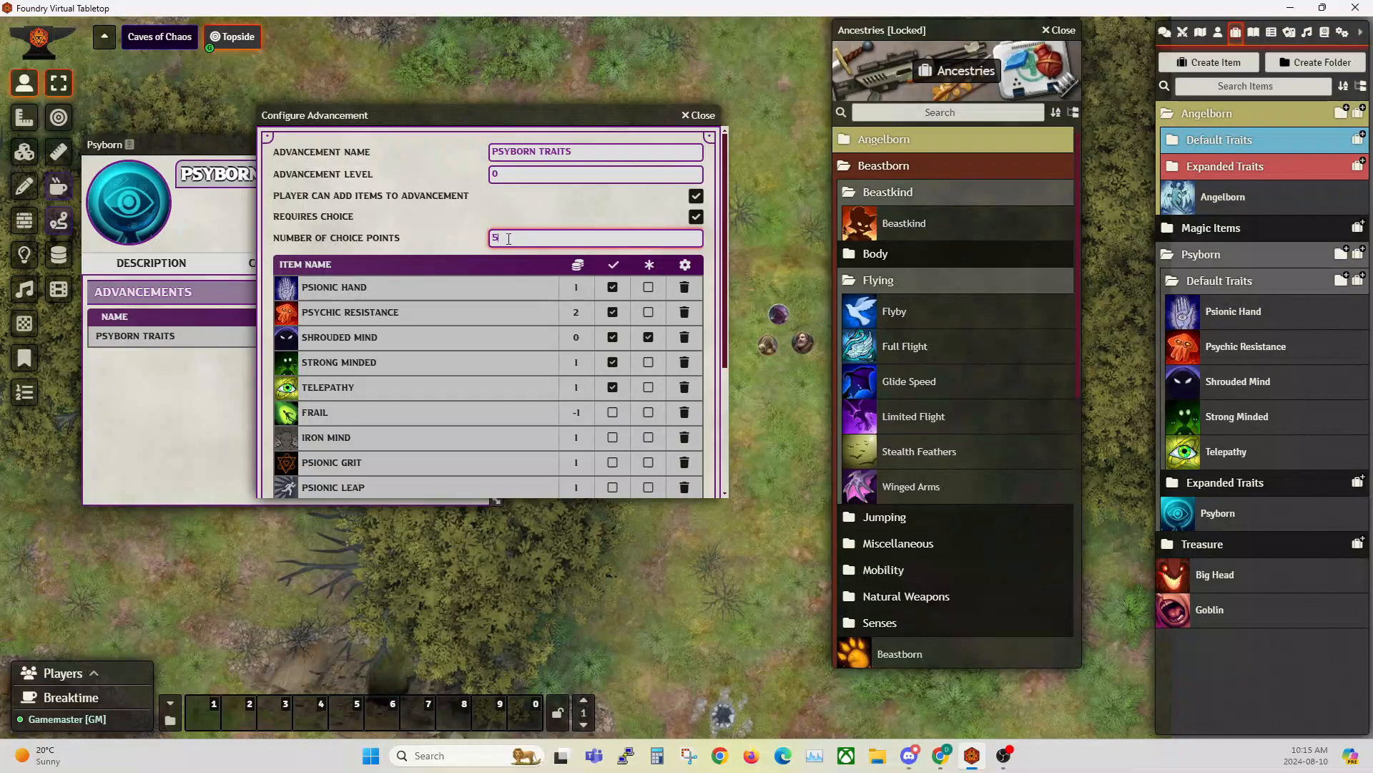
- Look through the default and expanded traits in Psyborn Traits again and close the advancement without saving
scroll(482, 316, down, 3)
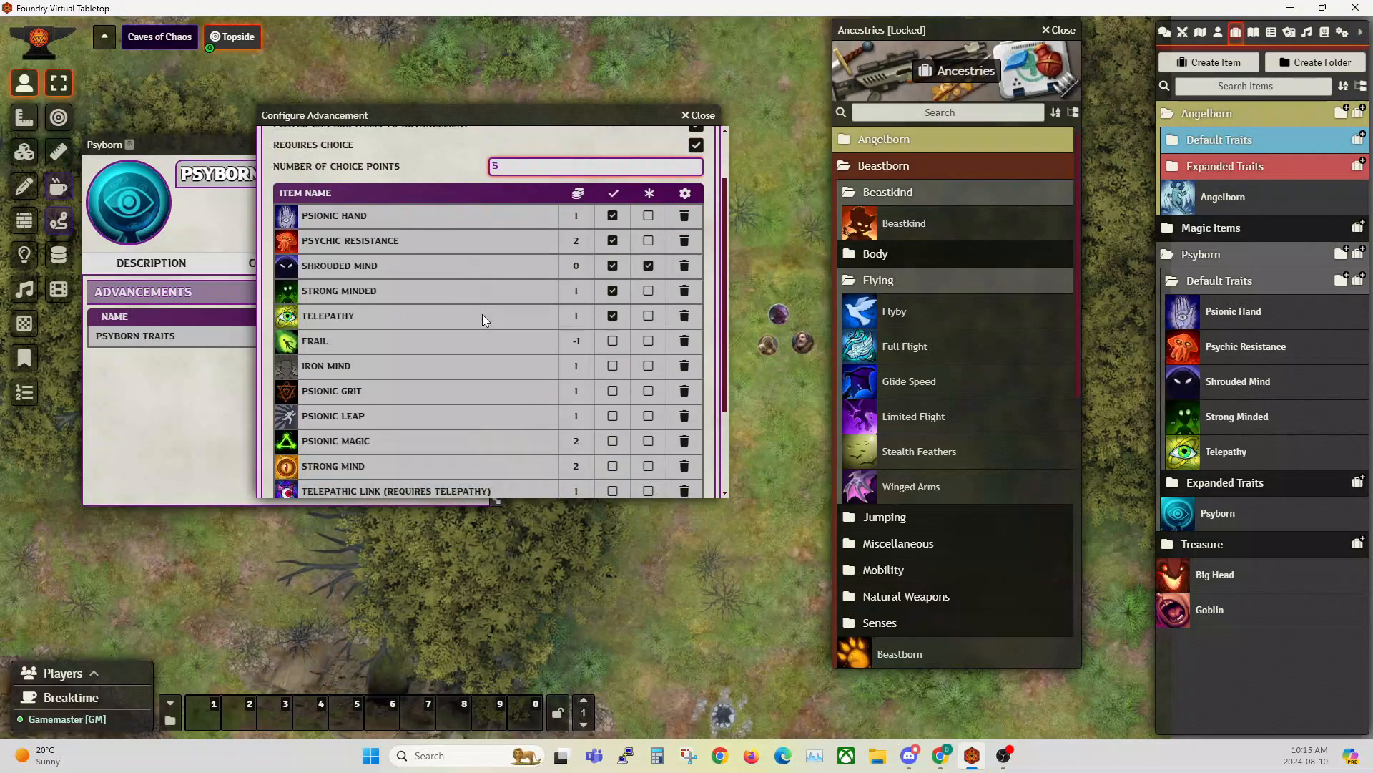
scroll(416, 306, up, 3)
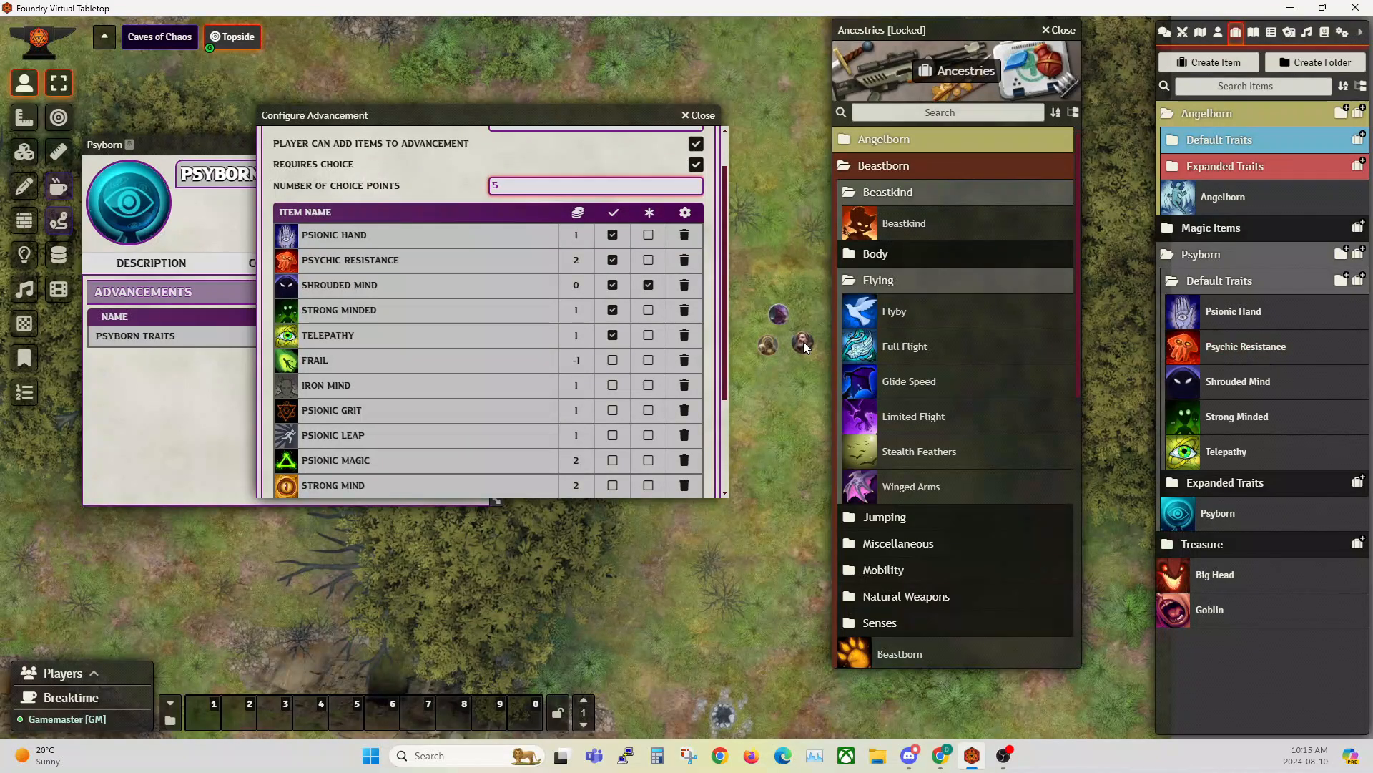
scroll(451, 317, down, 3)
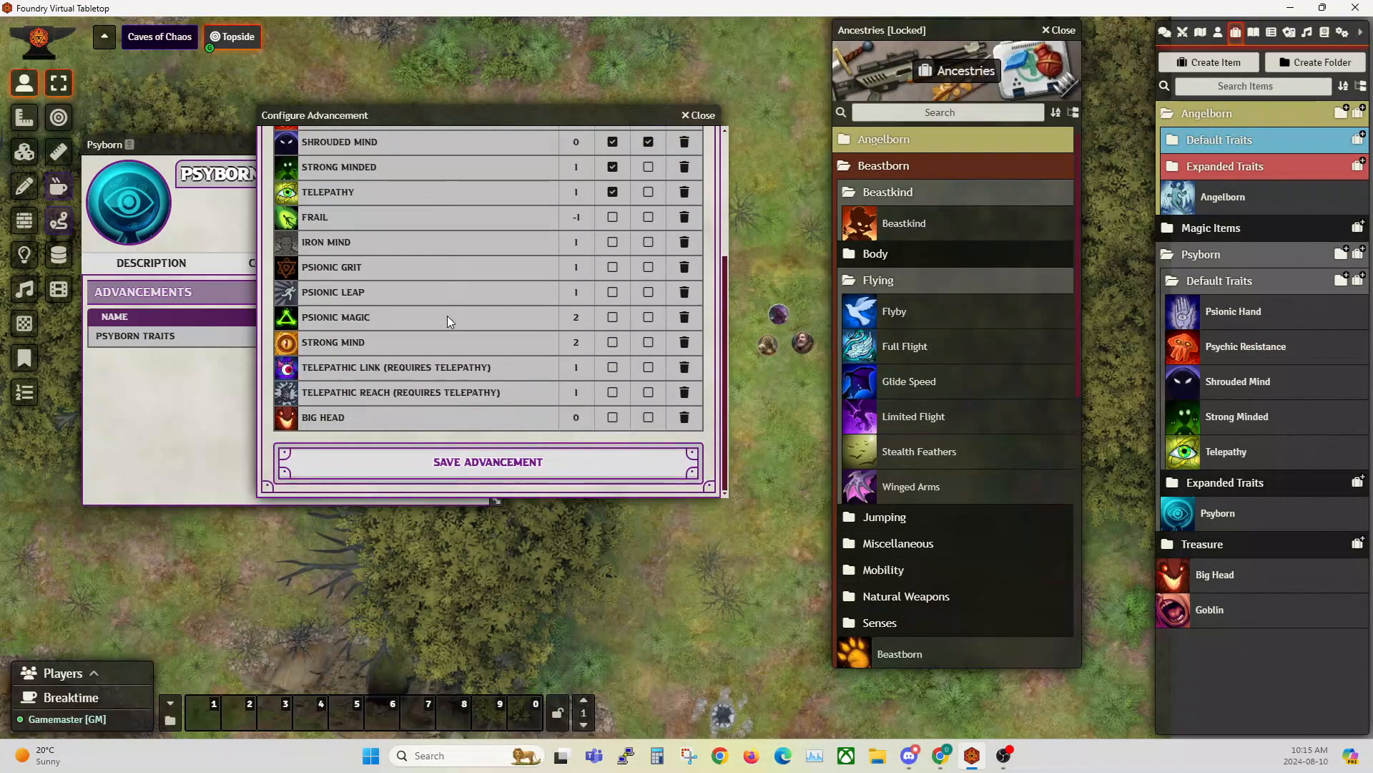
scroll(447, 316, up, 3)
scroll(445, 307, down, 3)
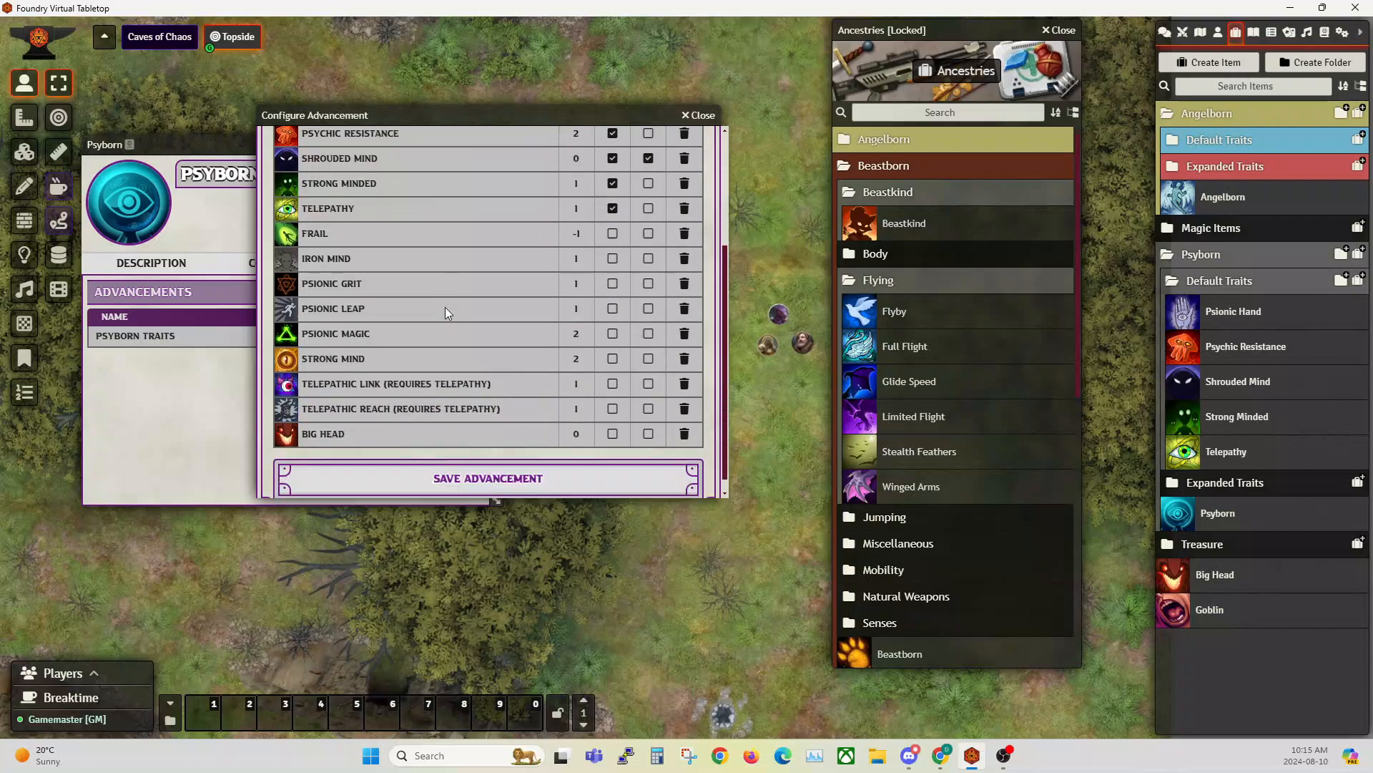
click(699, 116)
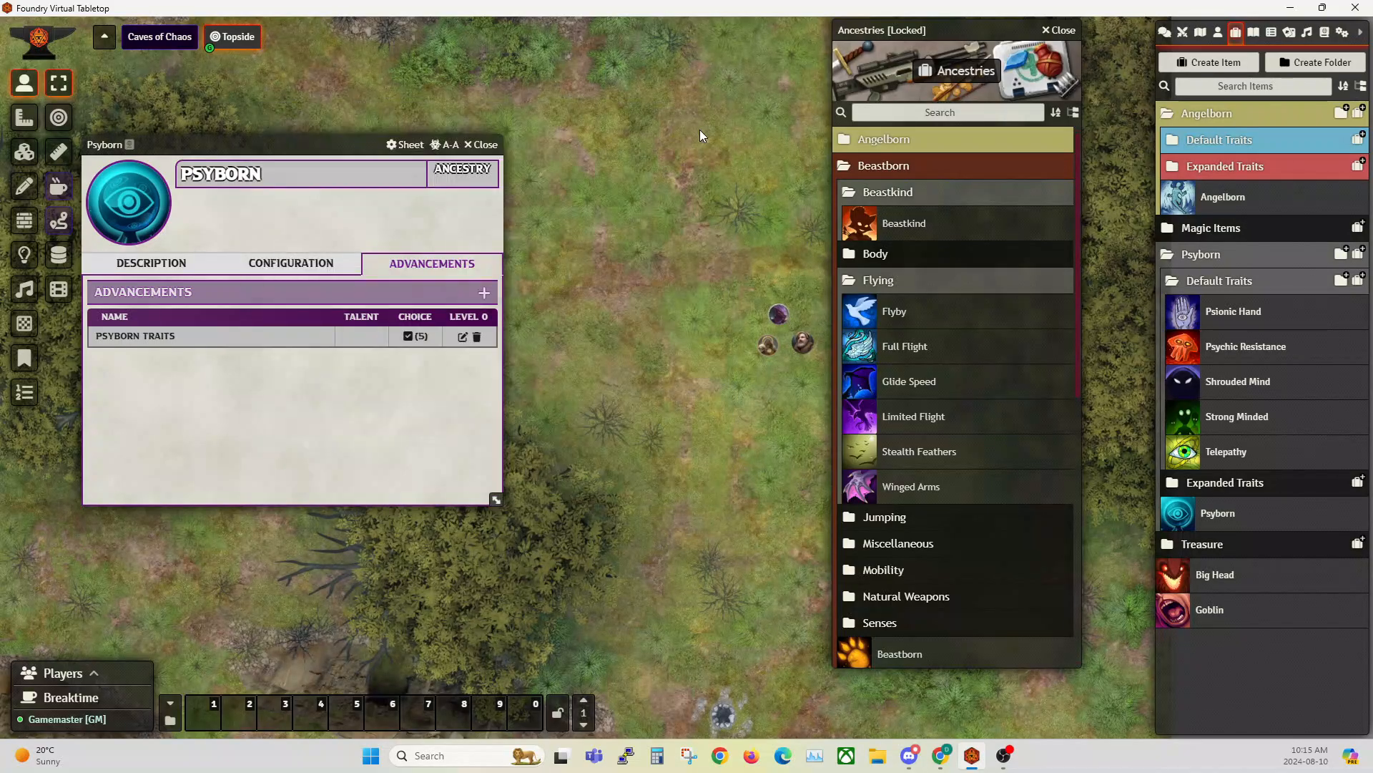
- Close the Ancestries compendium and the Psyborn sheet, and collapse the Angelborn and Psyborn item folders
click(1062, 33)
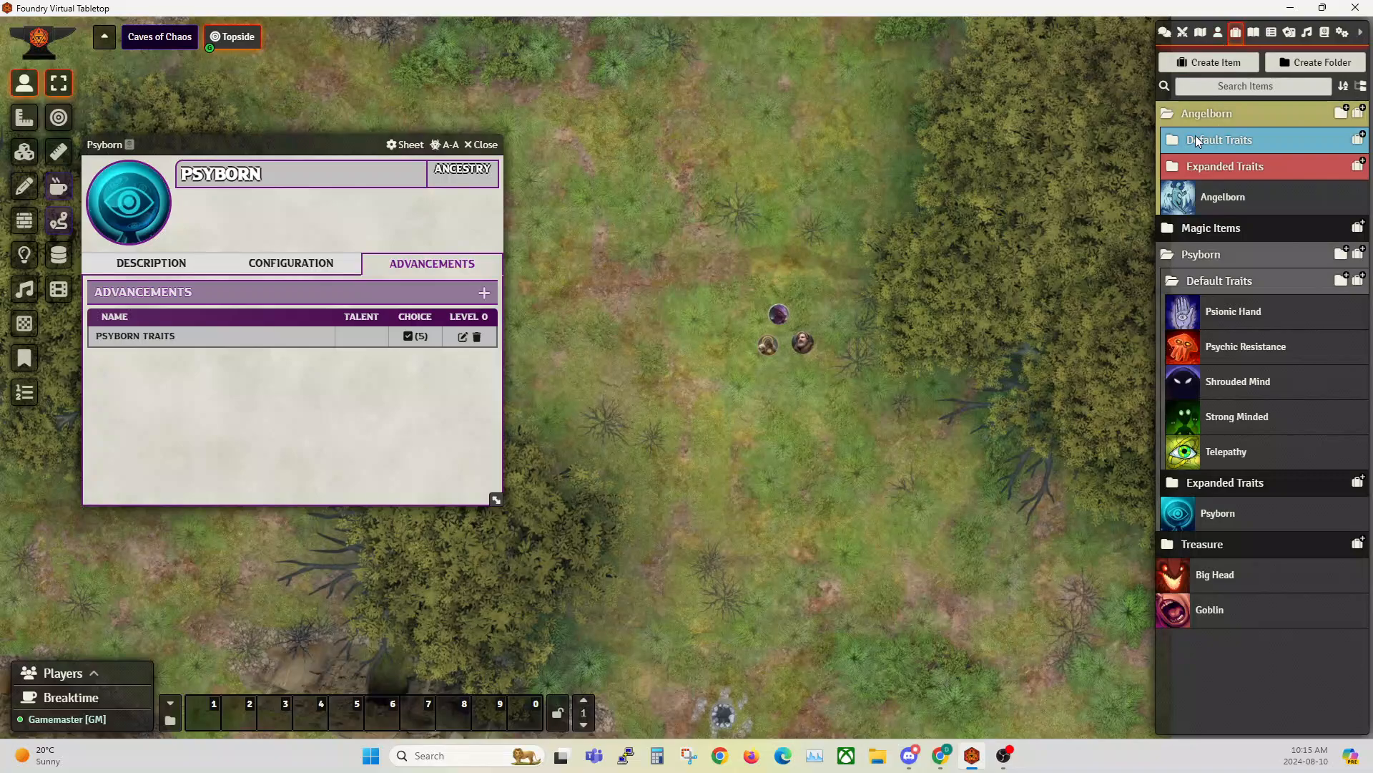
click(497, 147)
click(1211, 116)
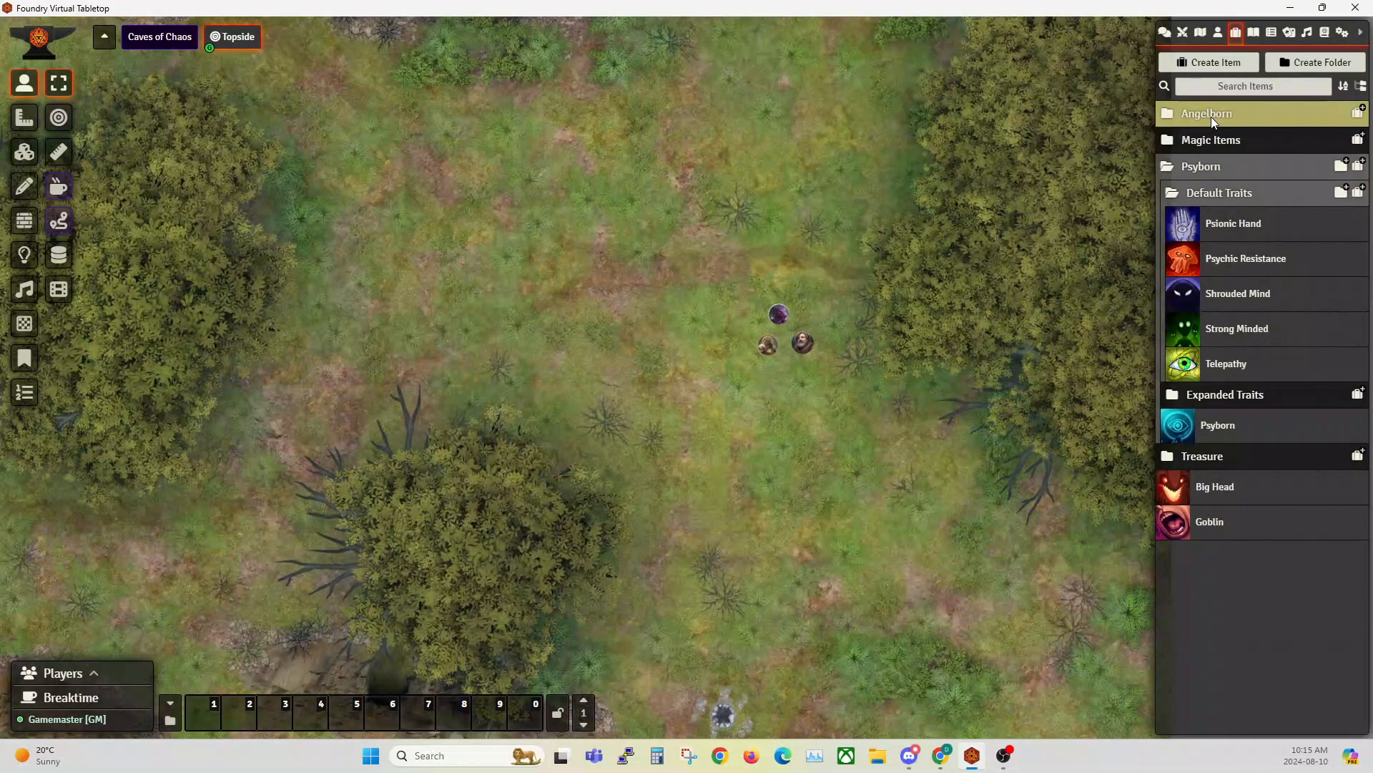
click(1194, 170)
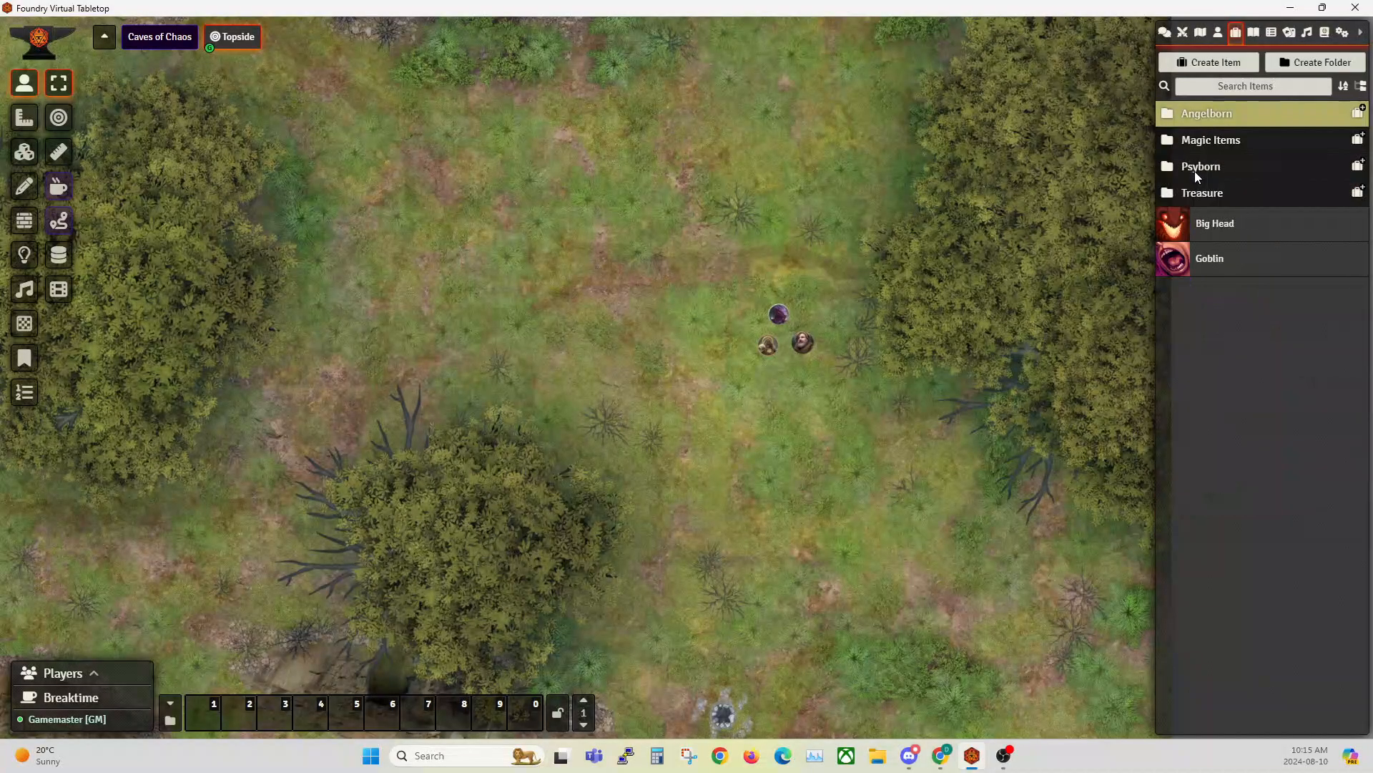
- Expand the Psyborn item folder, view the Psyborn ancestry's advancements, and close its sheet
click(1195, 170)
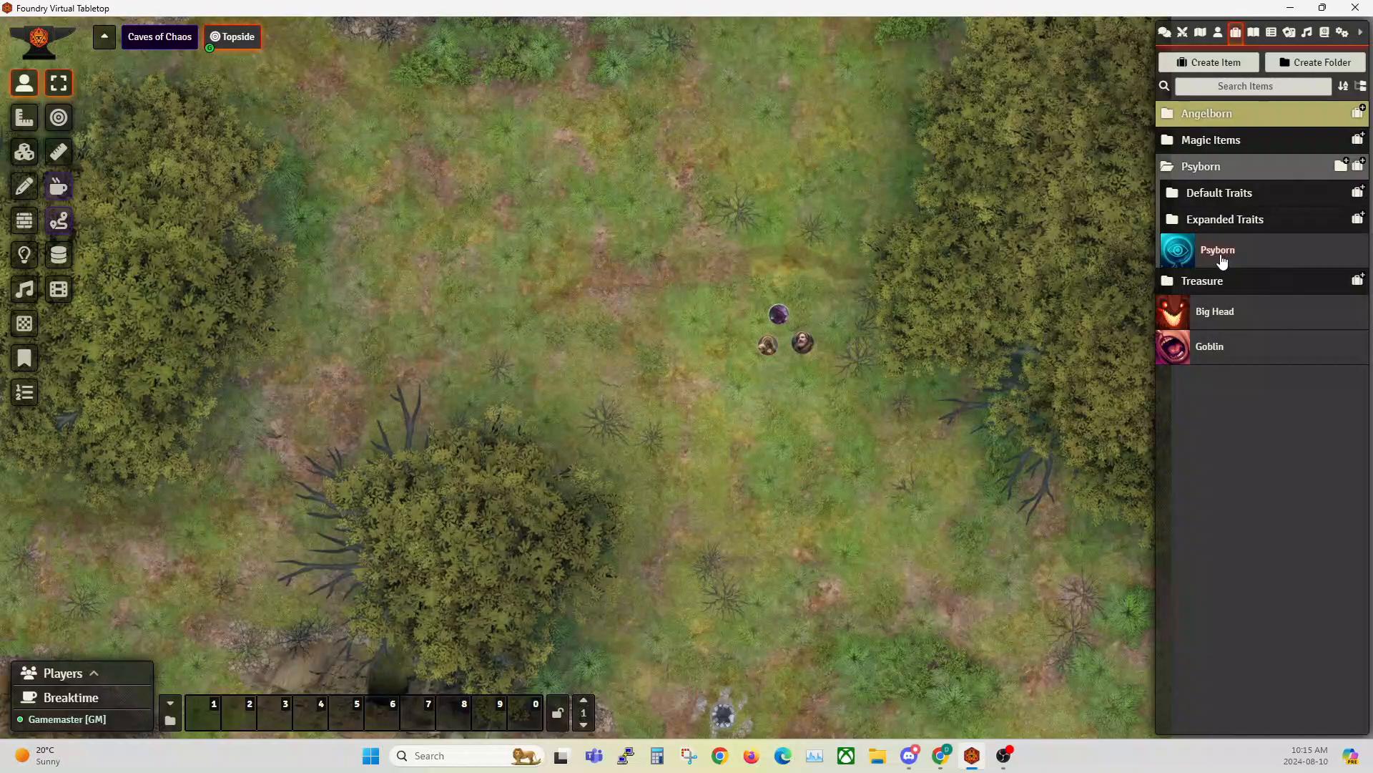
click(1181, 258)
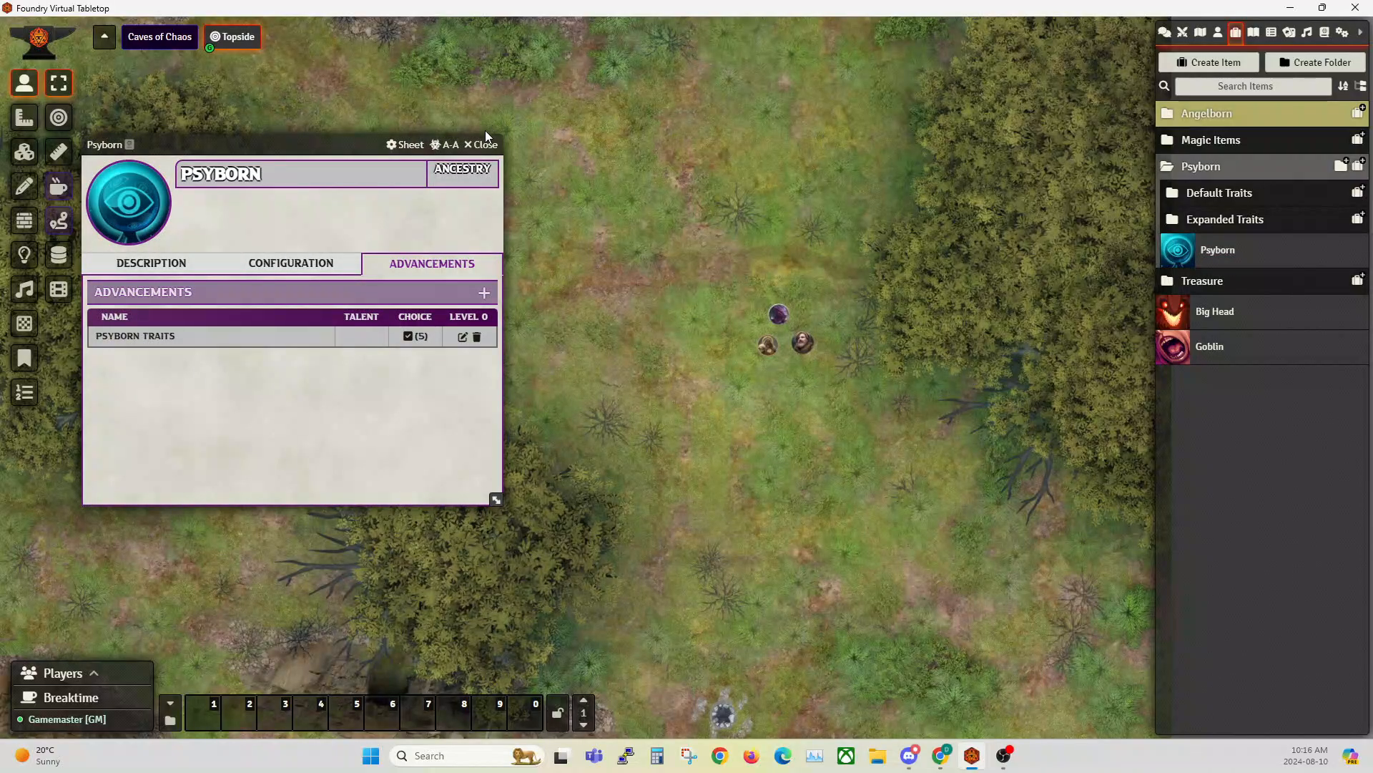
click(484, 144)
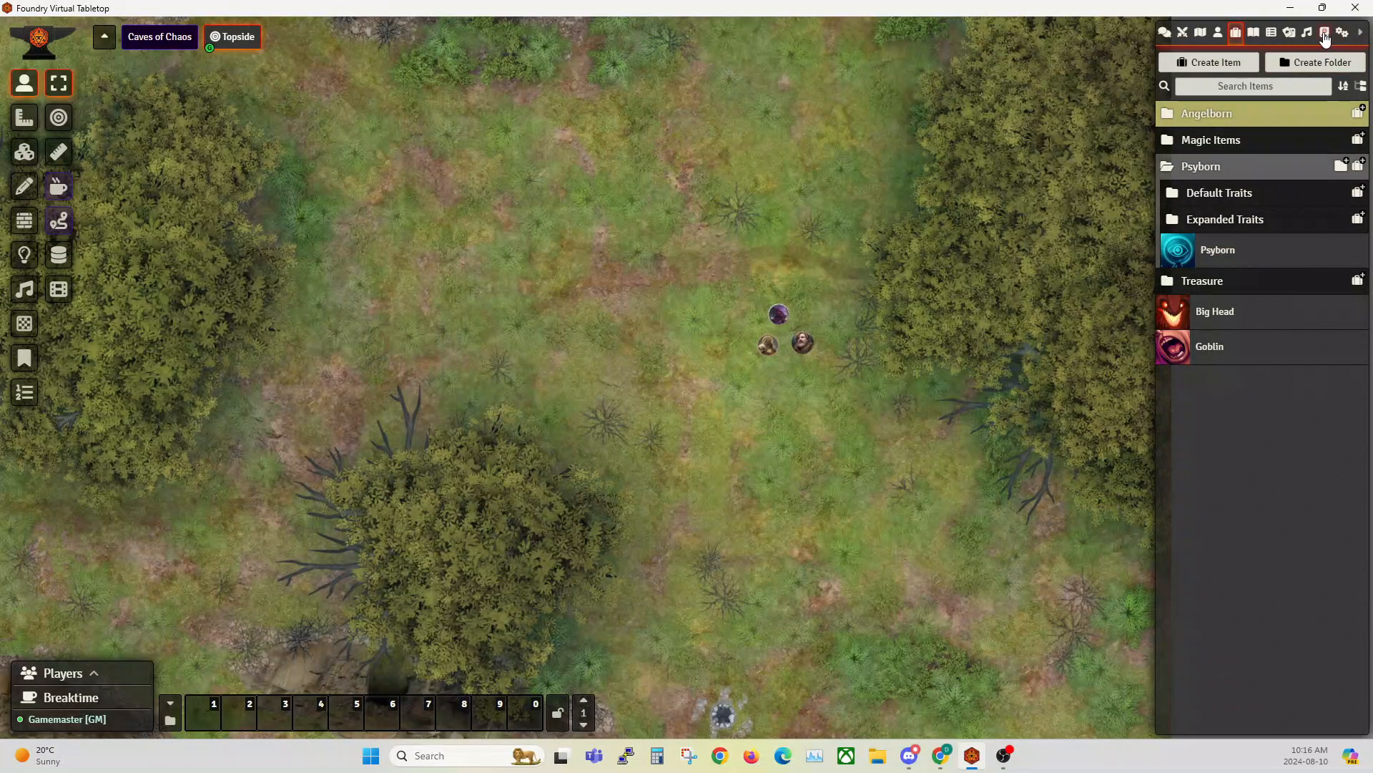
- Open the Psionics compendium, move its window over the map, and expand its Psyborn folder
click(1325, 33)
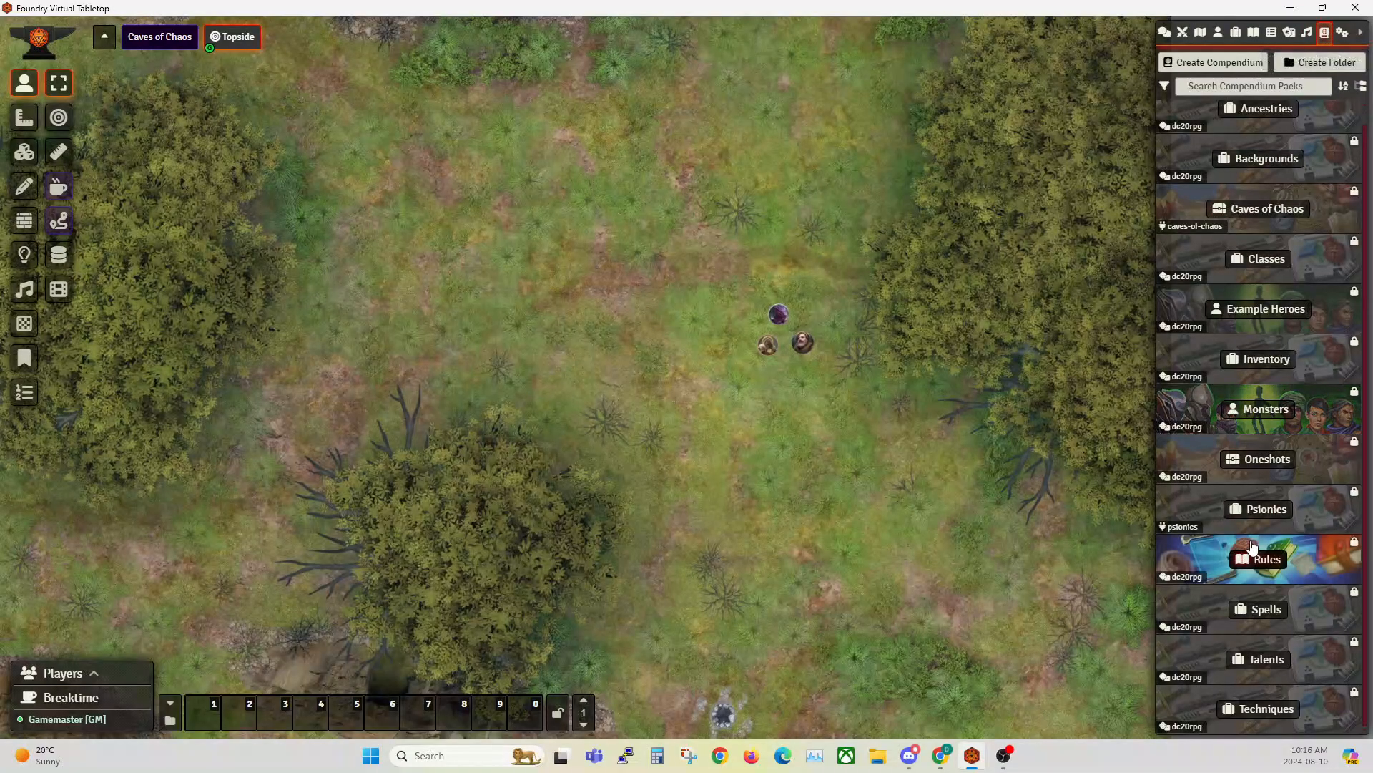
click(1263, 509)
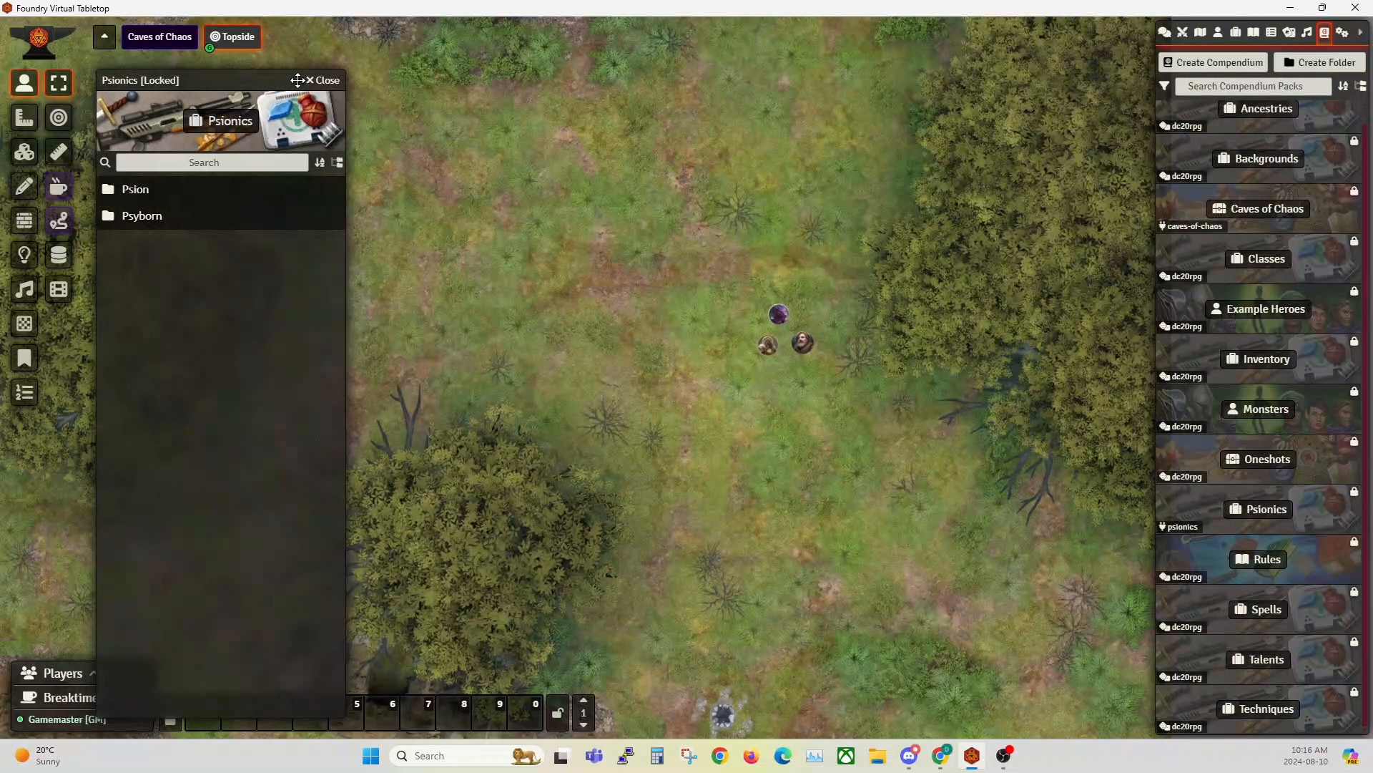
drag(208, 79, 830, 61)
click(751, 198)
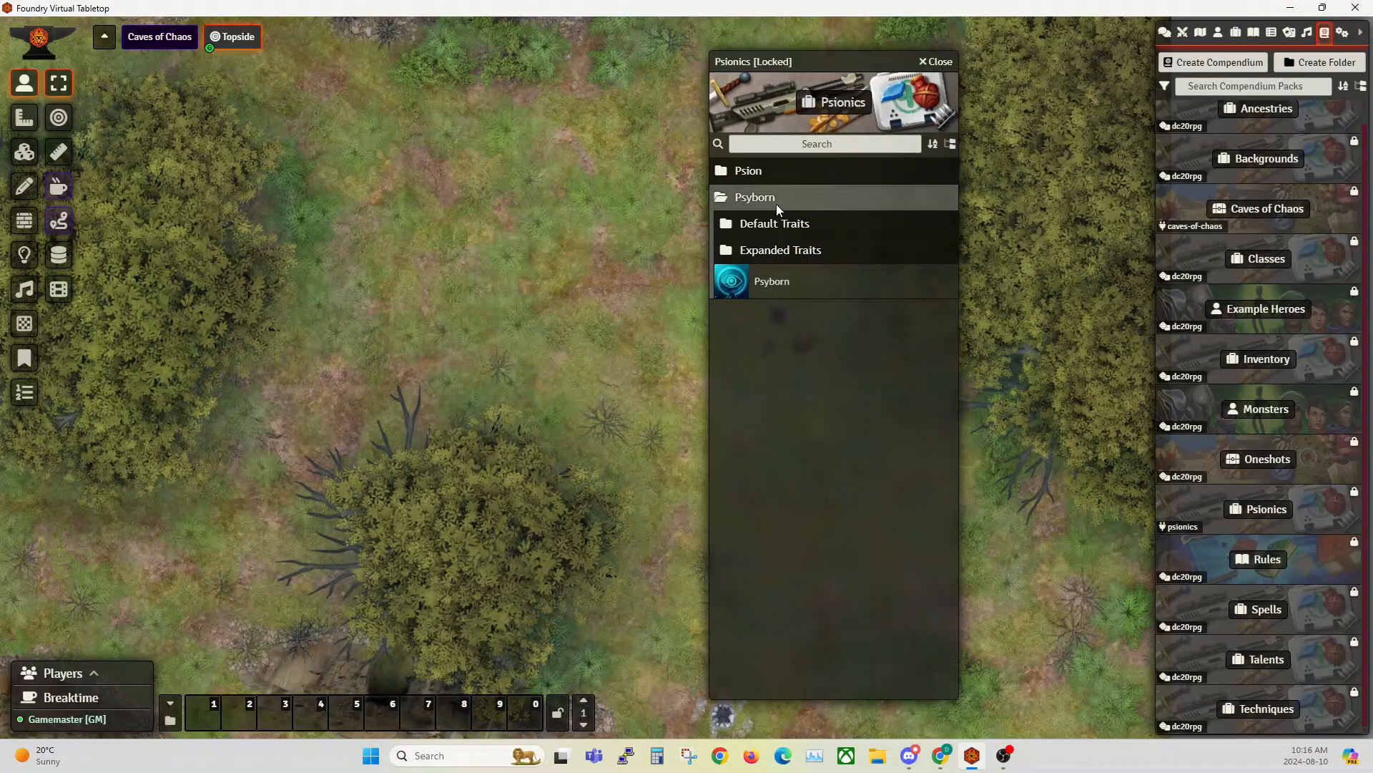
- Look through Psyborn's default and expanded traits in the Psionics compendium, close it, and return to the world's items
click(762, 226)
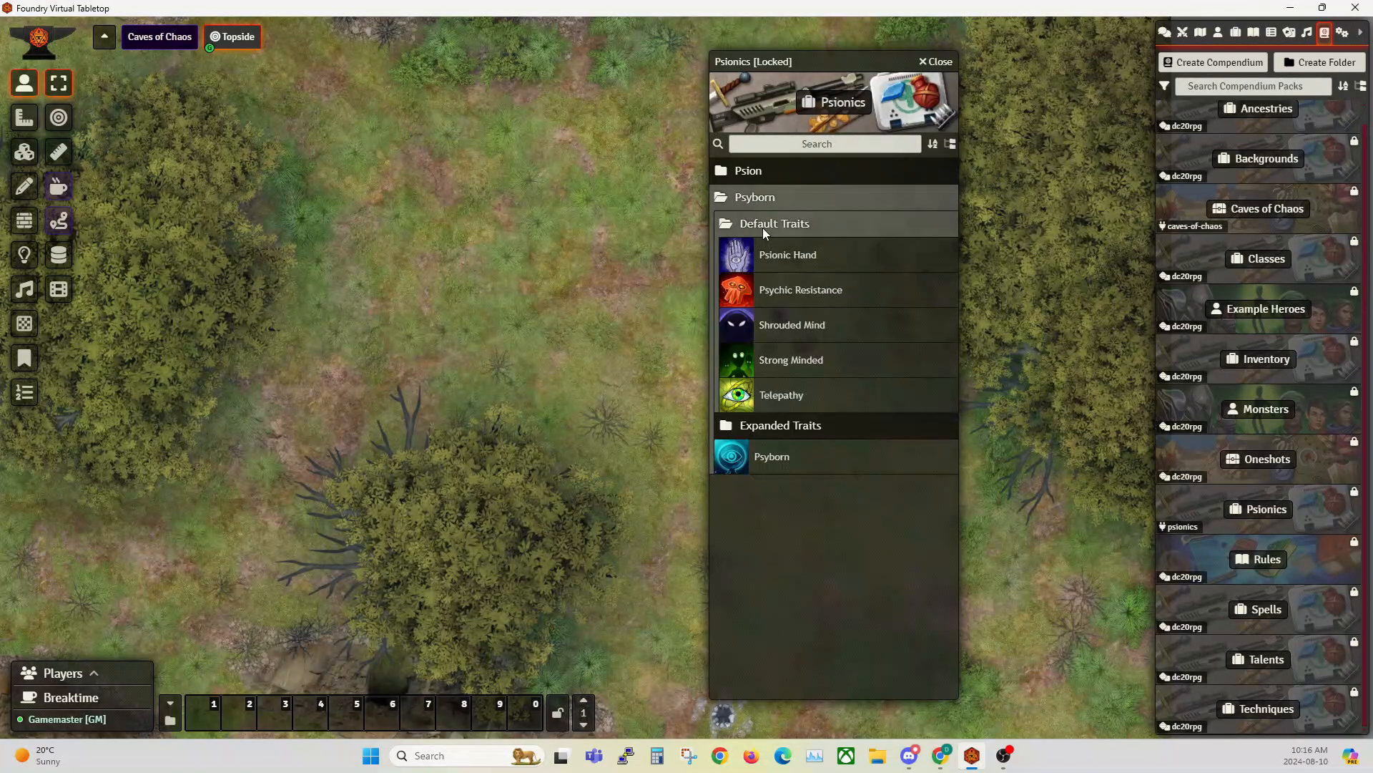
click(778, 426)
scroll(801, 398, down, 1)
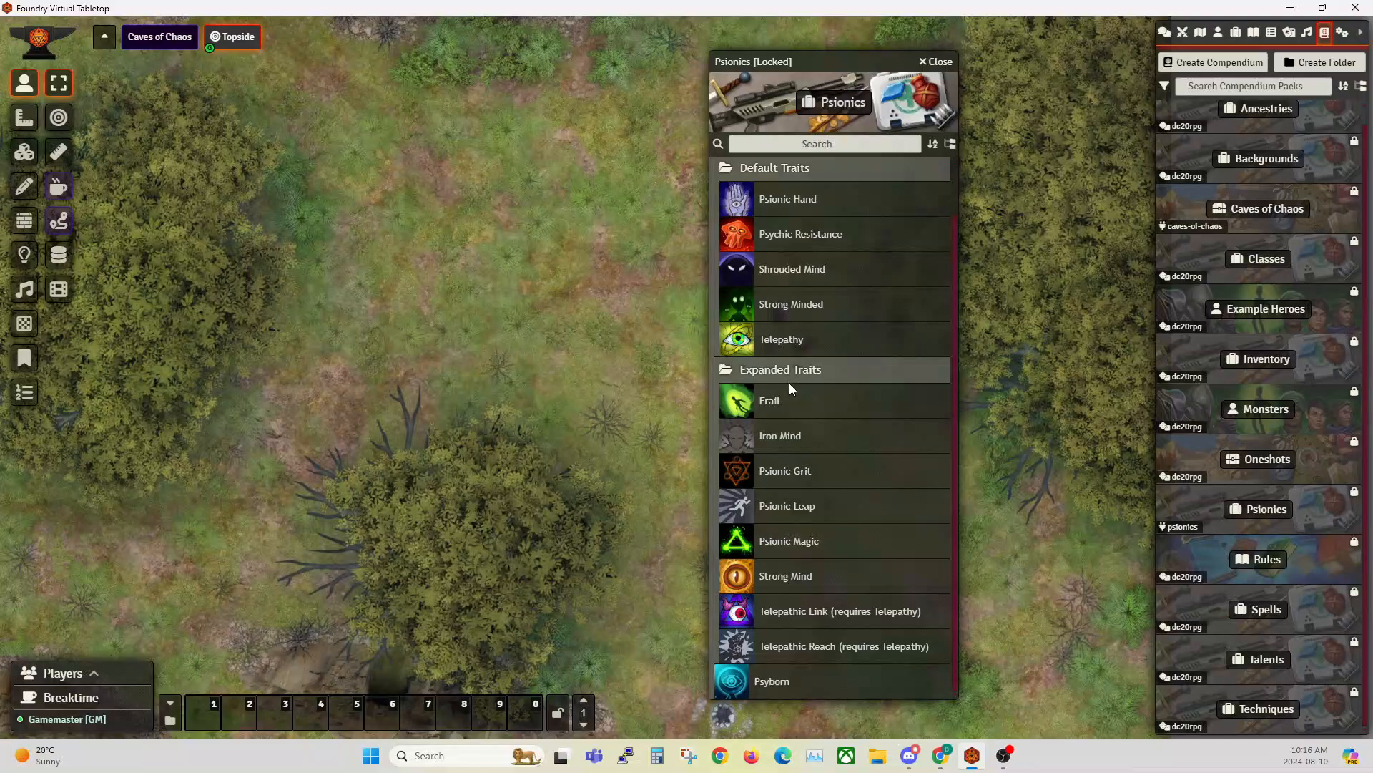
scroll(794, 349, up, 1)
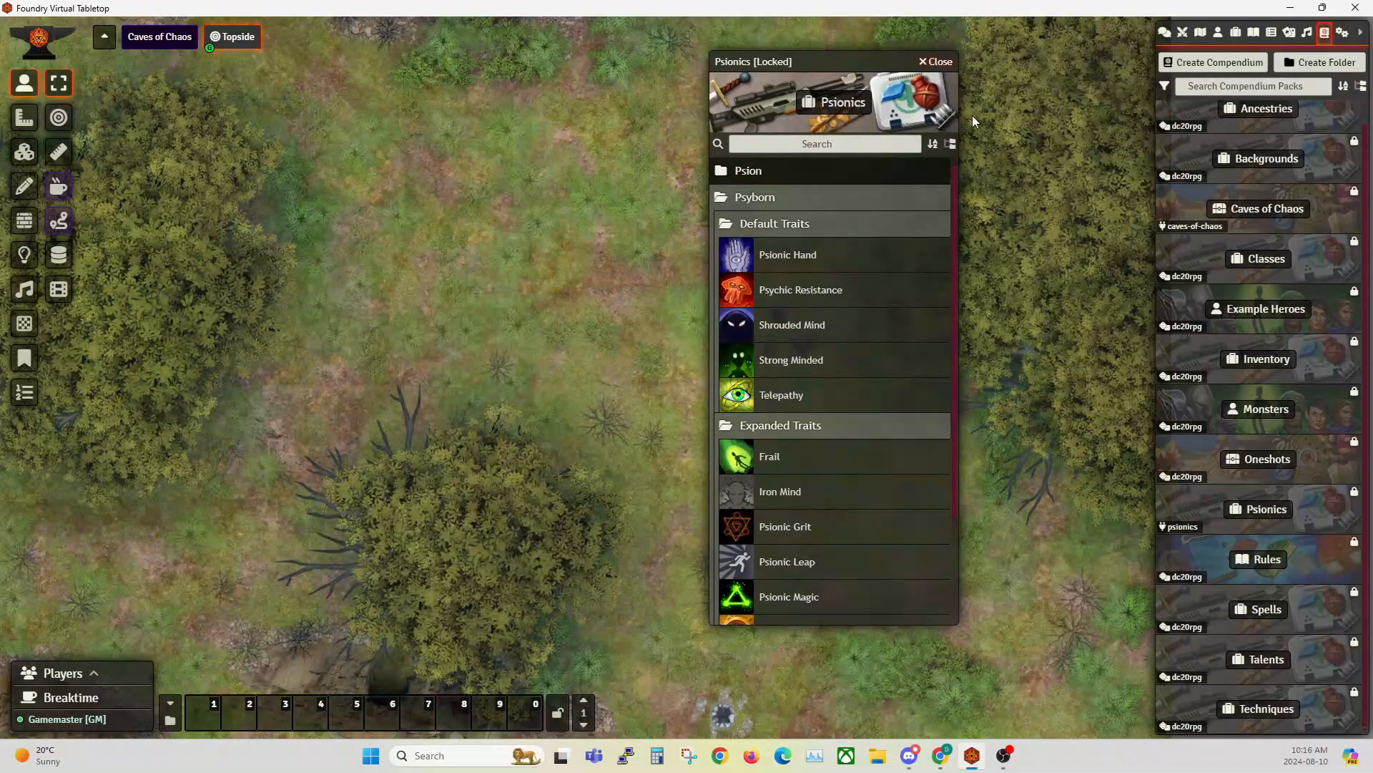
click(936, 62)
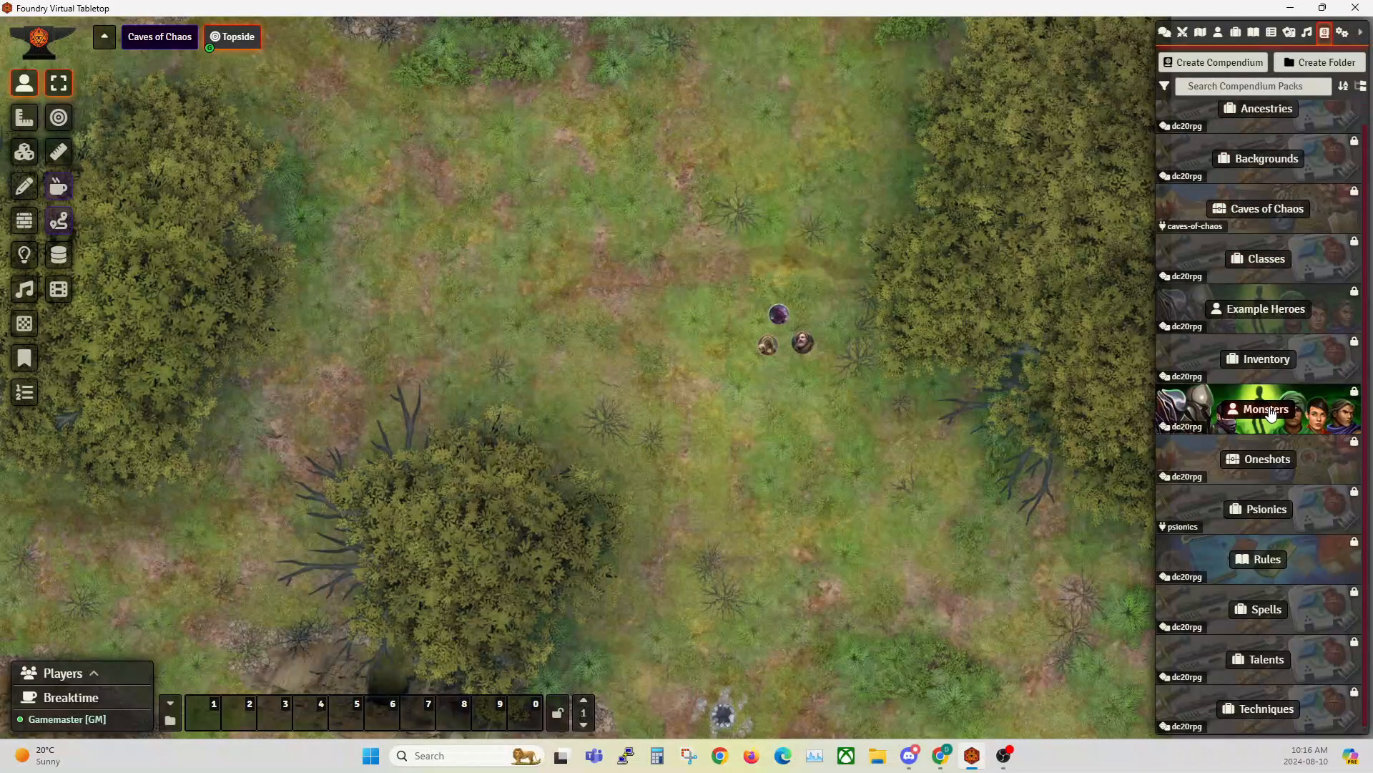
click(1218, 34)
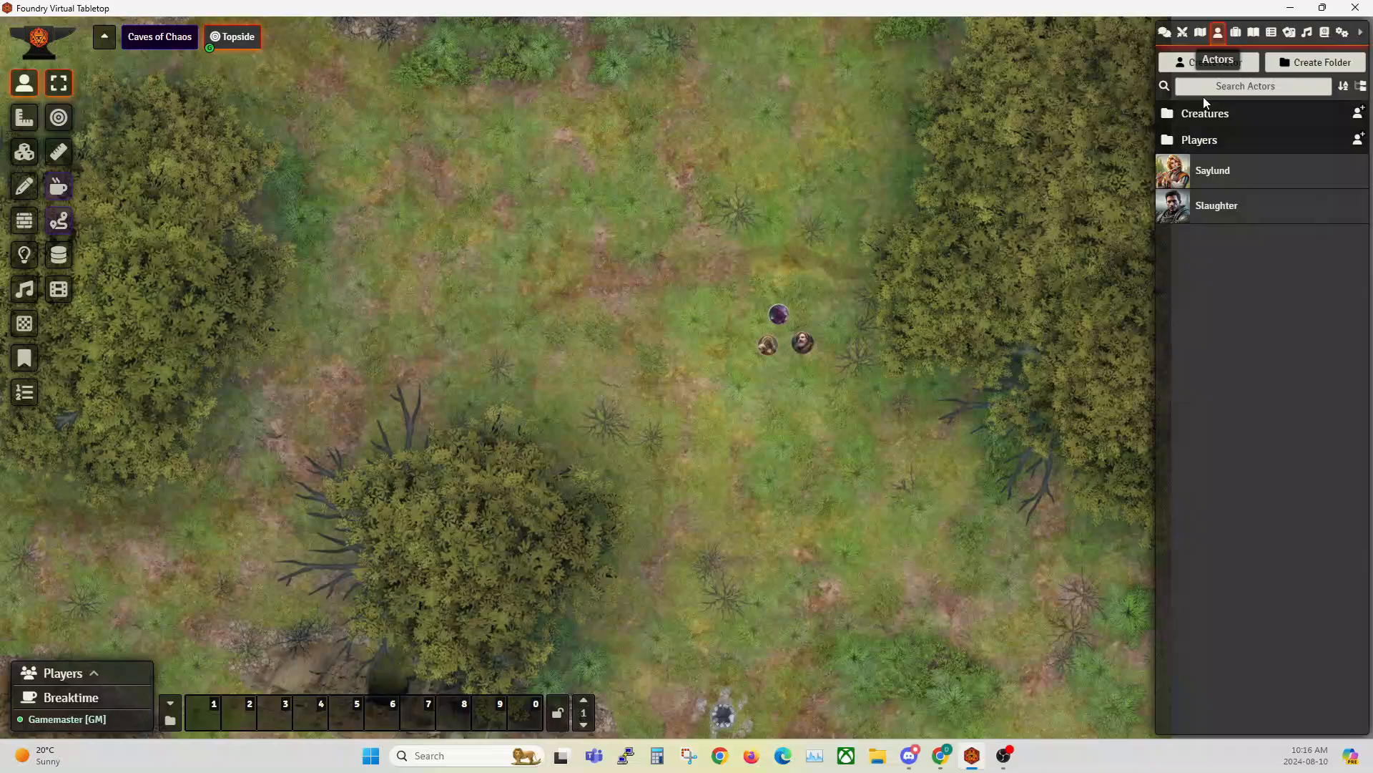
click(1236, 34)
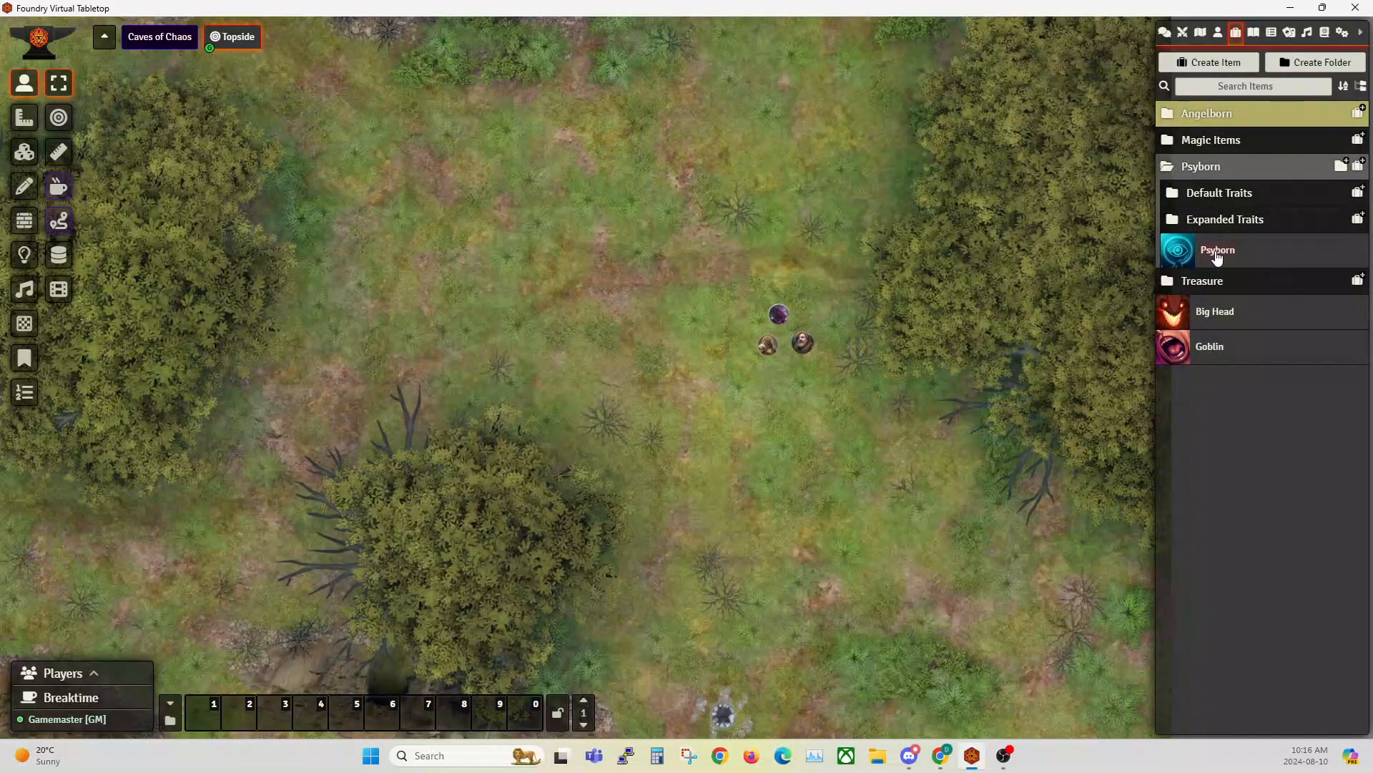
- Look at the world's Default Traits subfolder, then review the Psyborn ancestry's Psyborn Traits advancement and close its configuration
click(1207, 195)
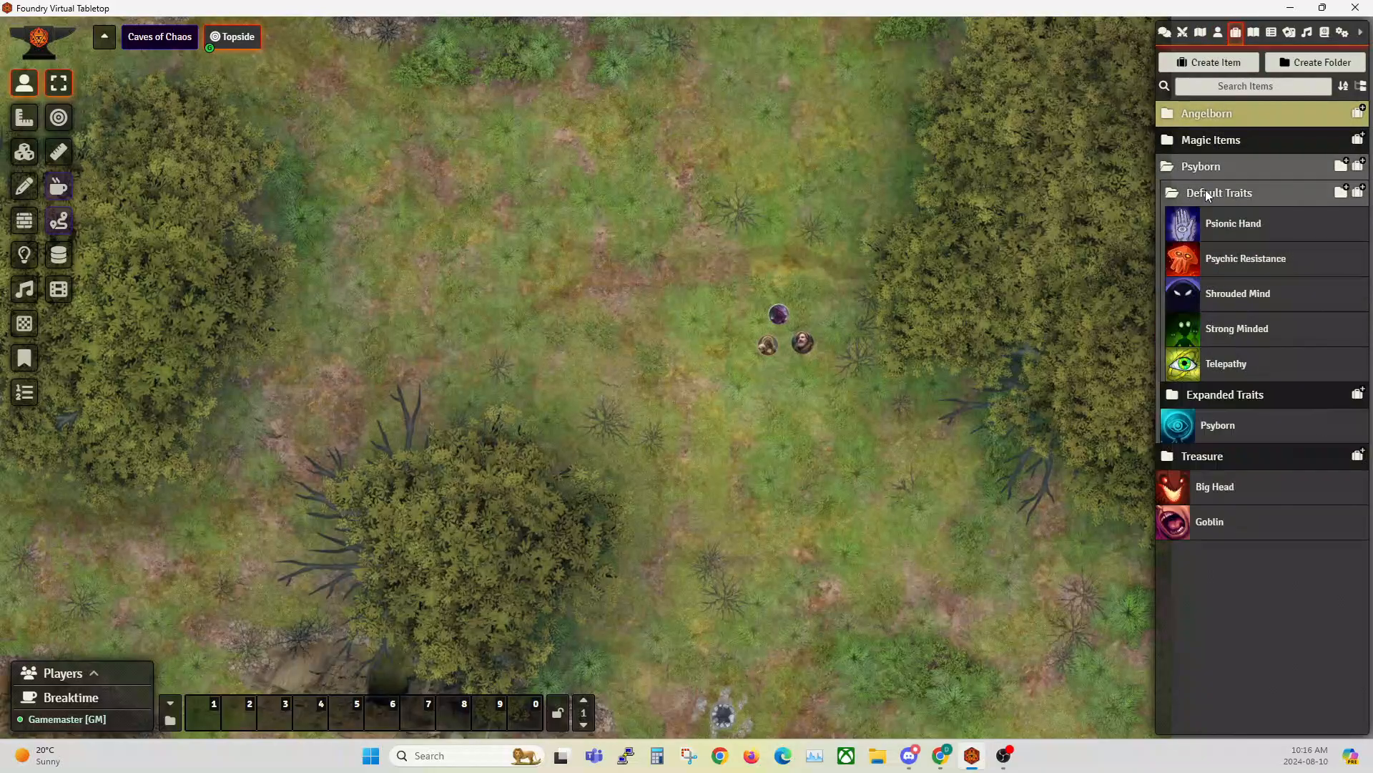
click(1215, 193)
click(1223, 263)
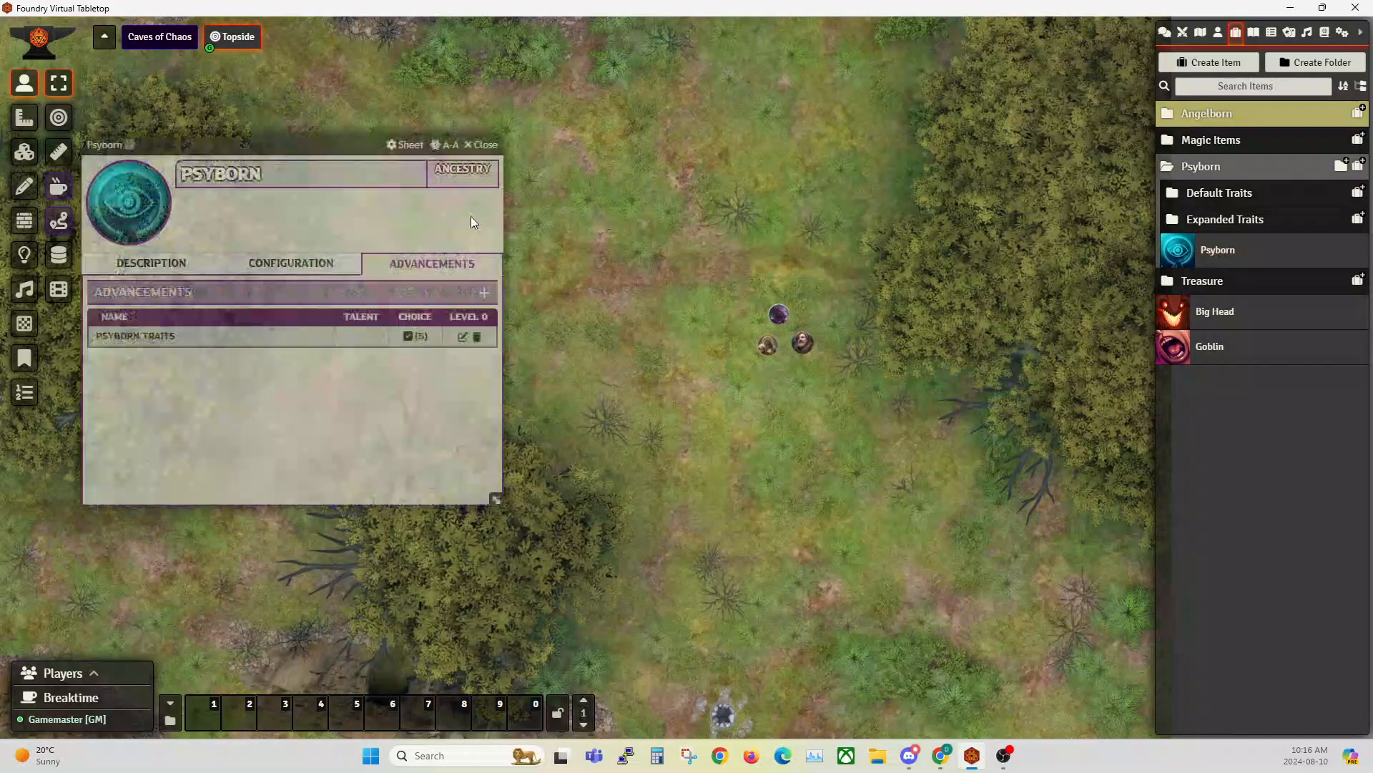
click(462, 336)
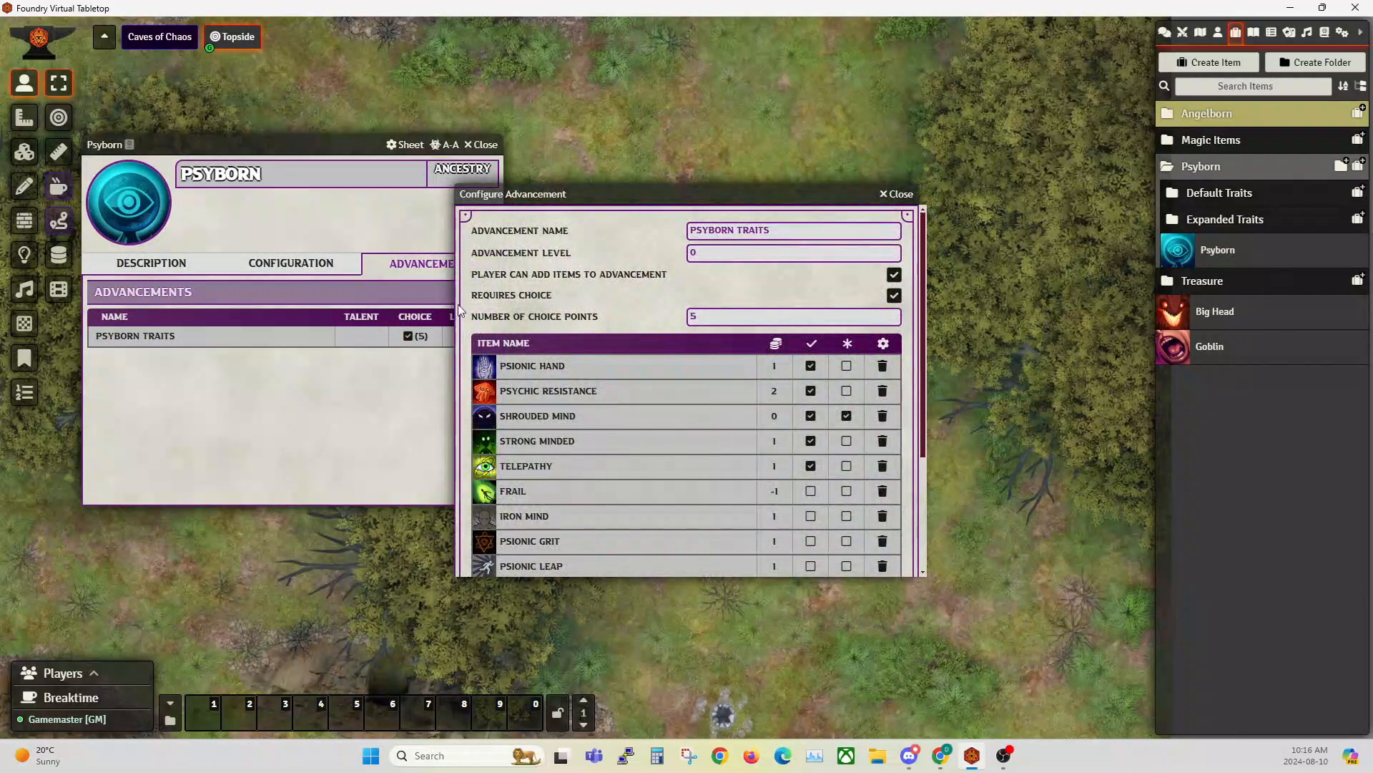
drag(693, 189, 523, 113)
scroll(476, 414, down, 3)
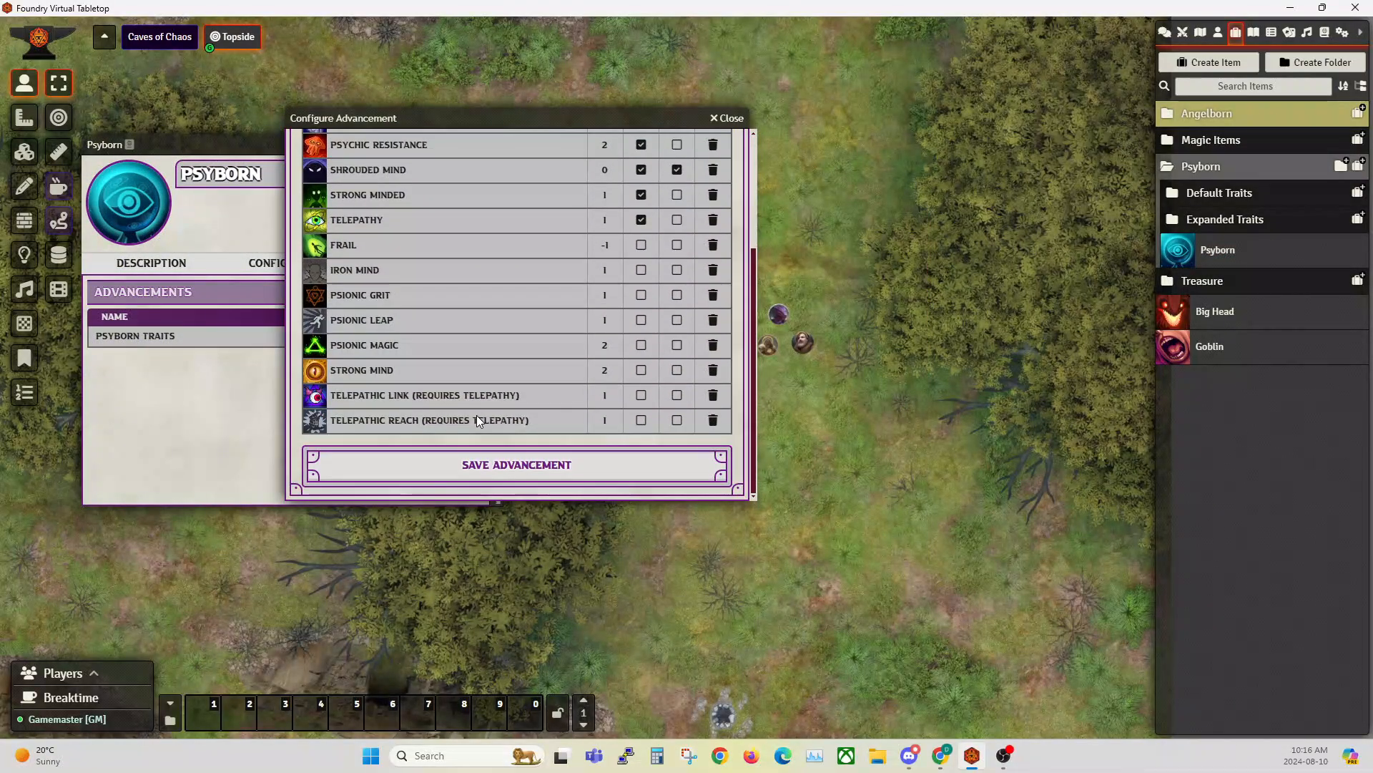
click(730, 119)
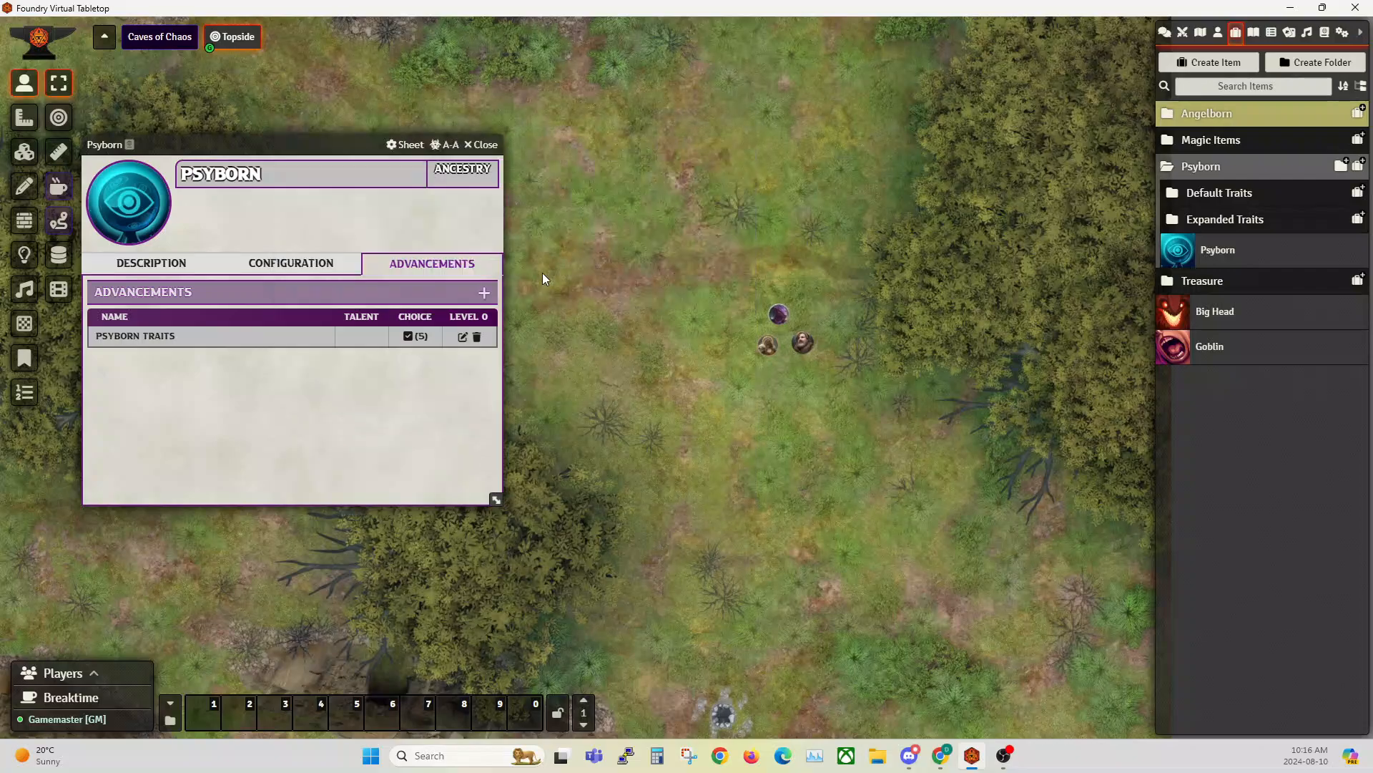
- Add the Big Head trait to the Psyborn Traits advancement, save the advancement, and close the Psyborn sheet
click(462, 336)
scroll(630, 422, down, 3)
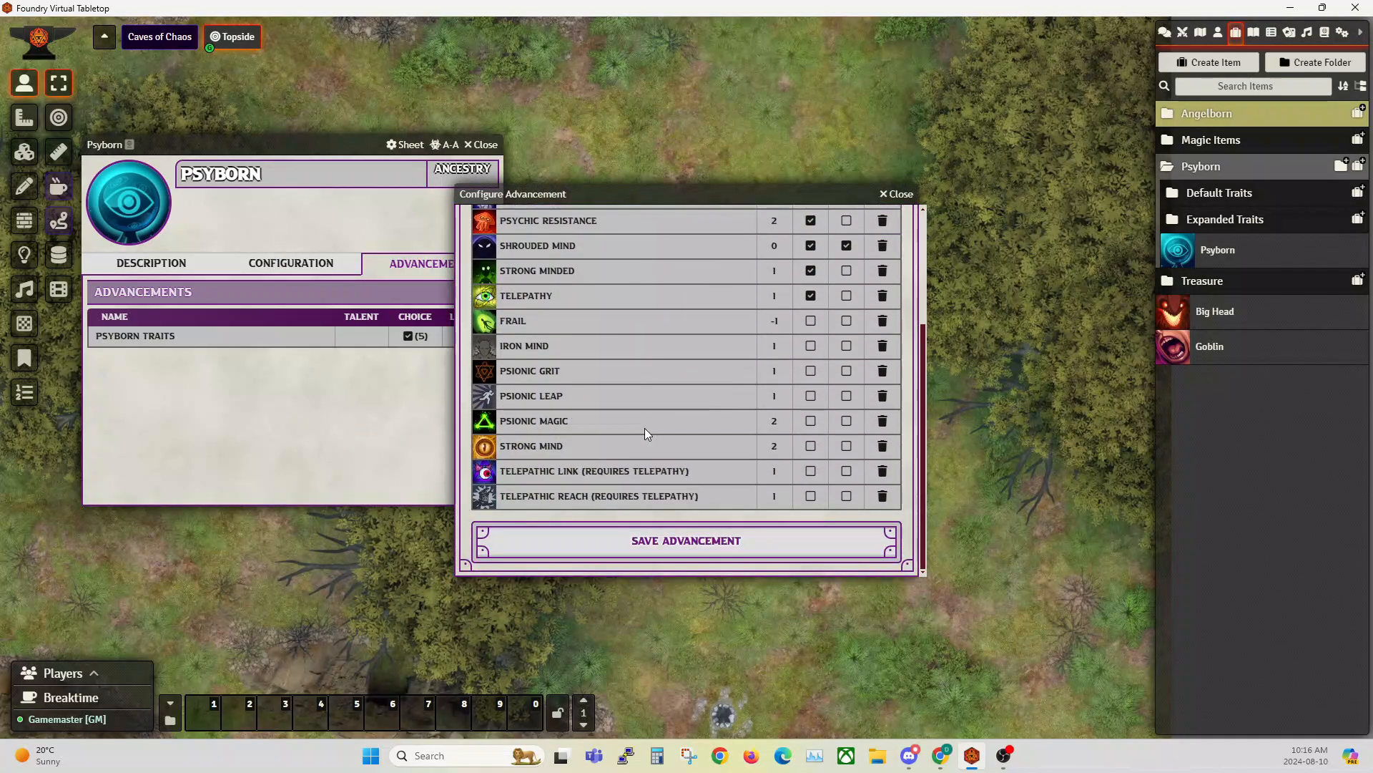
drag(1216, 312, 664, 459)
click(786, 513)
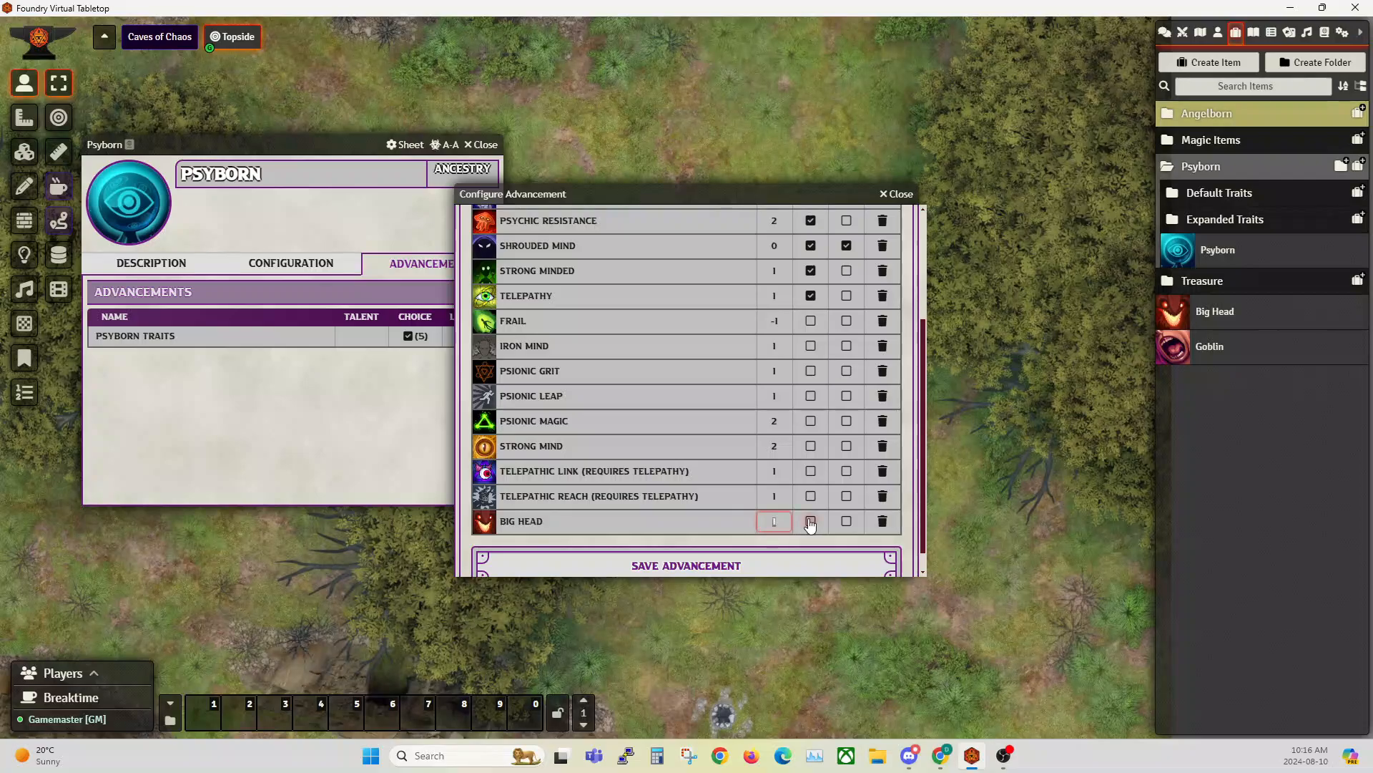
key(Return)
click(671, 565)
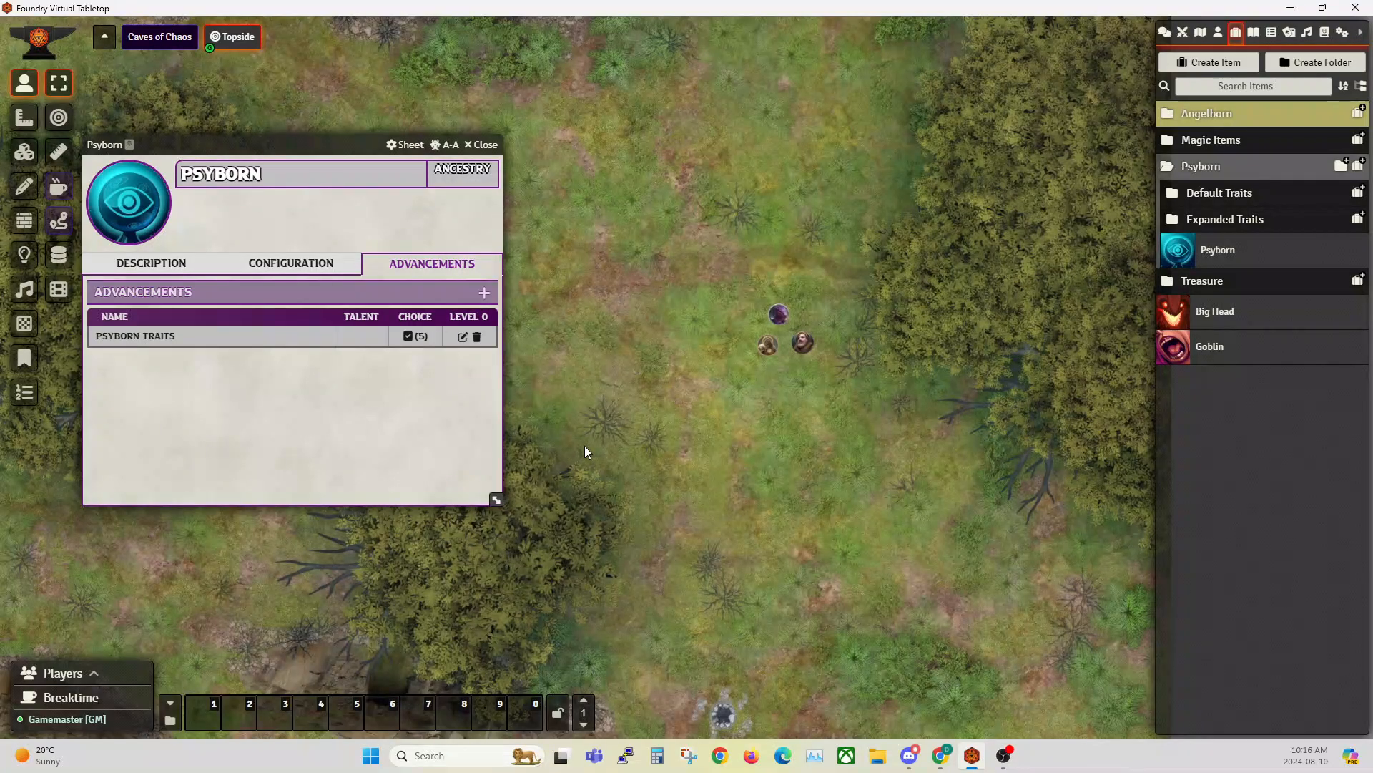
click(484, 145)
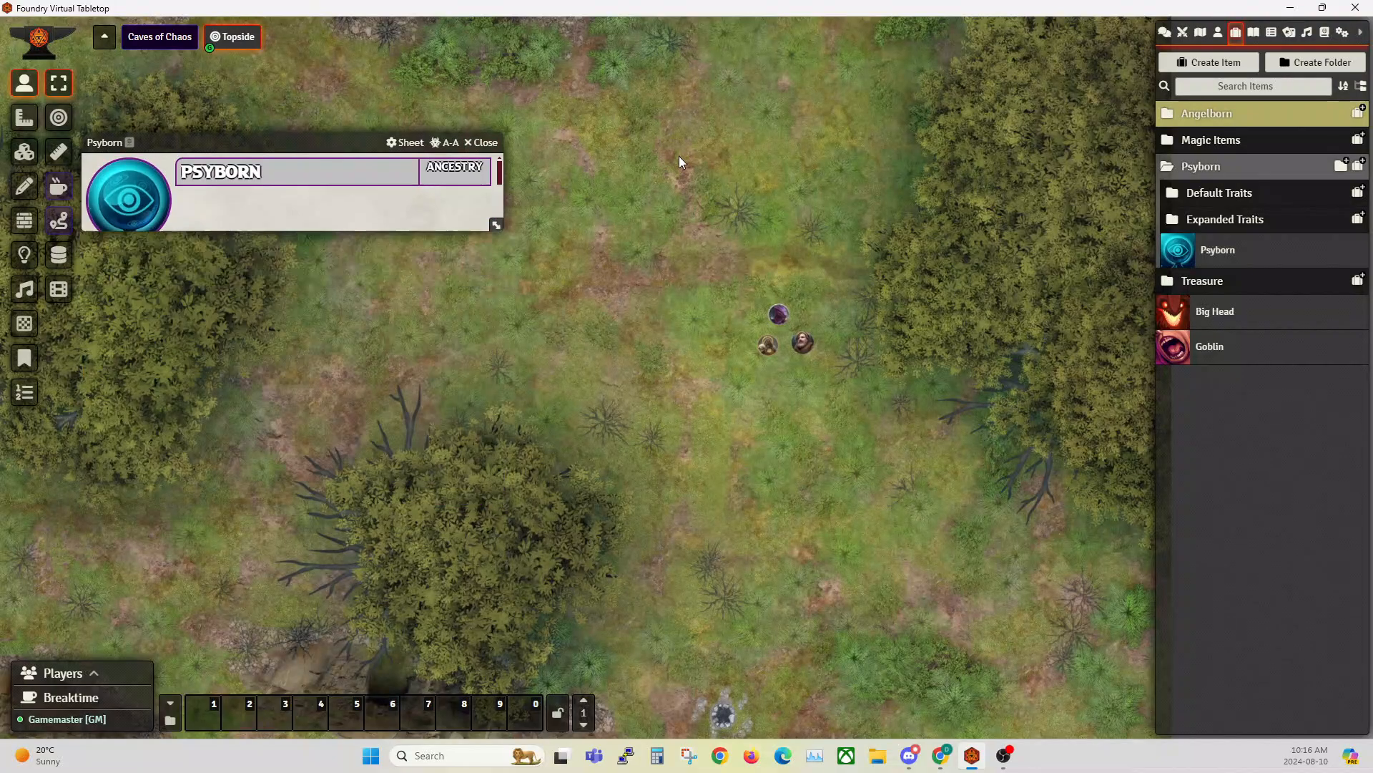
- Open the Psionics compendium, fold its Psyborn trait subfolders away, and briefly view the compendium's Psyborn ancestry sheet
click(1327, 35)
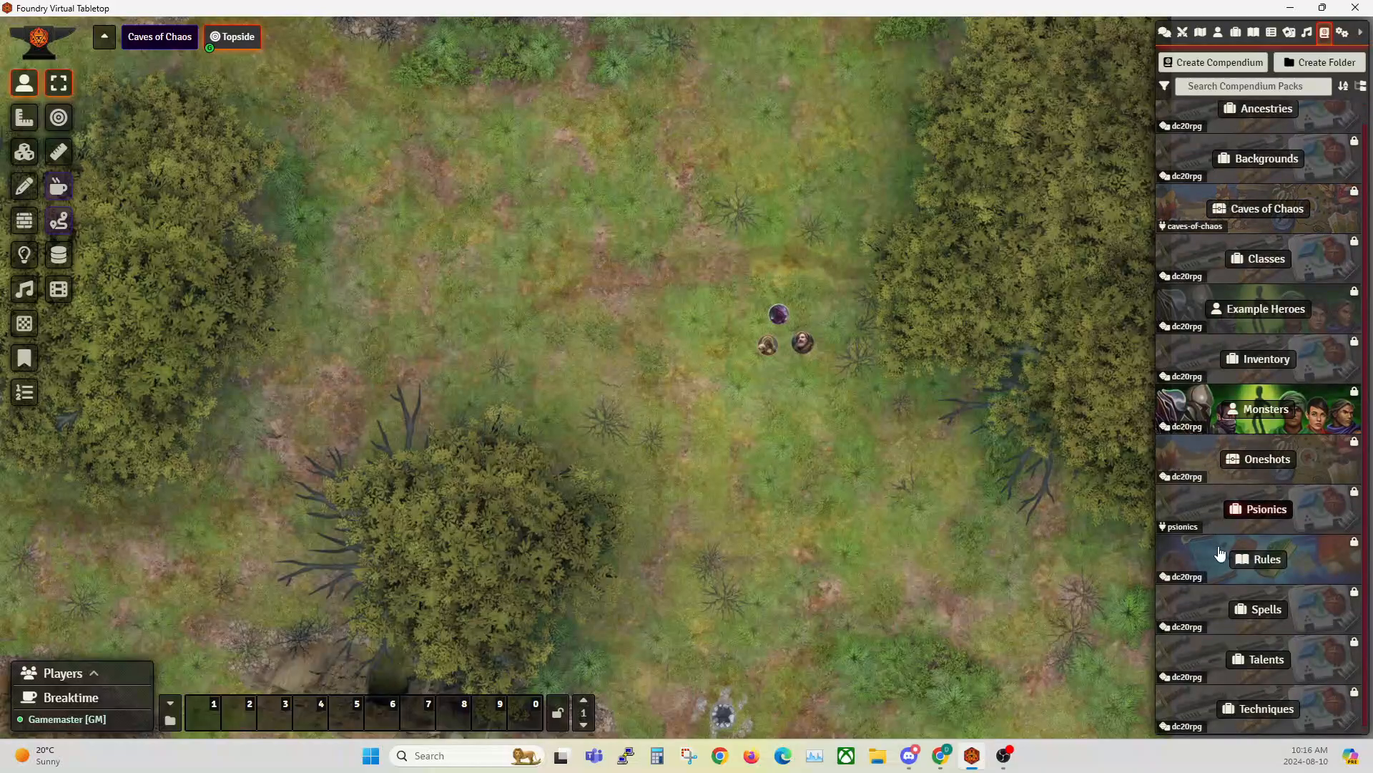
click(1277, 510)
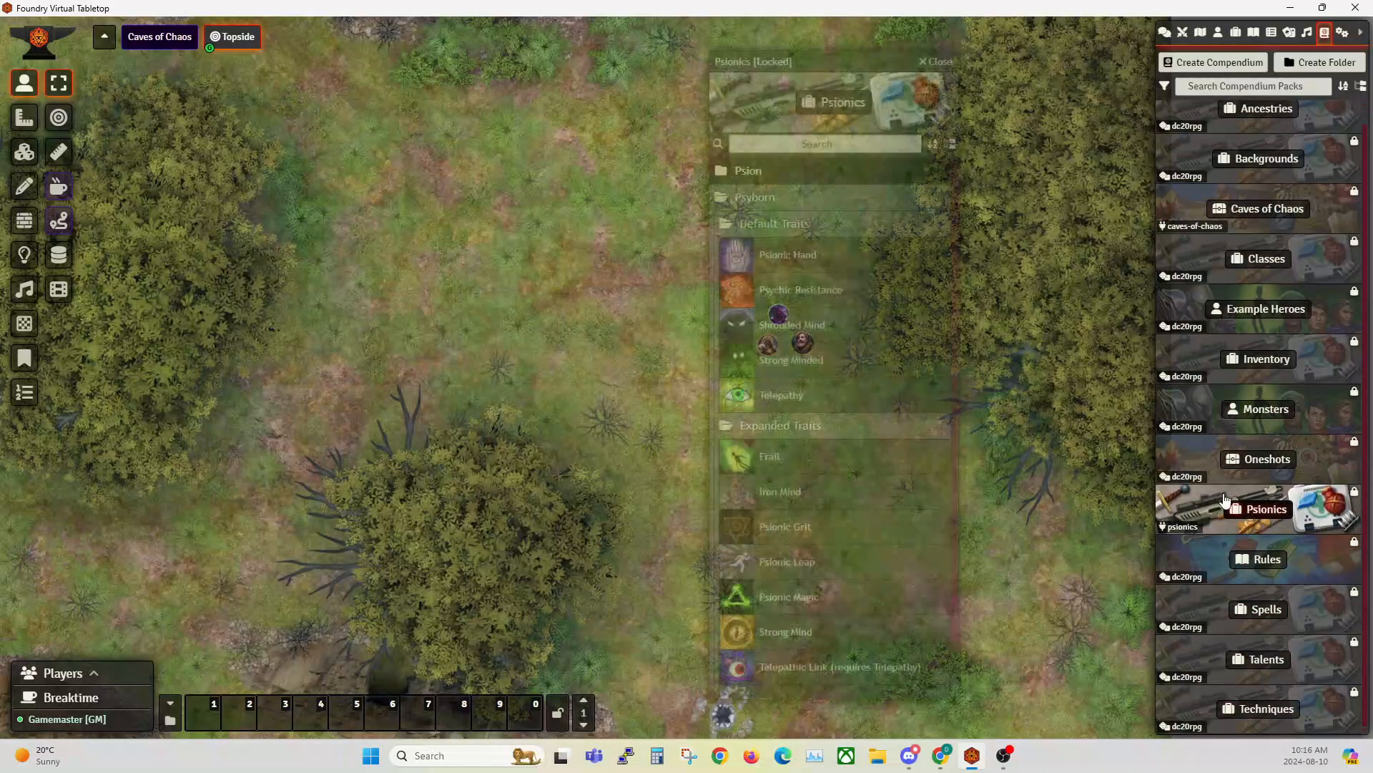
click(758, 199)
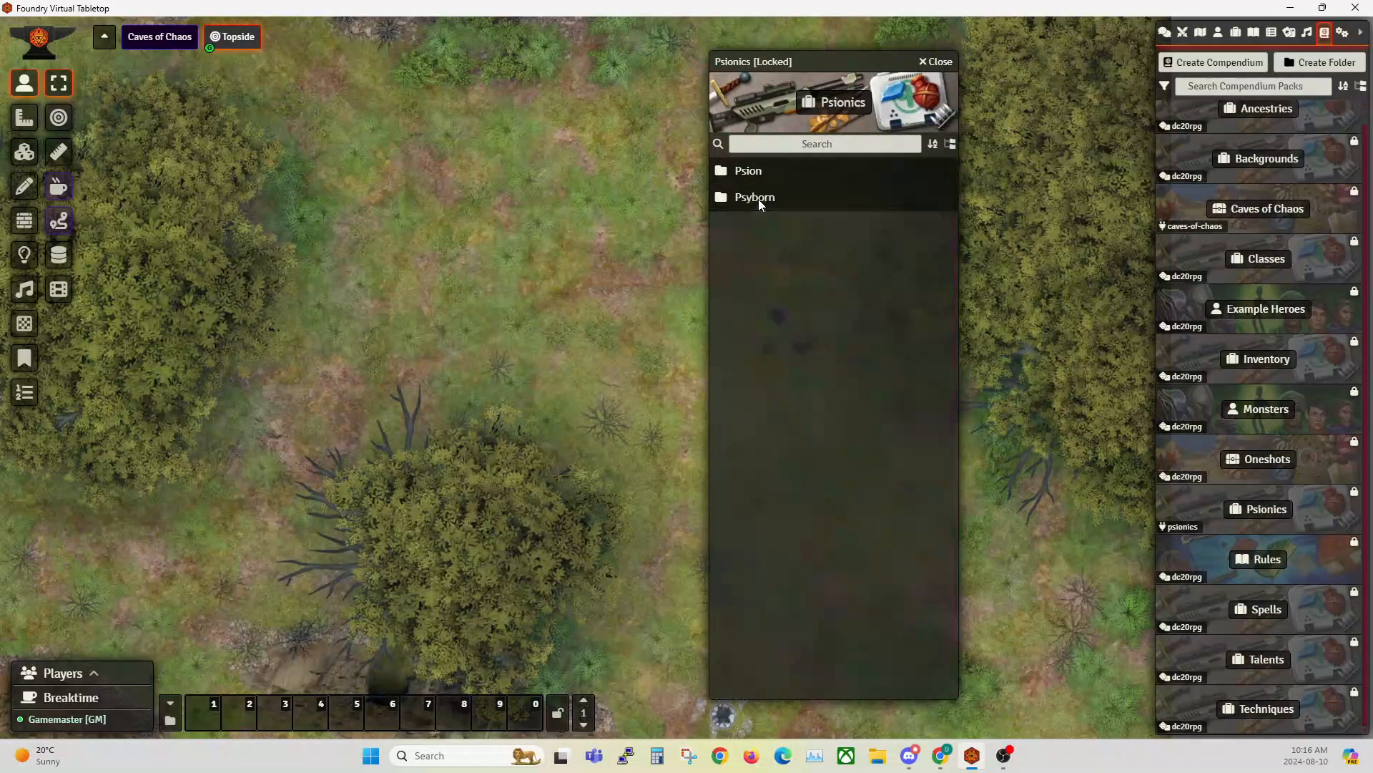
click(740, 204)
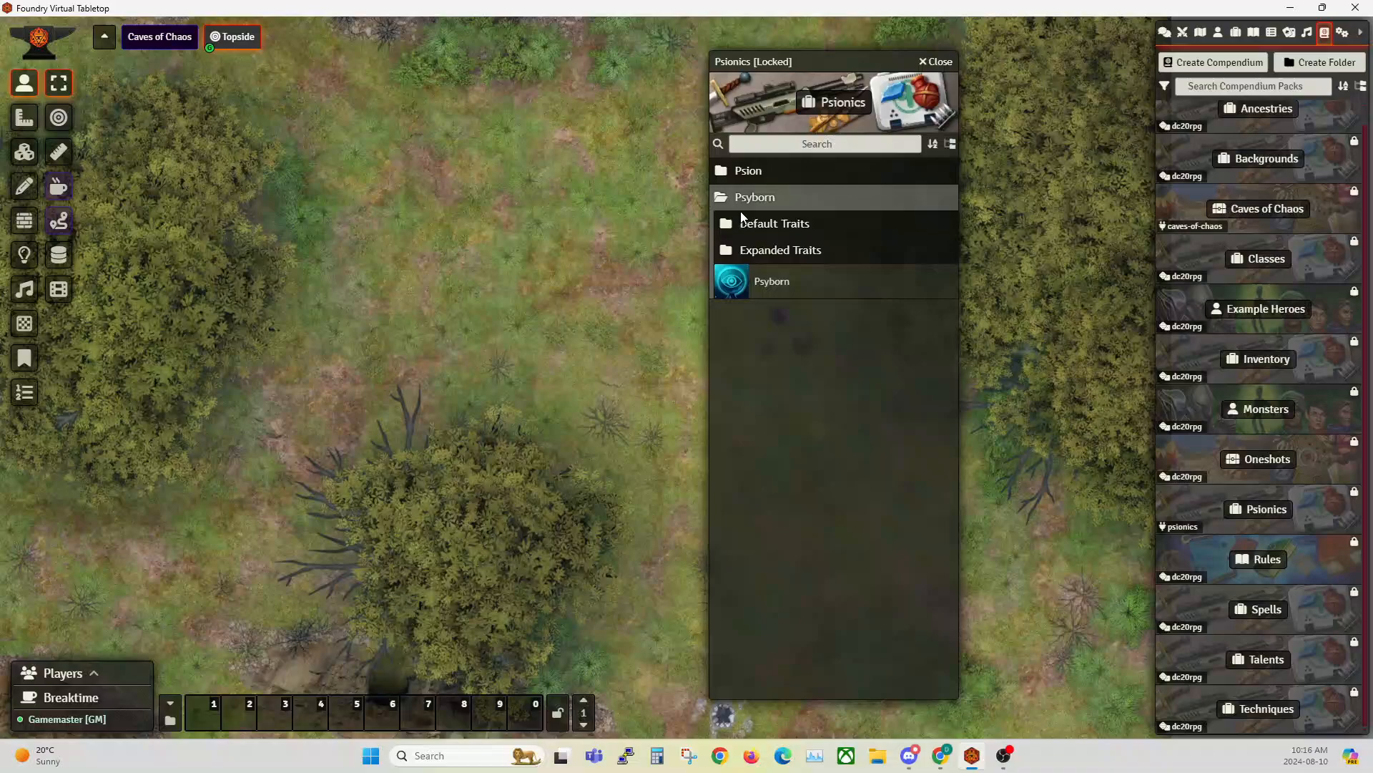
click(773, 288)
click(877, 207)
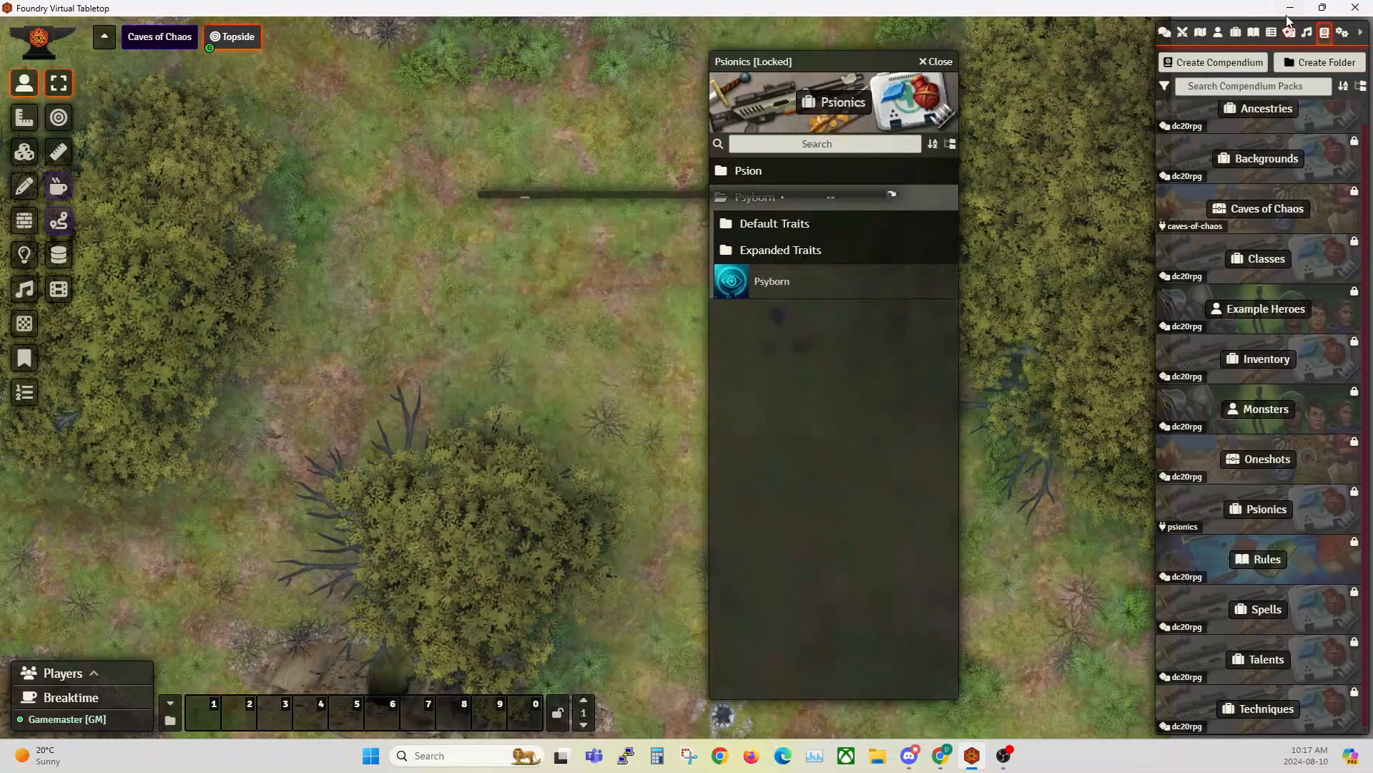
- Try to copy the world's Big Head trait into Psyborn's Expanded Traits in the Psionics compendium, and close the compendium
click(1236, 36)
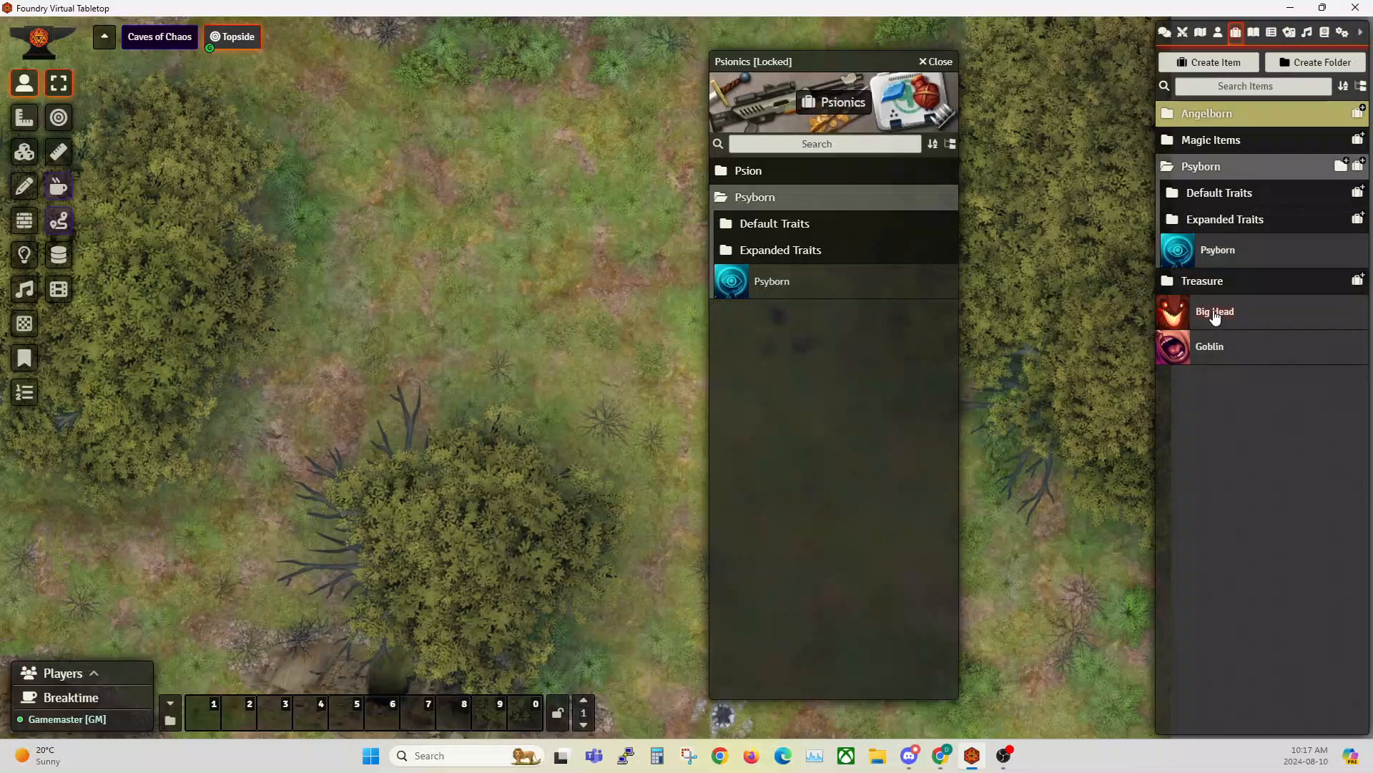
drag(1214, 313, 786, 249)
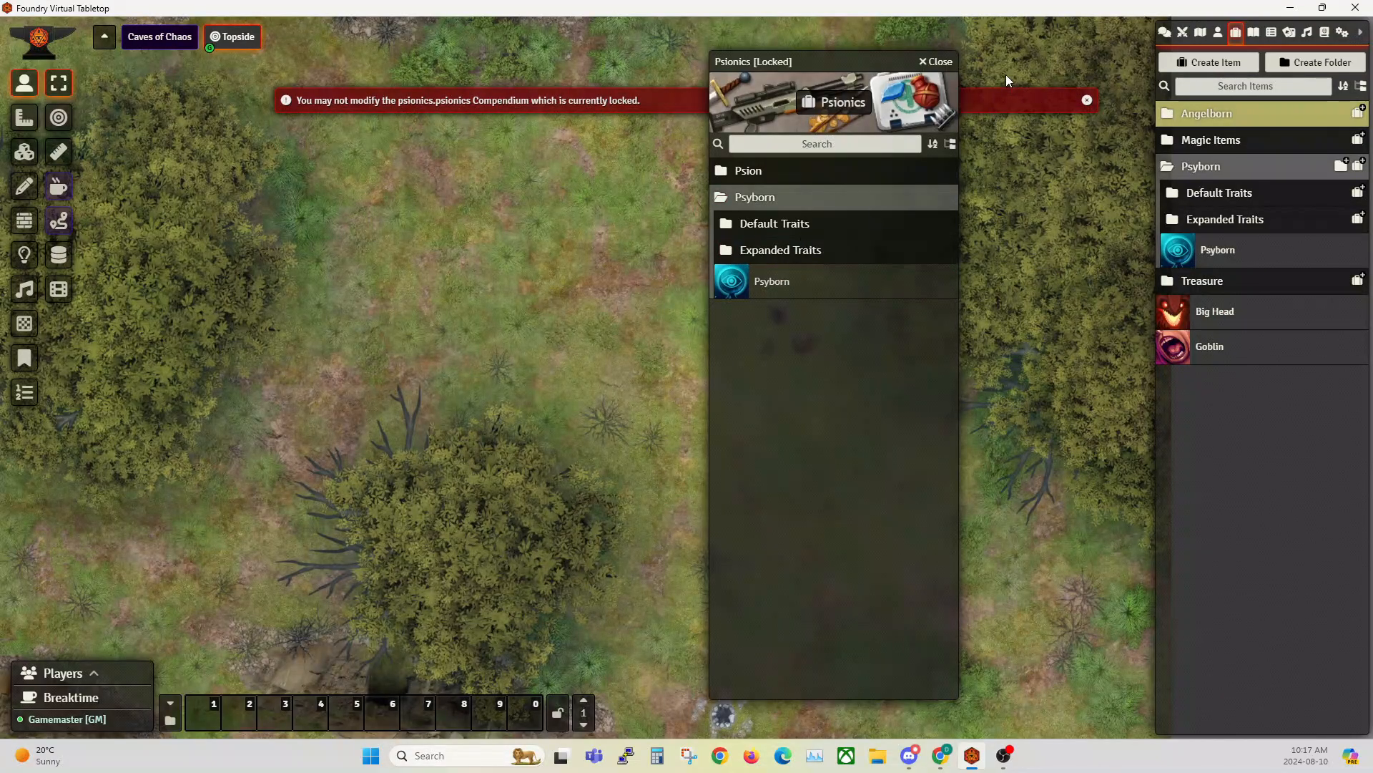
click(941, 61)
- Unlock the Psionics compendium for editing and open it
click(1324, 32)
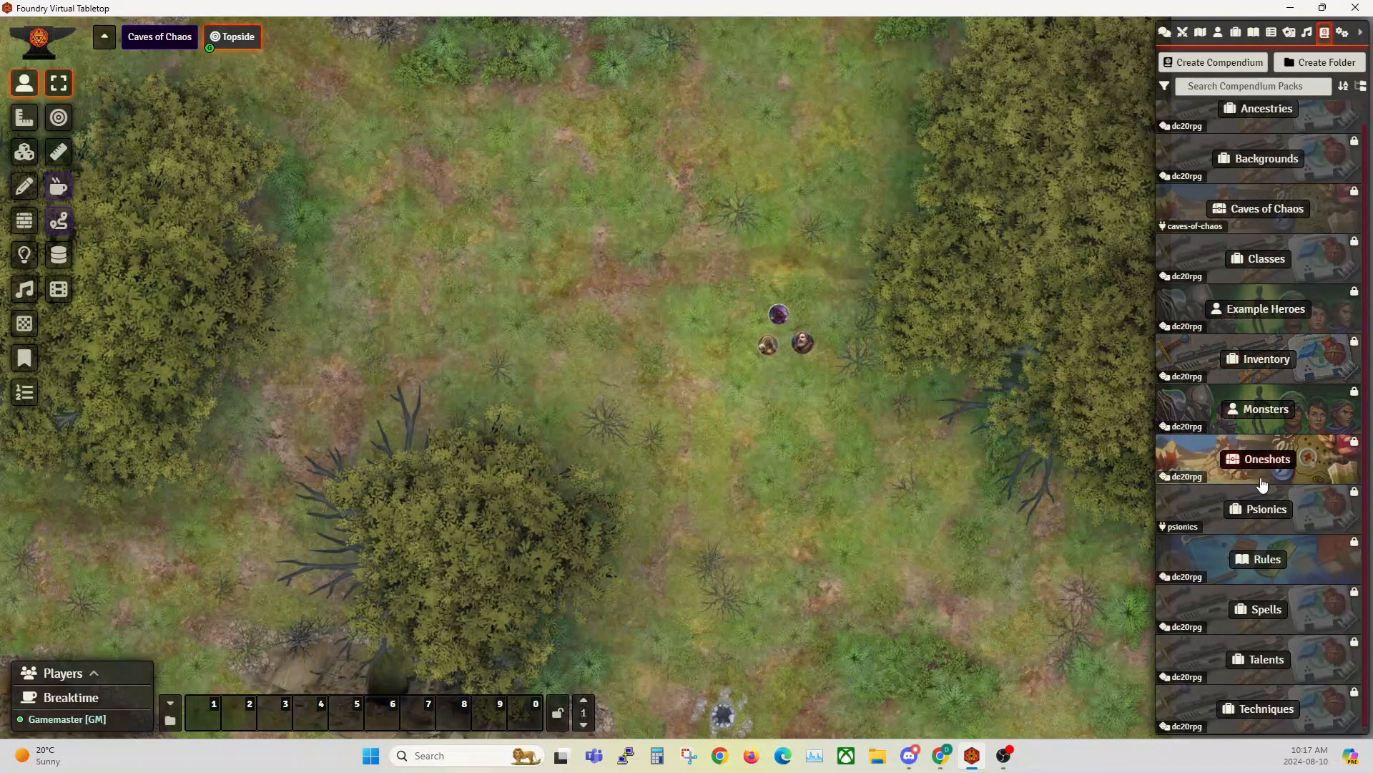
right_click(1267, 522)
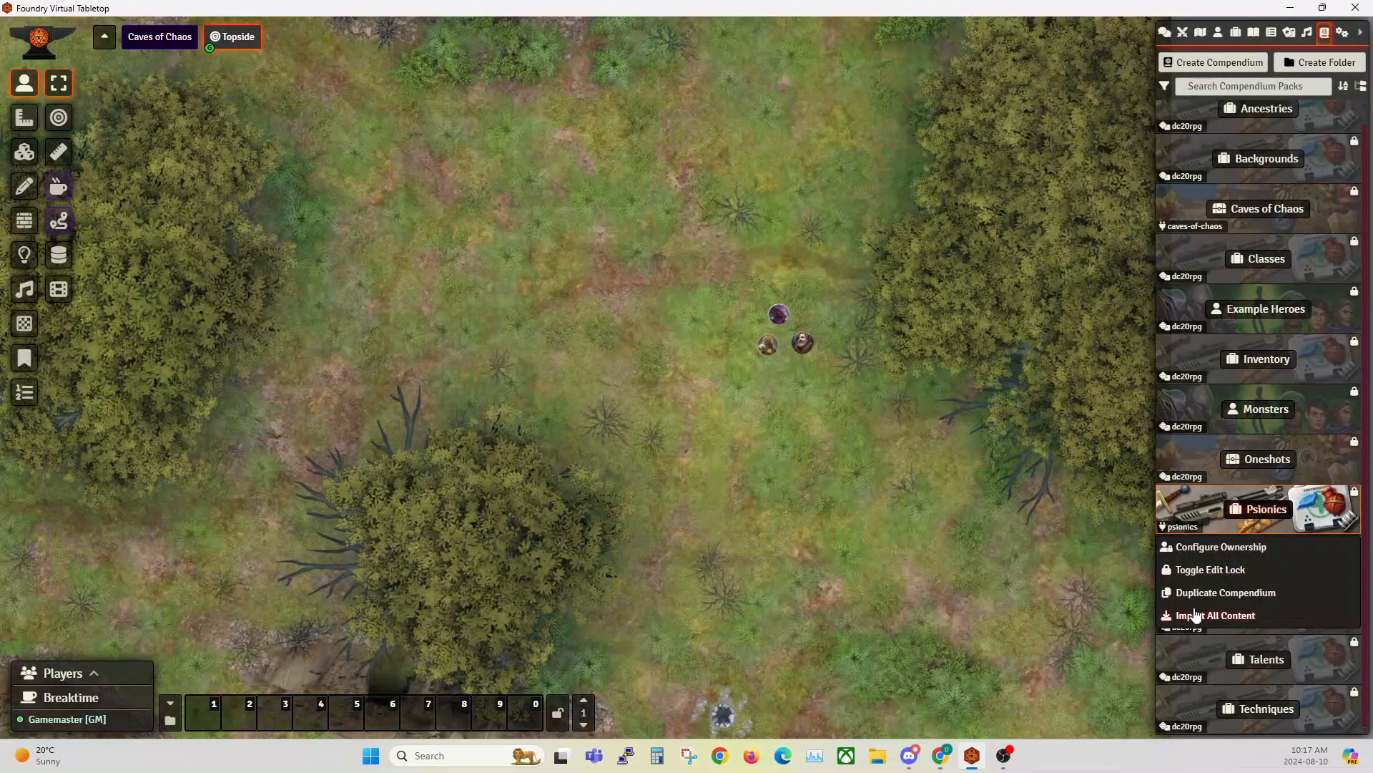
click(1209, 570)
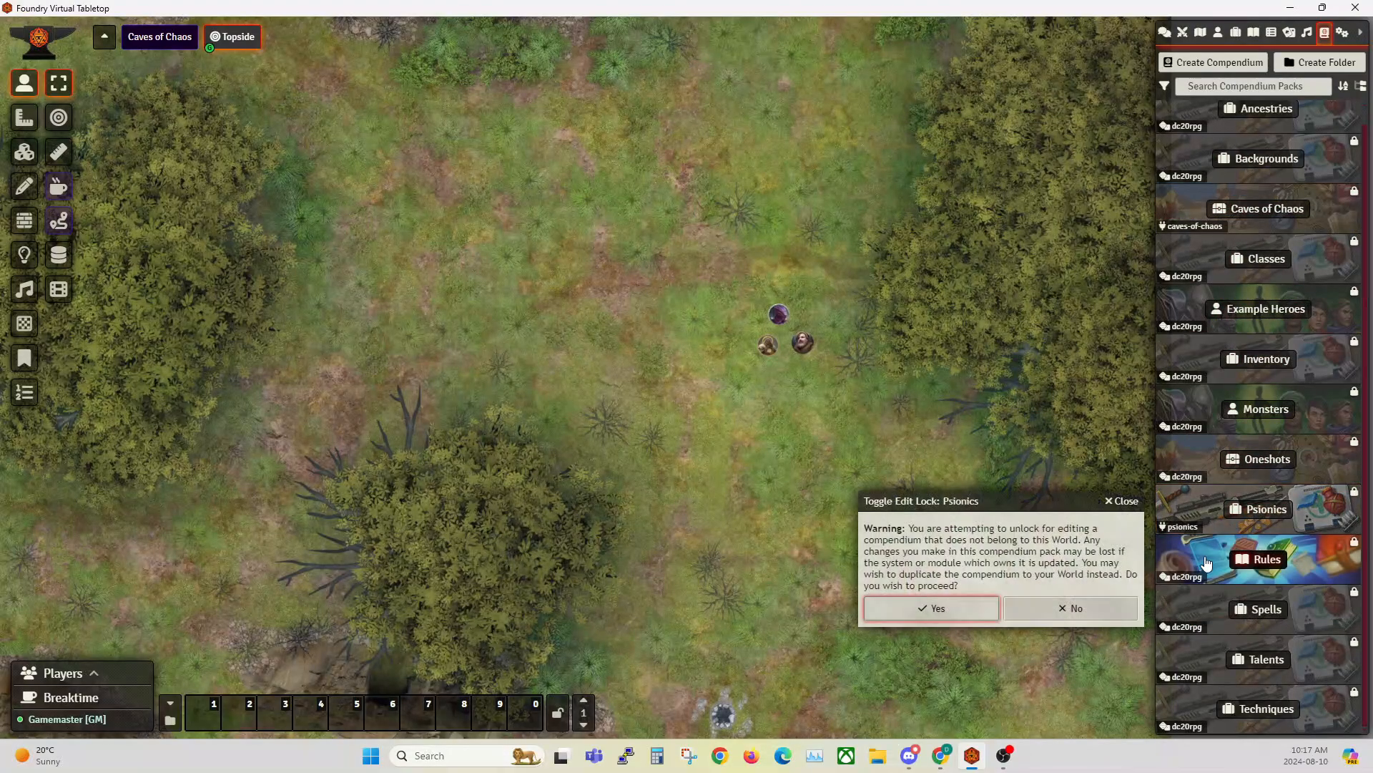
click(991, 601)
click(1280, 526)
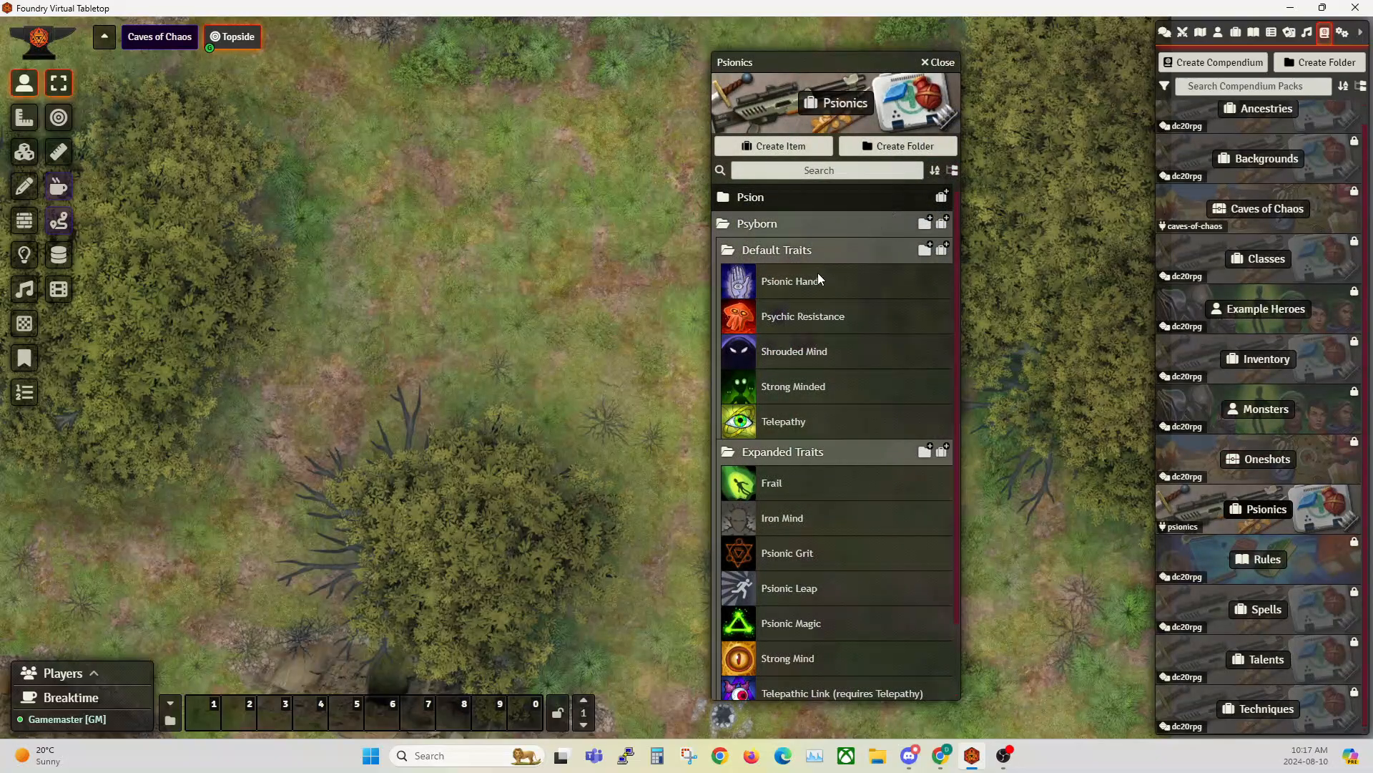
- Copy the Big Head trait into the Psionics compendium's Expanded Traits folder and delete the original from the world's items
click(1235, 33)
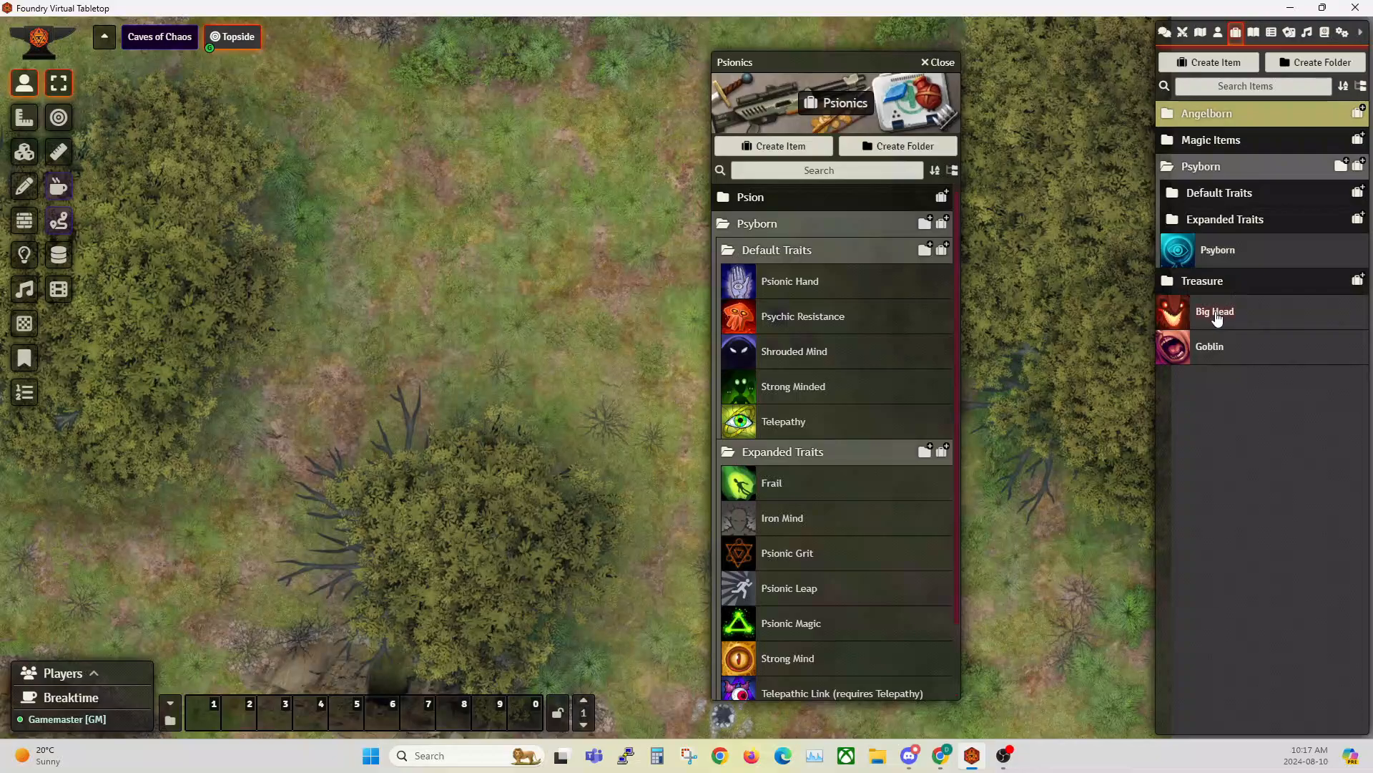
drag(1216, 318, 810, 454)
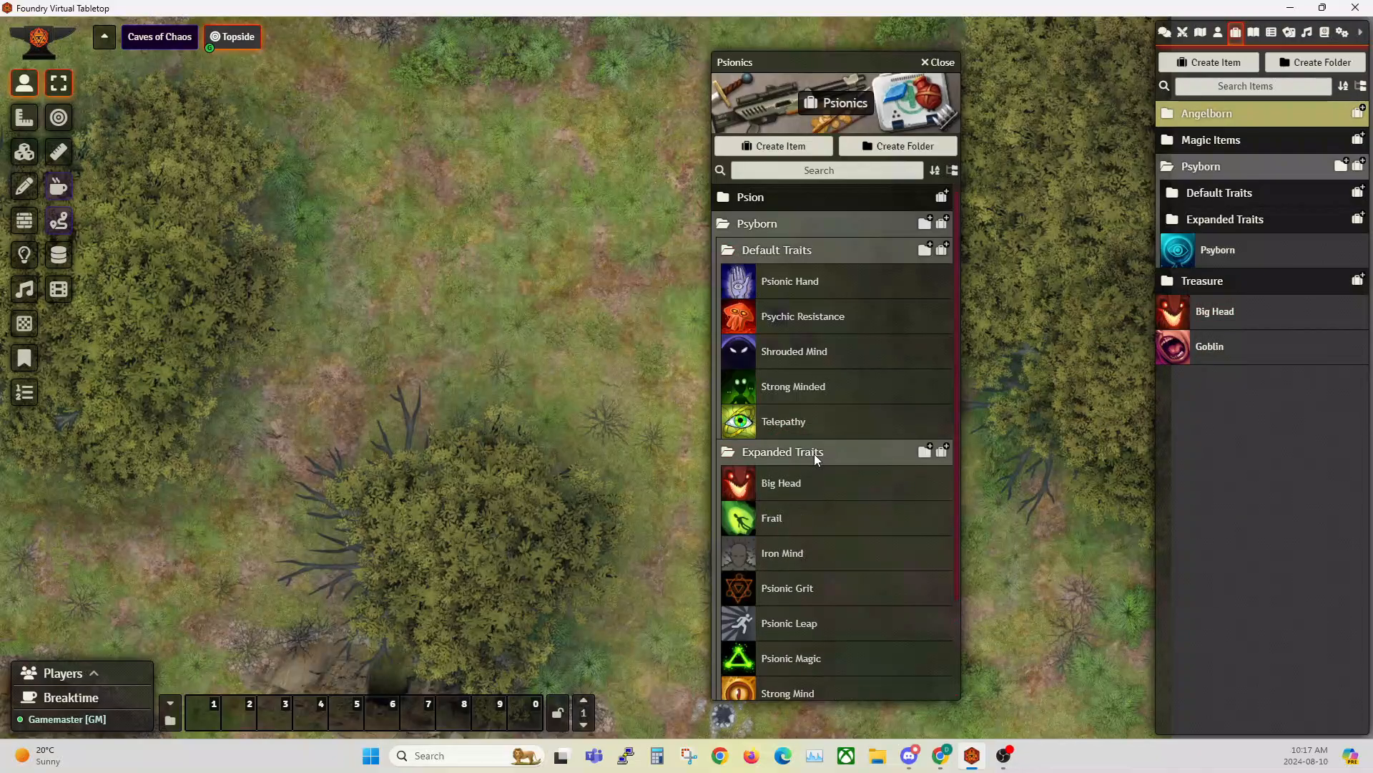
right_click(1238, 310)
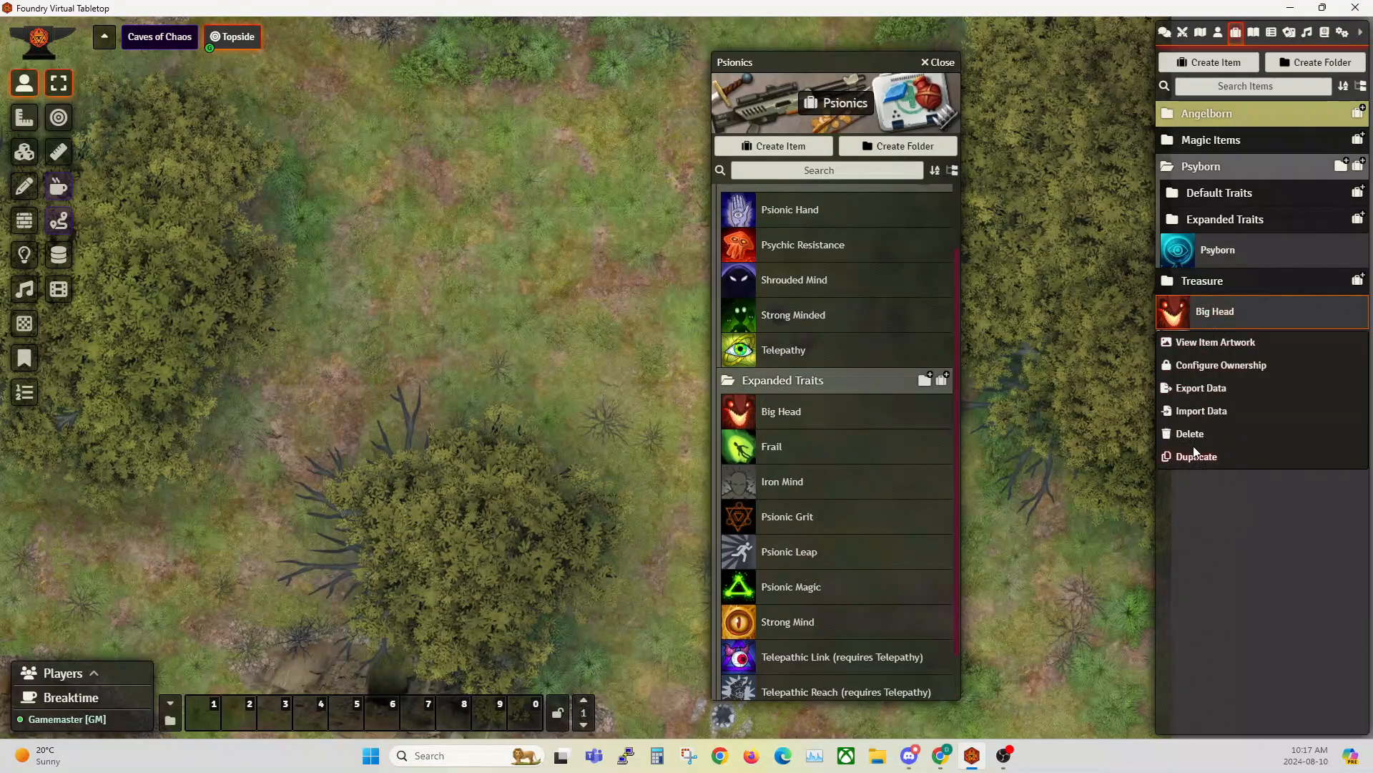
click(1192, 435)
click(927, 380)
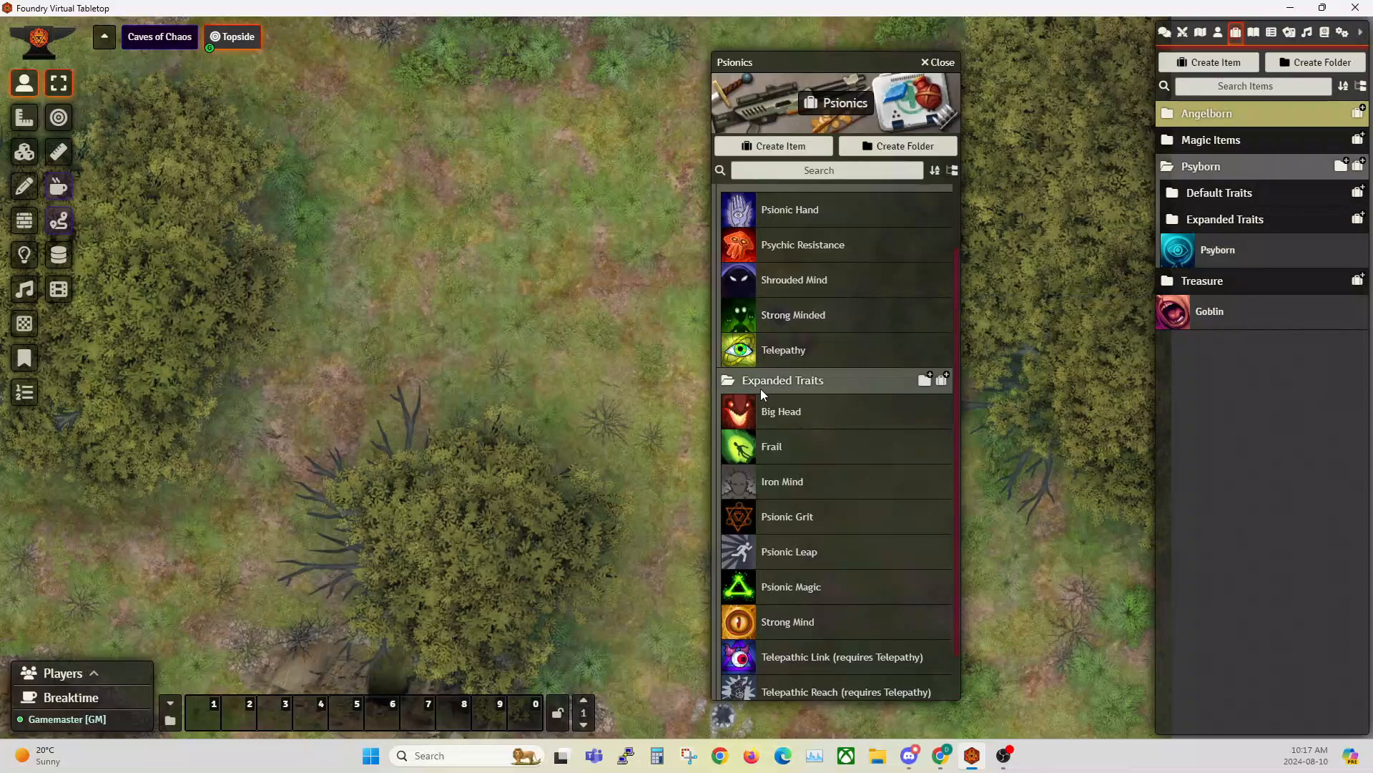
- Collapse and reopen the Psyborn folder in the Psionics compendium so its trait subfolders are folded
click(760, 229)
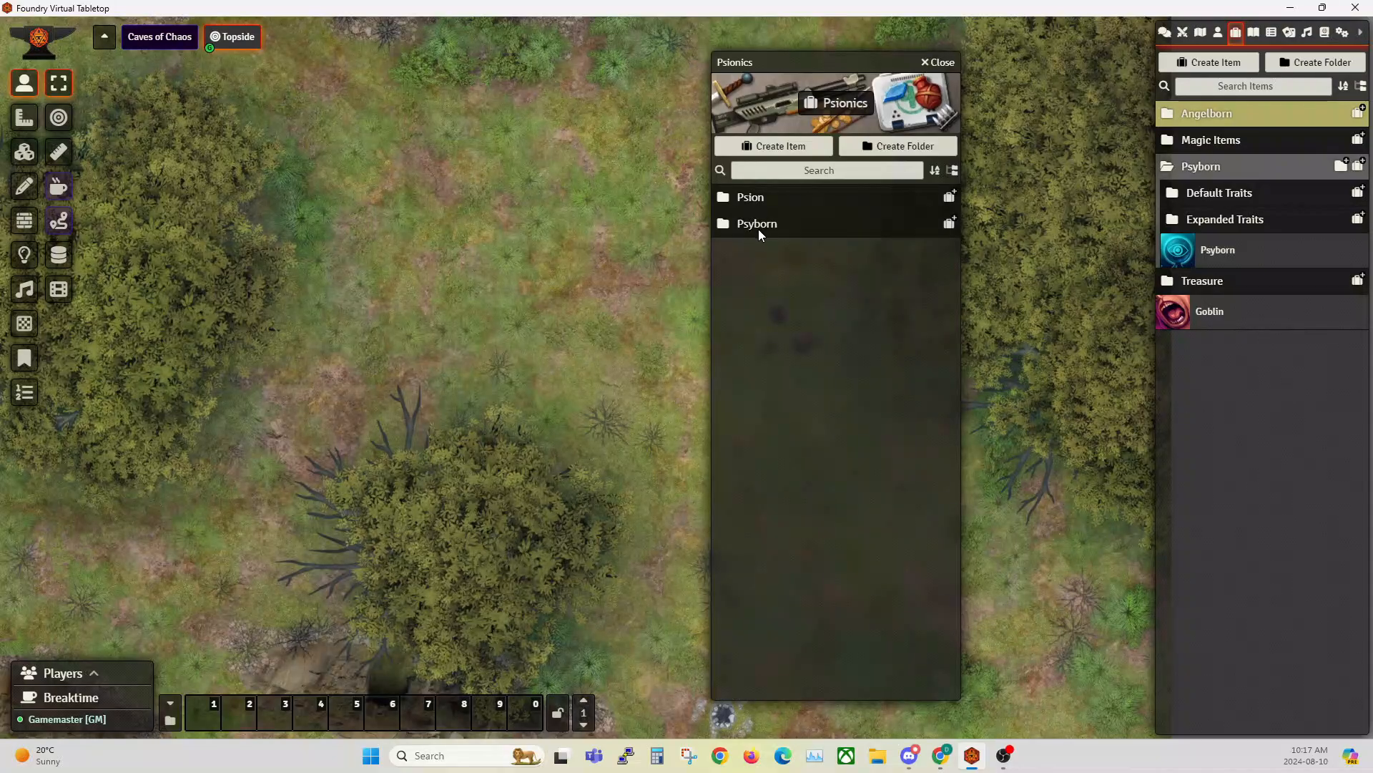
click(754, 225)
click(754, 226)
click(755, 226)
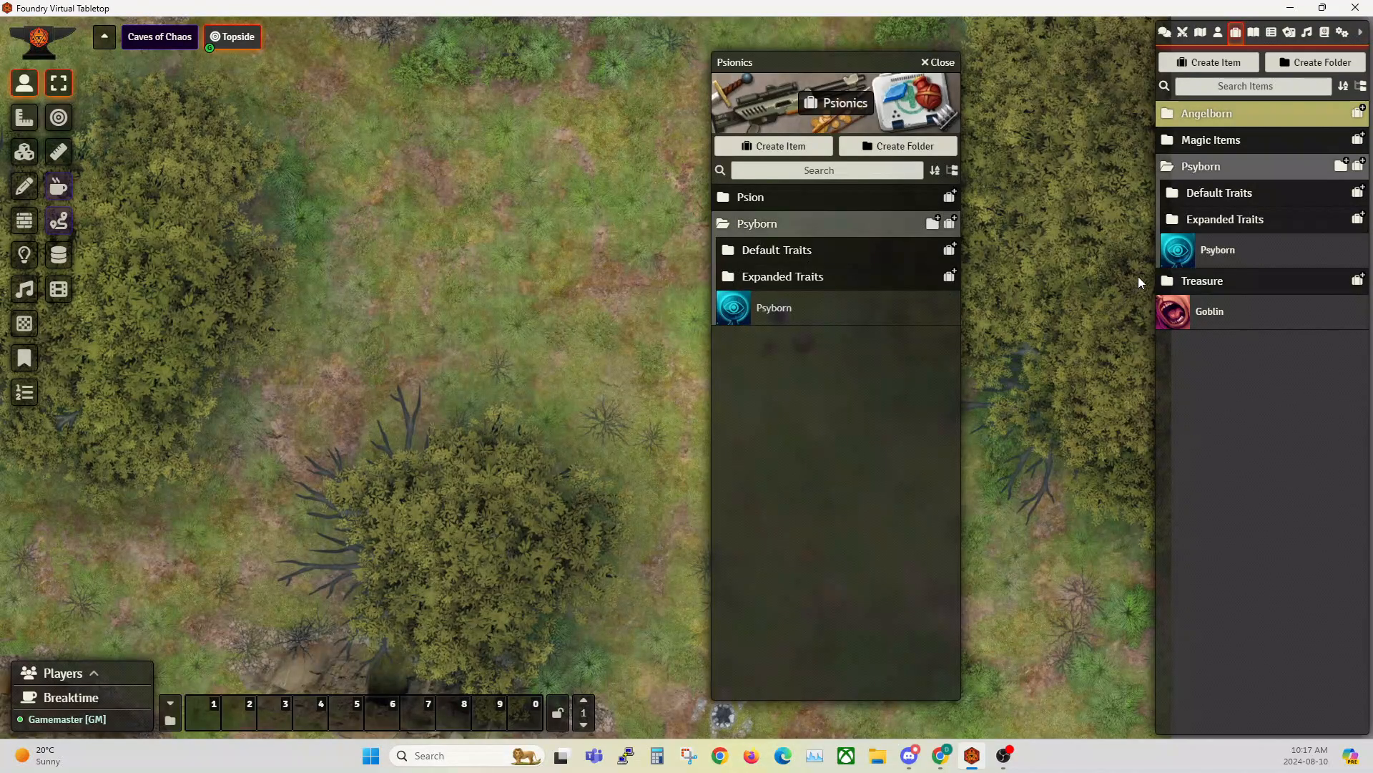
- Rename the world's Psyborn ancestry to Psyborn 2 and copy it into the Psionics compendium
right_click(1222, 259)
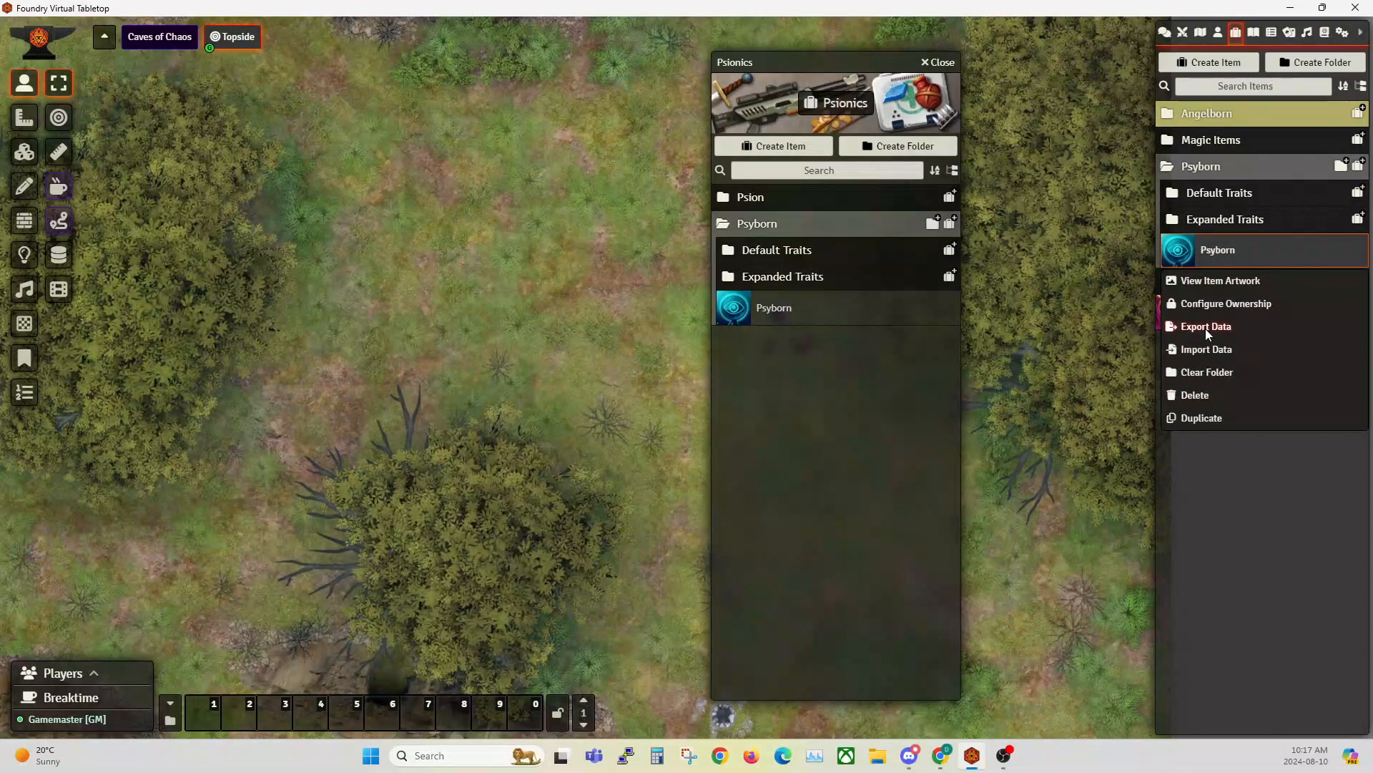
click(1212, 258)
double_click(285, 172)
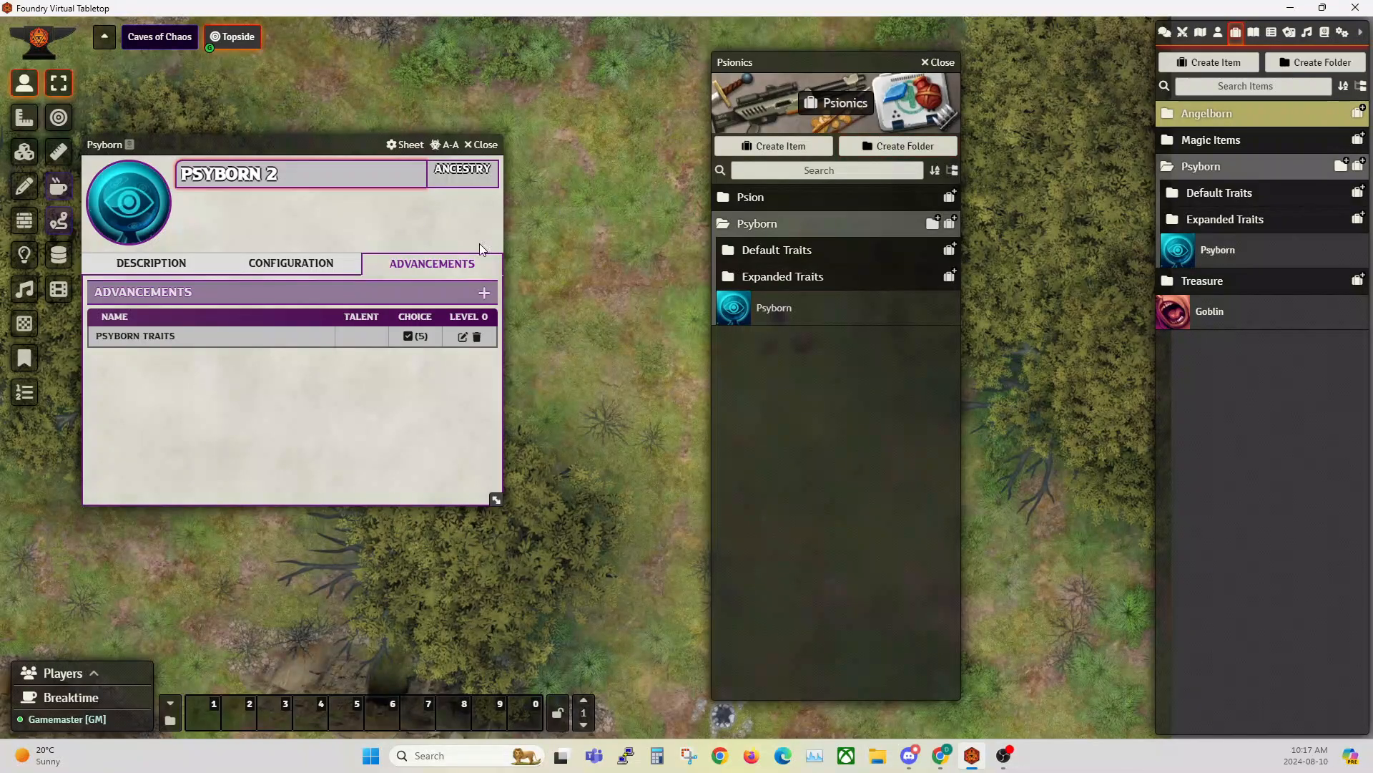
text(2)
click(483, 146)
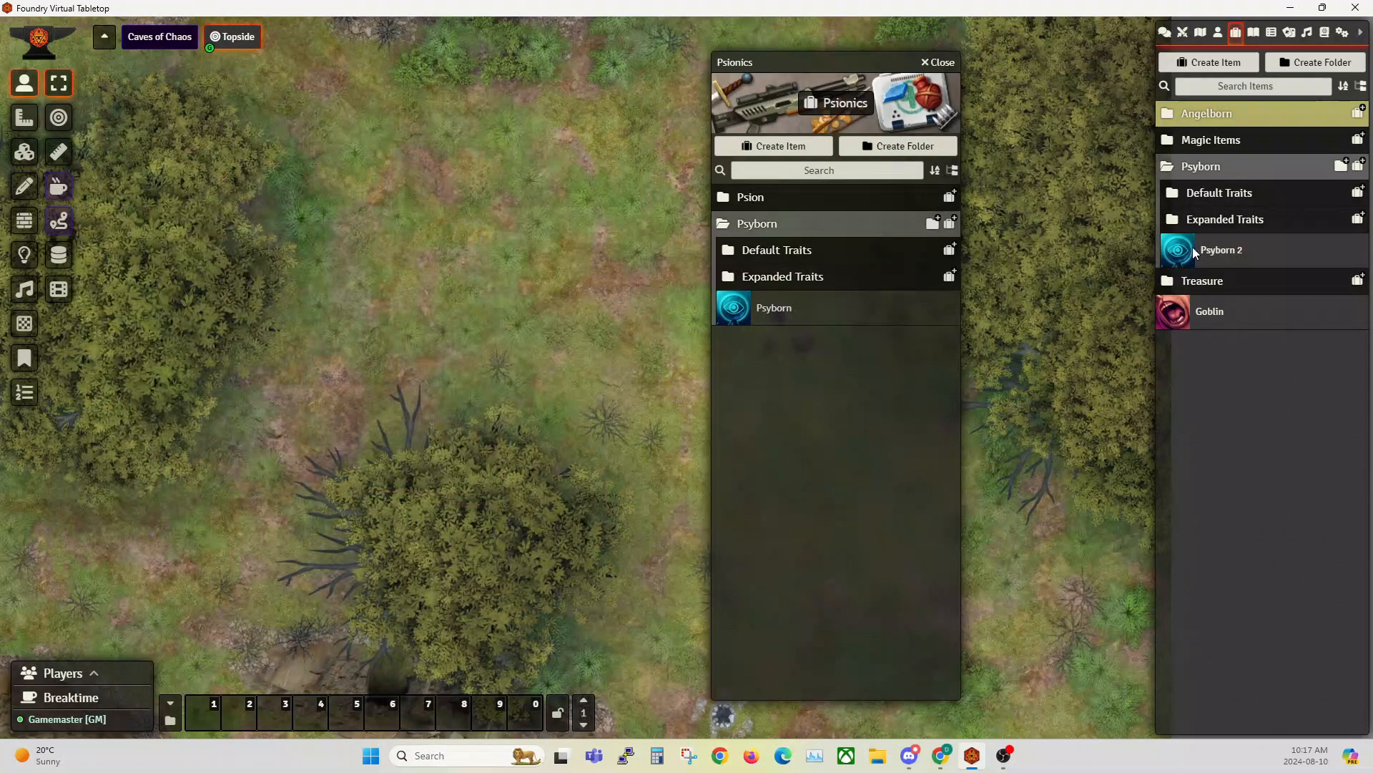
drag(1240, 255, 795, 422)
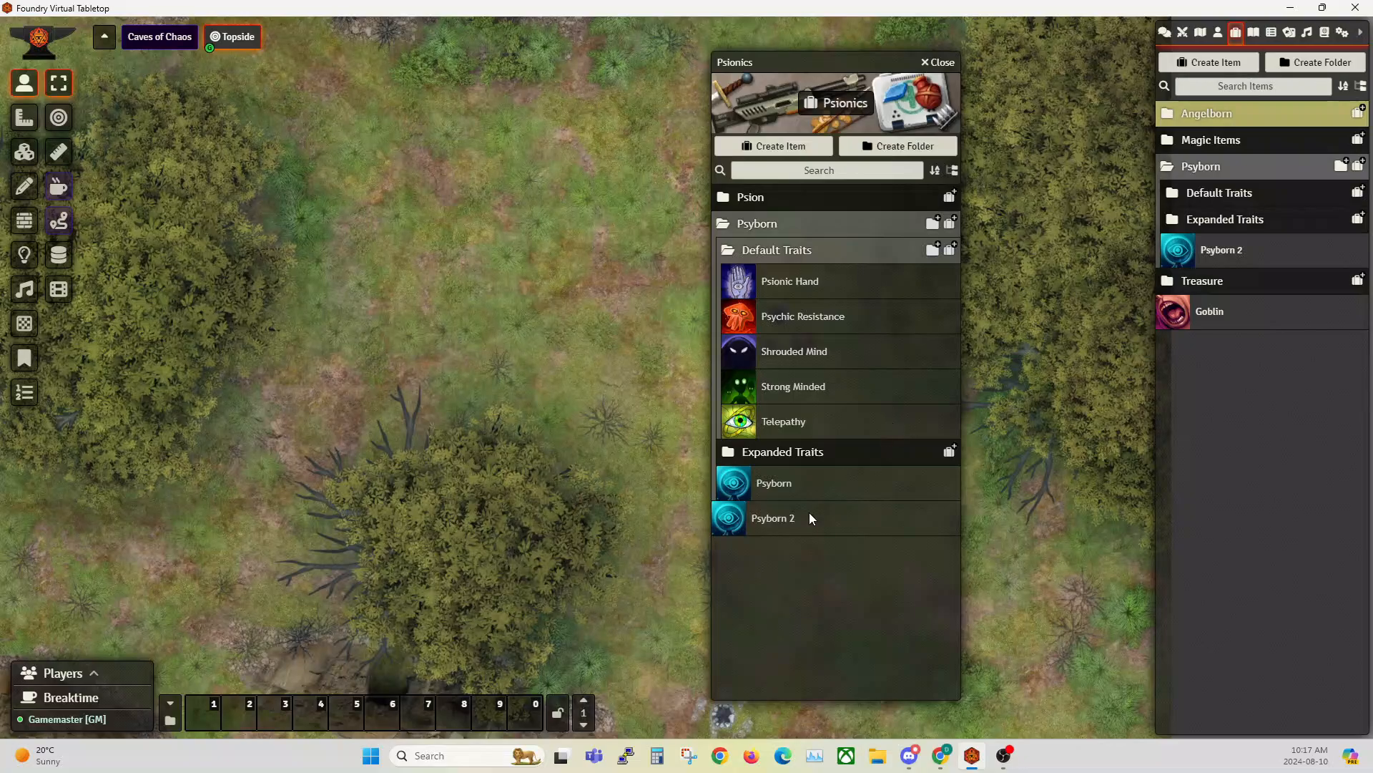
drag(772, 529, 770, 225)
- Check the description and the Psyborn Traits advancement of the compendium's Psyborn 2 ancestry for Big Head, and close the advancement
click(778, 526)
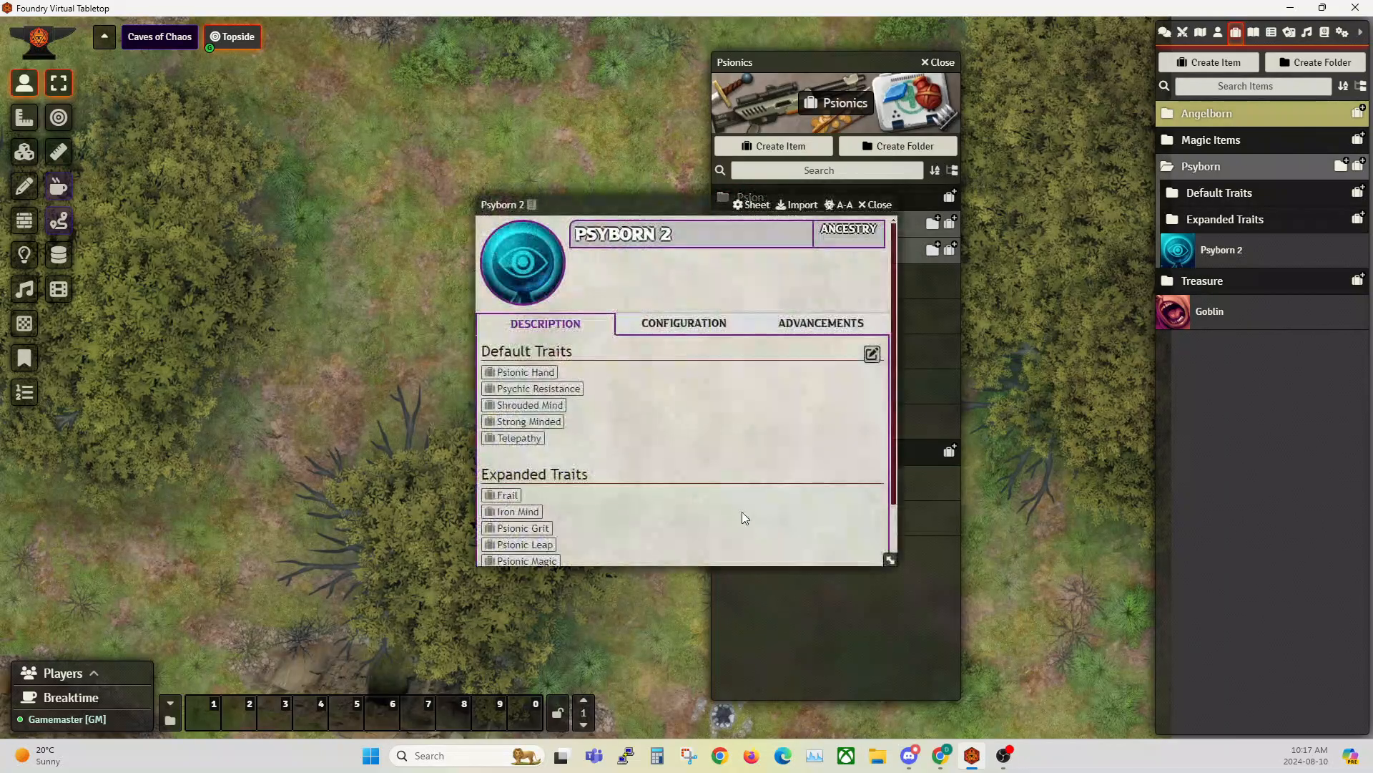
scroll(625, 415, down, 1)
scroll(637, 412, up, 1)
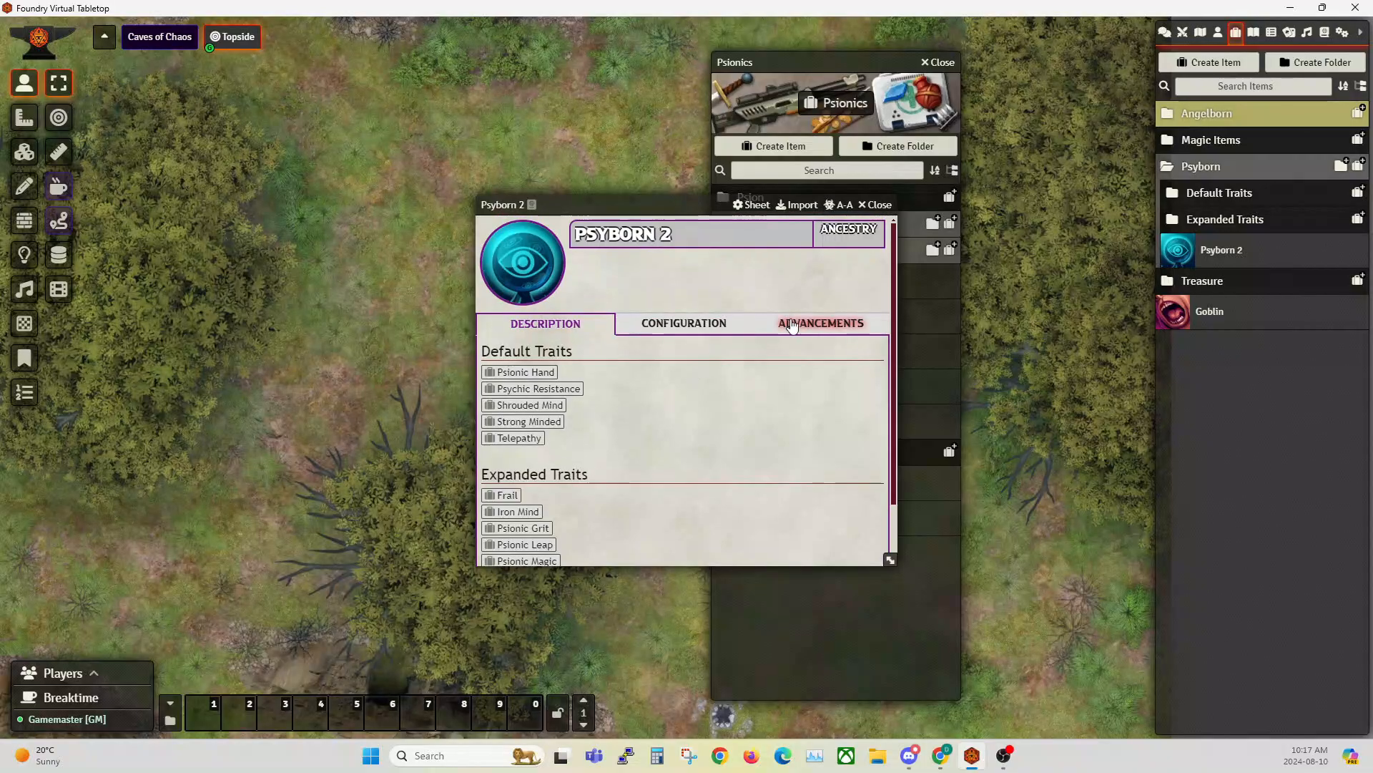
click(823, 322)
click(854, 398)
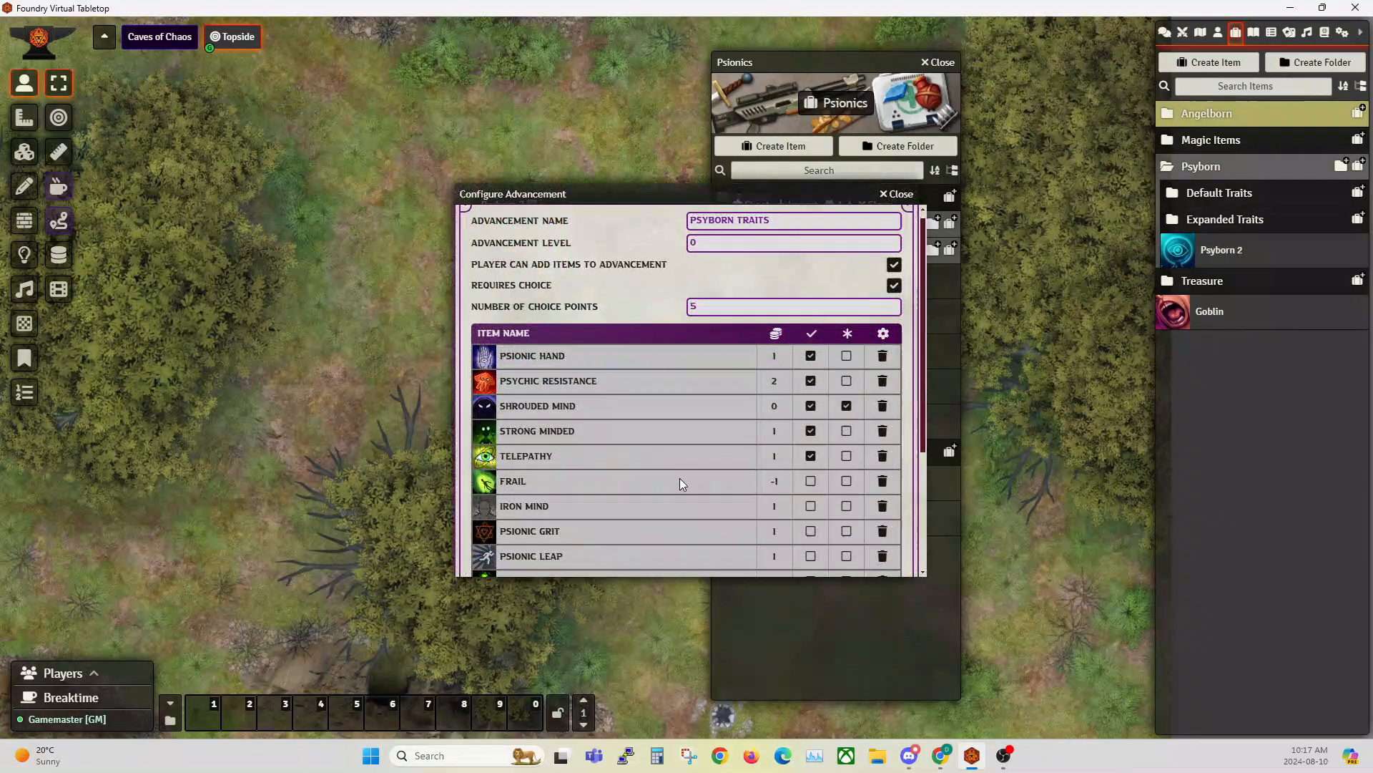
scroll(680, 484, down, 5)
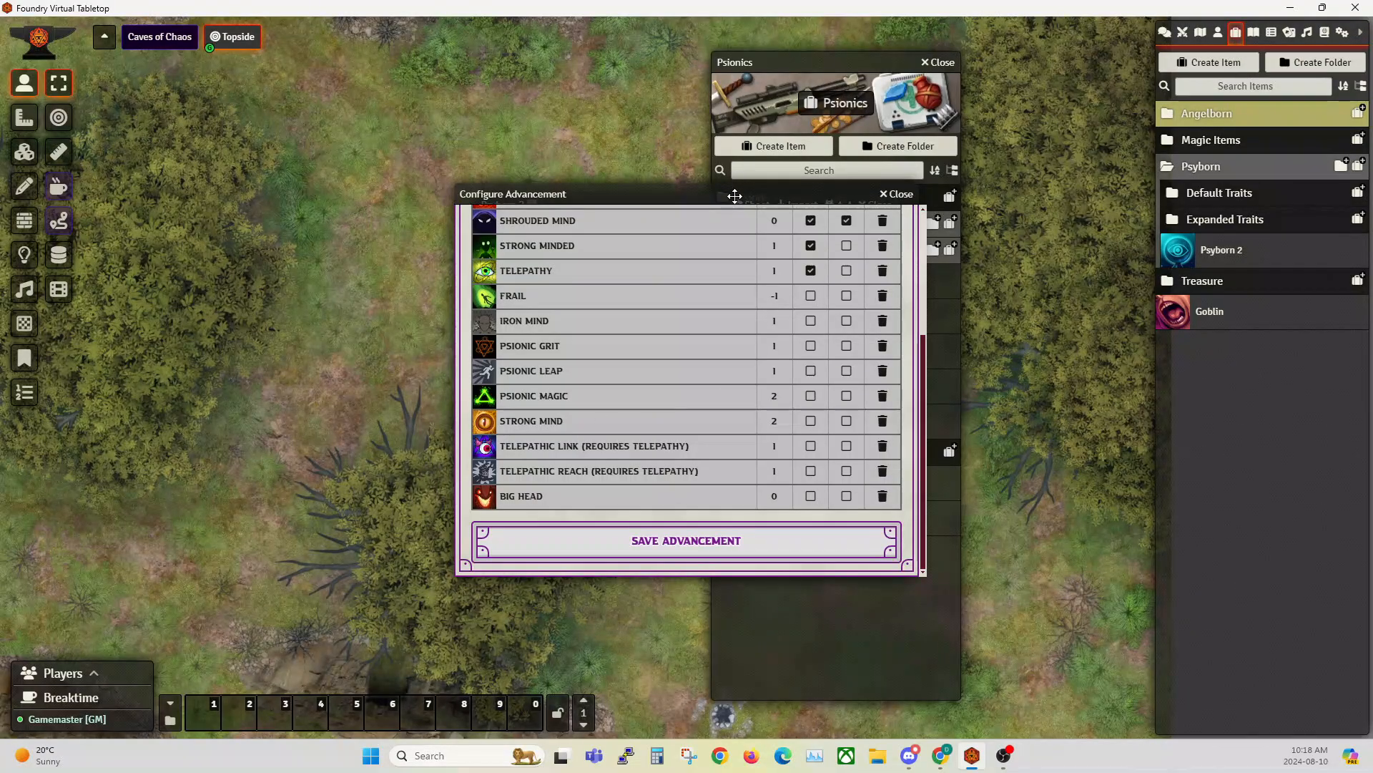
drag(736, 194, 390, 127)
click(556, 132)
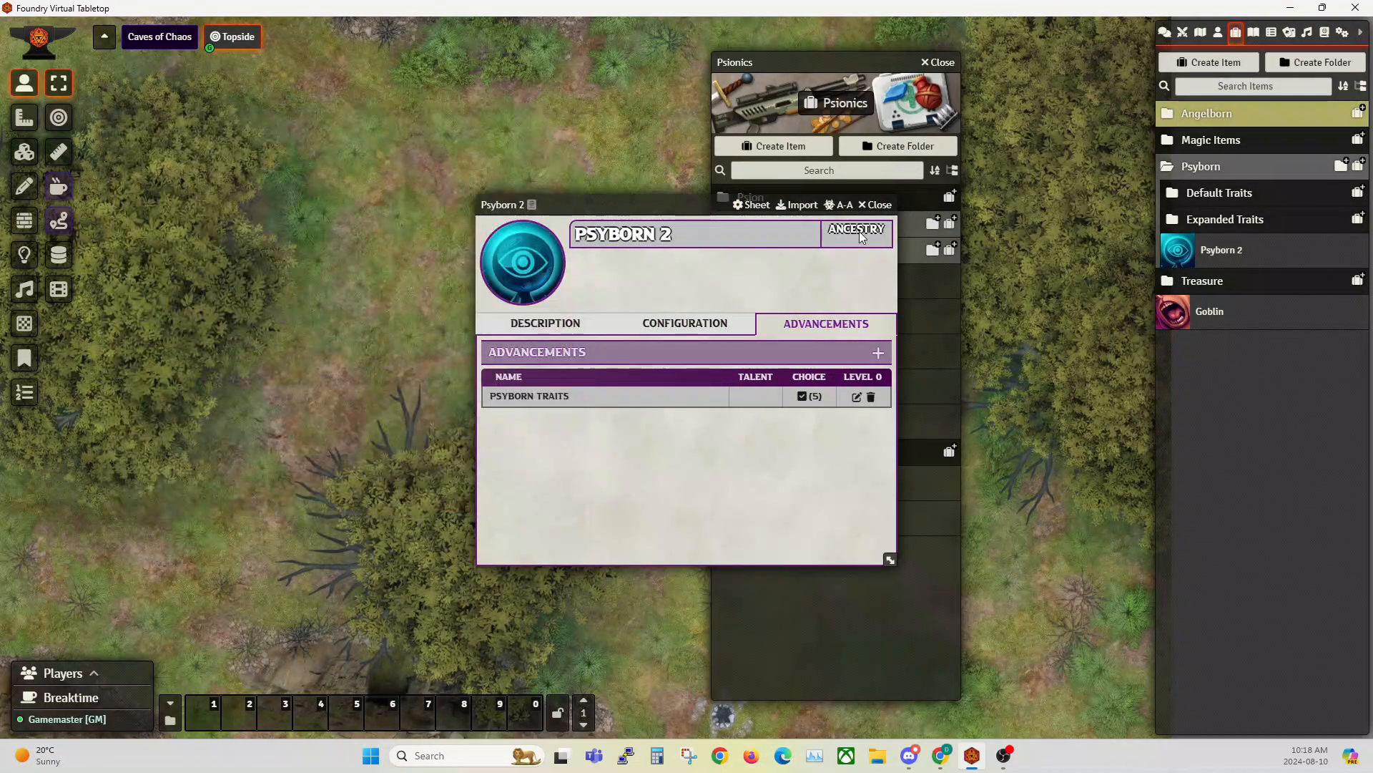
- Close the Psyborn 2 sheet and the Psionics compendium, and create a Player Character actor named Prof X
click(880, 206)
click(943, 62)
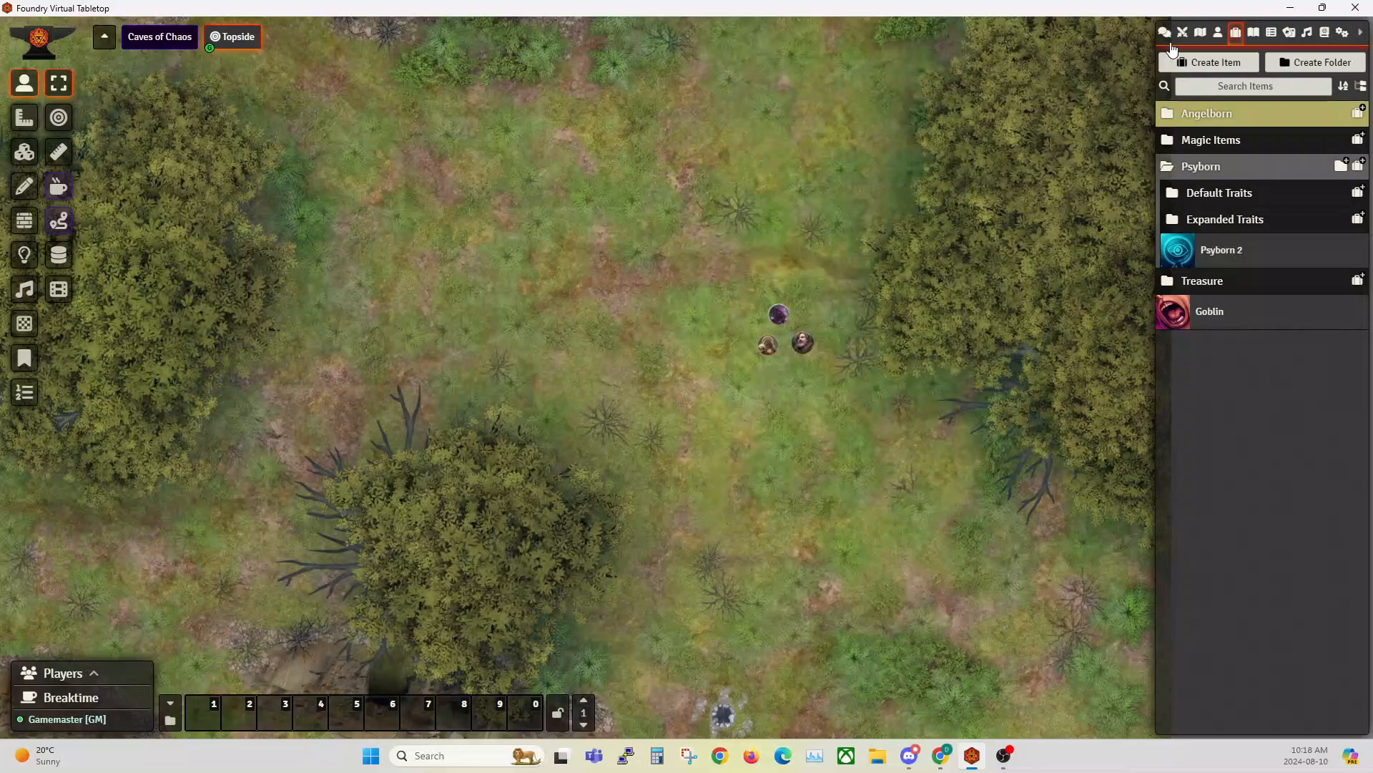
click(1218, 35)
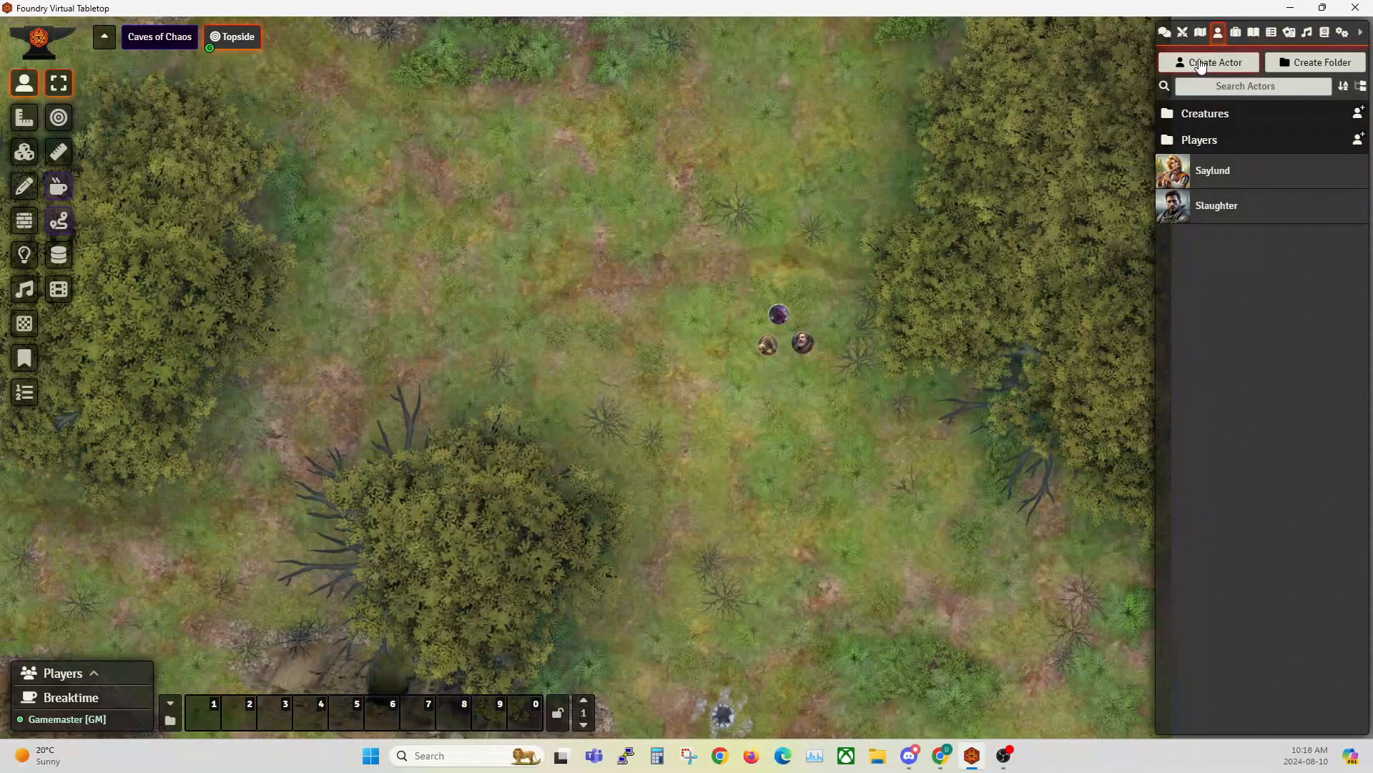
click(1209, 62)
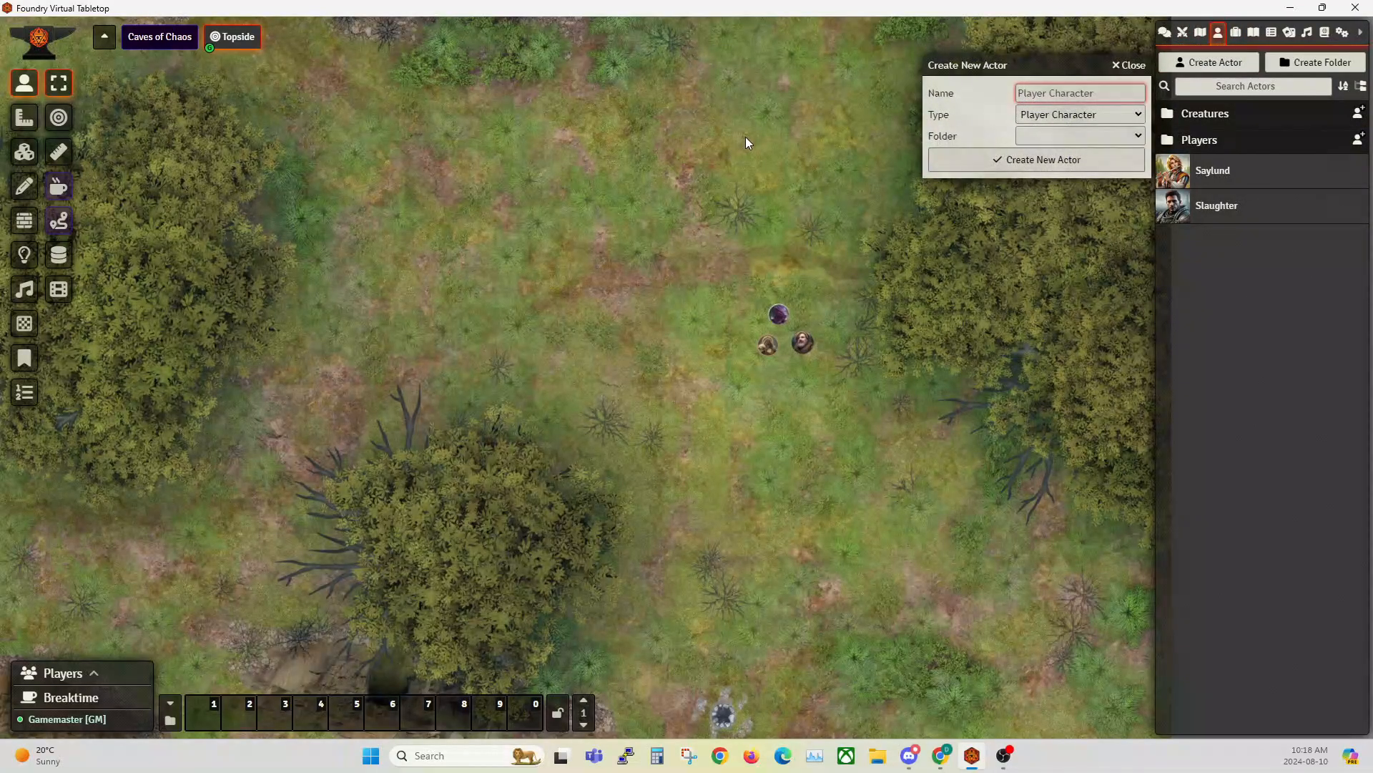
text(Prof X)
click(1049, 161)
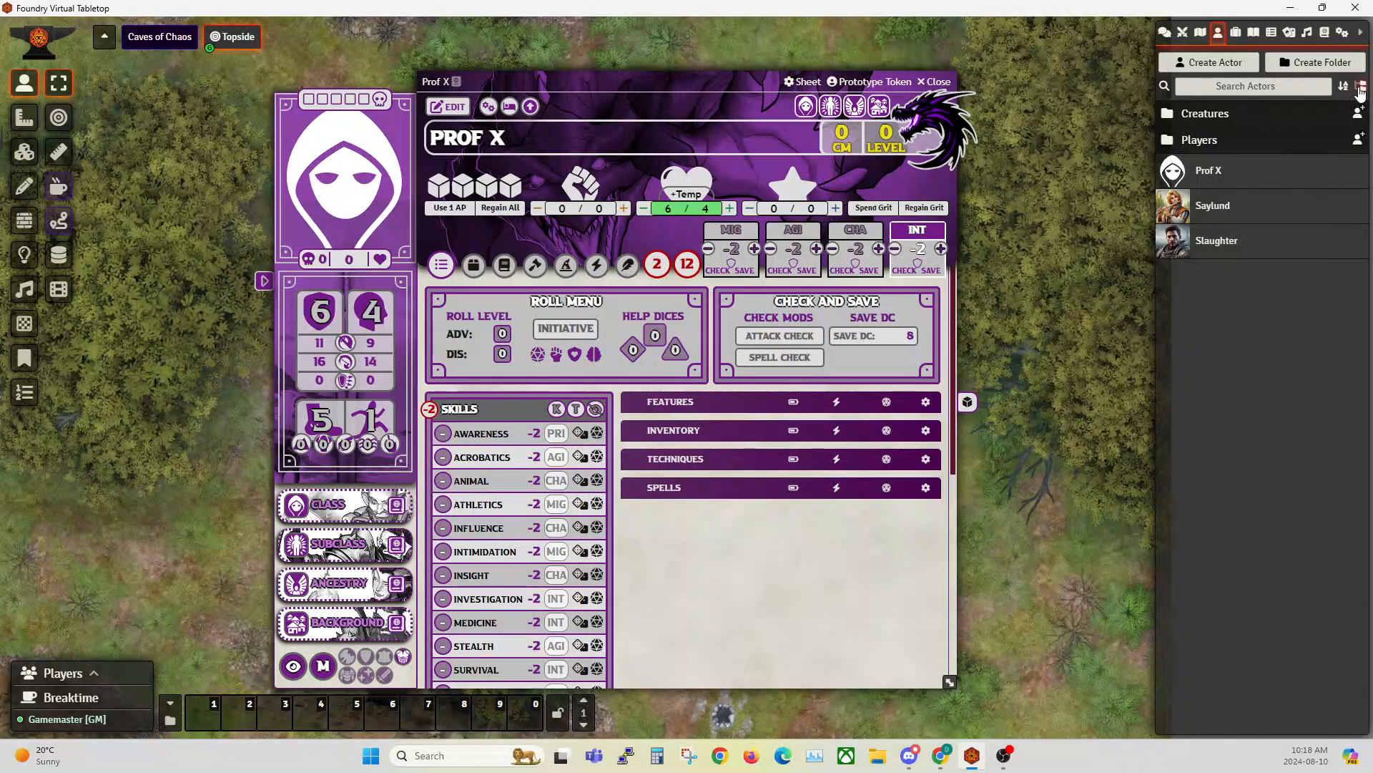
- Assign the Psyborn 2 ancestry from the Psionics compendium to the Prof X character
click(1325, 33)
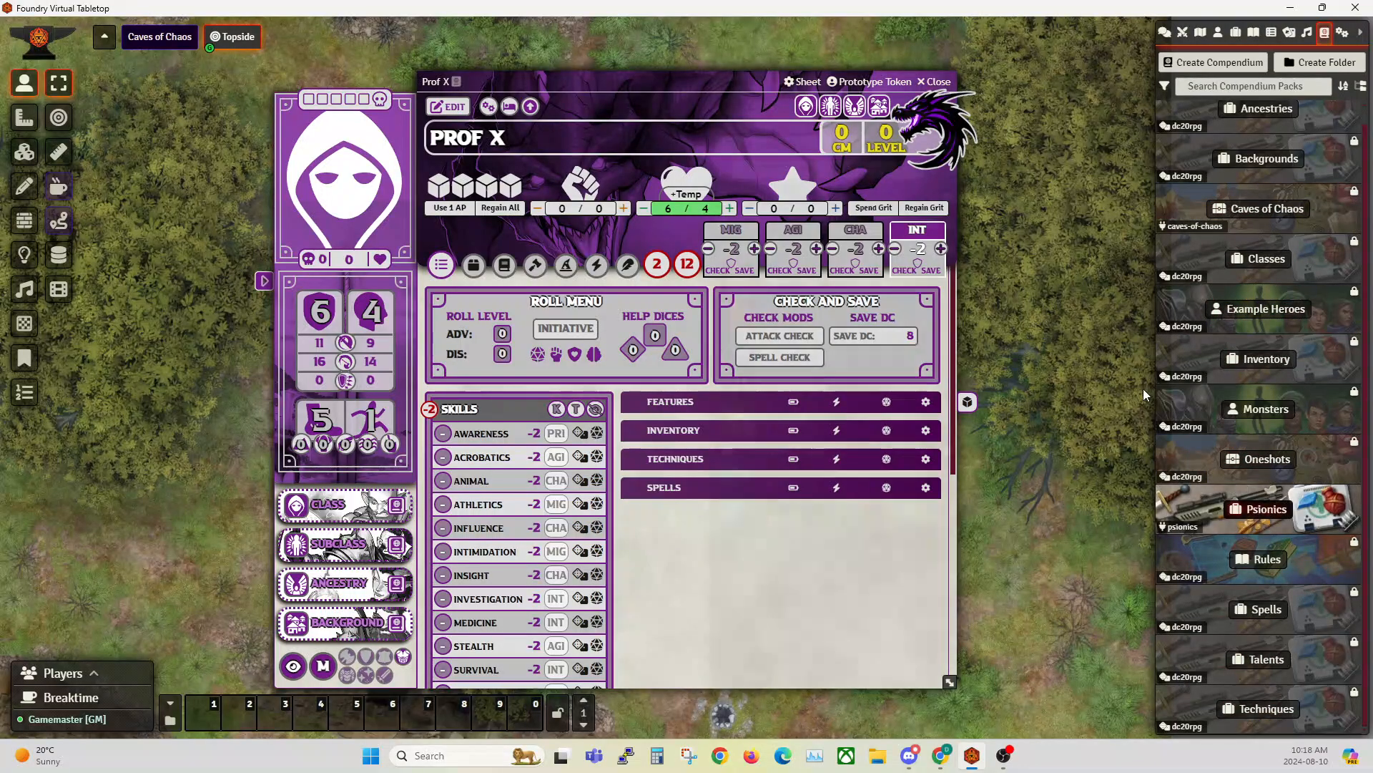
click(1259, 508)
drag(941, 46, 1155, 16)
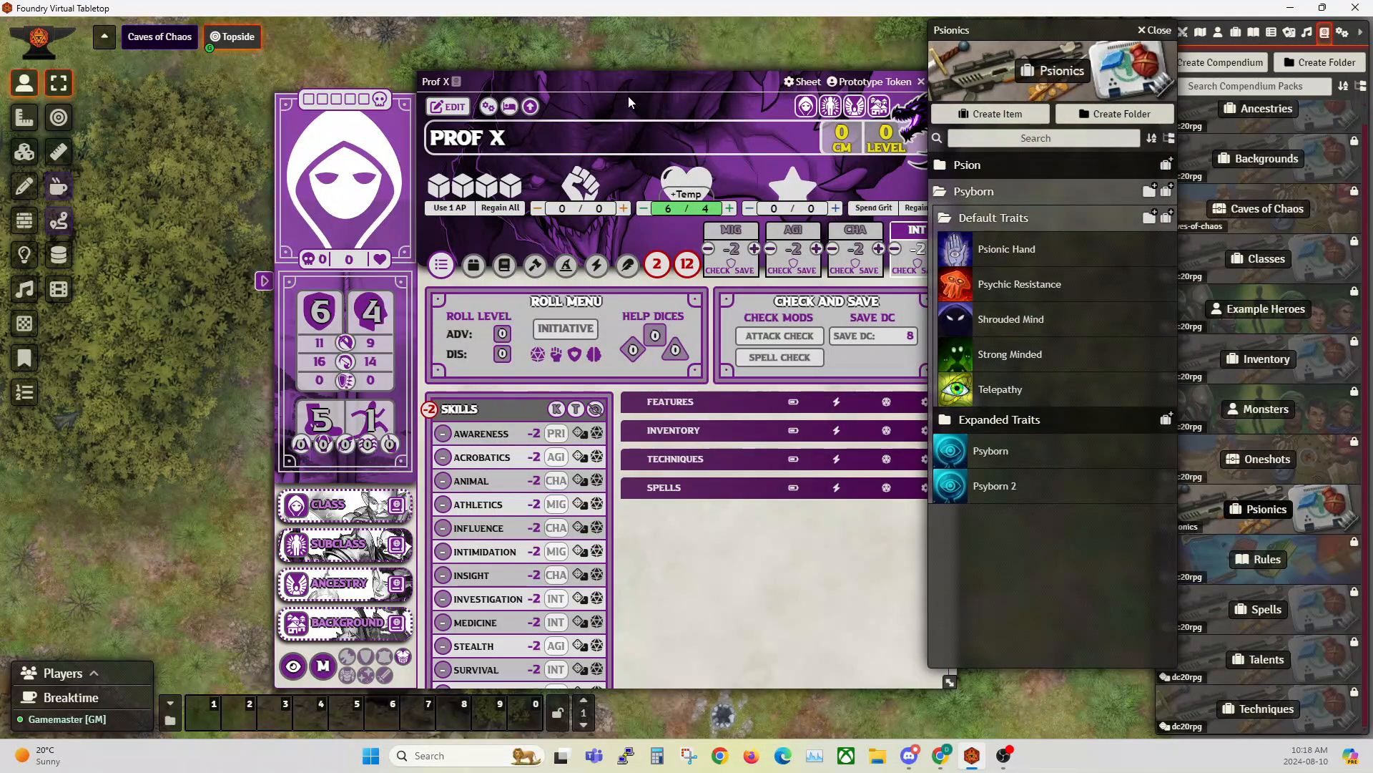
drag(628, 81, 470, 54)
drag(976, 492, 186, 555)
- Select Big Head among Prof X's ancestry traits, and close the character advancements and the character sheet without applying
scroll(794, 433, down, 4)
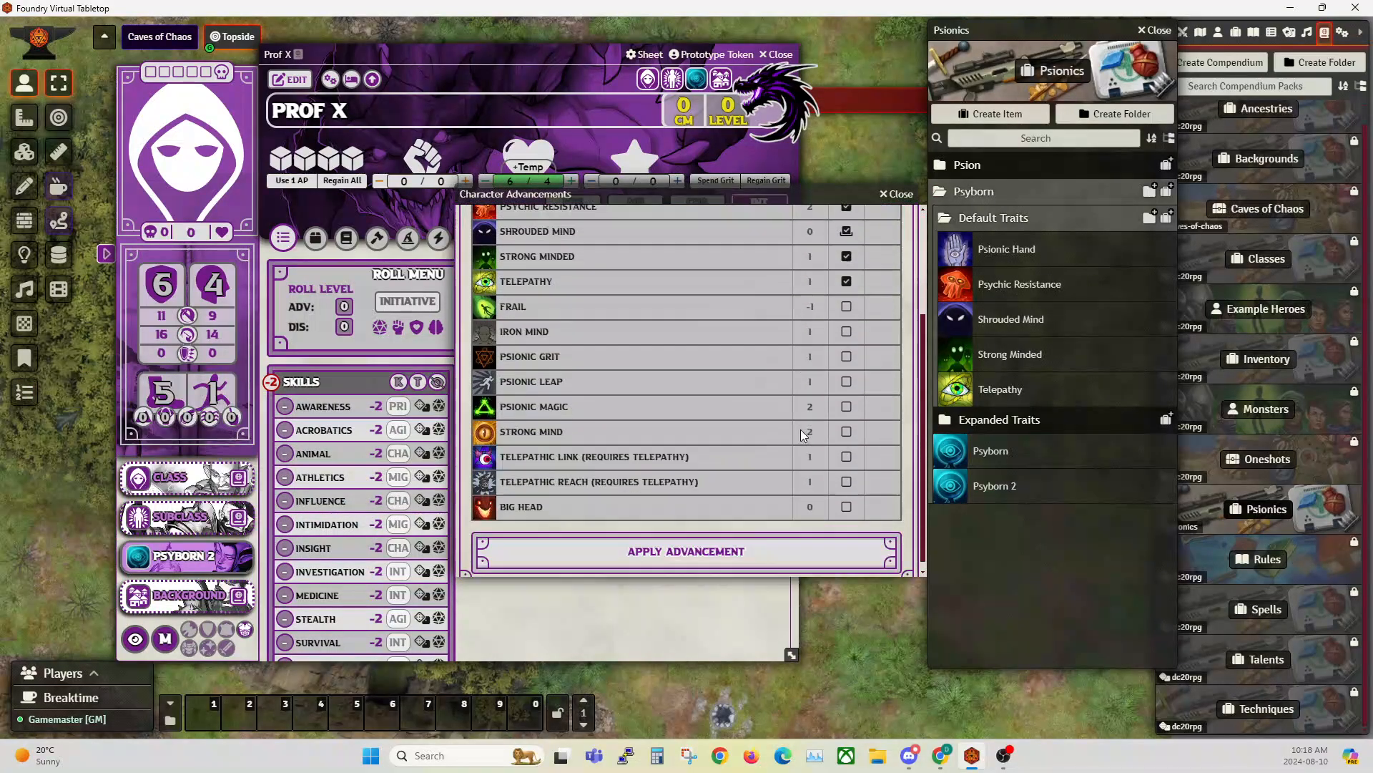
click(848, 497)
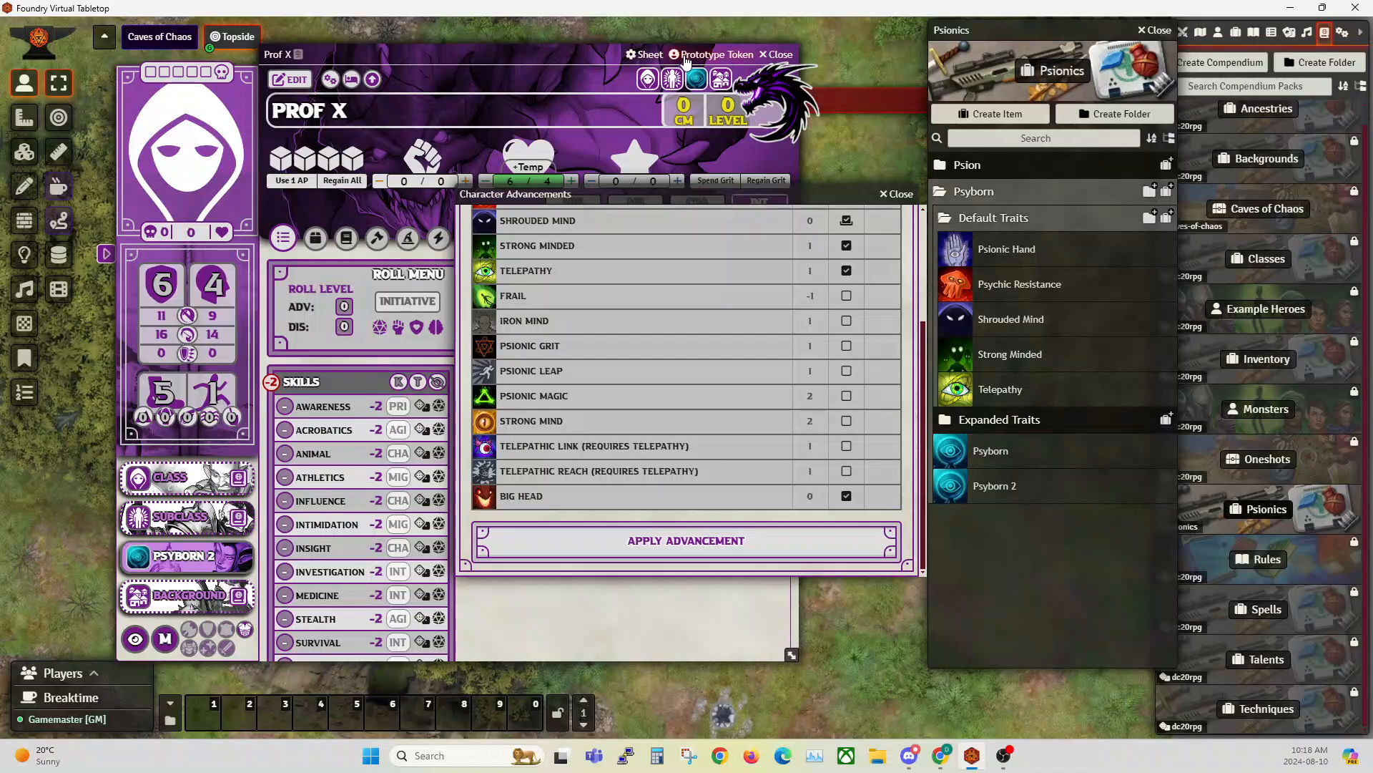
drag(615, 56, 388, 196)
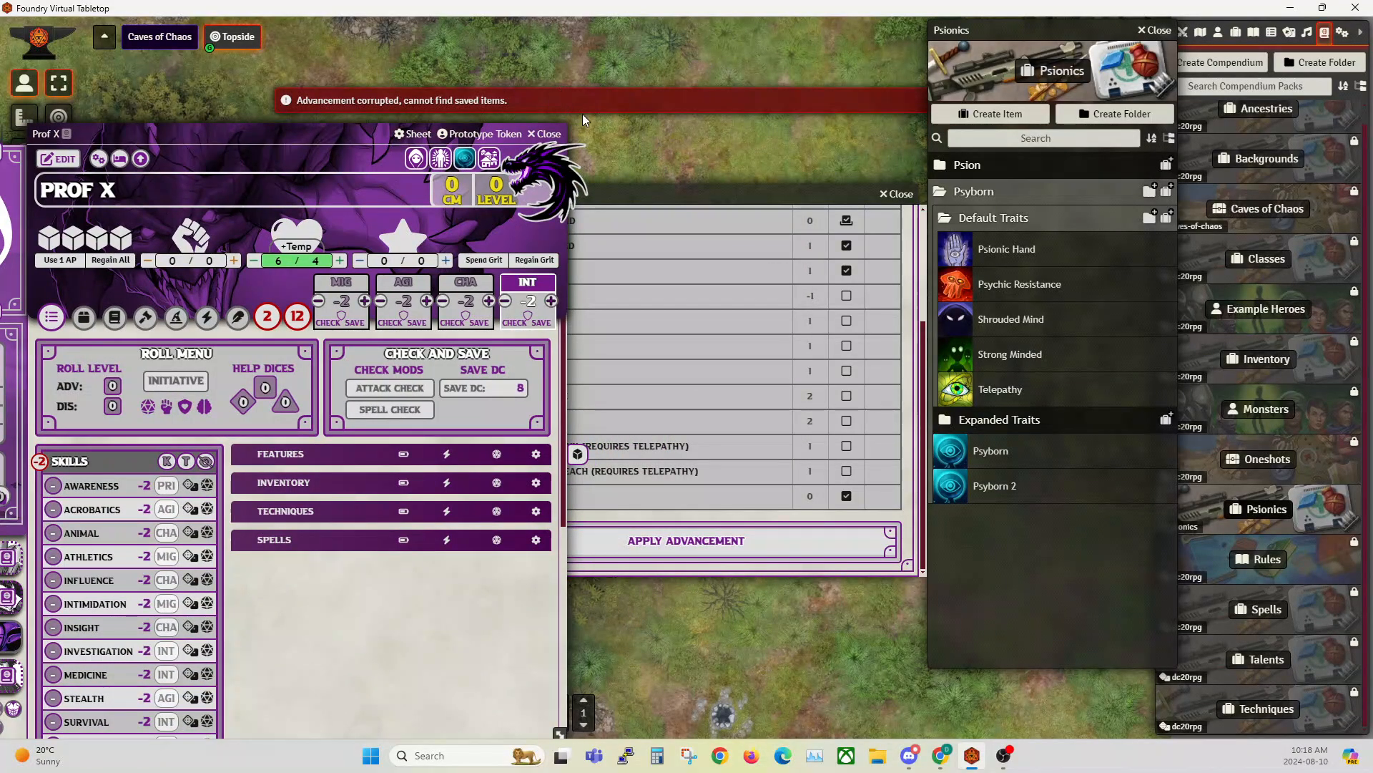
drag(684, 189, 646, 71)
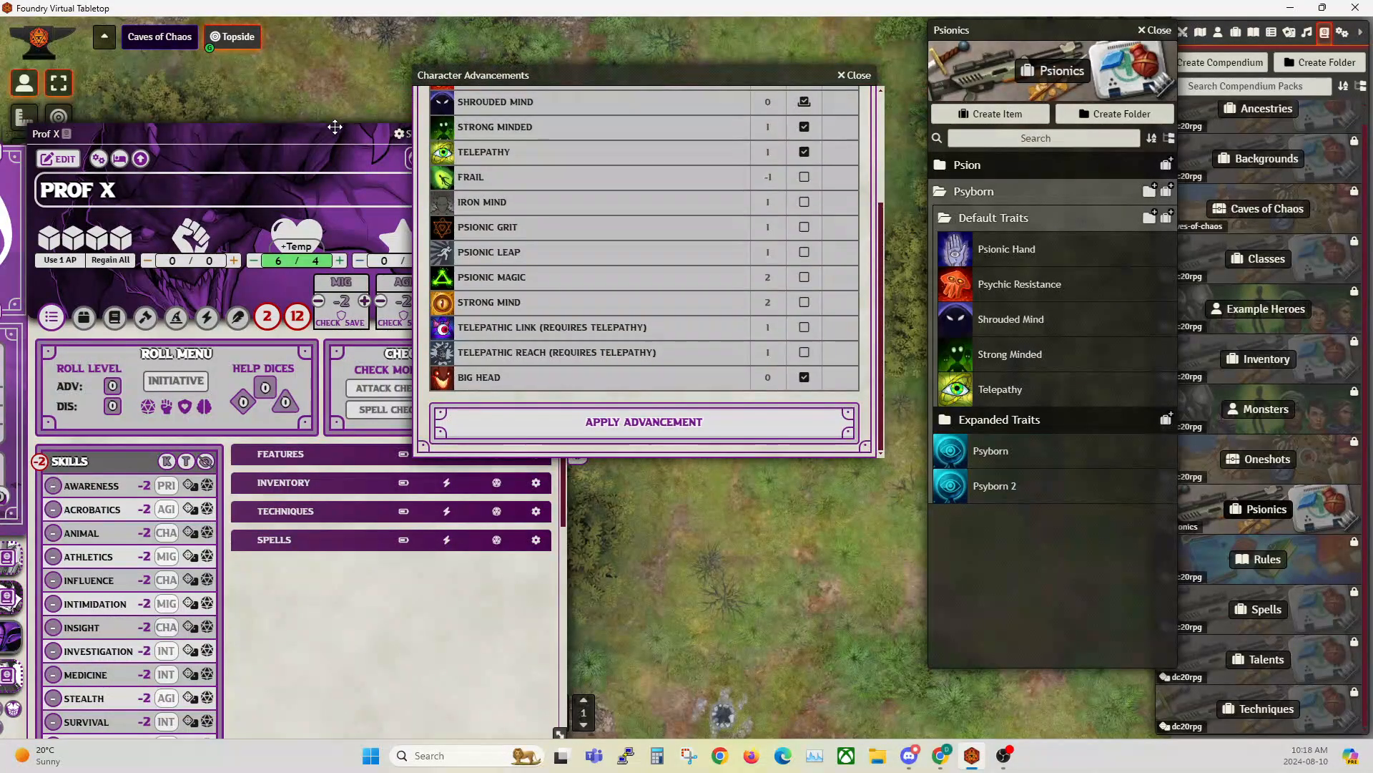
drag(315, 133, 335, 93)
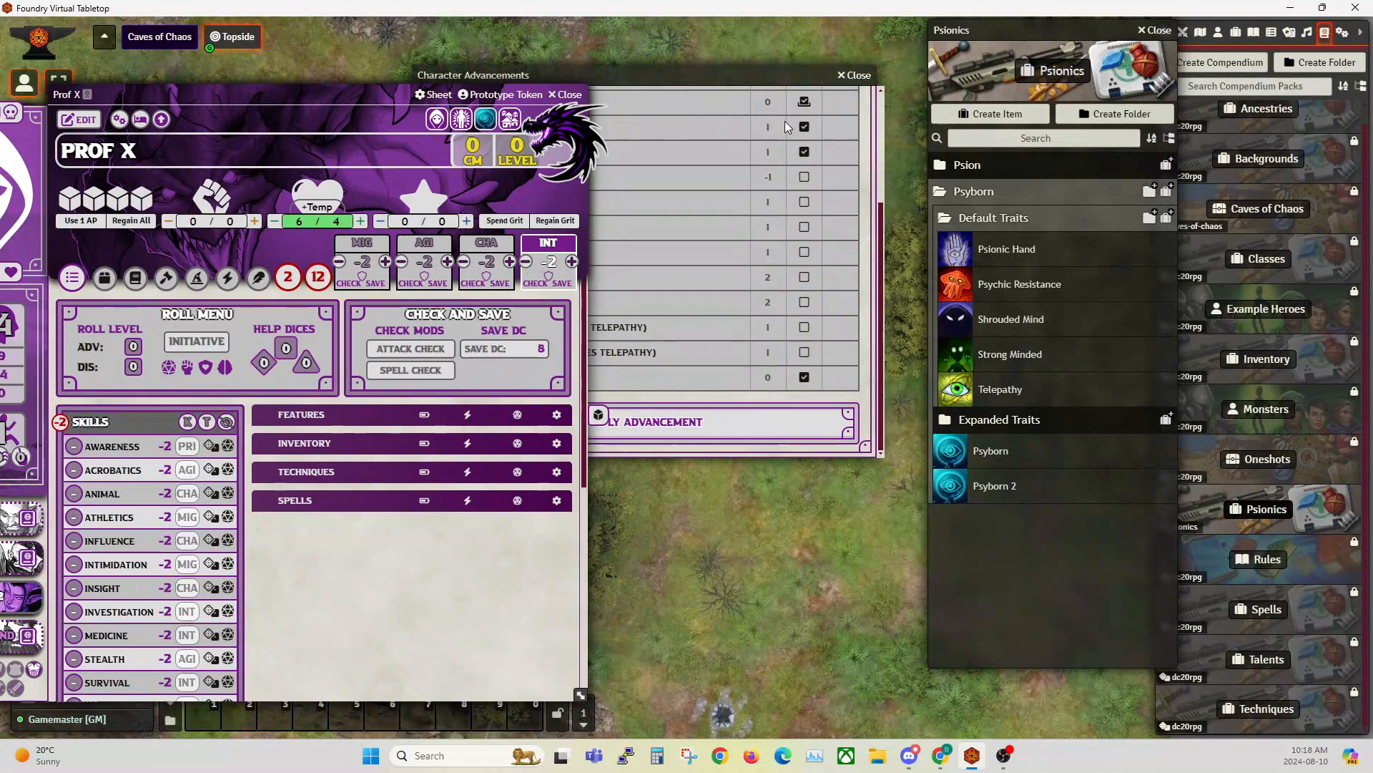
click(853, 75)
key(Escape)
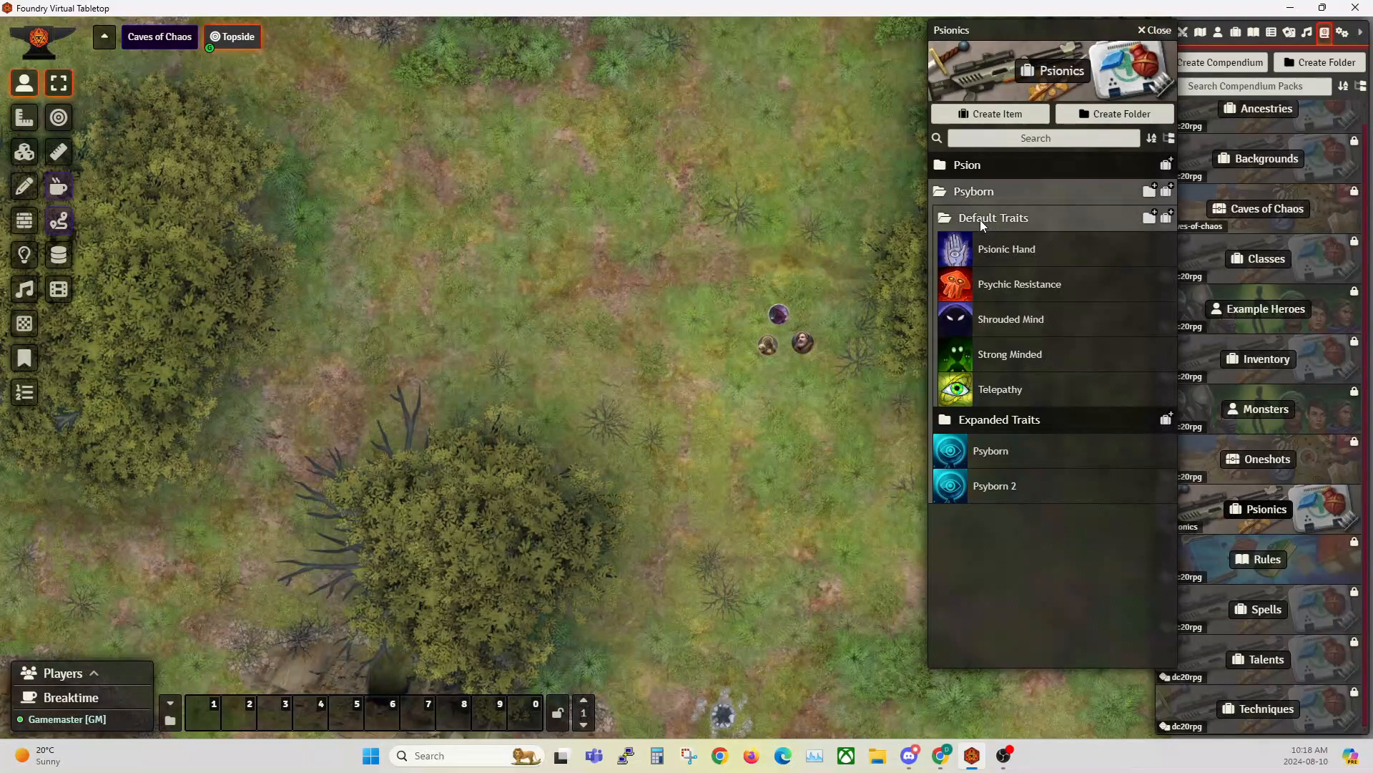
- Expand the Expanded Traits folder in the Psionics compendium, delete its Psyborn 2 ancestry, and close the compendium
click(984, 424)
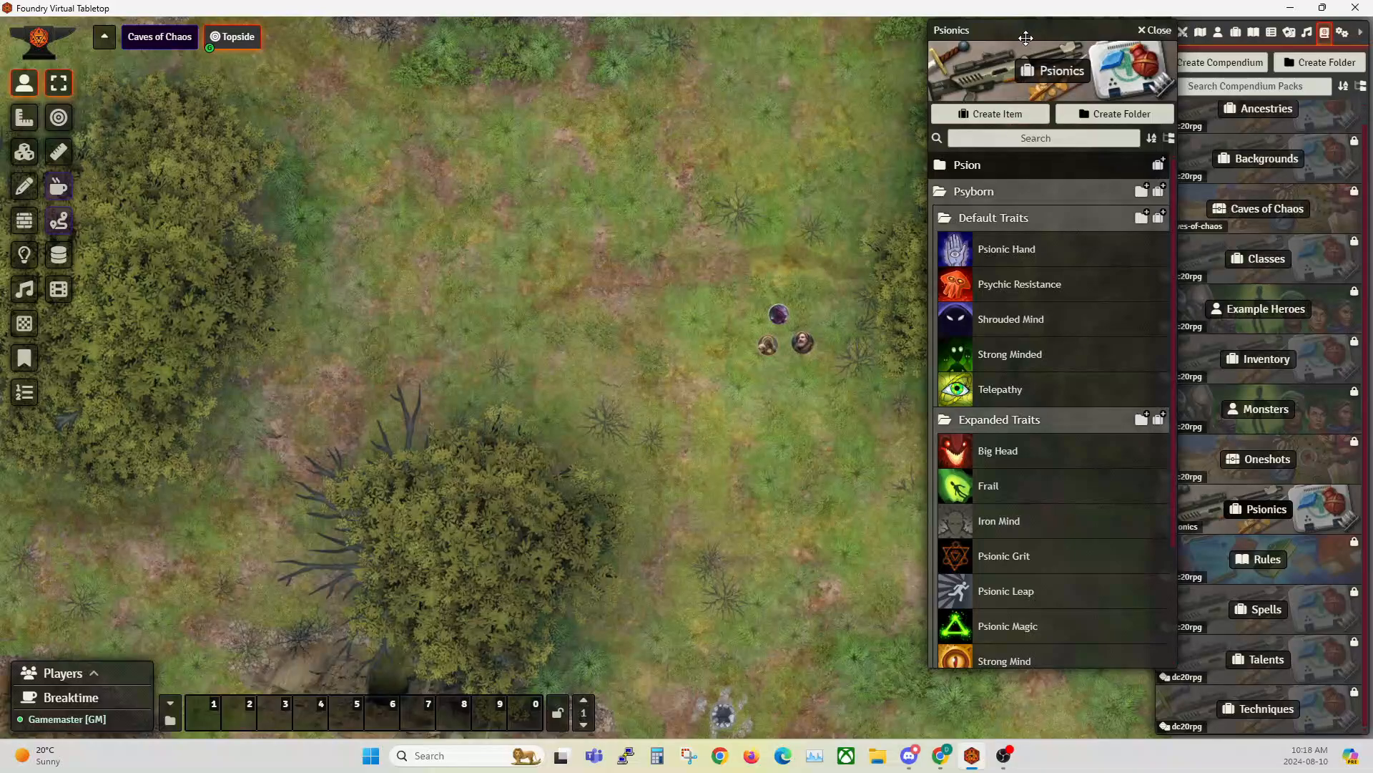
drag(1026, 37, 617, 38)
scroll(629, 453, down, 3)
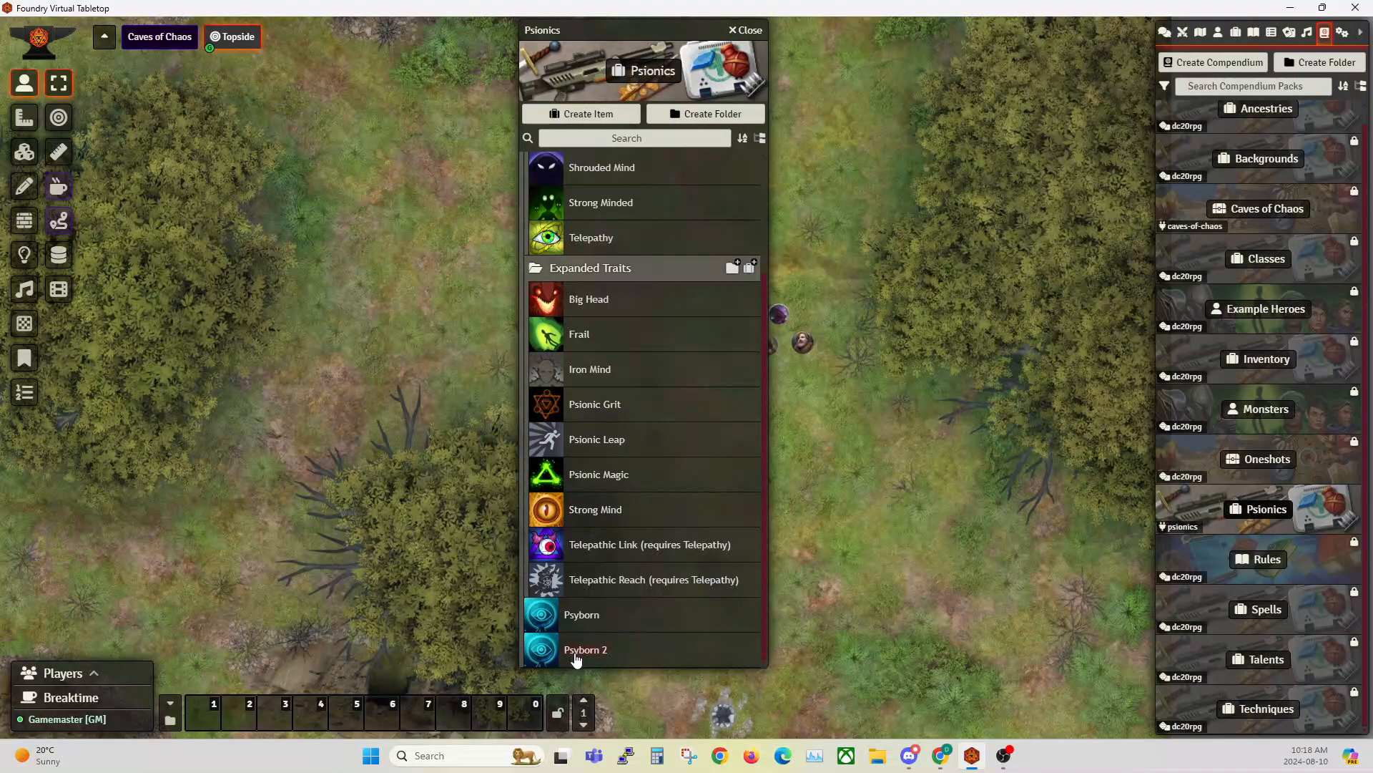
right_click(623, 646)
click(569, 619)
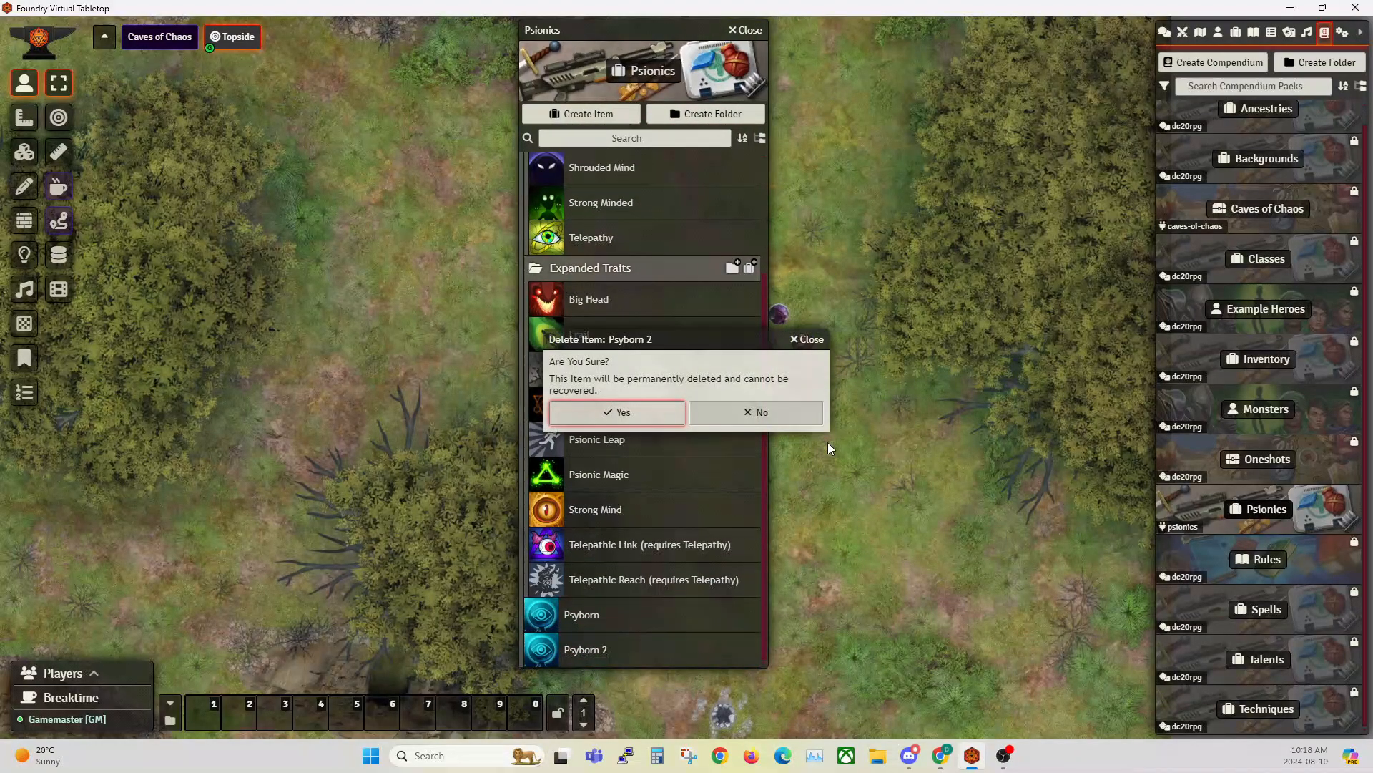
click(652, 411)
click(755, 30)
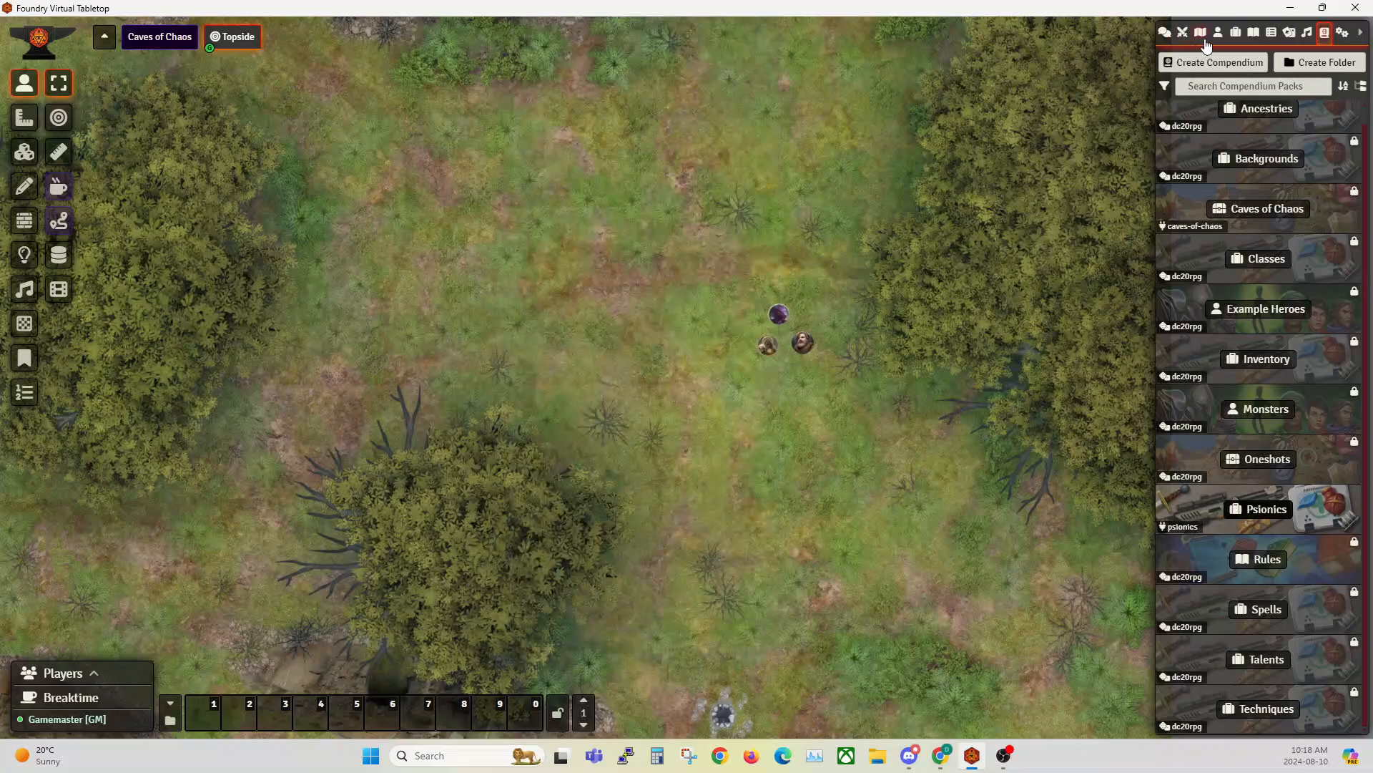
- Remove Big Head from the Psyborn Traits advancement of the world's Psyborn 2 ancestry
click(1235, 34)
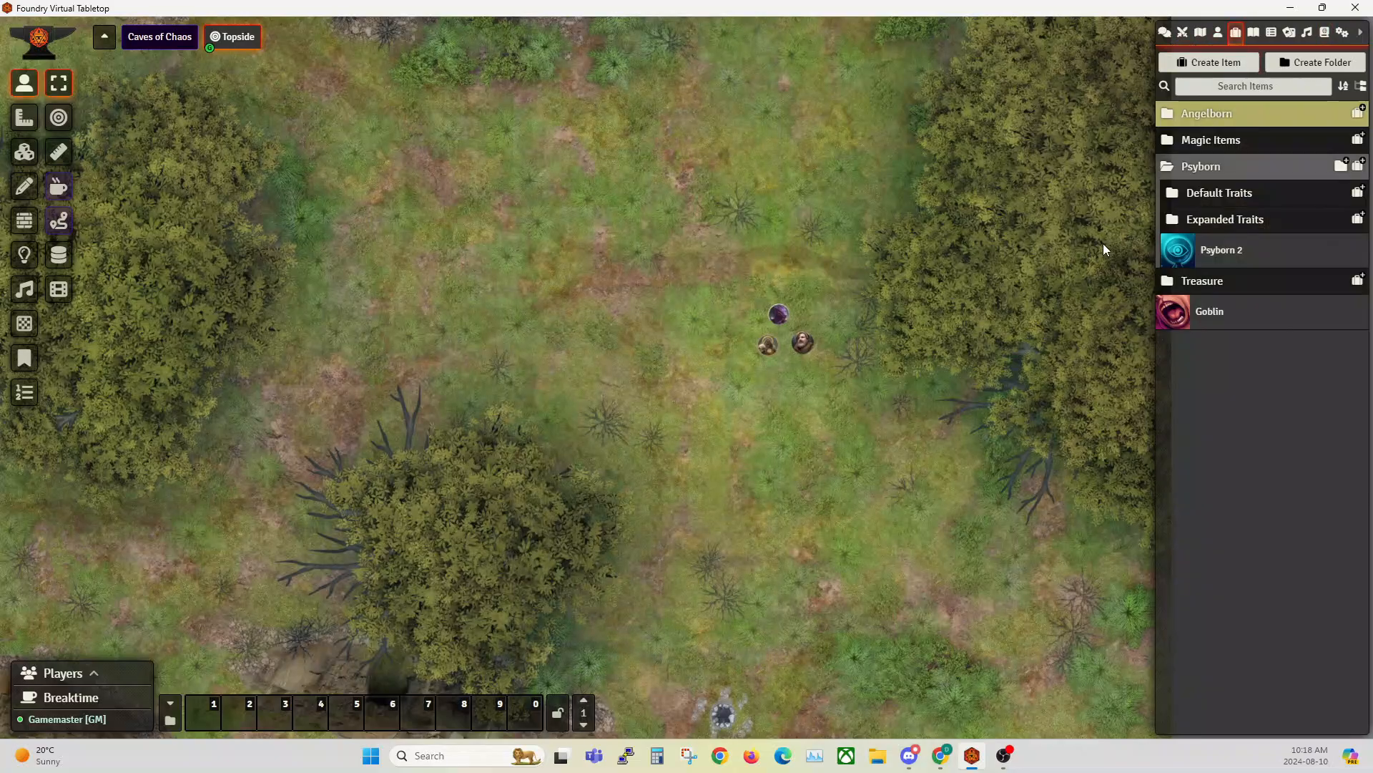
click(1221, 254)
click(462, 337)
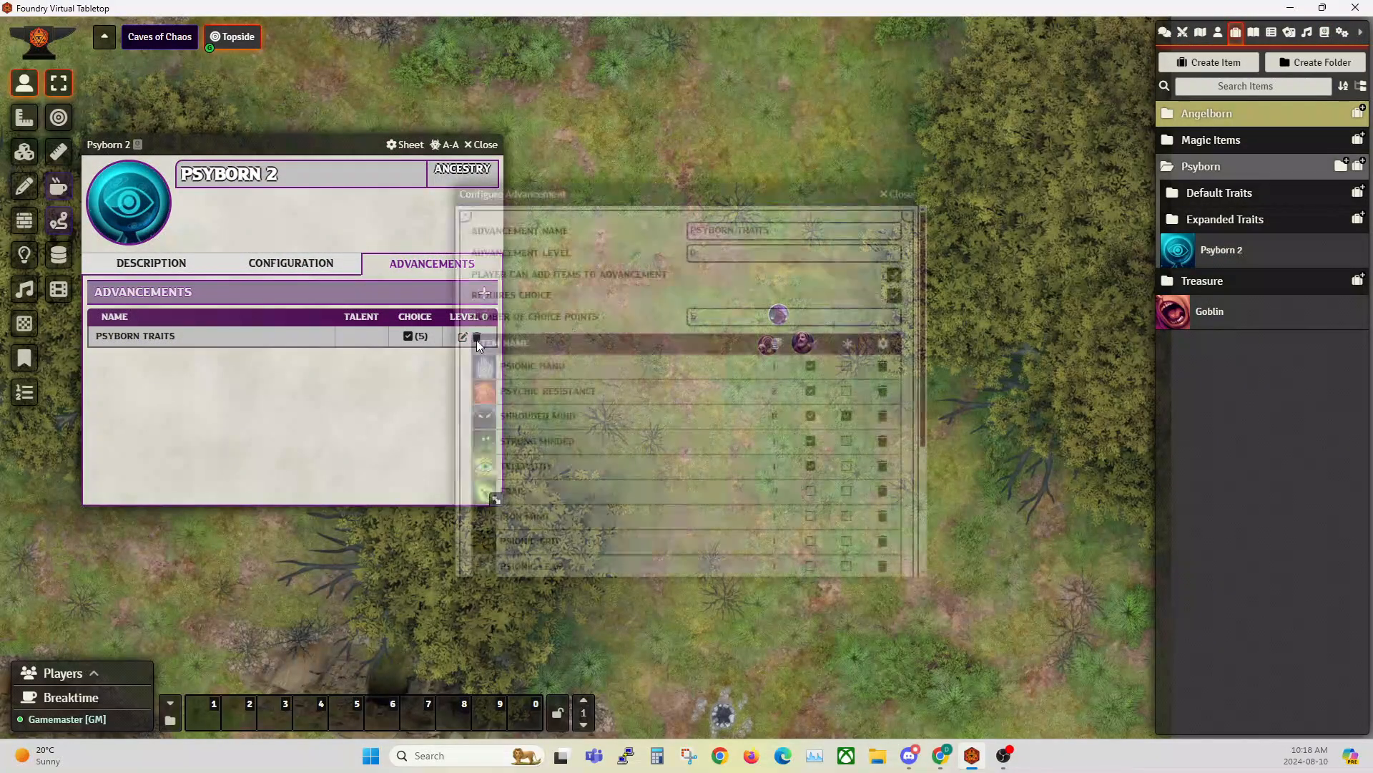
scroll(666, 420, down, 3)
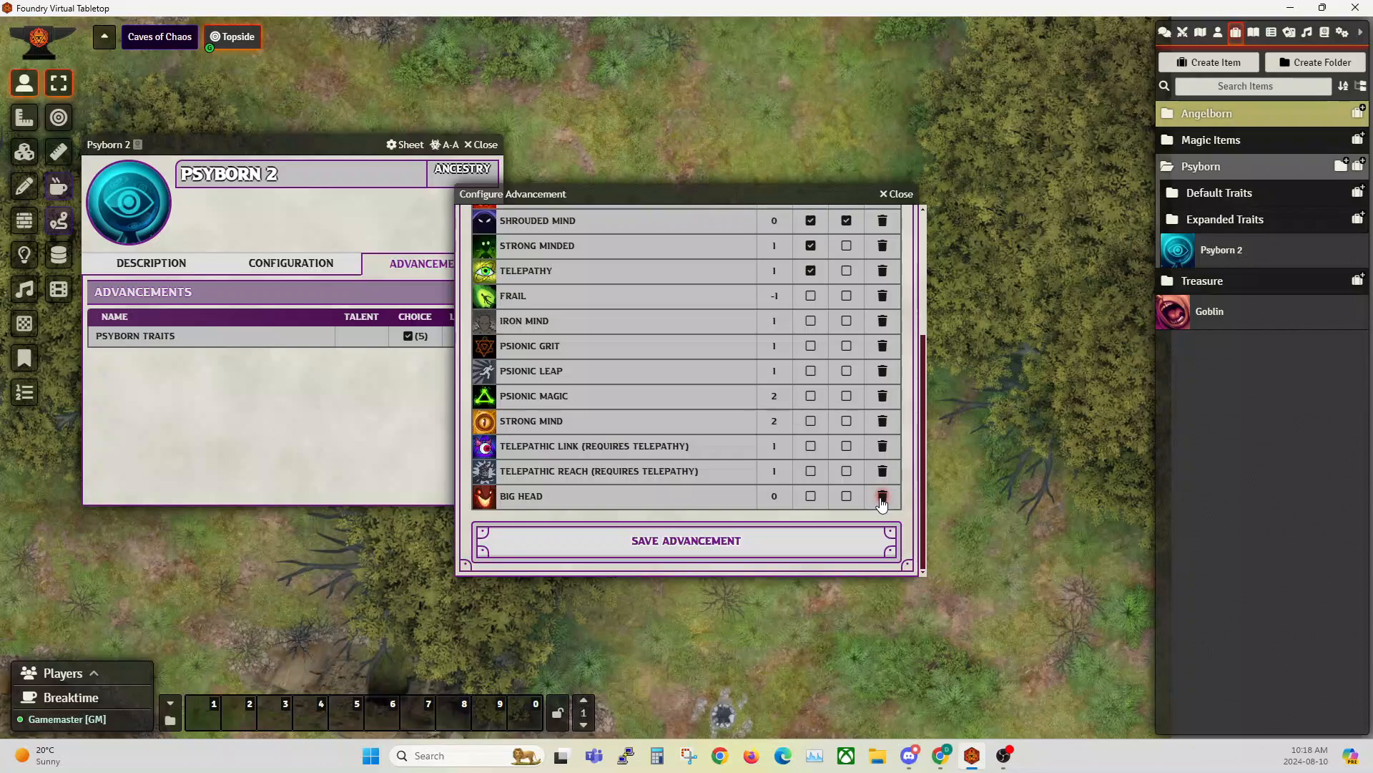
click(883, 495)
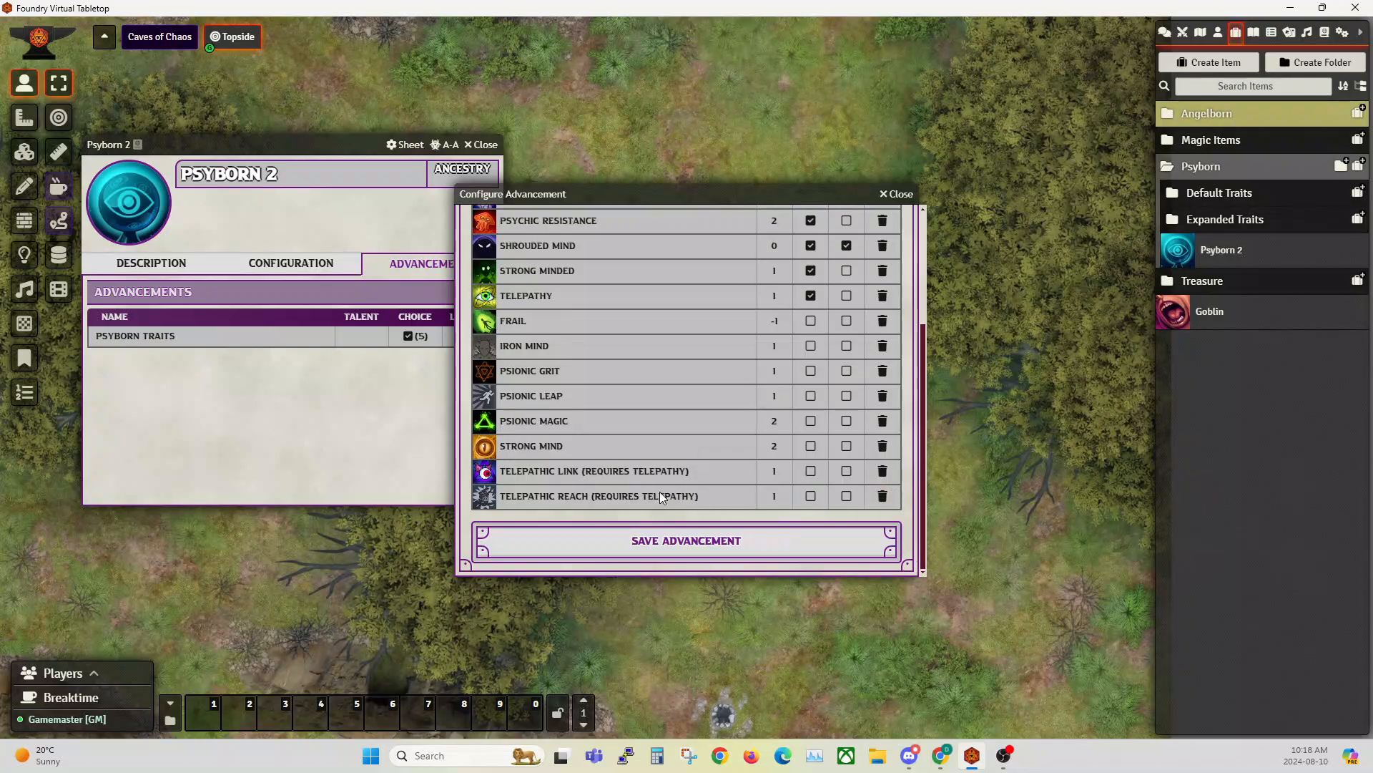
- Add the Psionics compendium's Big Head to the Psyborn Traits advancement at cost 0, save it, and close Psyborn 2
click(1325, 32)
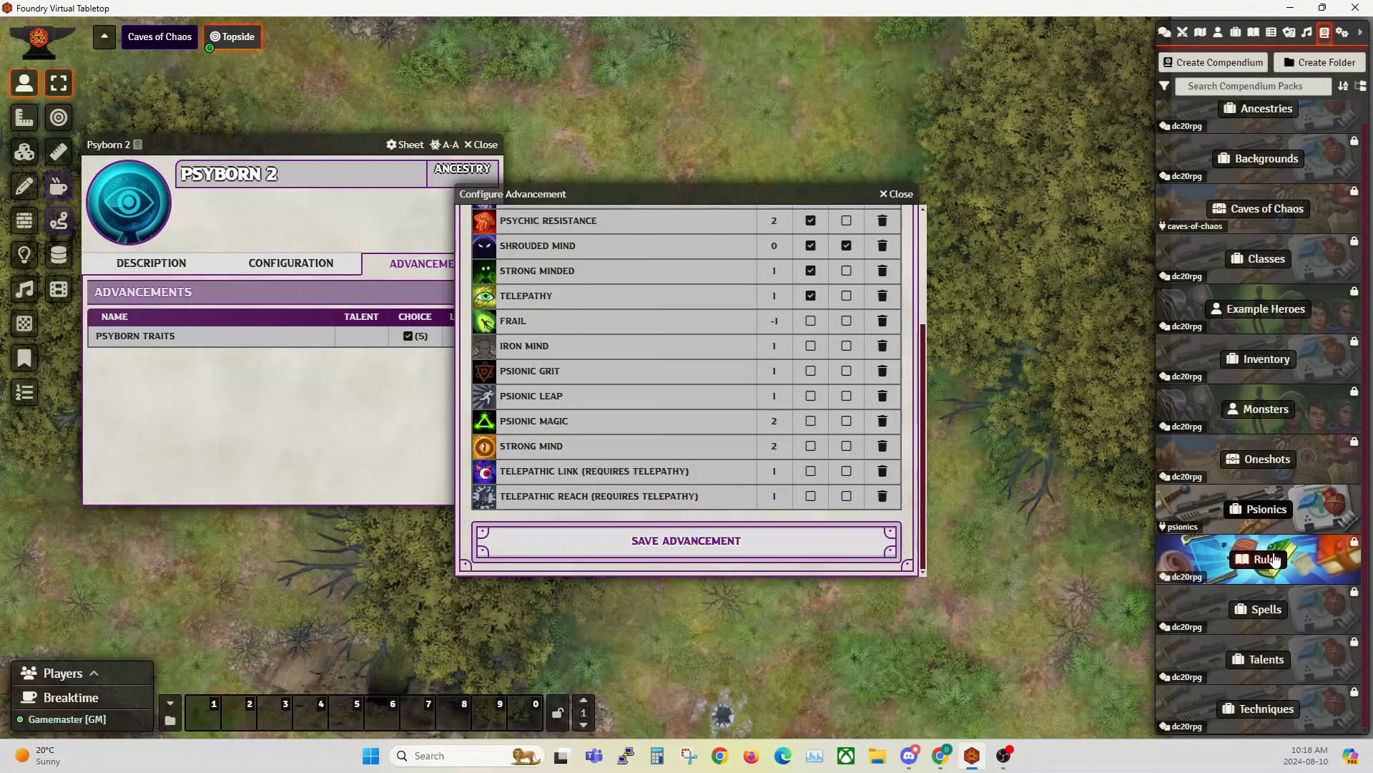
click(1235, 490)
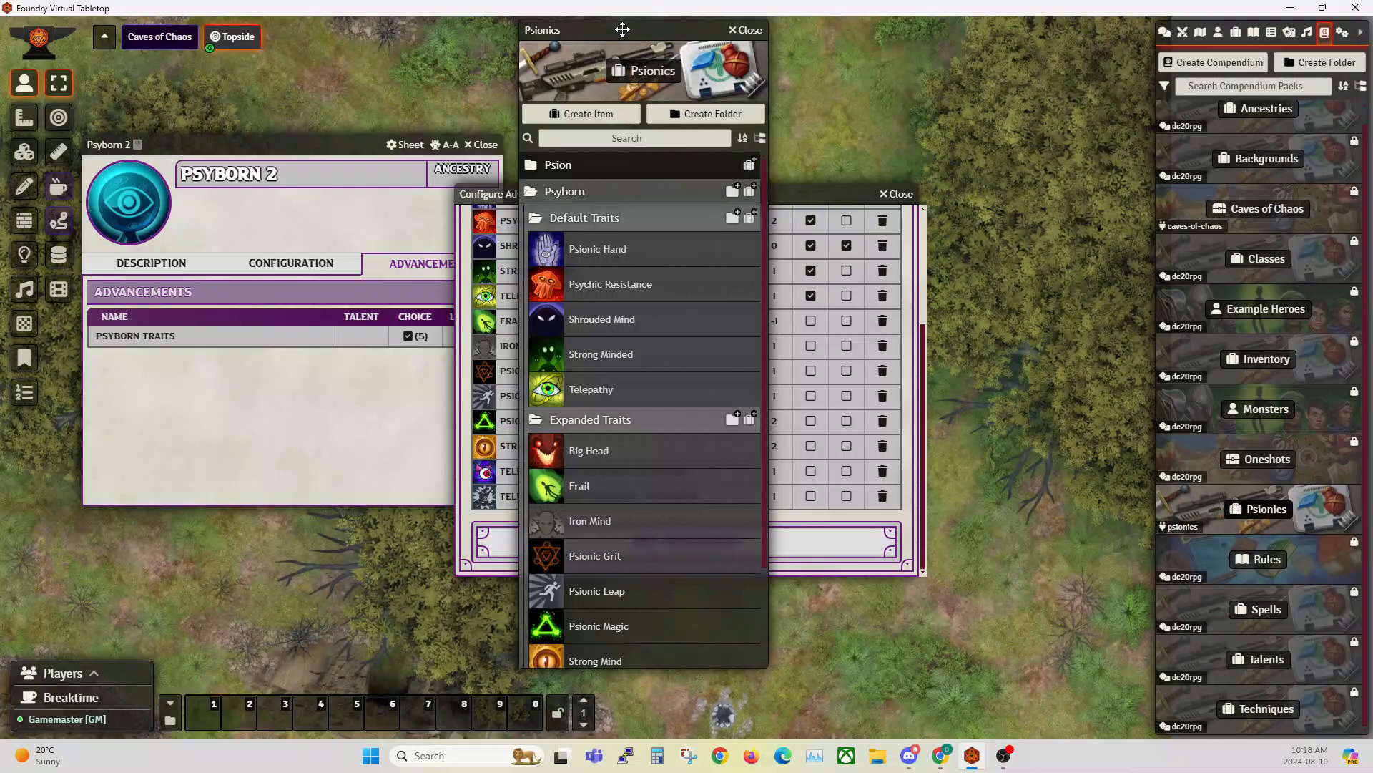
drag(624, 27, 1032, 52)
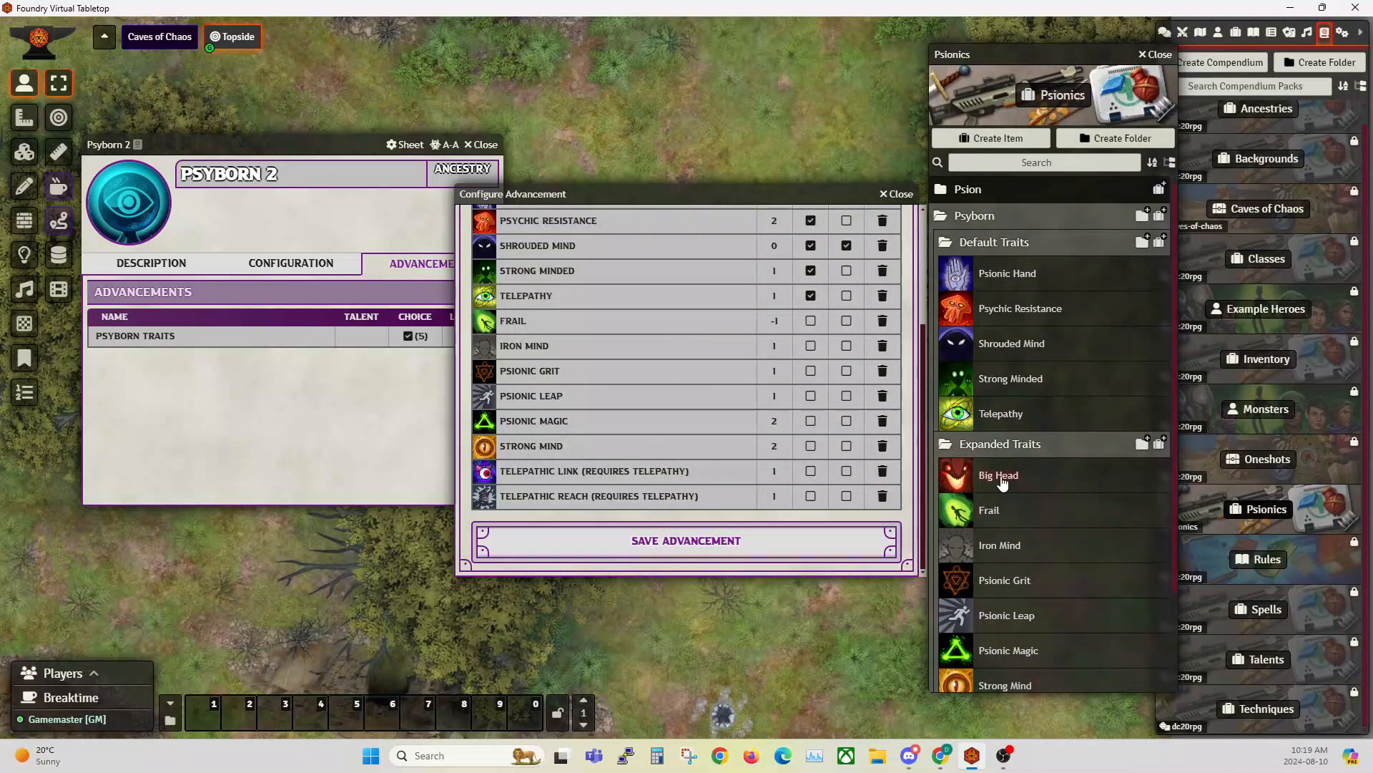
drag(996, 476, 680, 469)
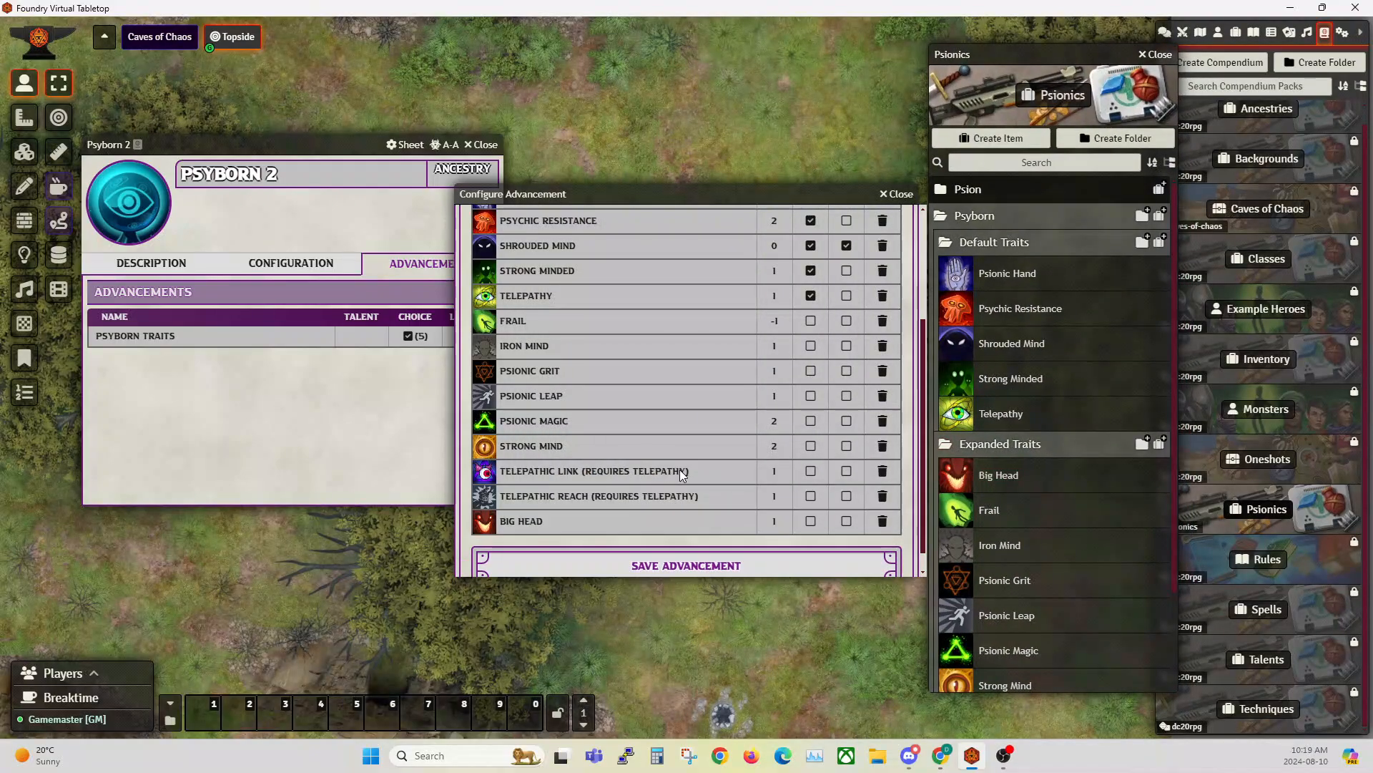
click(778, 522)
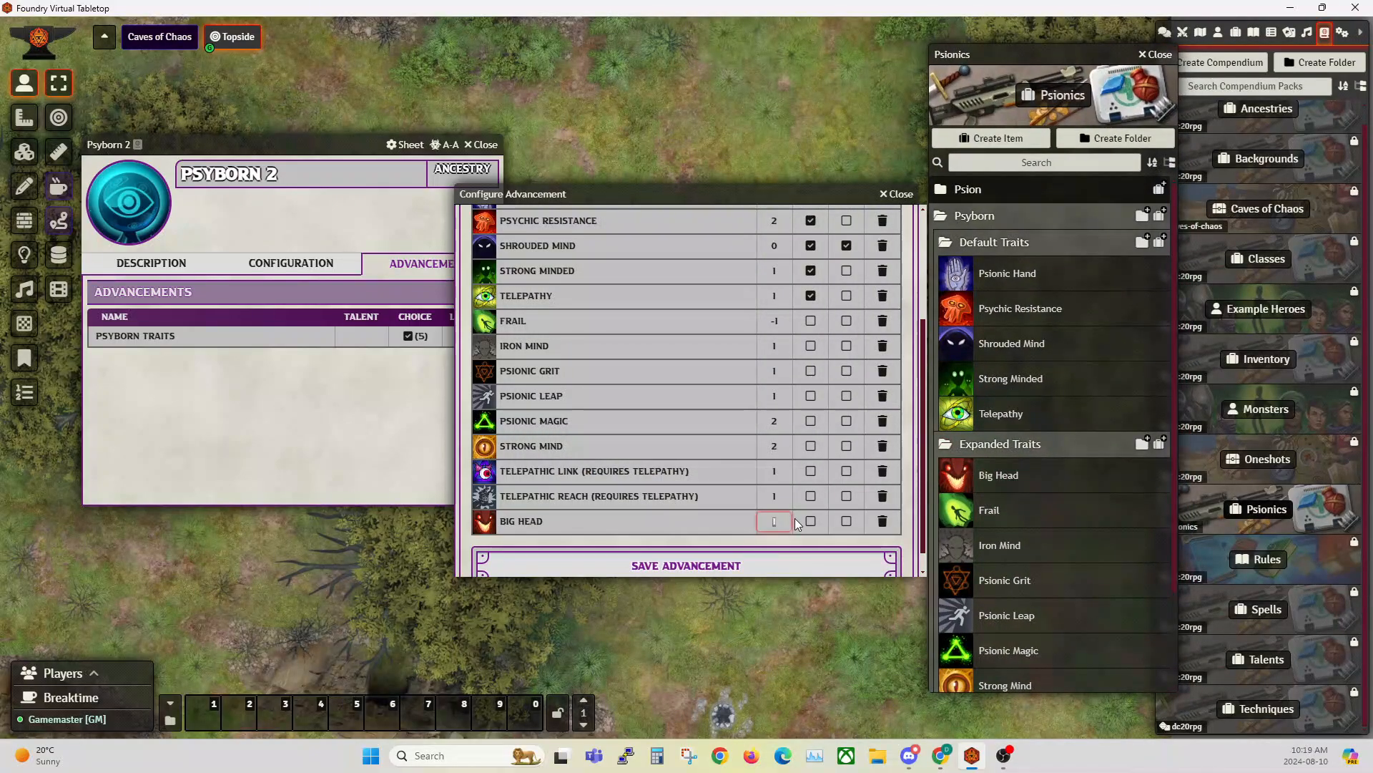
click(683, 567)
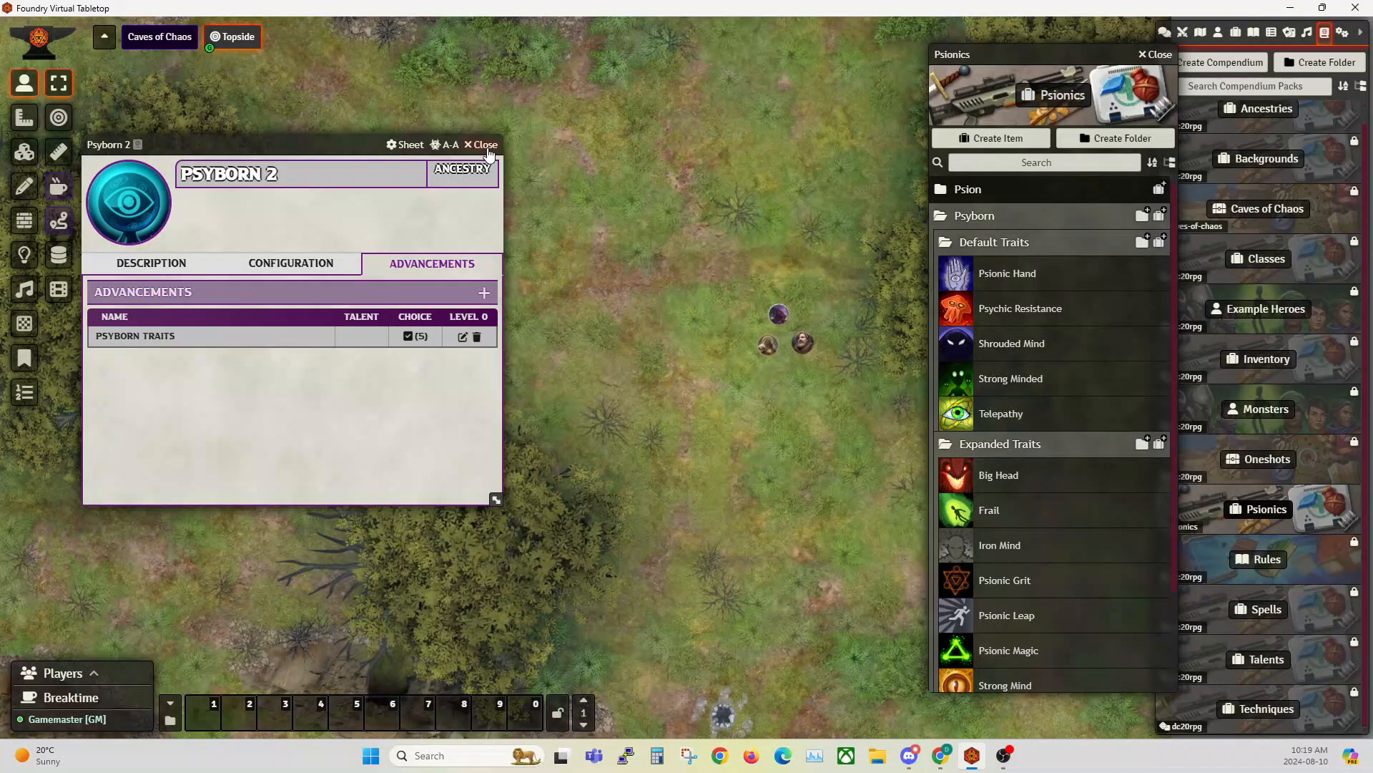
click(484, 146)
- Reopen the world's Psyborn 2 ancestry beside the Psionics compendium and delete Big Head again from its Psyborn Traits advancement
drag(1073, 50, 739, 41)
scroll(744, 410, down, 2)
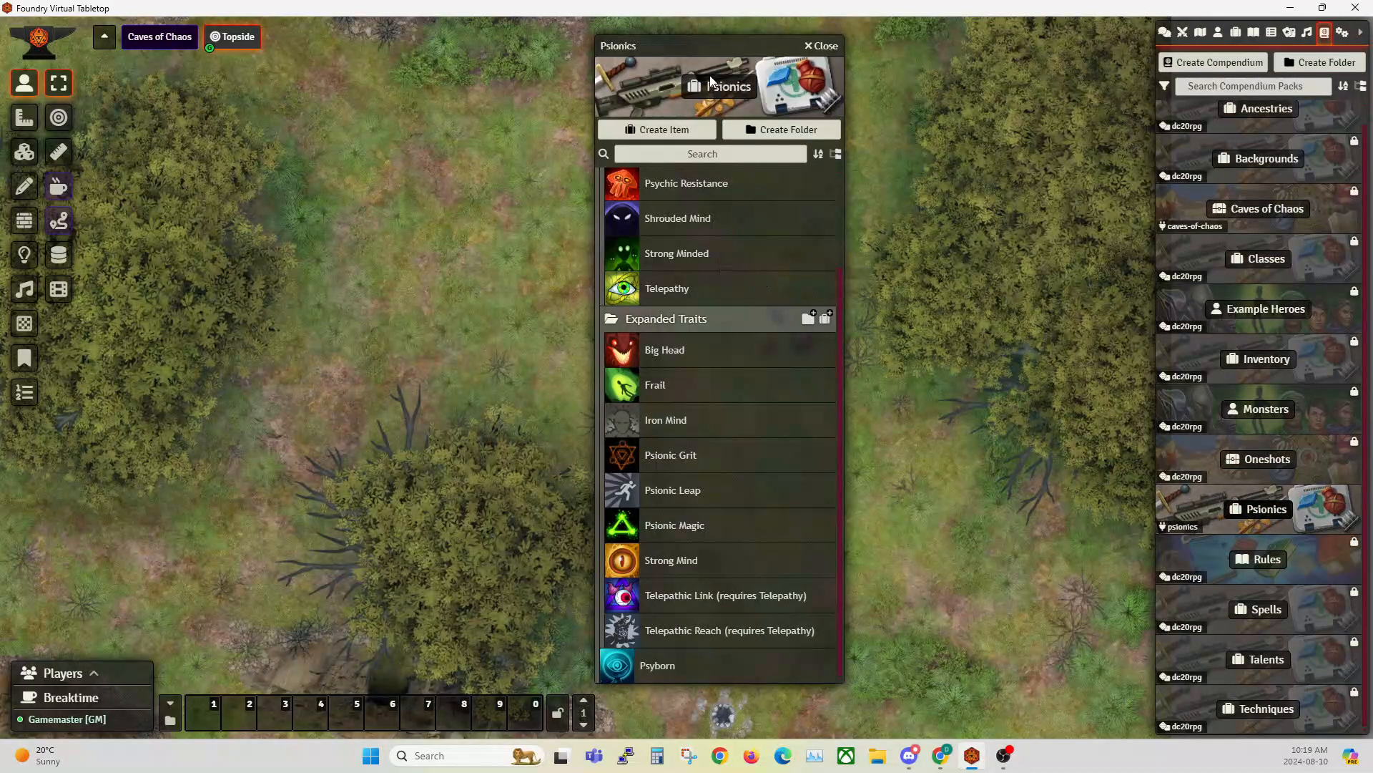
drag(710, 49, 337, 39)
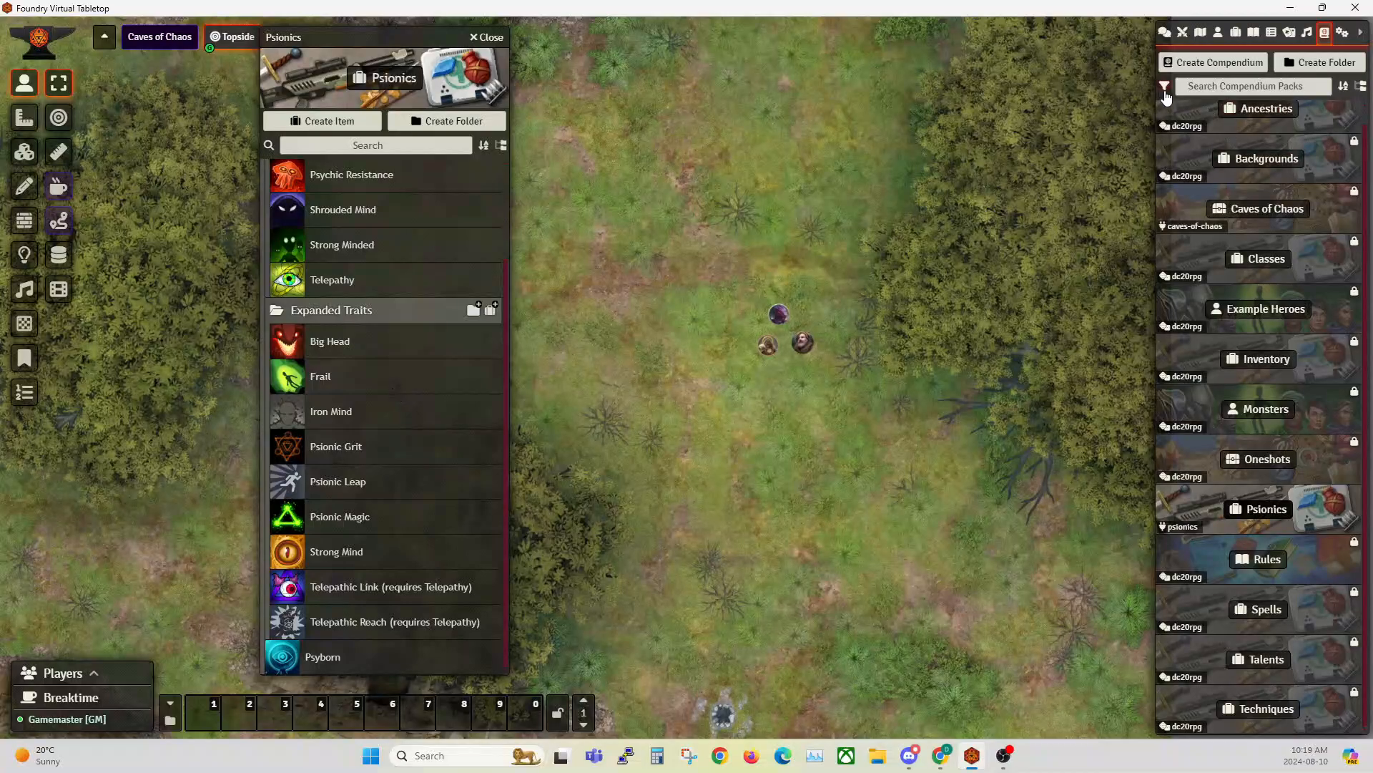
click(1236, 32)
click(1222, 254)
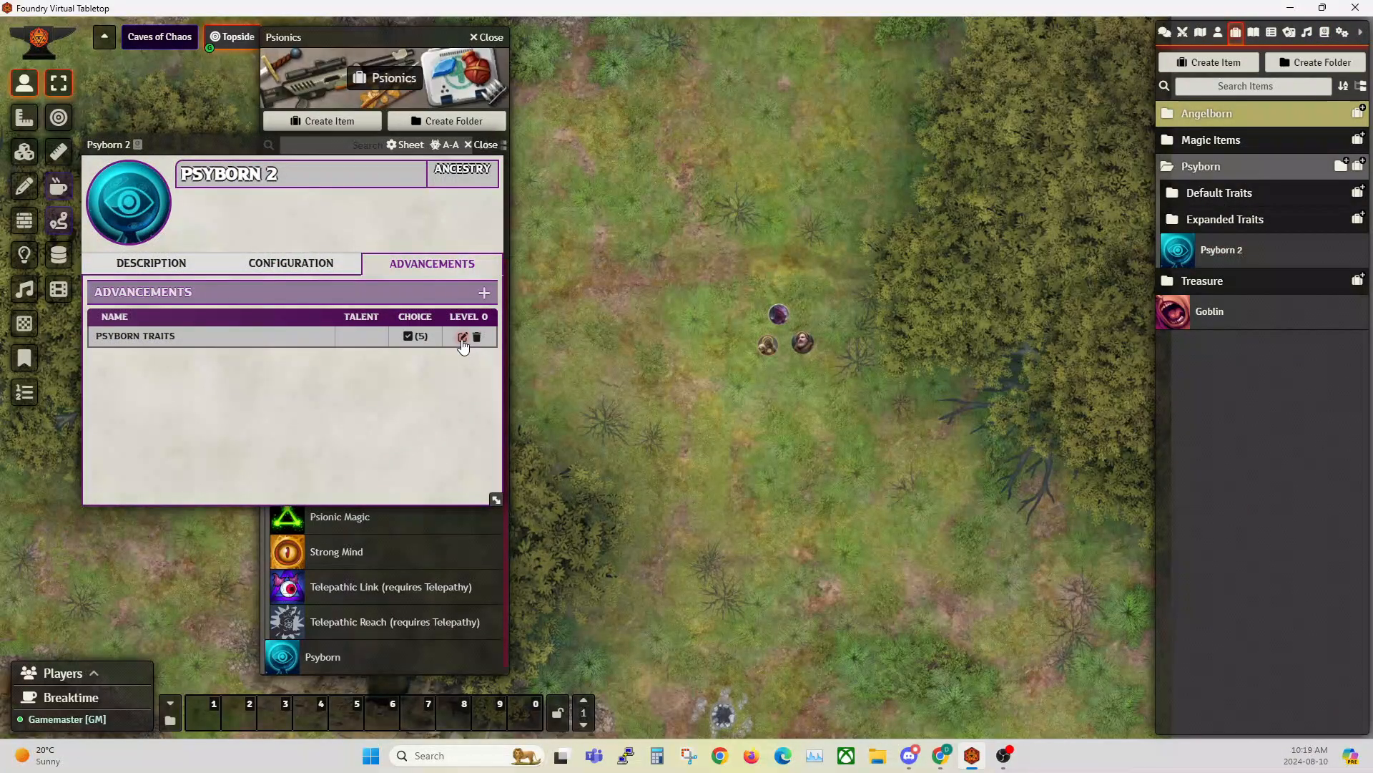
click(462, 342)
scroll(631, 458, down, 5)
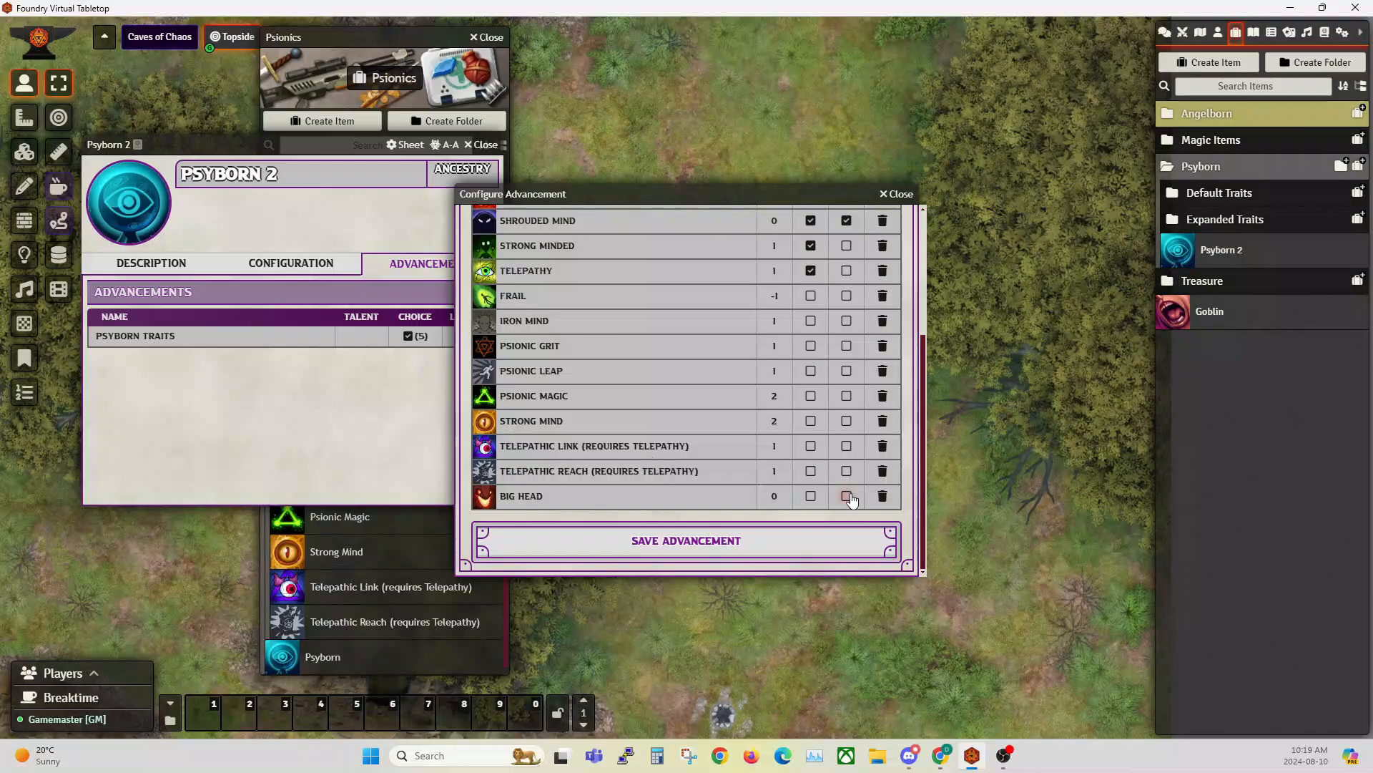
click(882, 496)
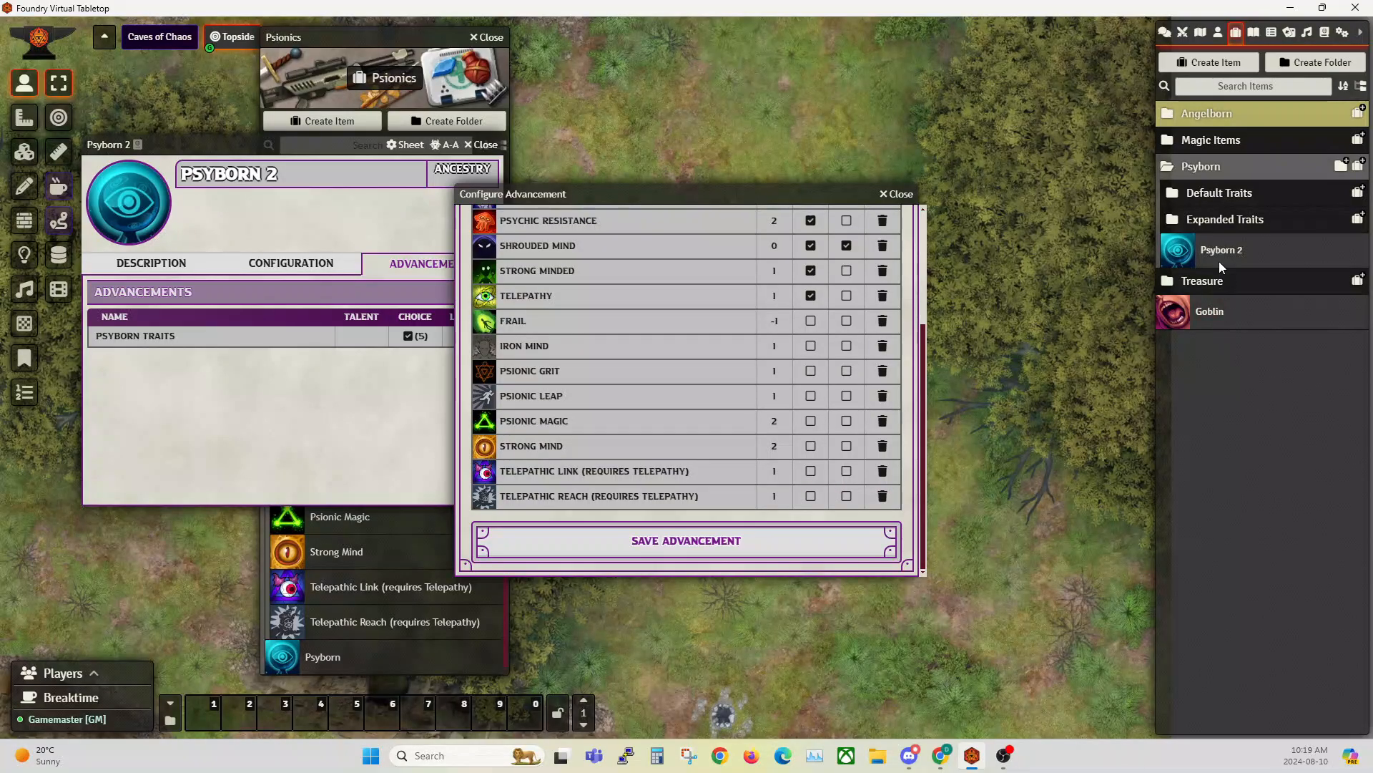
- Re-add Big Head from the compendium's Expanded Traits folder to Psyborn Traits, adjust its cost, save, and move the compendium clear of the ancestry sheet
drag(367, 39, 274, 56)
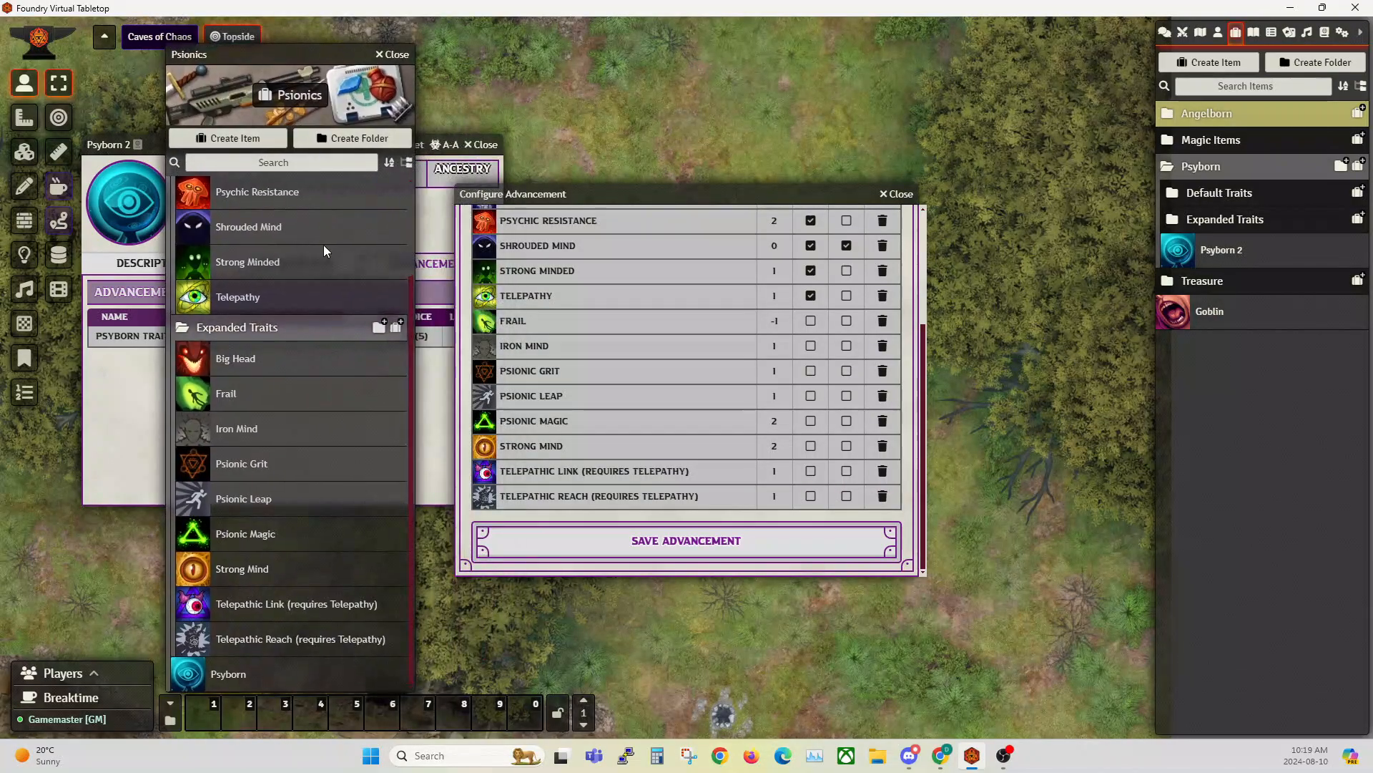
drag(230, 366, 685, 480)
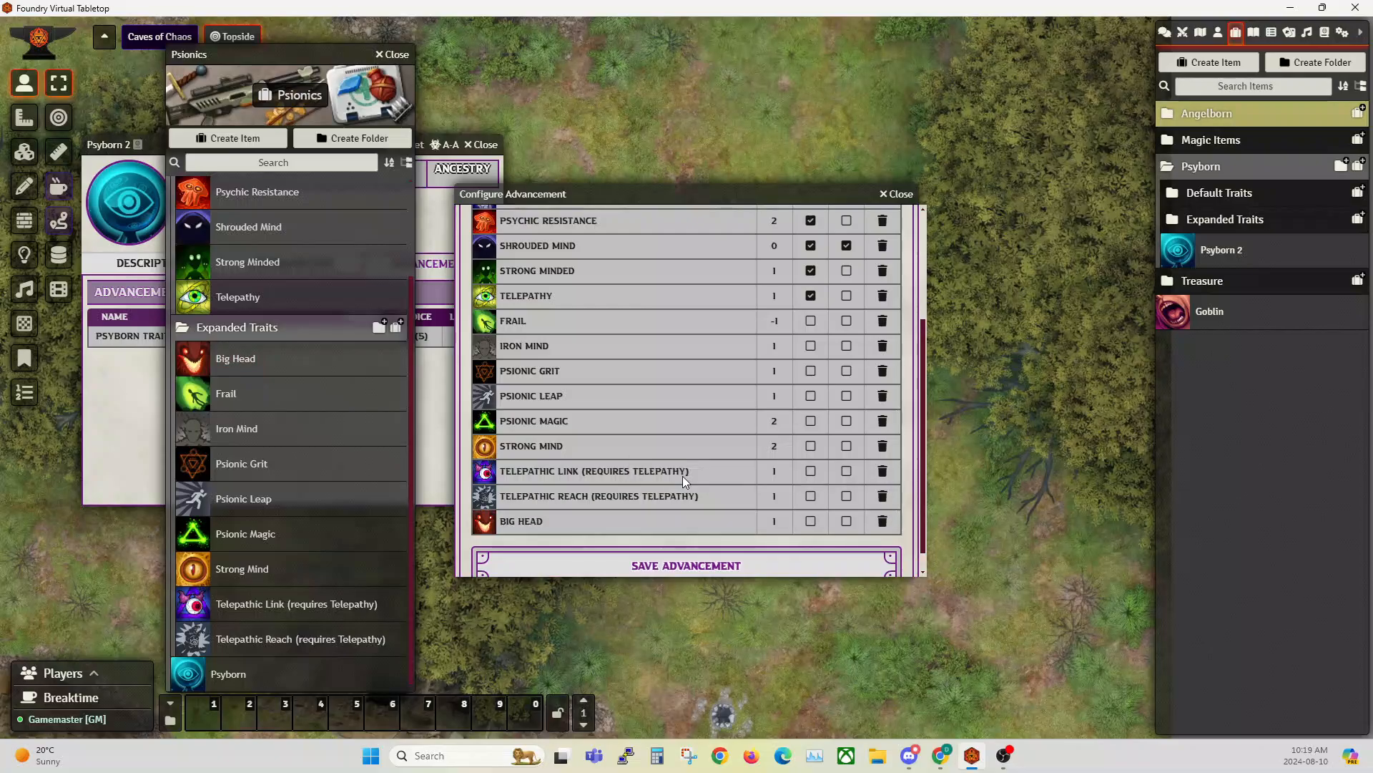
click(773, 522)
click(712, 568)
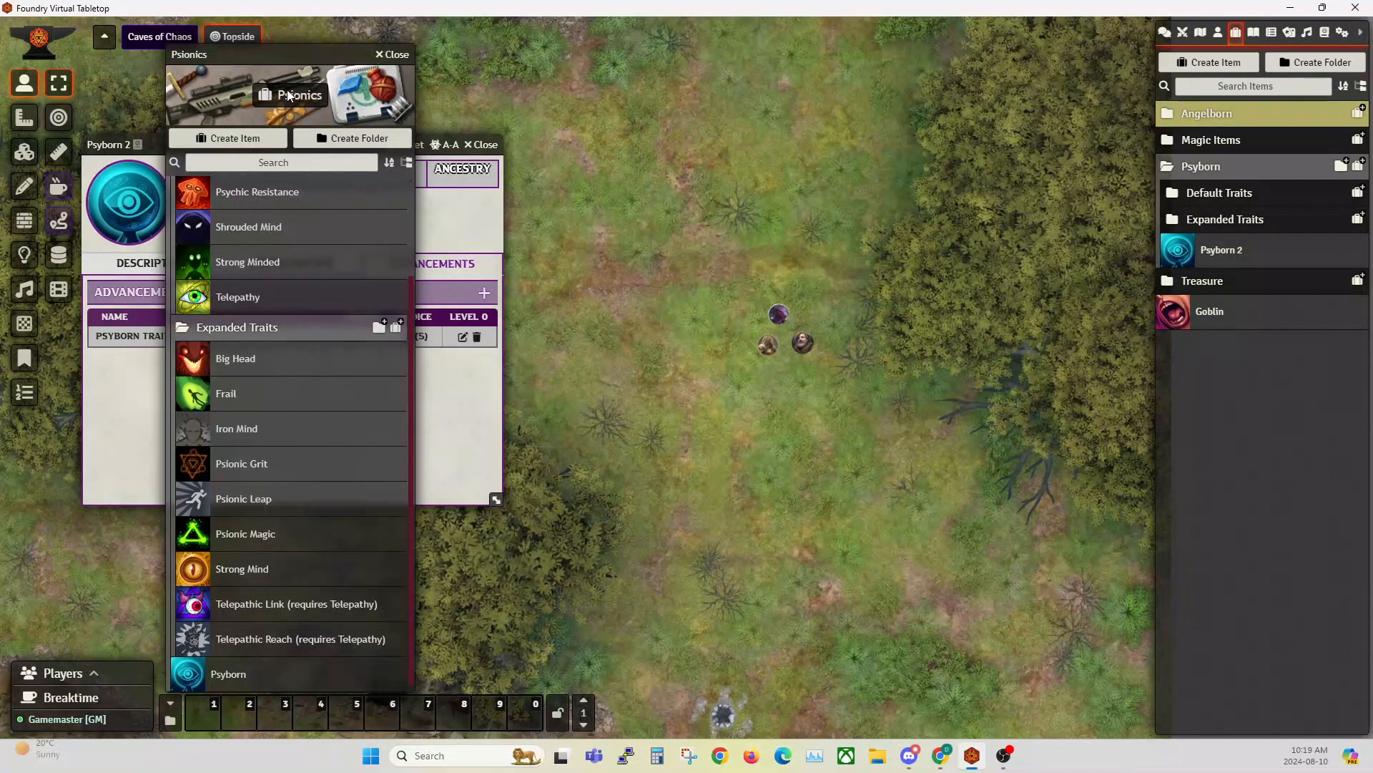
drag(269, 55, 952, 38)
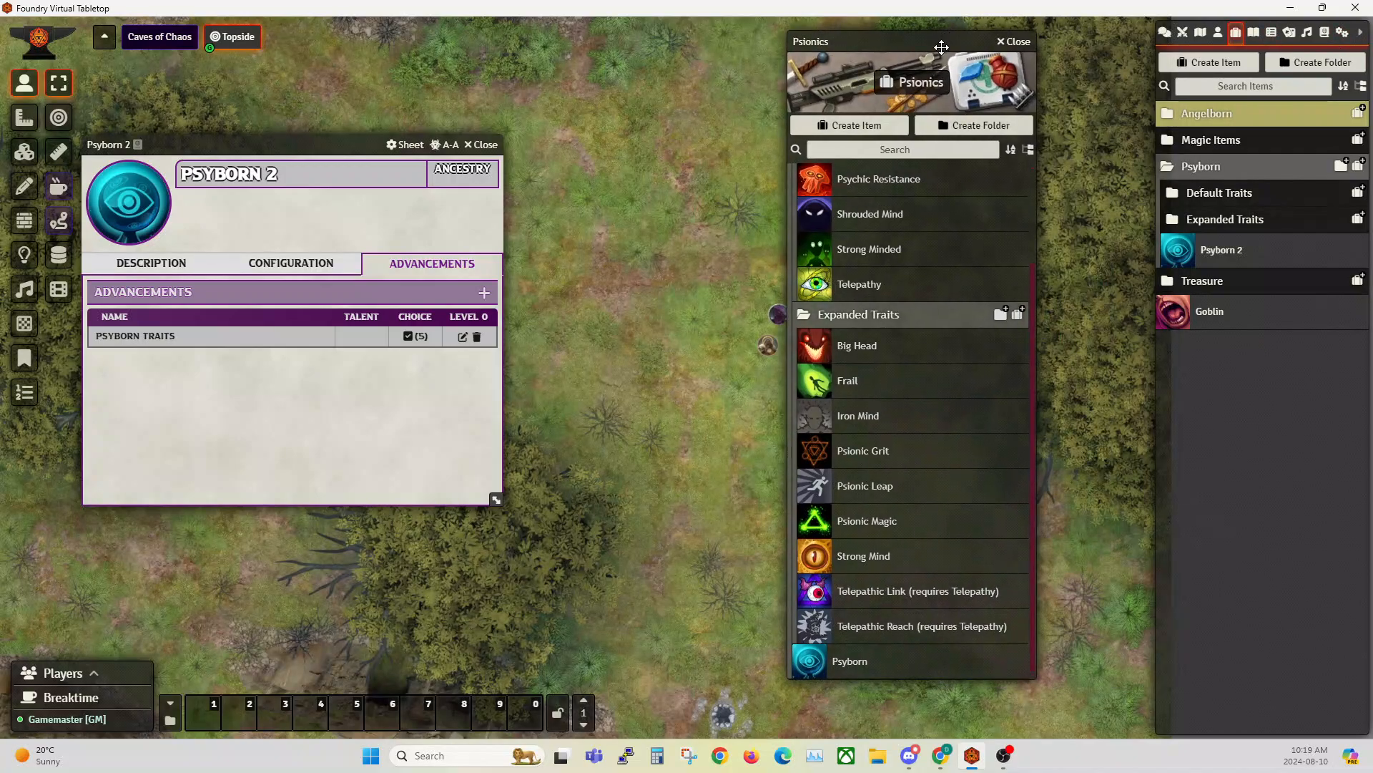
- Close the open windows, reopen the Psionics compendium with its Psyborn folder expanded, and copy the world's Psyborn 2 ancestry into it
click(1017, 42)
click(482, 145)
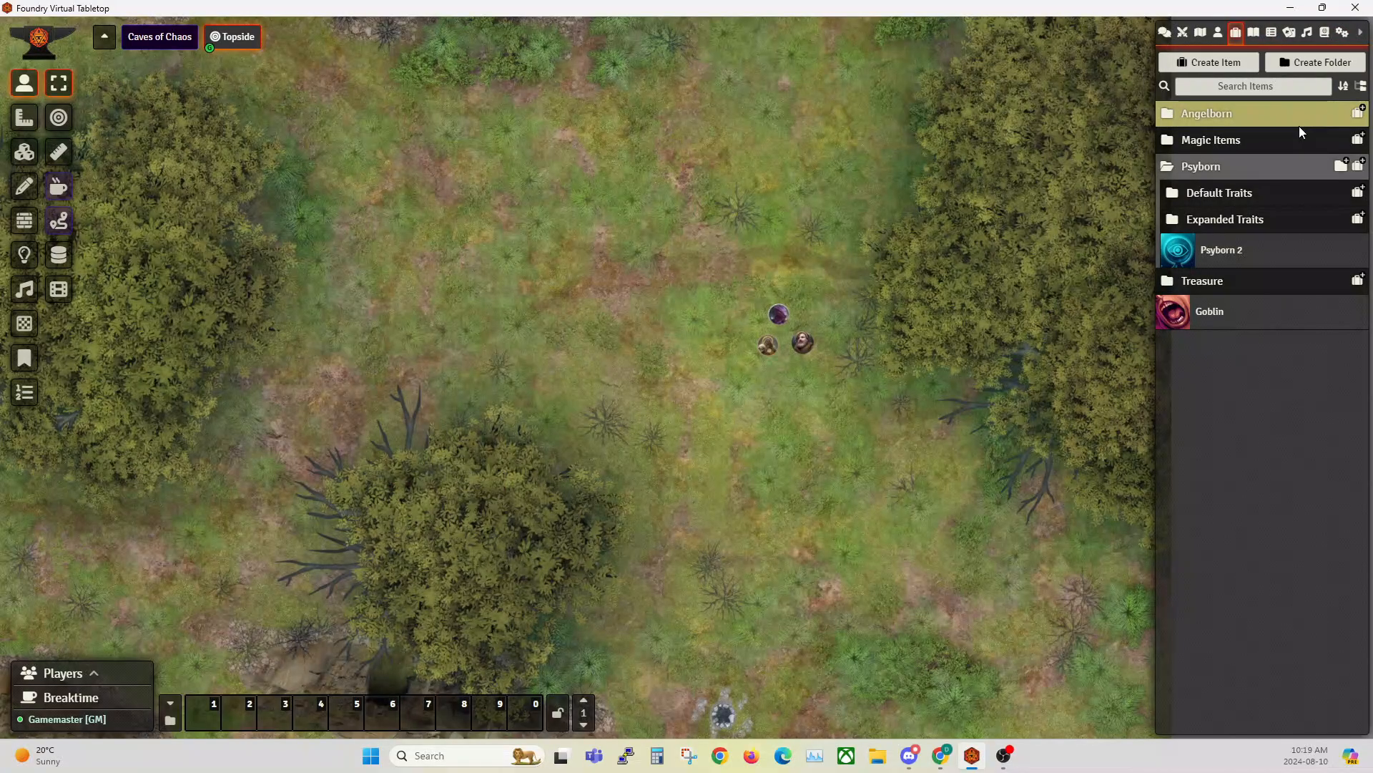
click(1326, 33)
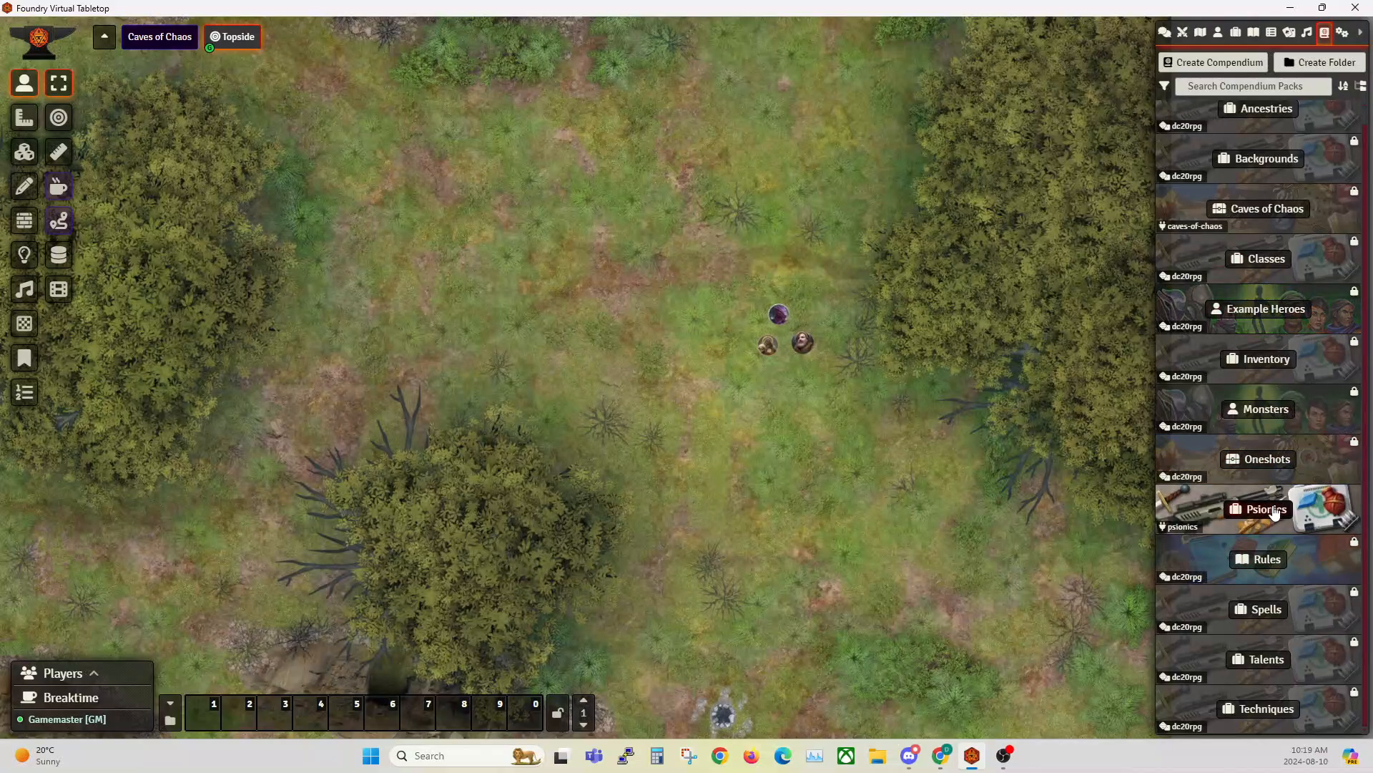
scroll(1266, 574, up, 1)
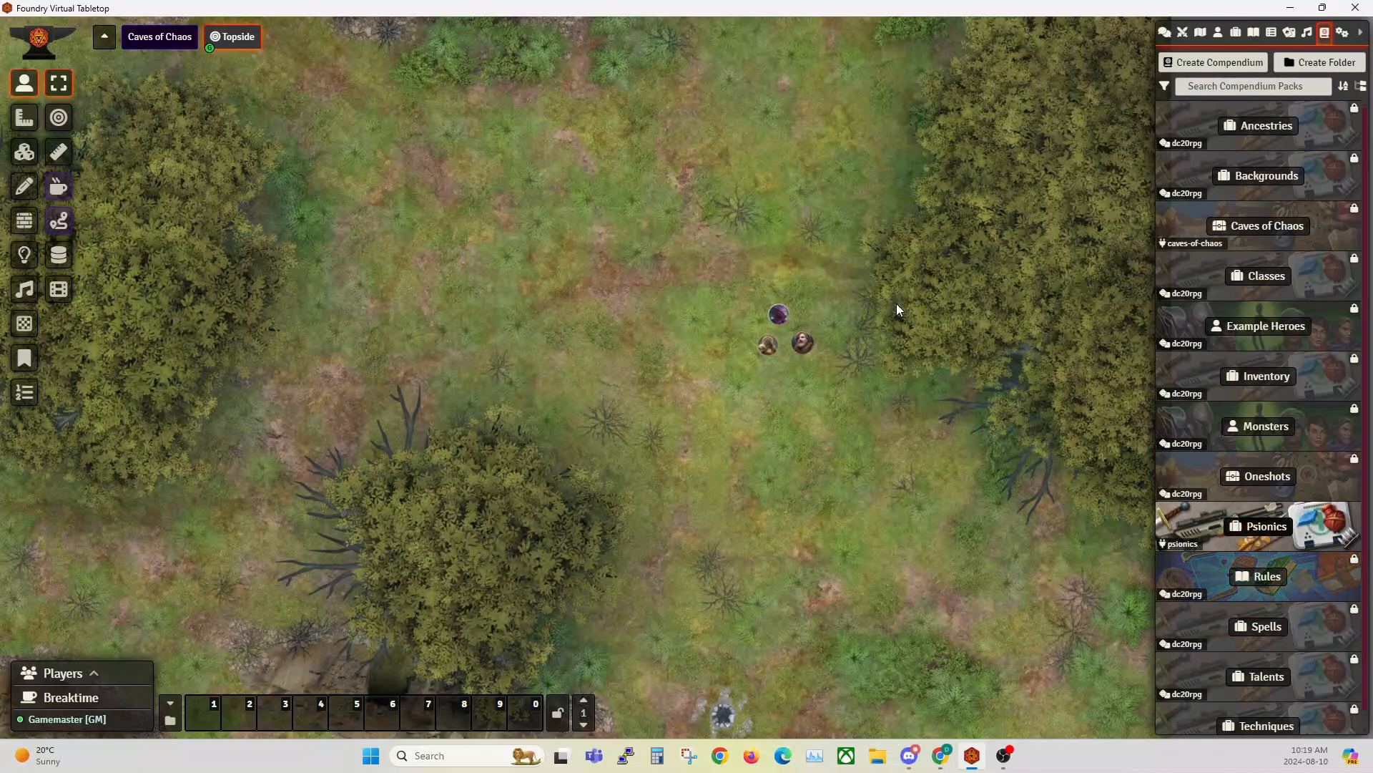
click(1275, 527)
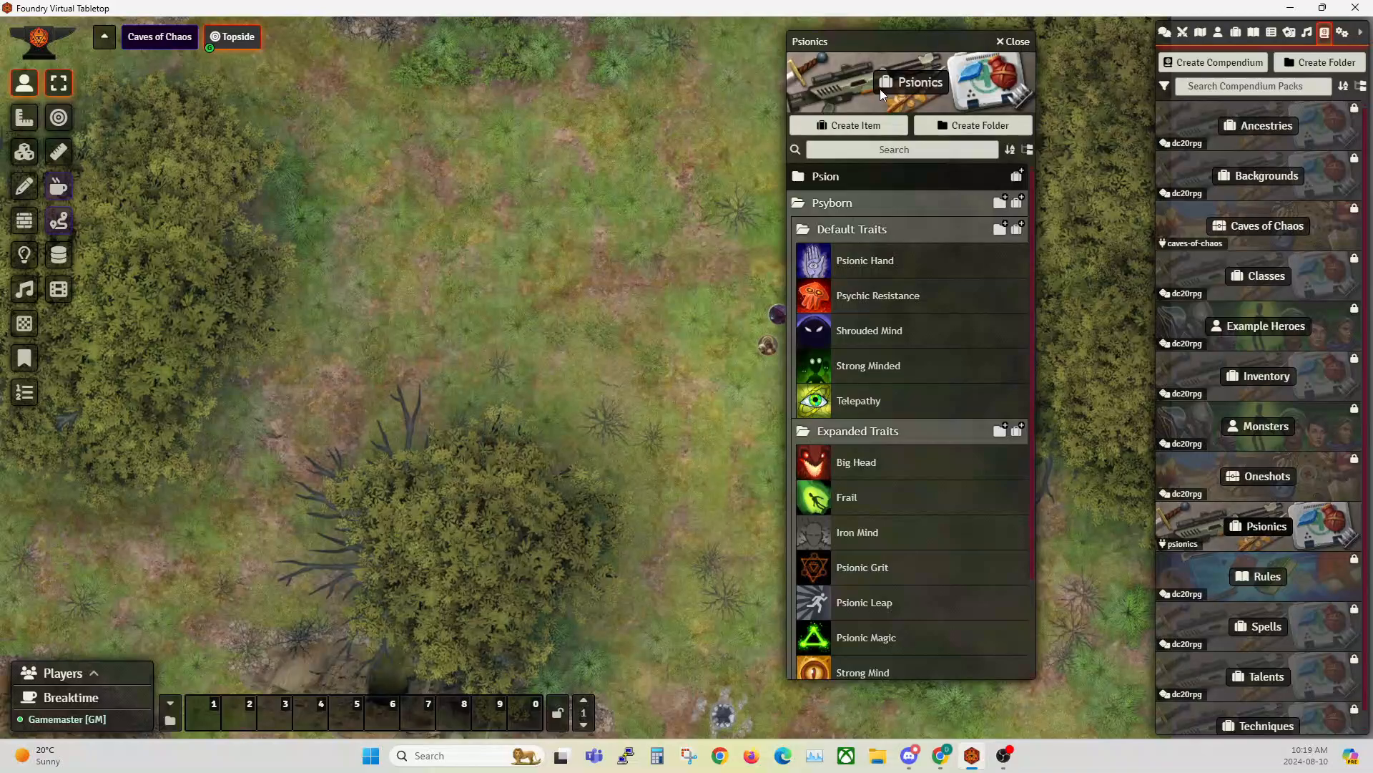
drag(891, 46, 564, 39)
click(505, 199)
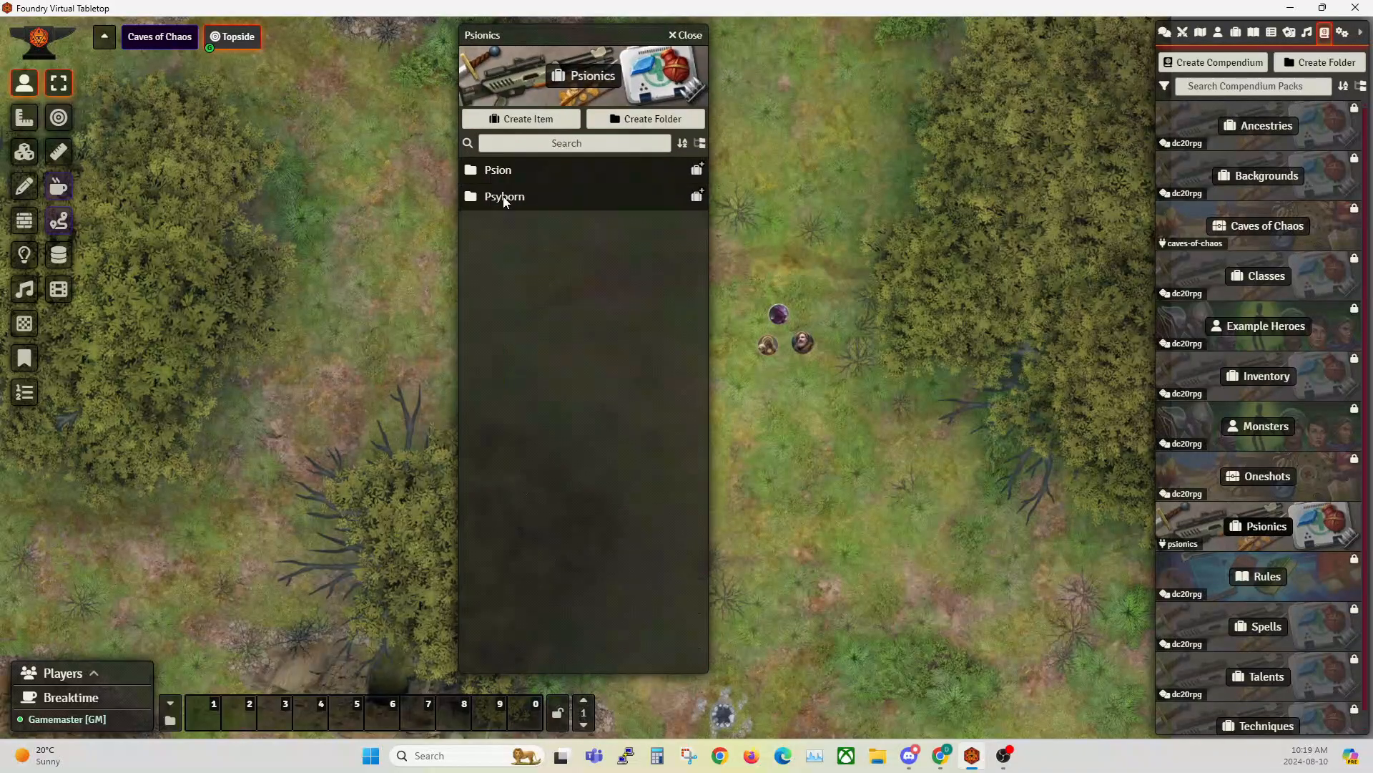
click(504, 196)
click(1236, 32)
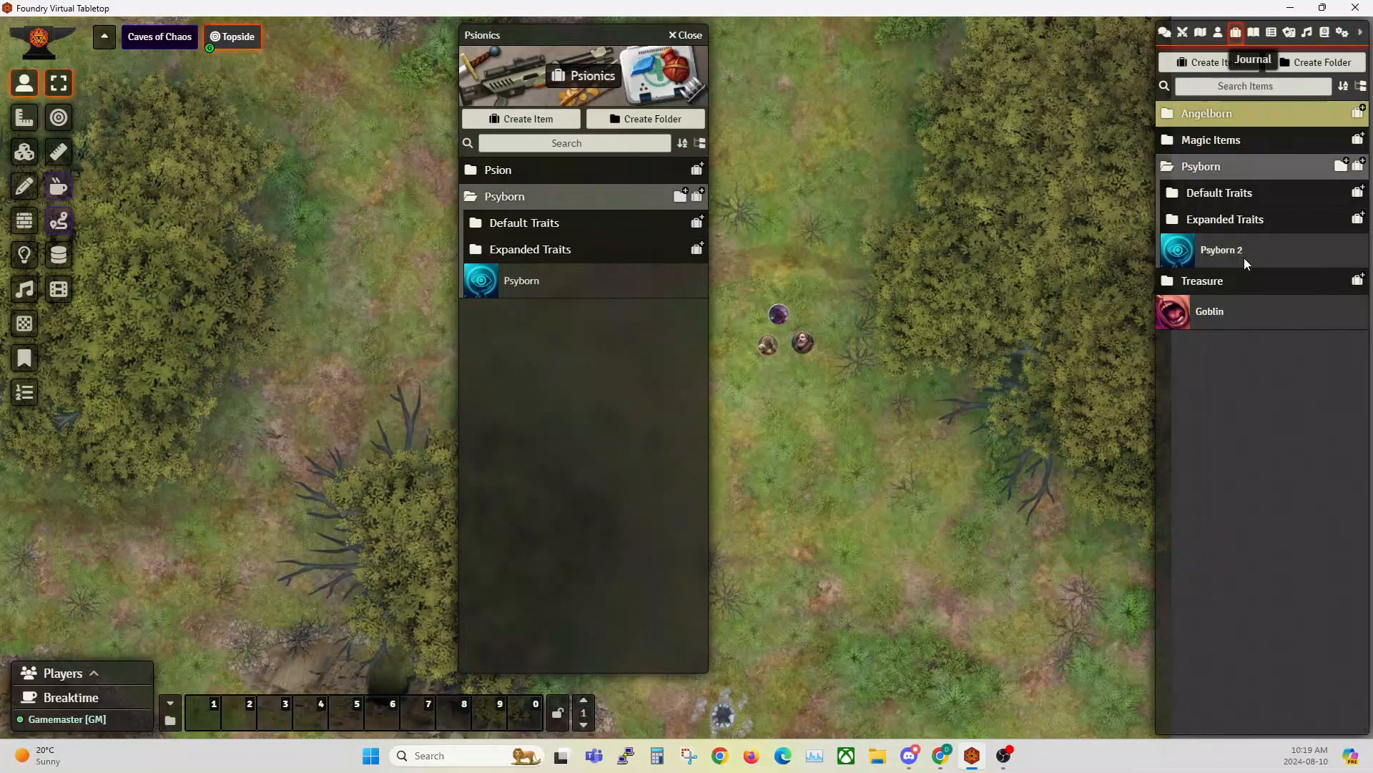
drag(1243, 257, 599, 409)
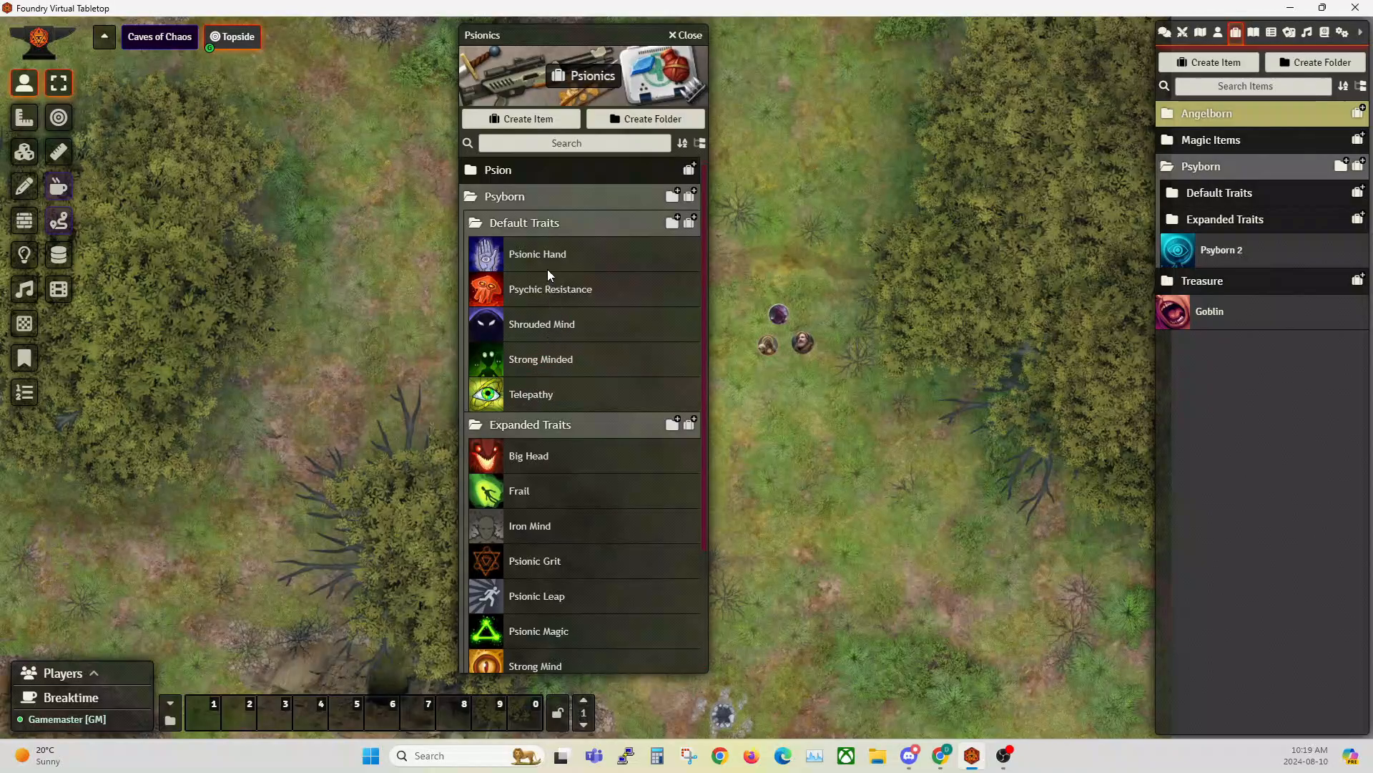
- Collapse the compendium's Default Traits and Expanded Traits folders and file the copied Psyborn 2 in its Psyborn folder
scroll(608, 486, down, 2)
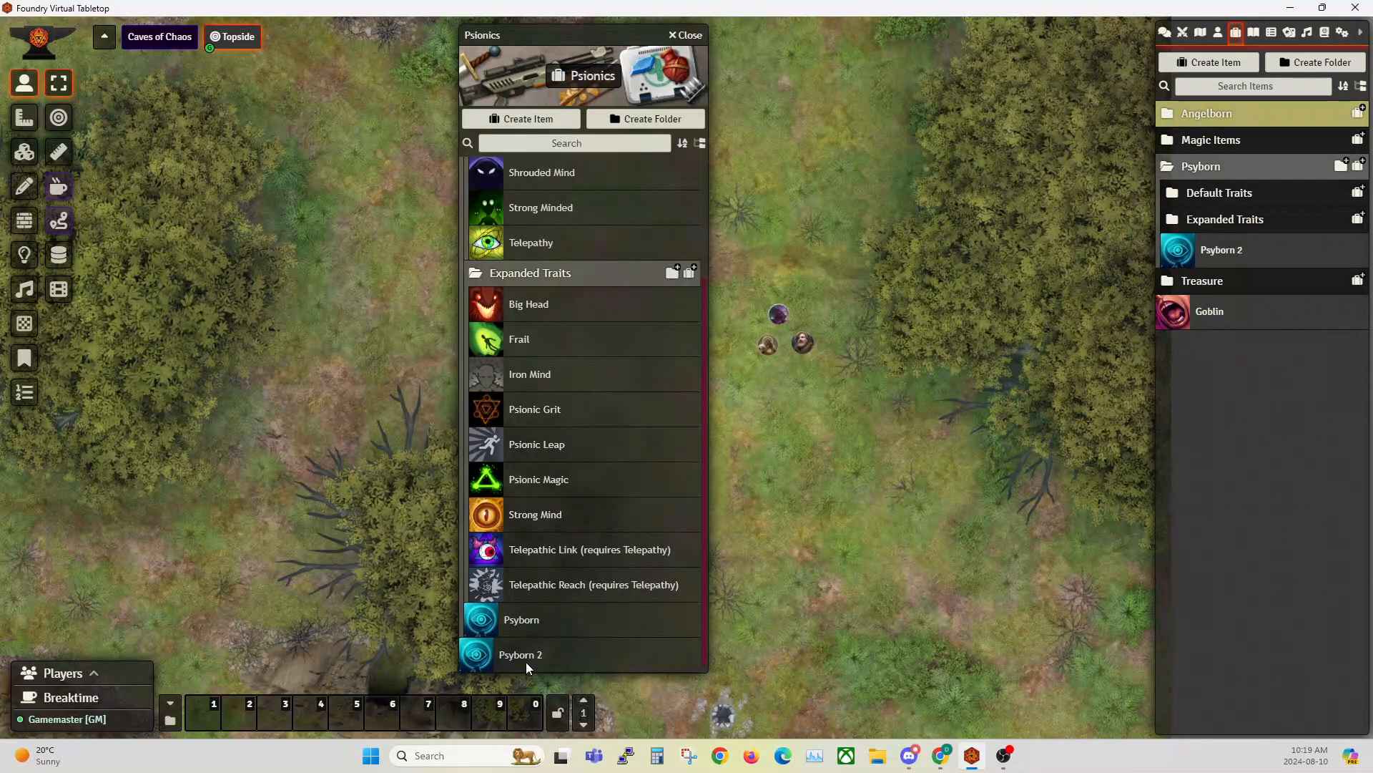
scroll(526, 644, up, 3)
scroll(522, 633, down, 3)
click(529, 272)
click(522, 223)
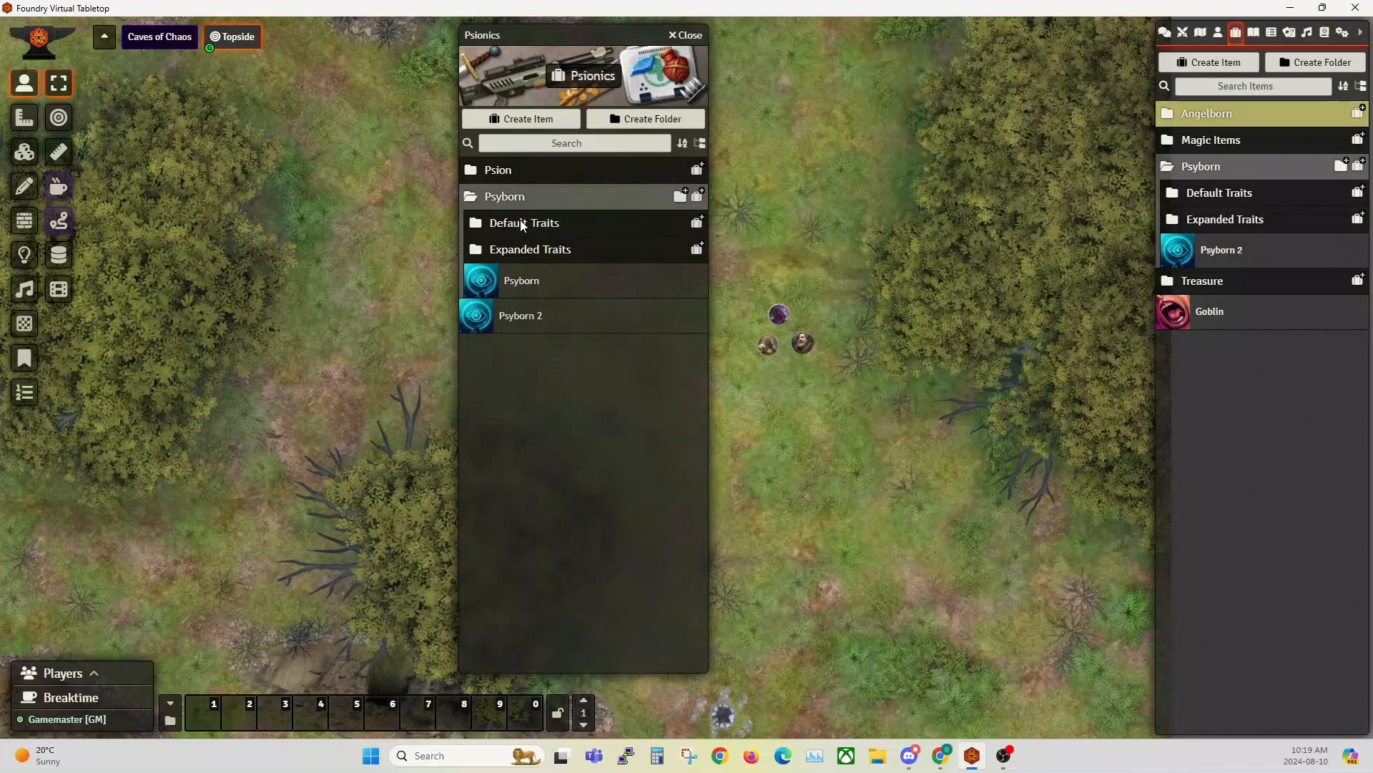
drag(507, 319, 530, 202)
- Open the Prof X character sheet and remove its existing Psyborn 2 ancestry
click(1218, 32)
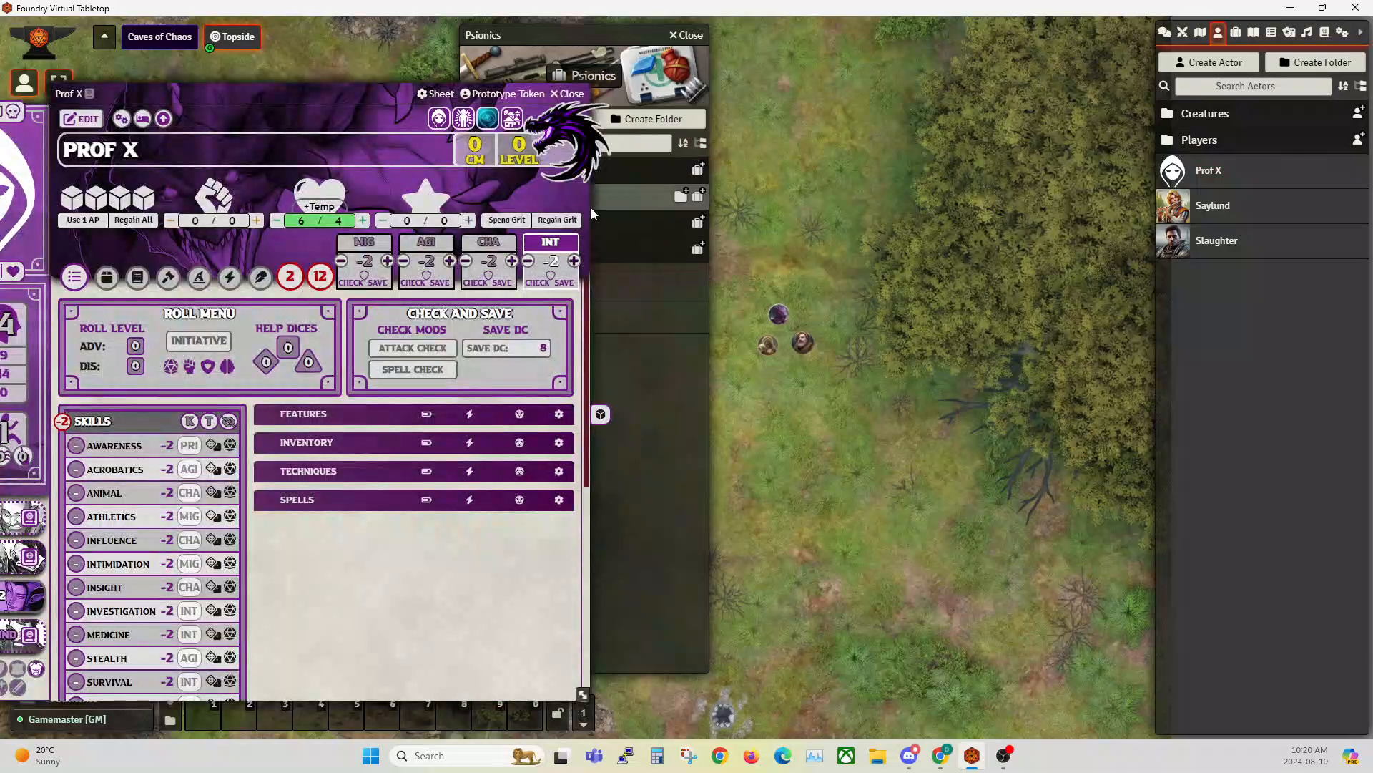
drag(208, 89, 470, 76)
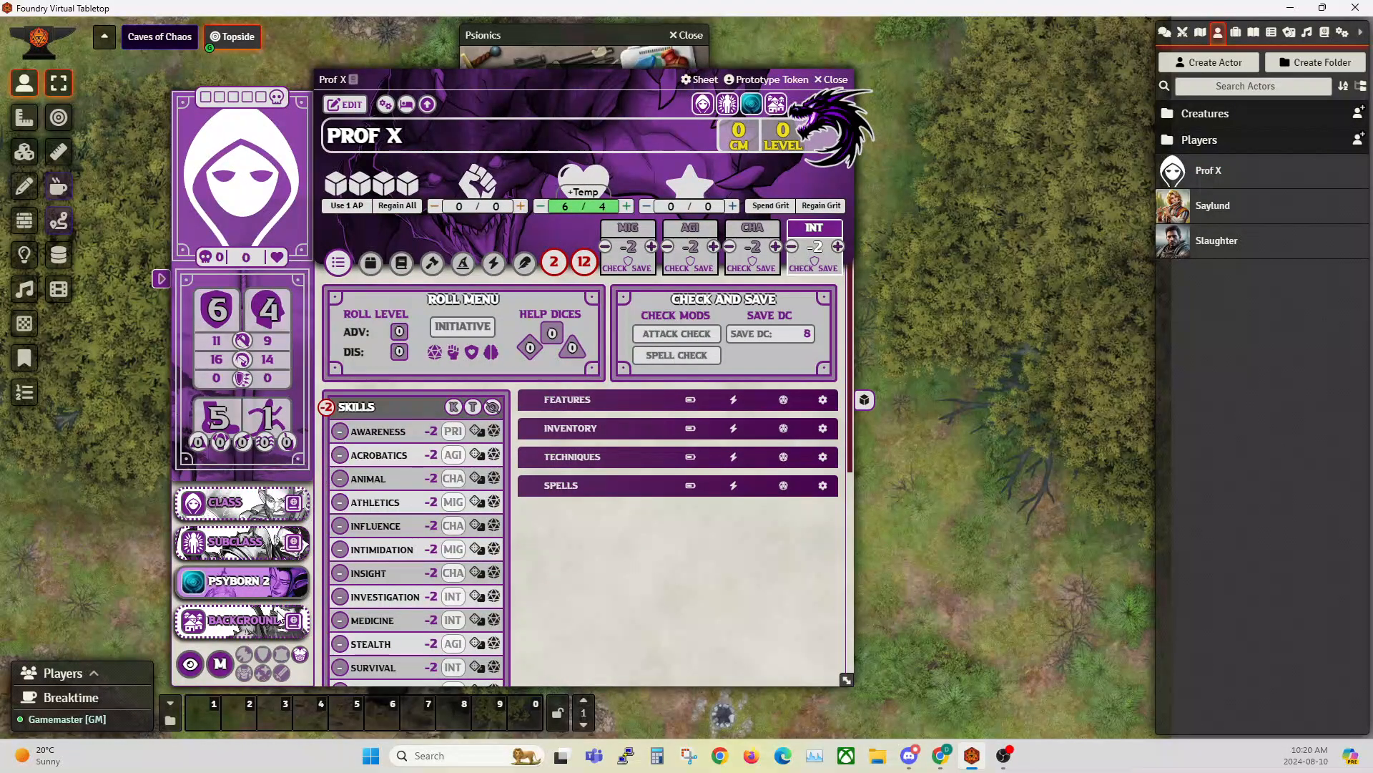
click(354, 104)
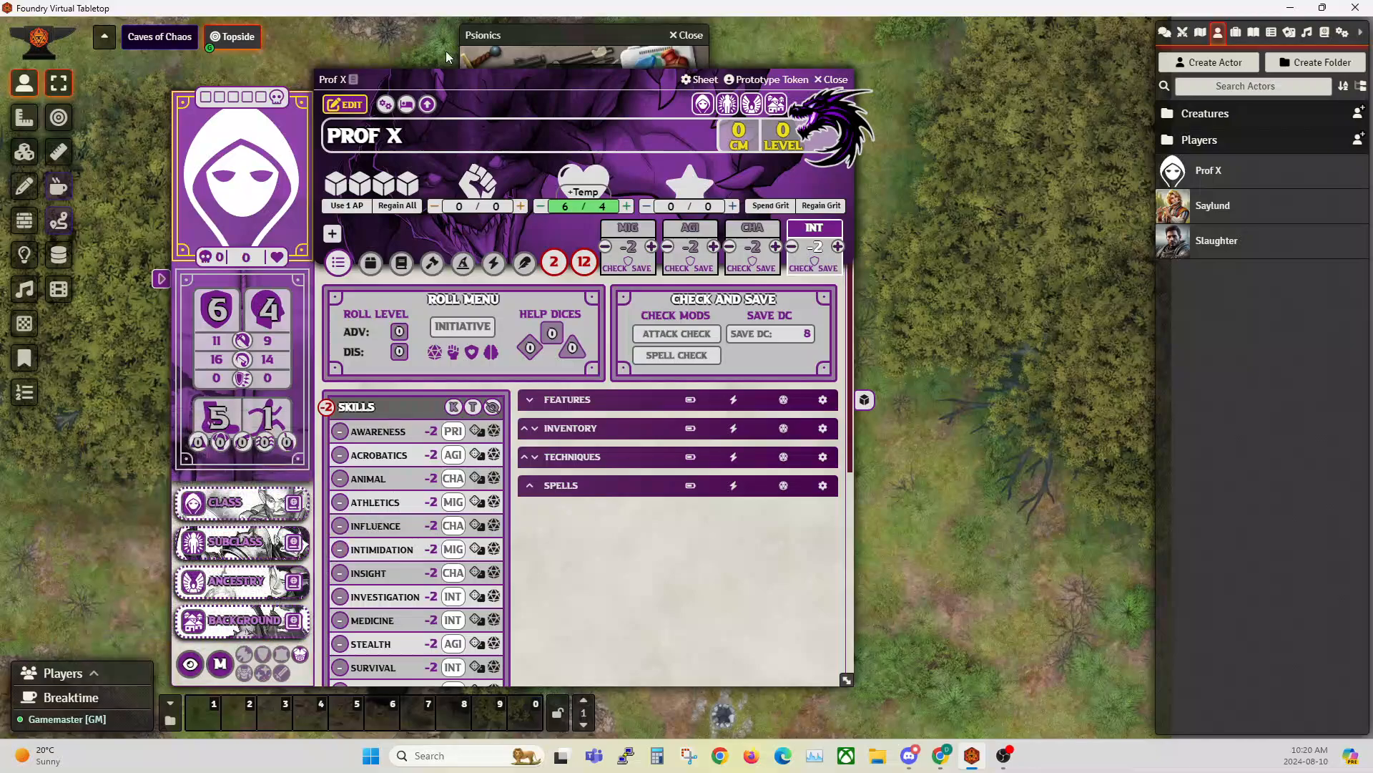
click(350, 105)
- Assign the Psionics compendium's Psyborn 2 ancestry to Prof X, apply its default trait advancements, finish, and close the sheet
drag(492, 76, 373, 70)
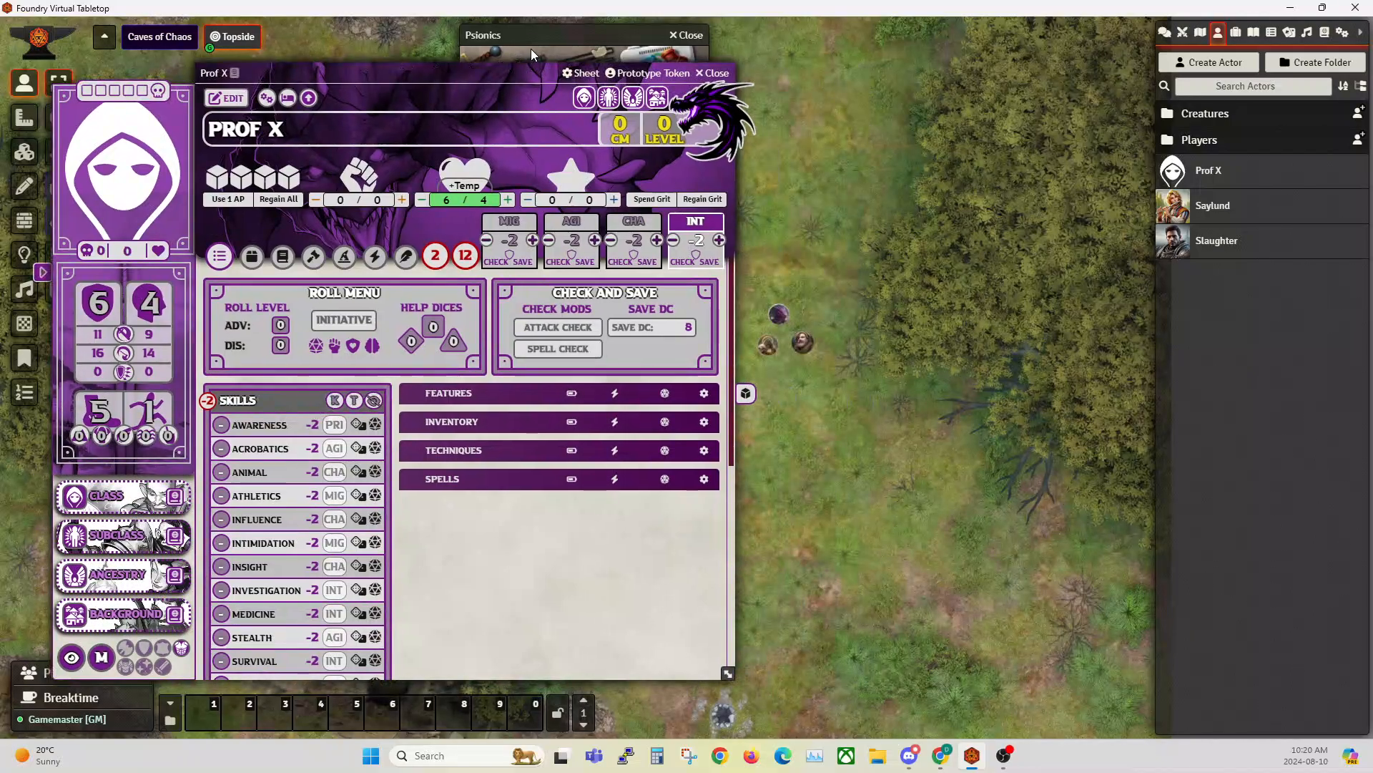
drag(515, 35, 919, 66)
drag(937, 356, 122, 574)
scroll(774, 422, down, 3)
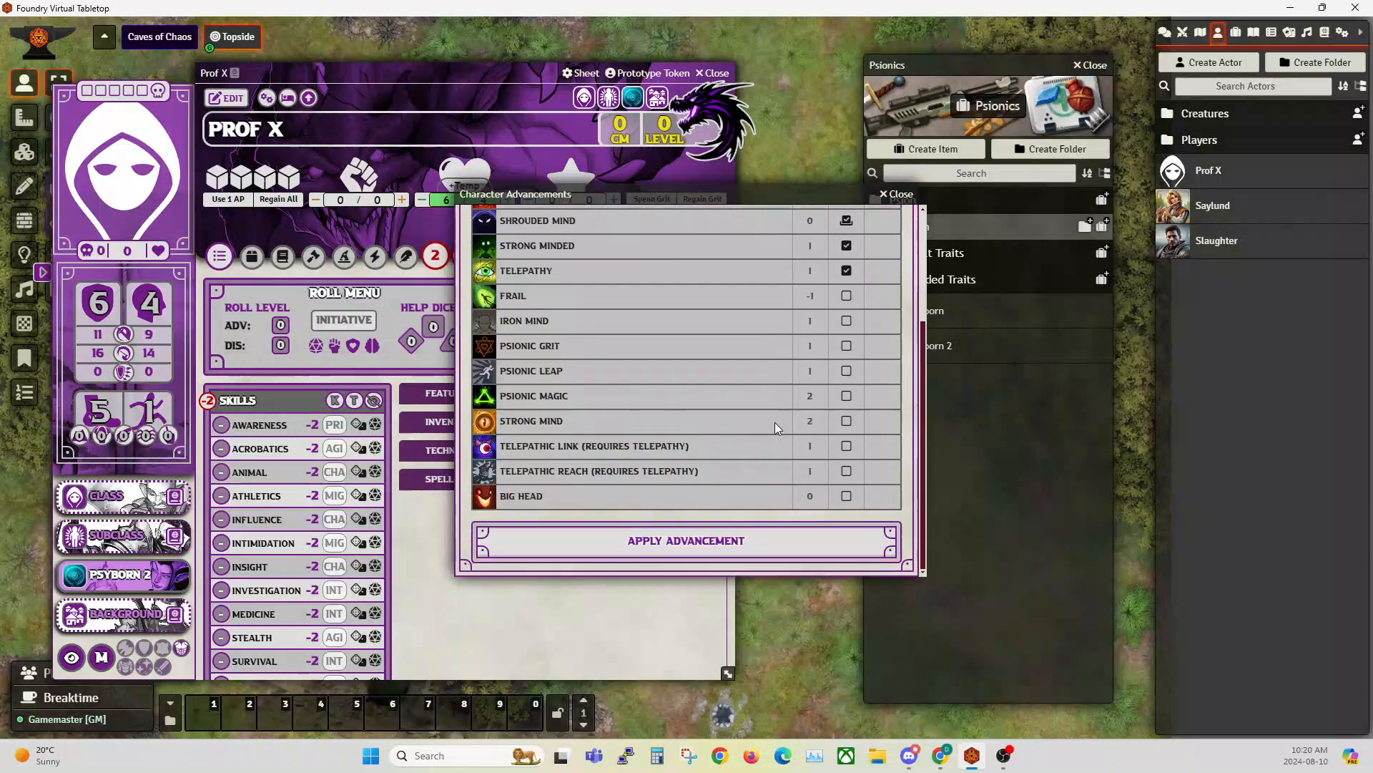
click(724, 550)
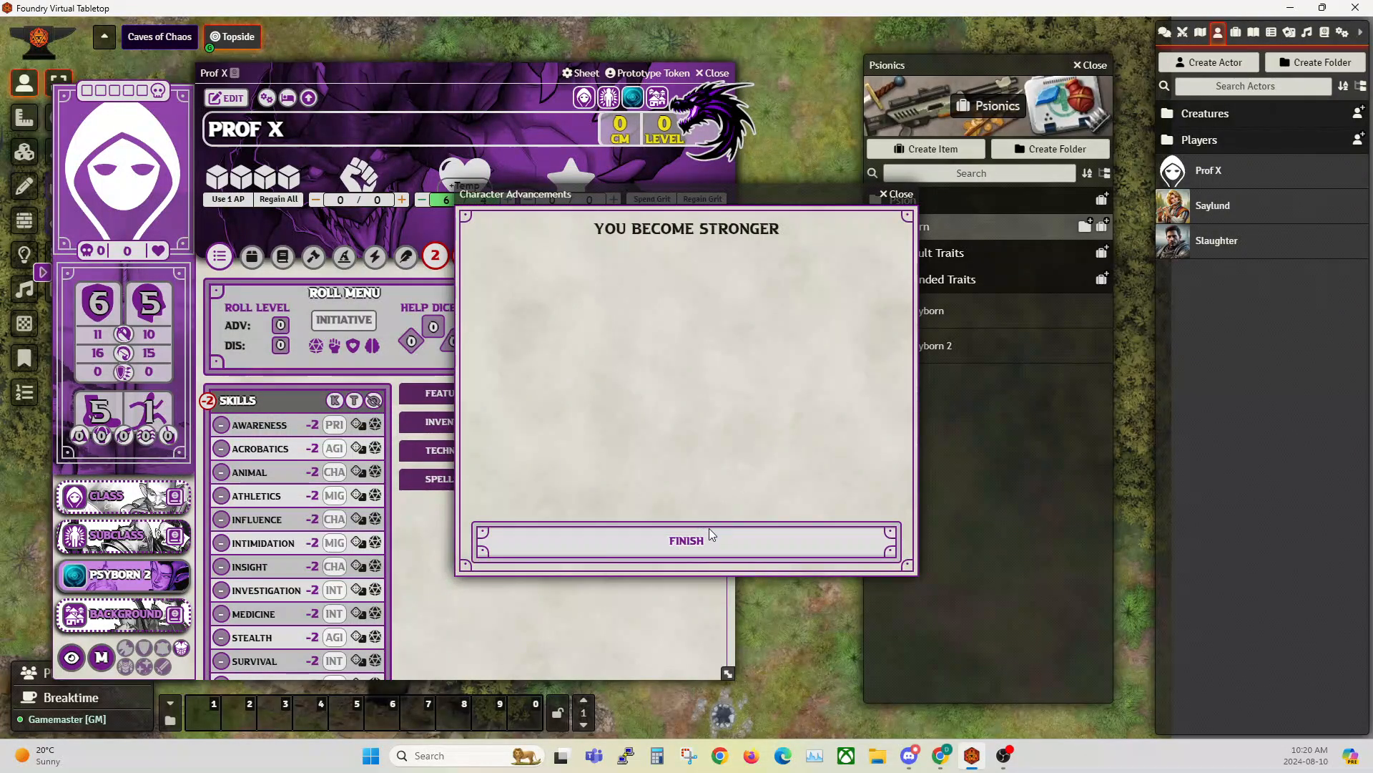
click(699, 540)
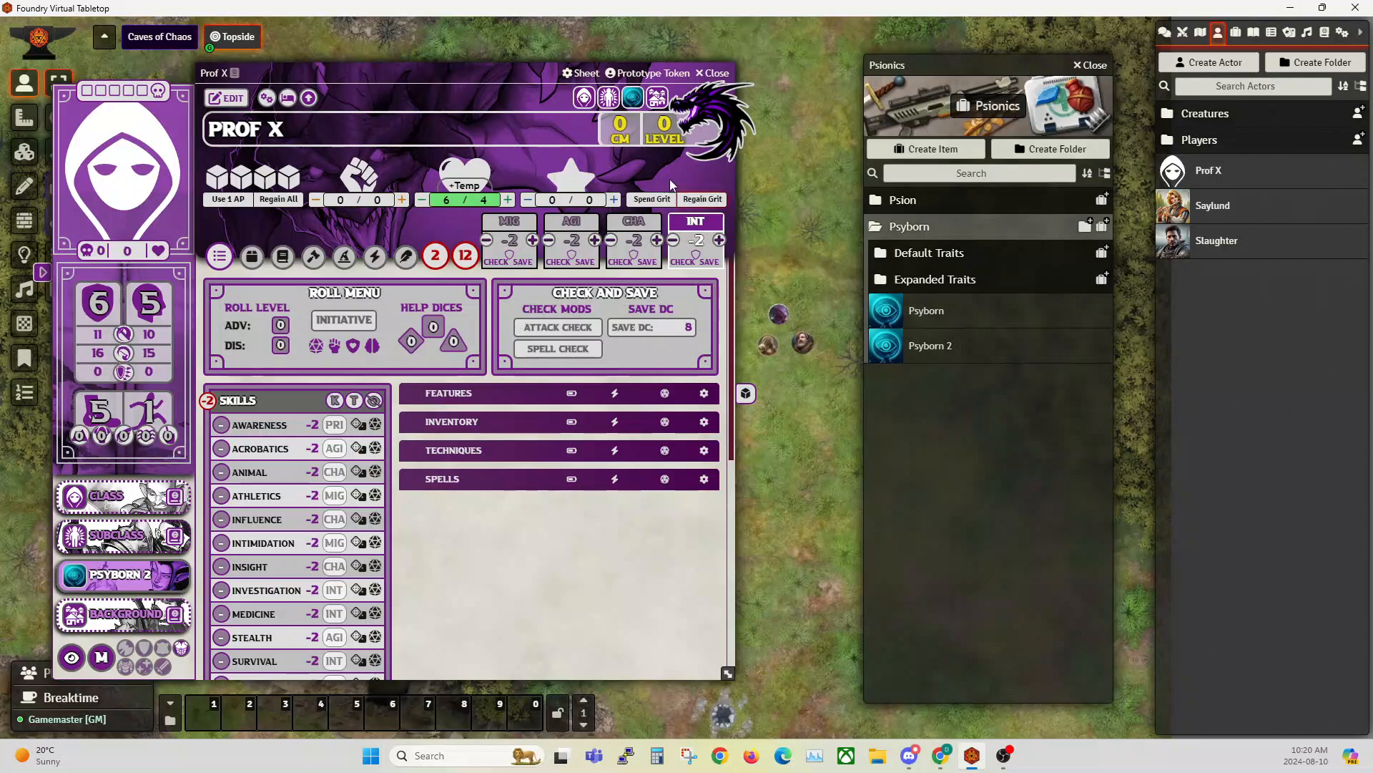
click(712, 73)
- Review the trait links in the compendium Psyborn 2's description, and close the ancestry and the compendium
click(944, 349)
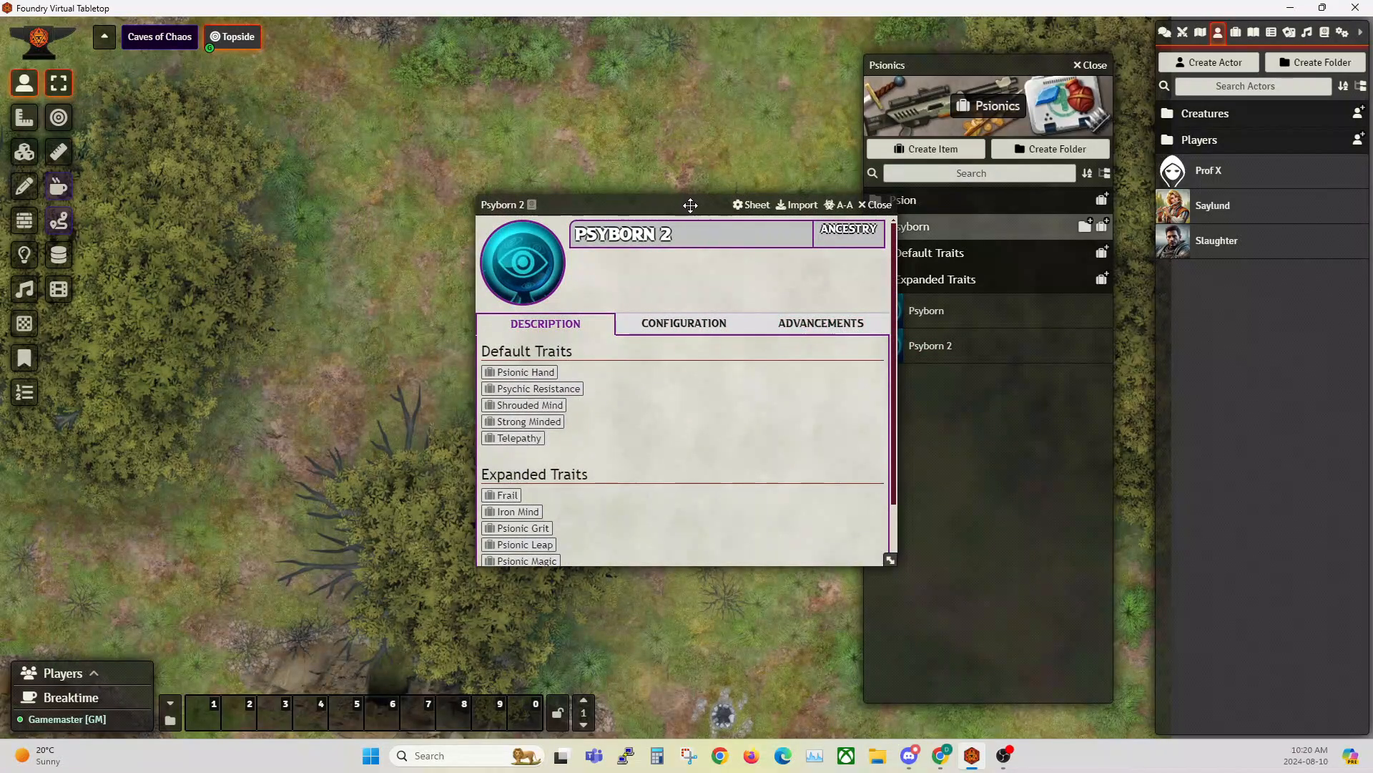
drag(644, 204, 351, 149)
scroll(232, 378, down, 2)
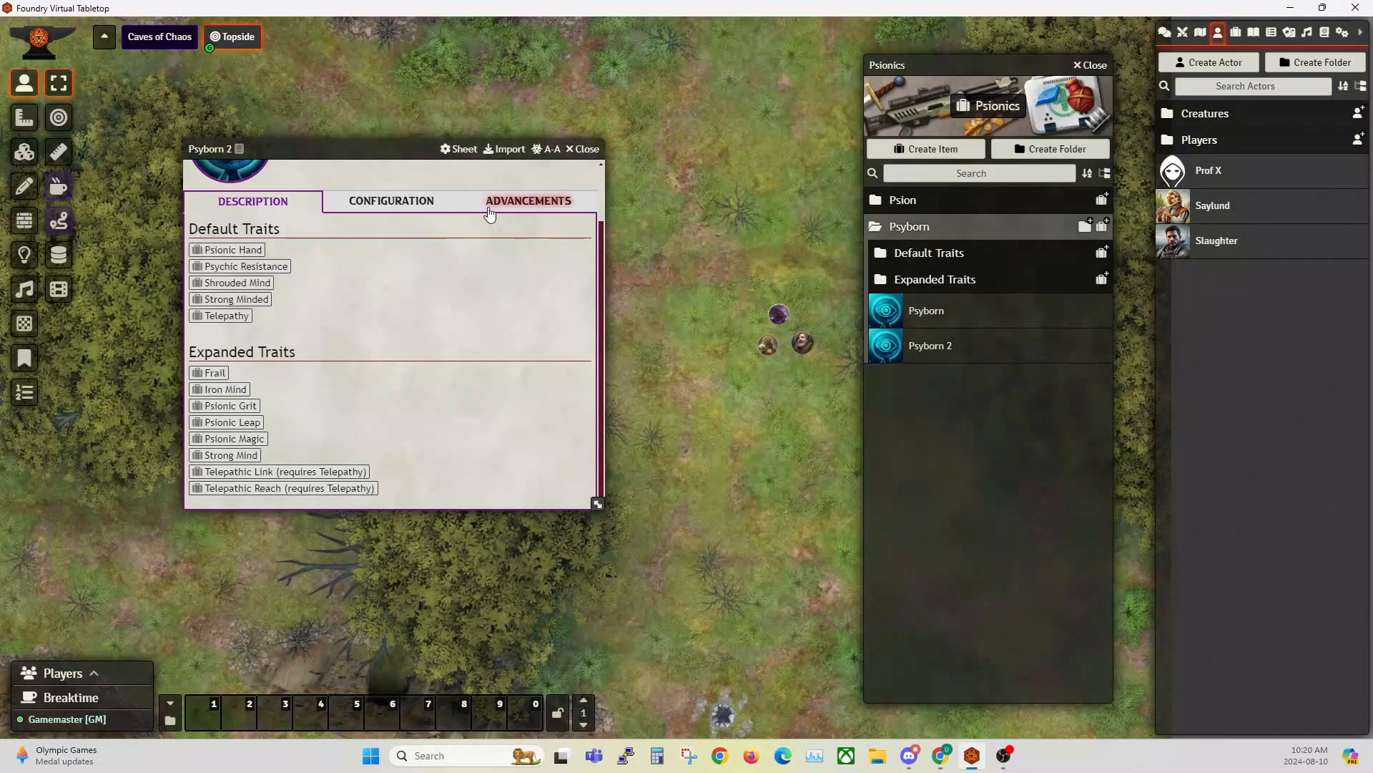
click(585, 149)
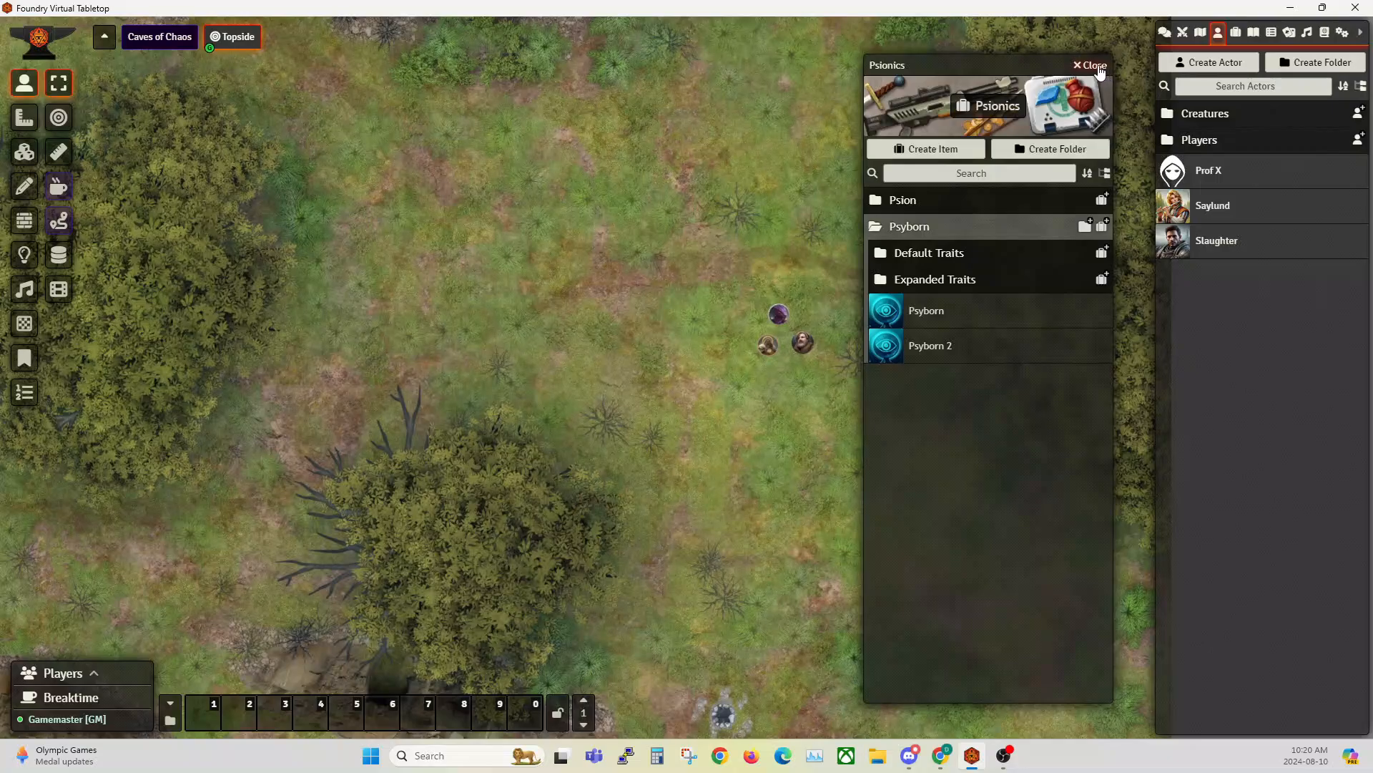
click(1091, 65)
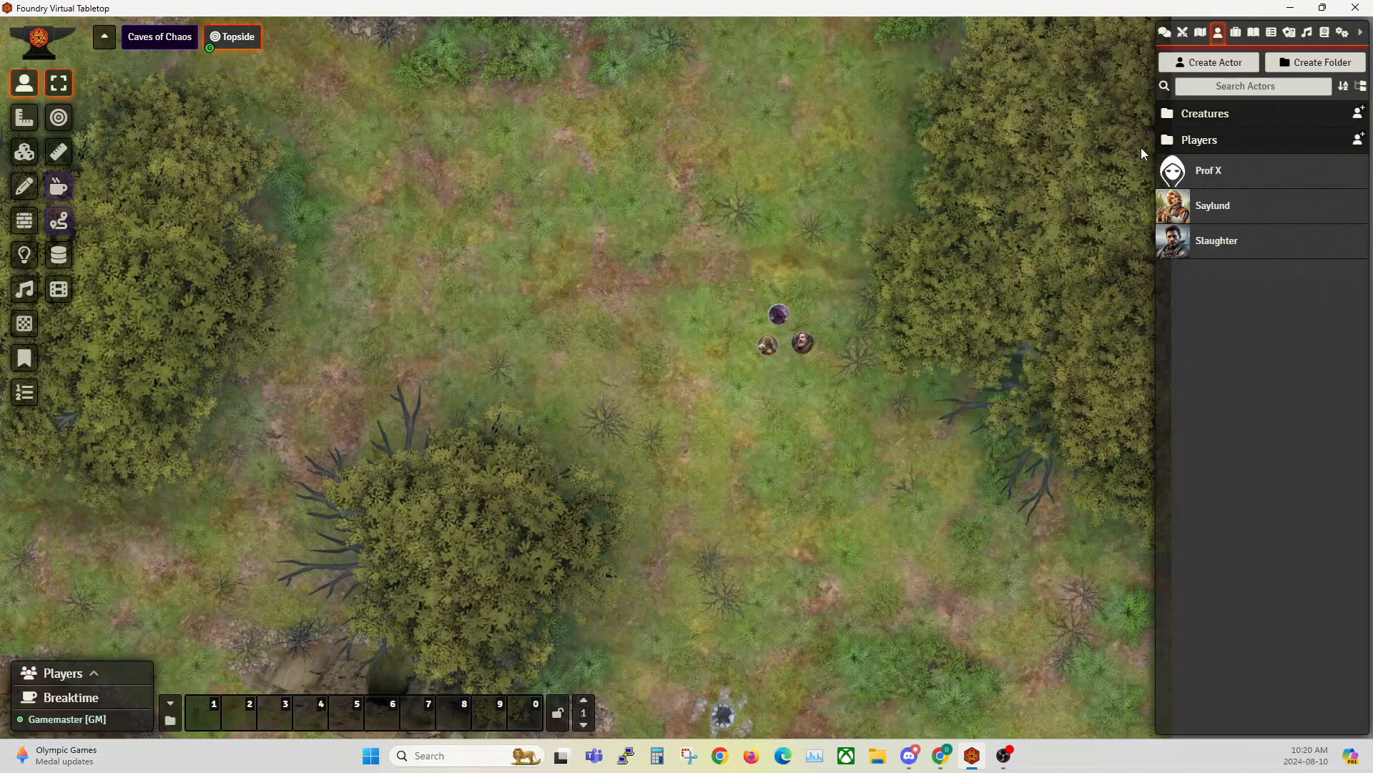
- Reopen the Psionics compendium and permanently delete Psyborn 2 from its Psyborn folder
click(1324, 33)
scroll(1264, 484, down, 1)
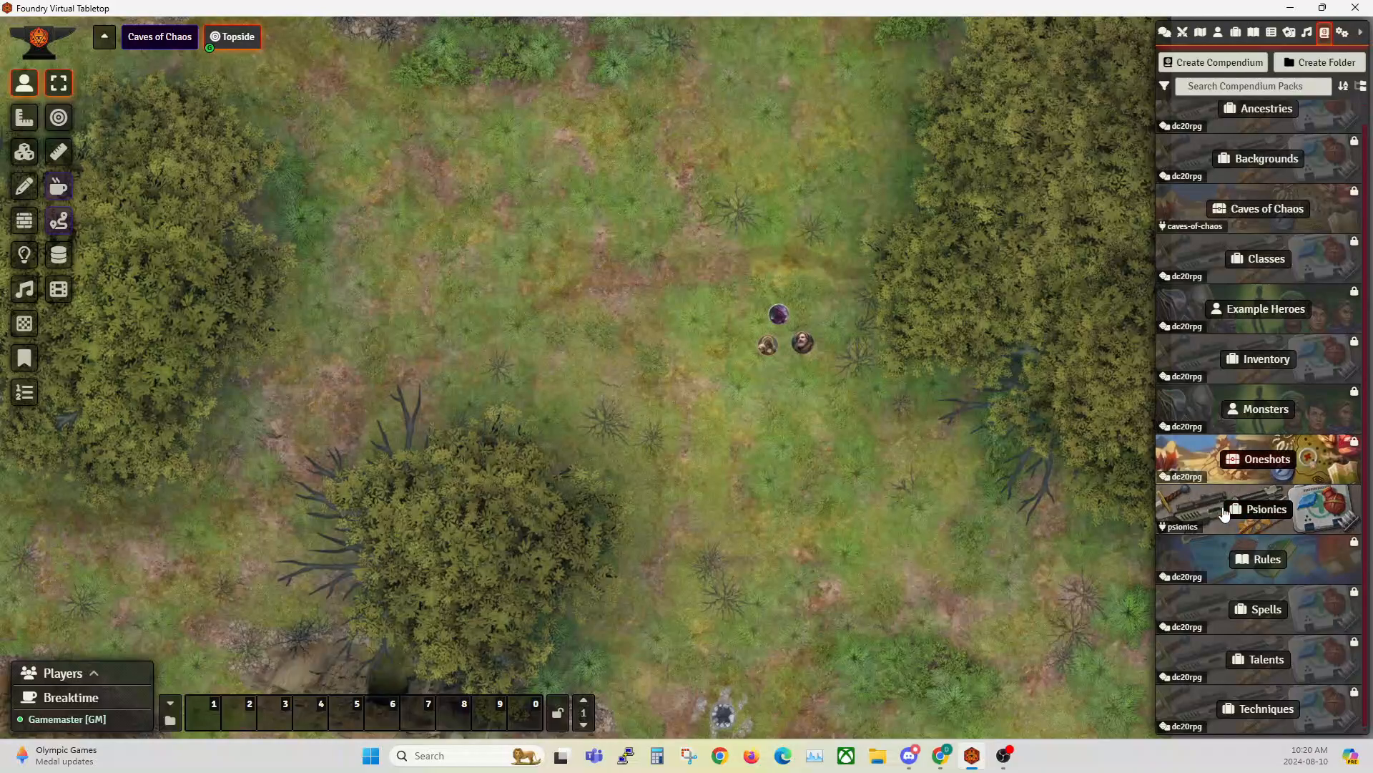
click(1280, 516)
drag(1003, 52, 925, 51)
right_click(858, 335)
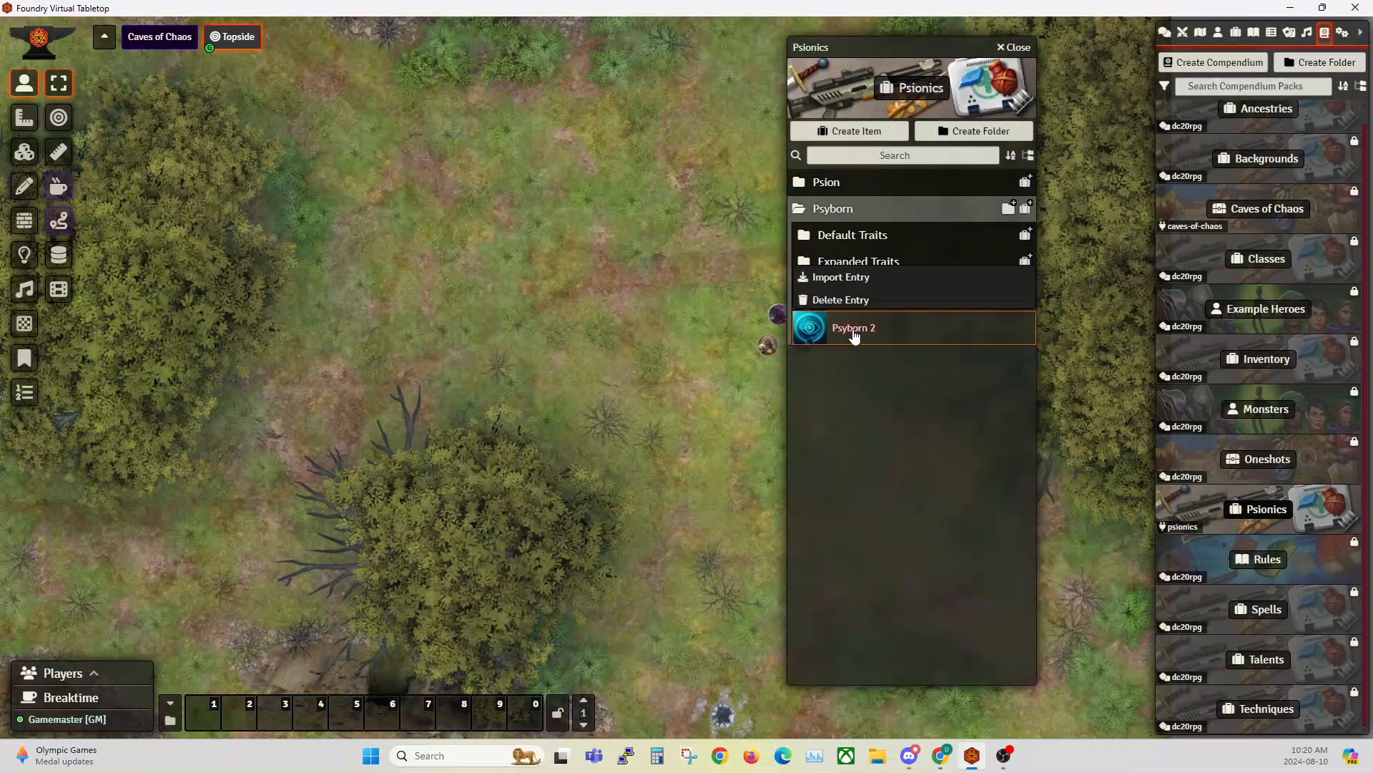
click(825, 299)
click(654, 413)
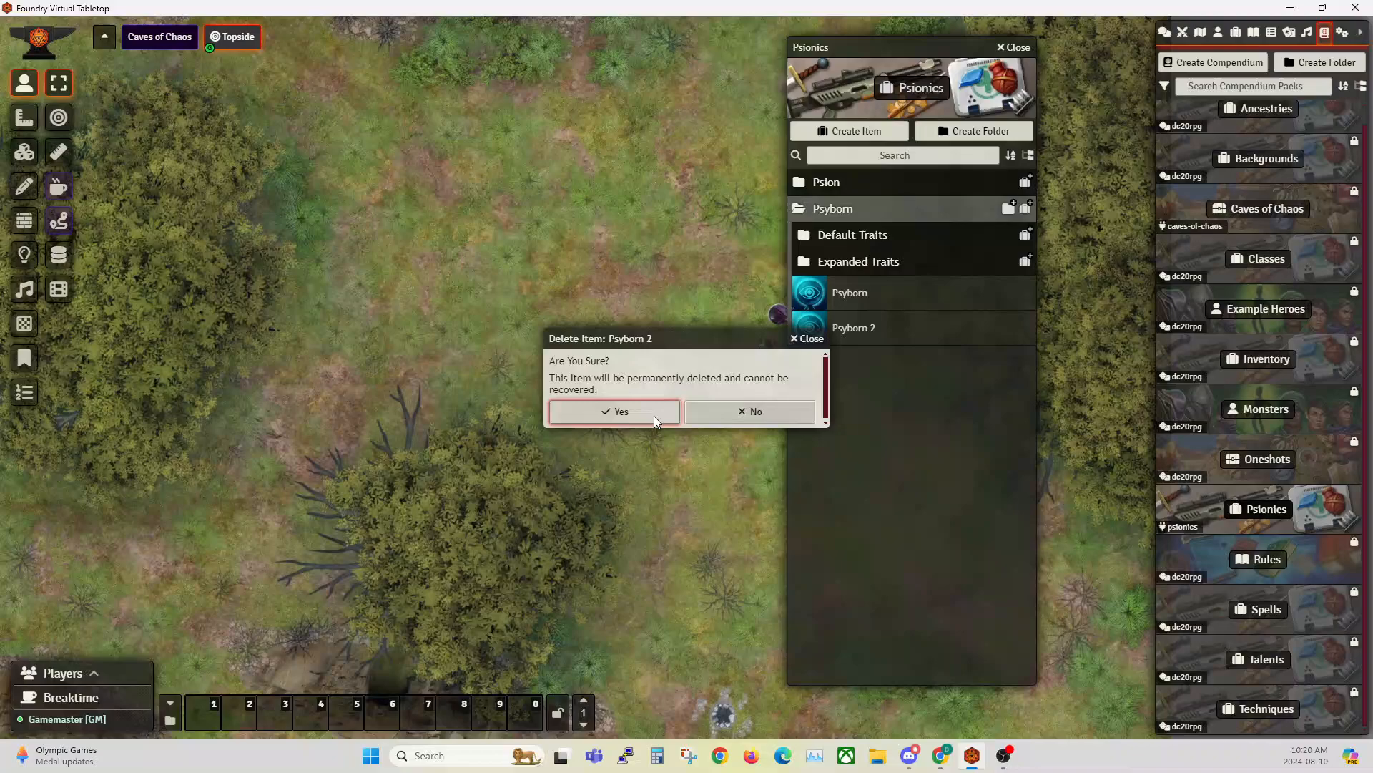
- Delete the Big Head trait from the Expanded Traits folder of the Psionics compendium
click(839, 267)
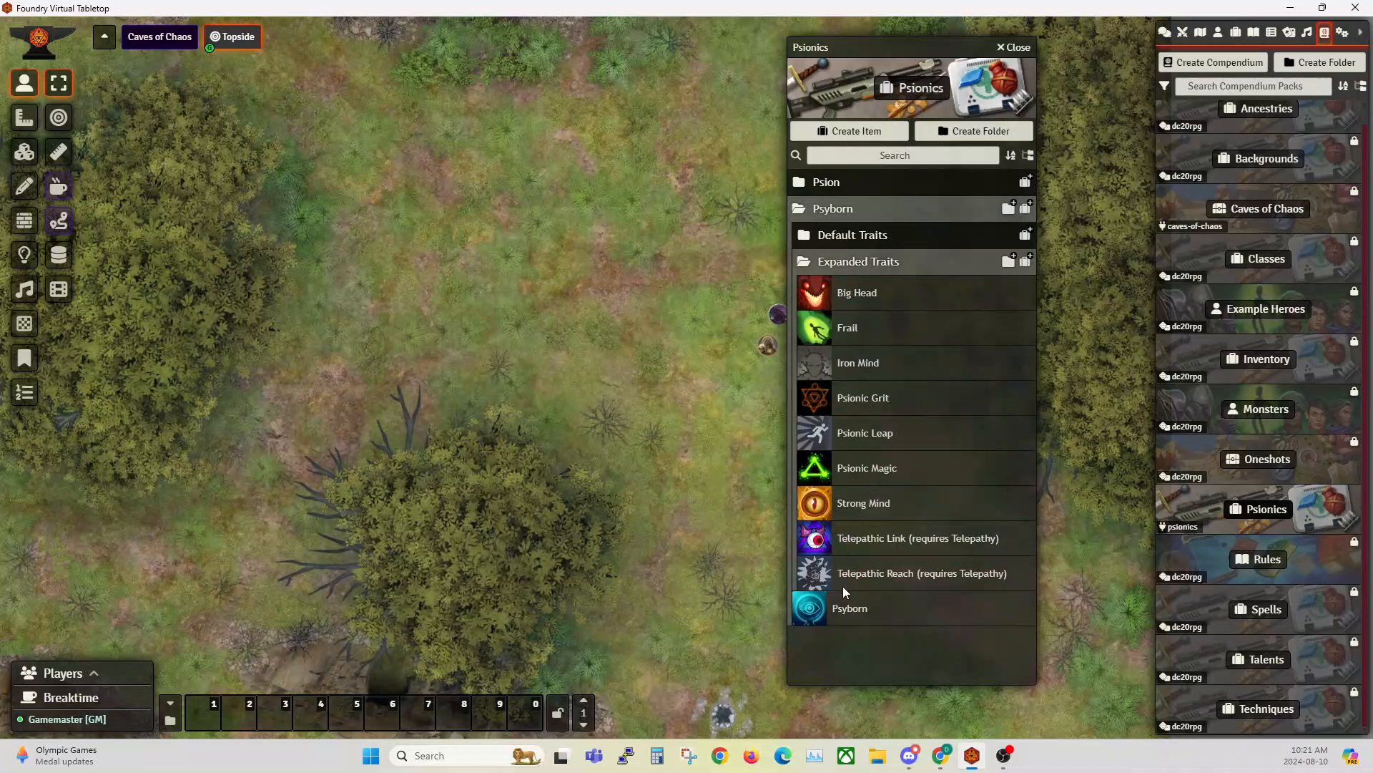
right_click(854, 300)
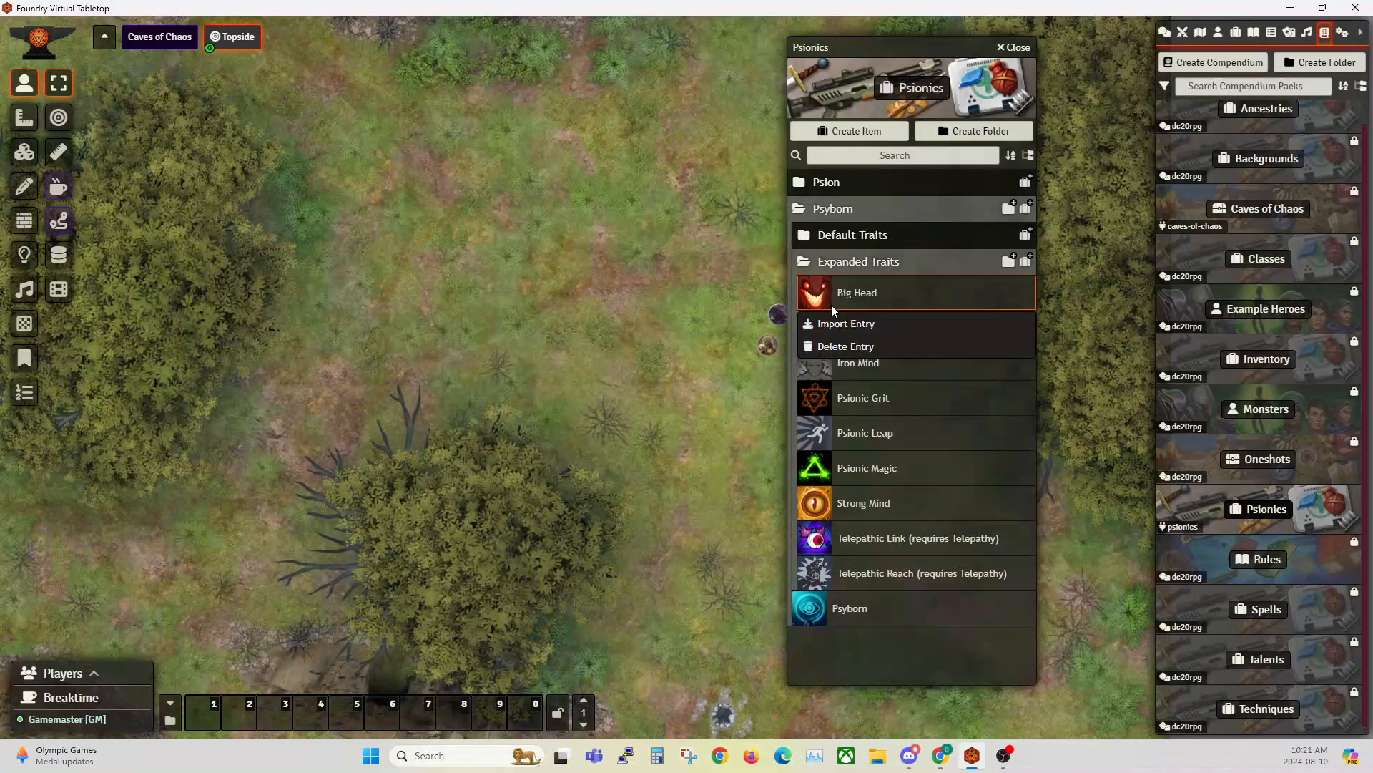
click(835, 348)
click(644, 413)
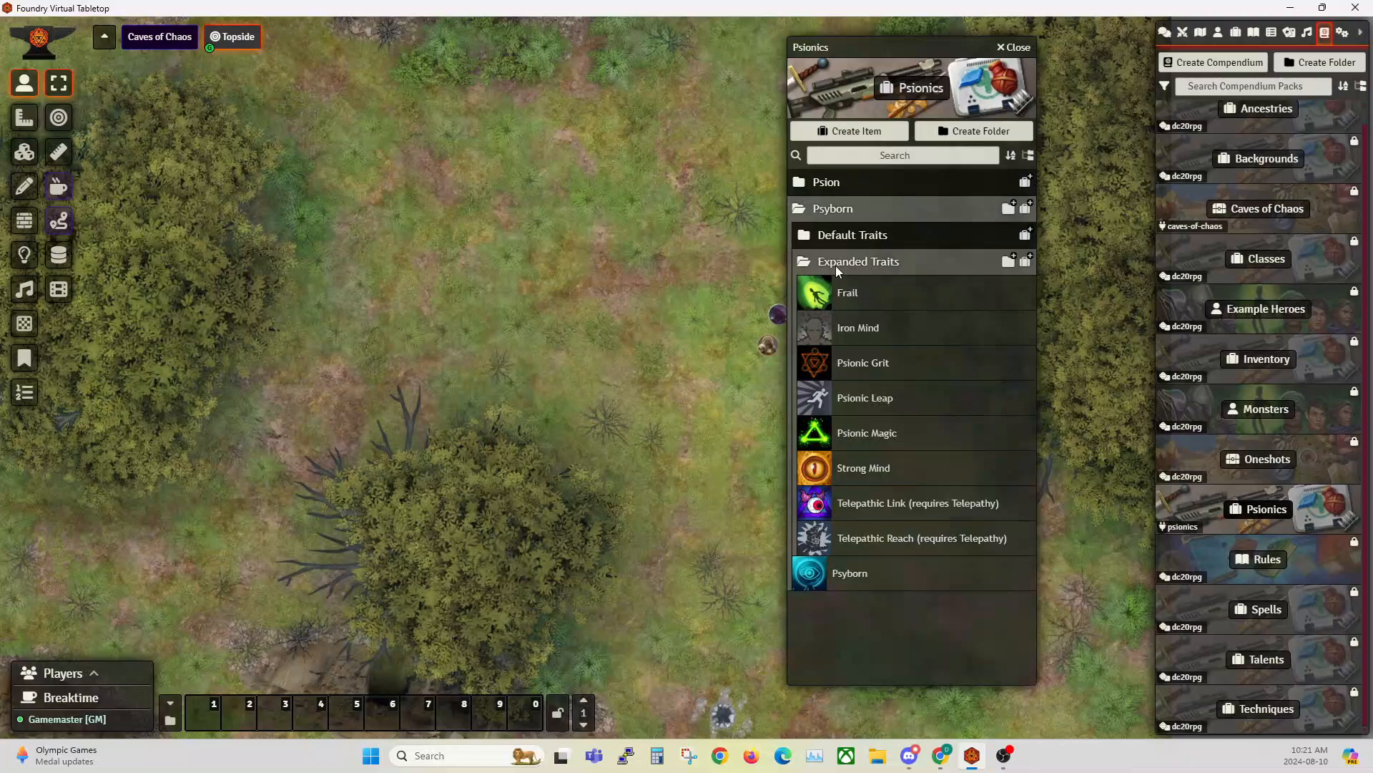
- Collapse the compendium's folders, close it, and lock the Psionics compendium against editing
click(836, 265)
click(824, 210)
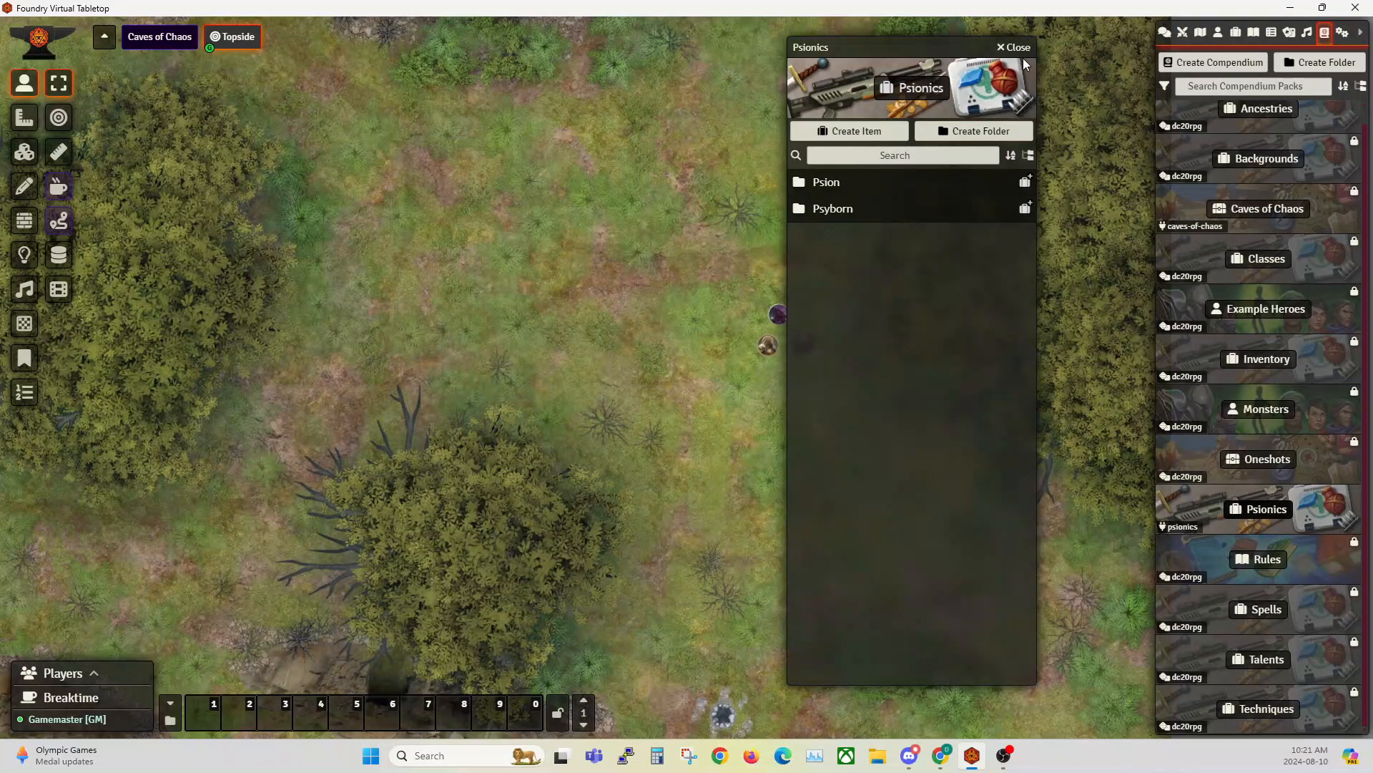
click(1016, 47)
right_click(1261, 522)
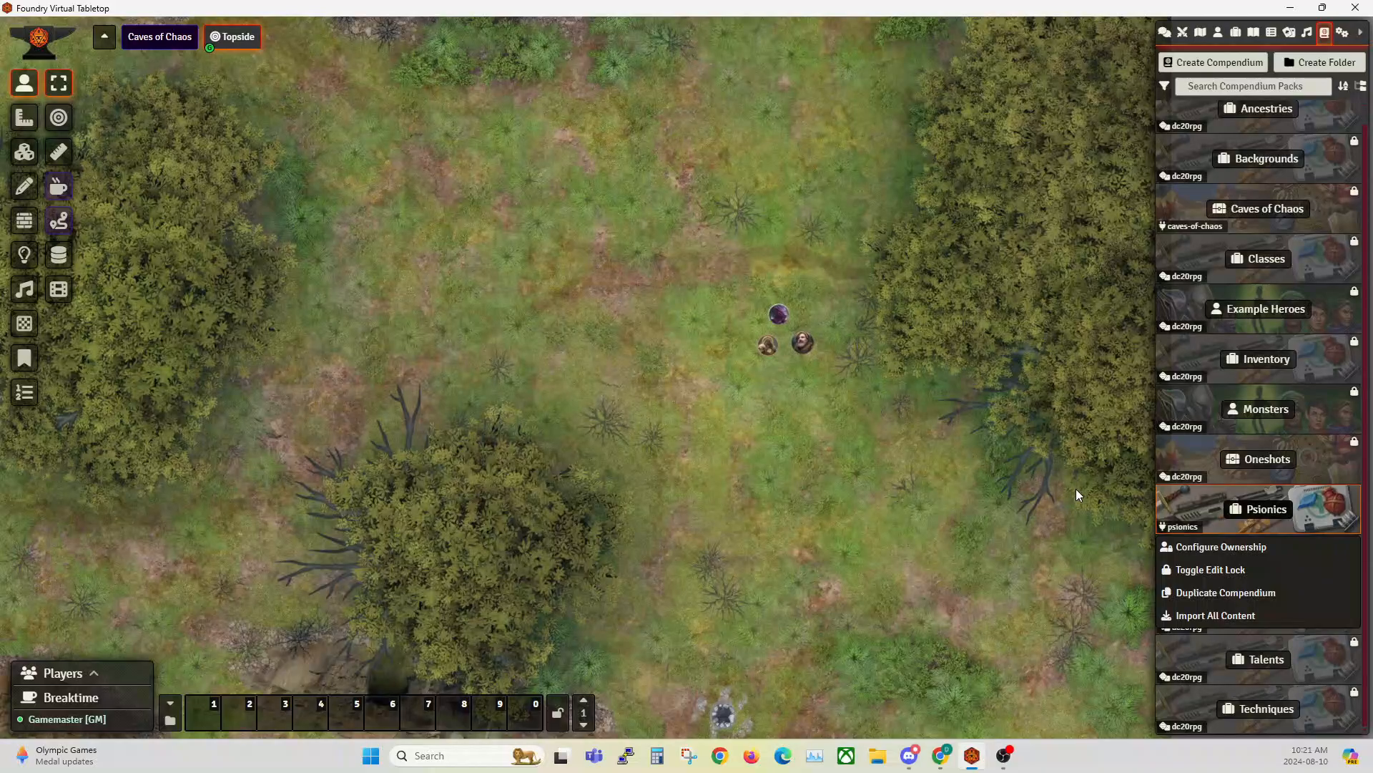
click(1212, 572)
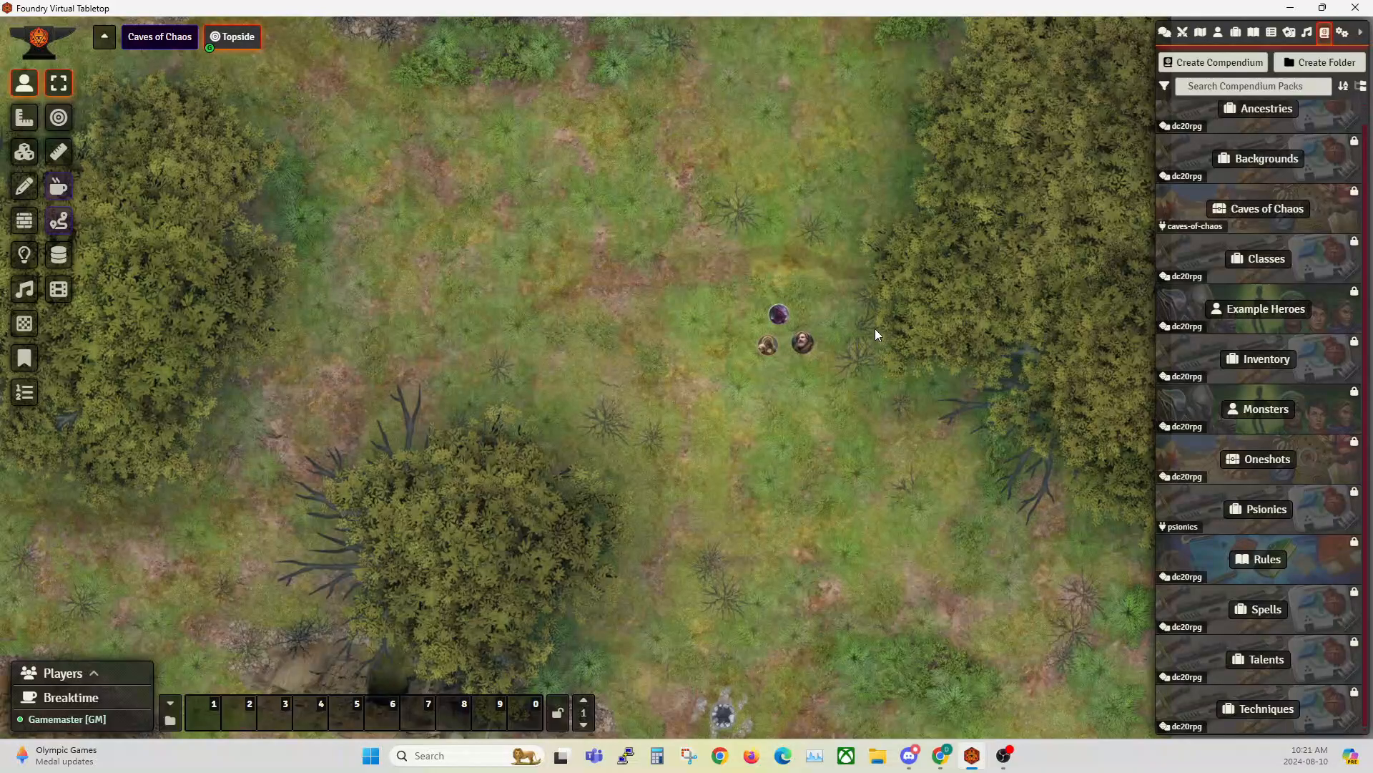
- Look through the world's module list down to the Psionics module, and close module management without saving
click(1343, 32)
click(1220, 237)
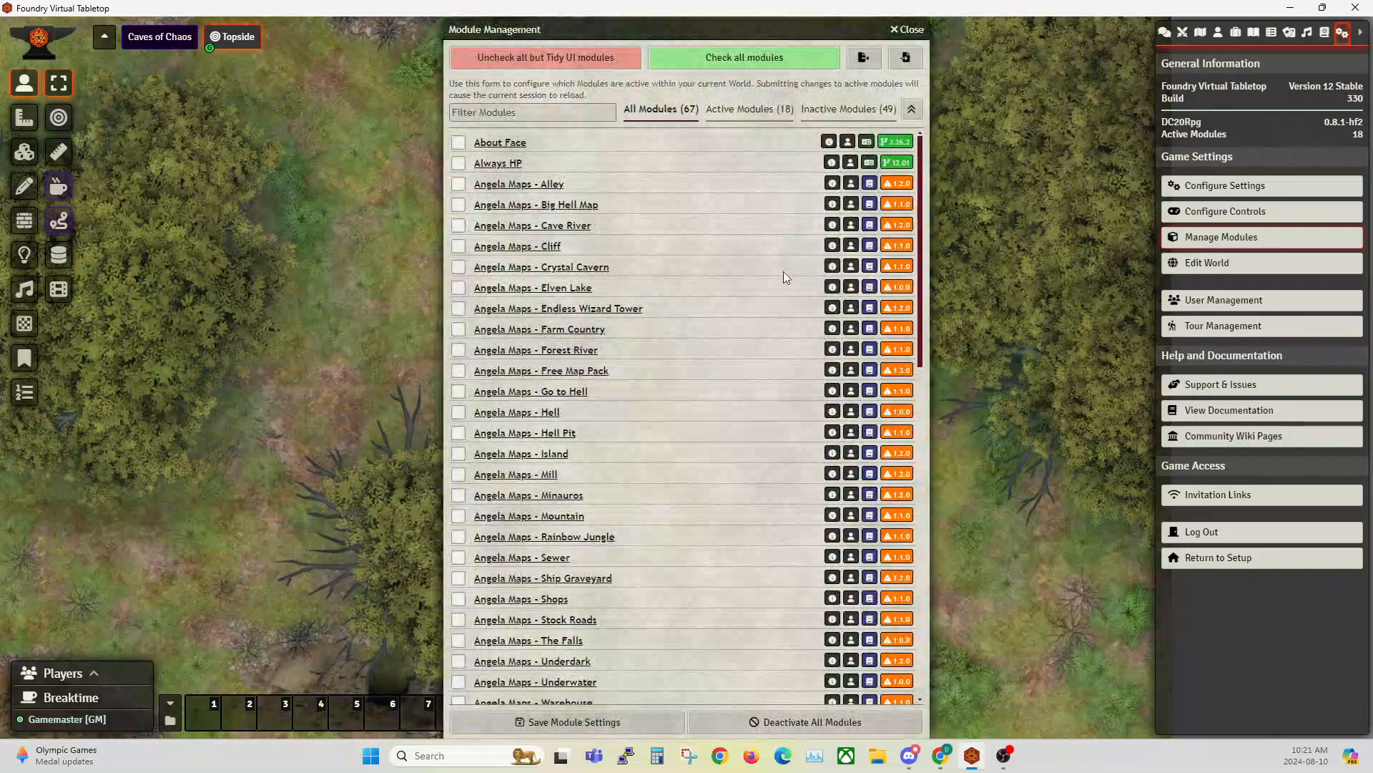
scroll(675, 418, down, 10)
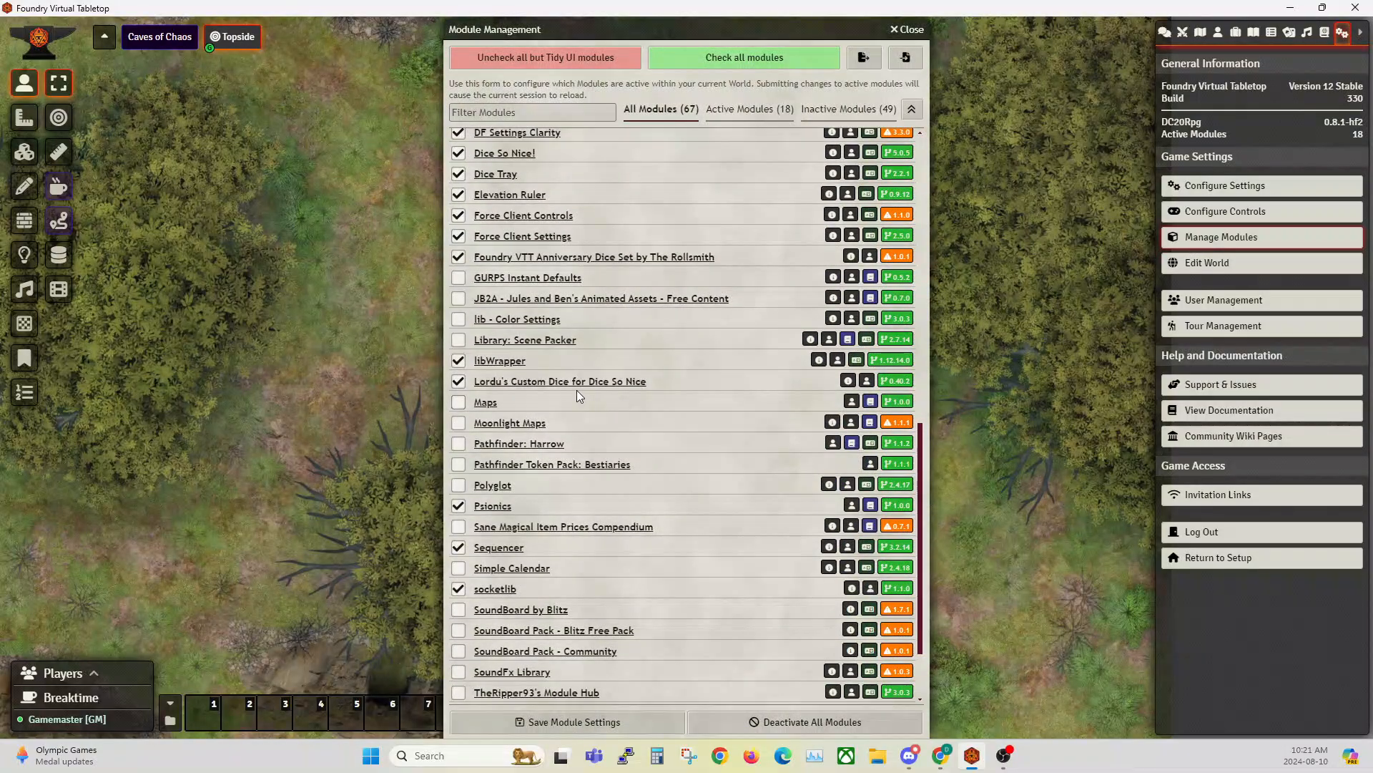
scroll(576, 389, down, 1)
scroll(575, 409, down, 1)
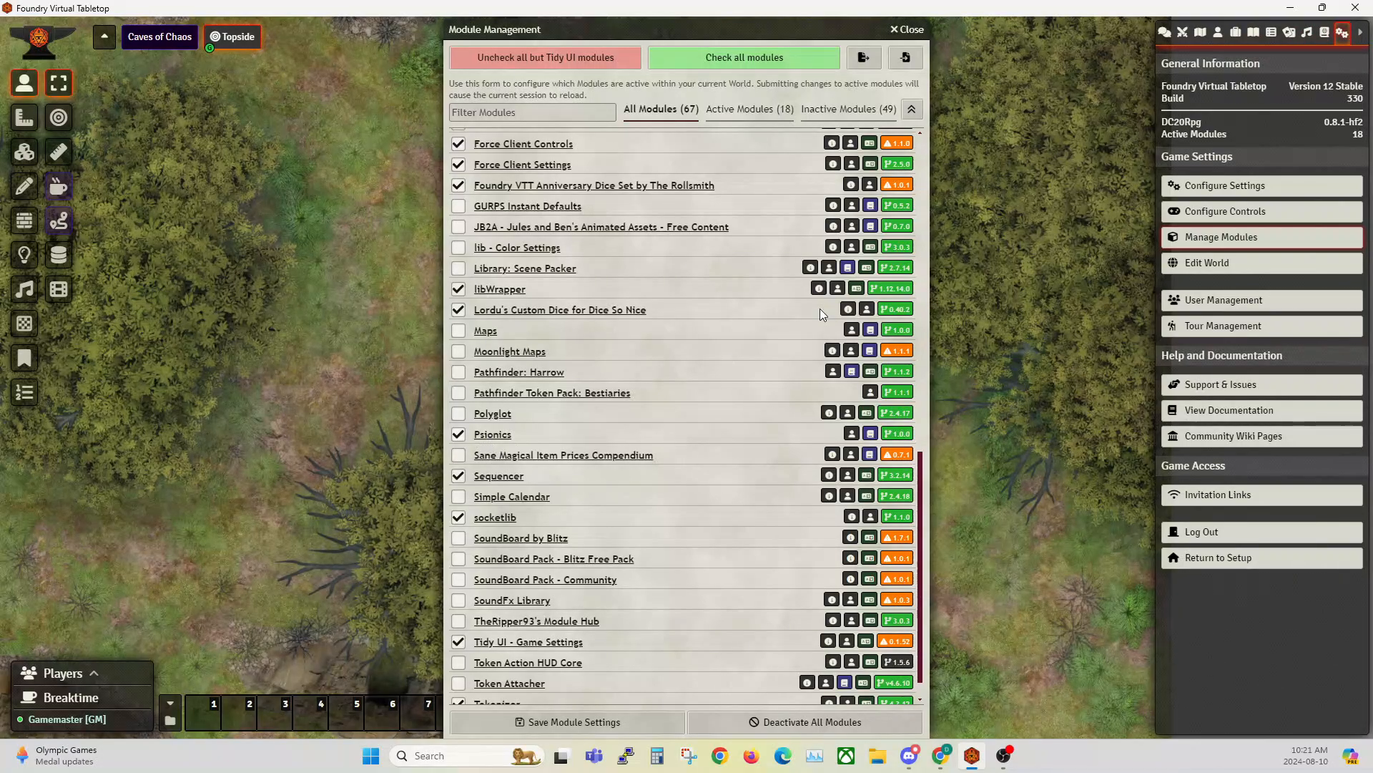
click(921, 30)
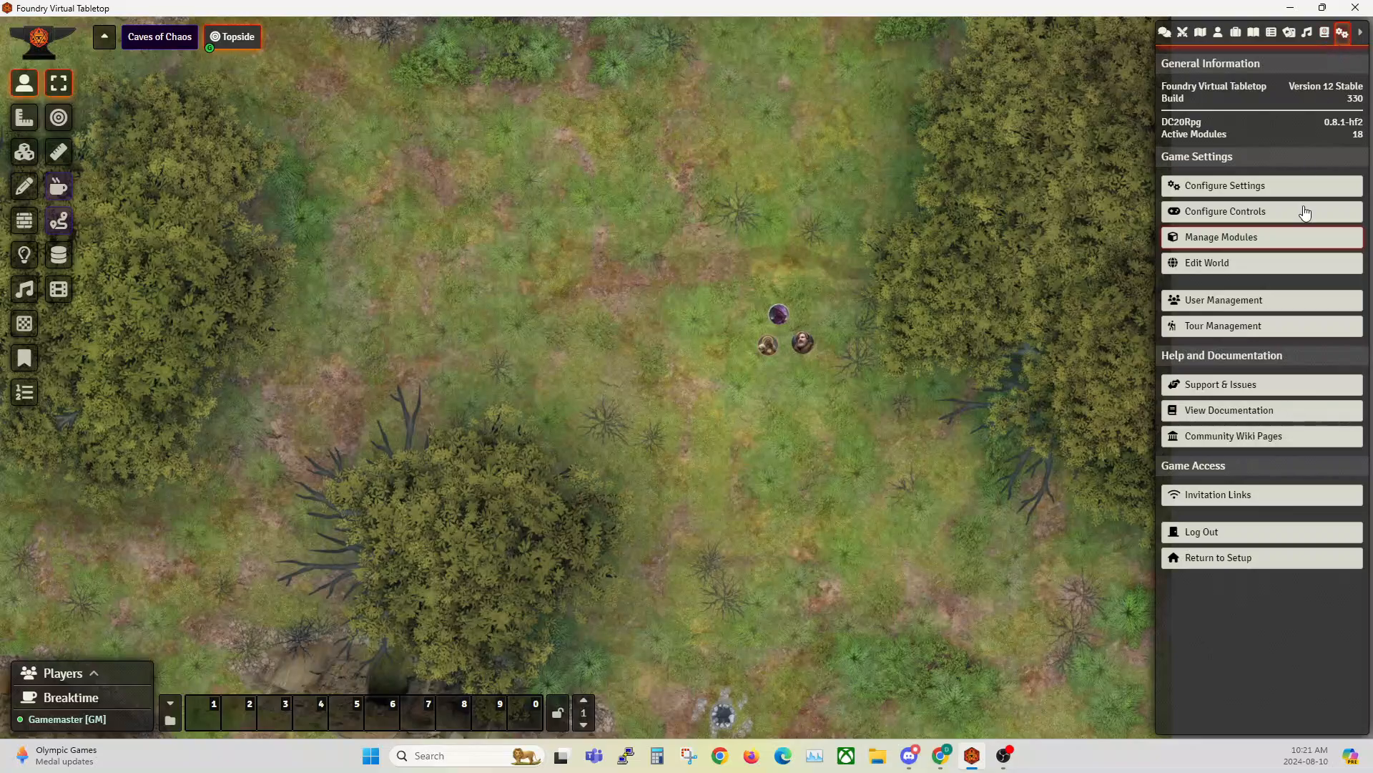